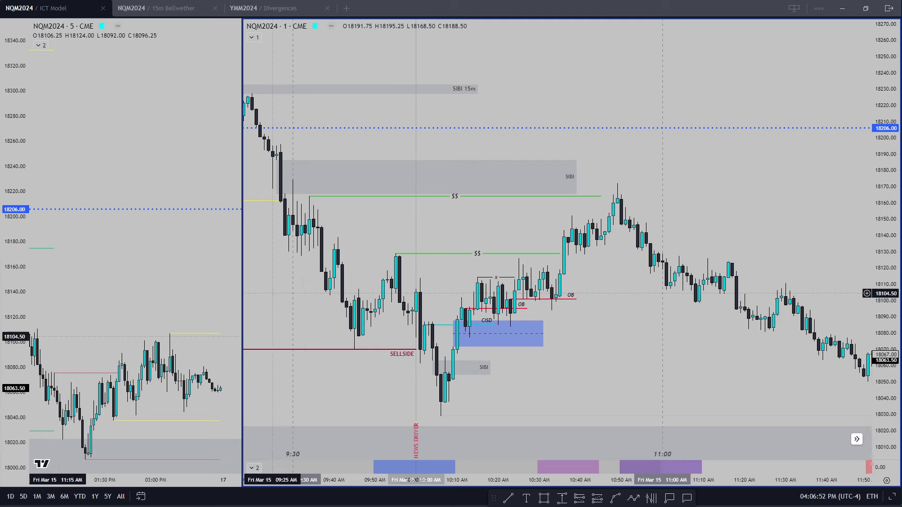
Step: Examine Friday morning's price action around 8:30 to 11:00 on the 1-minute NQM2024 chart
scroll(382, 329, down, 5)
scroll(382, 330, down, 5)
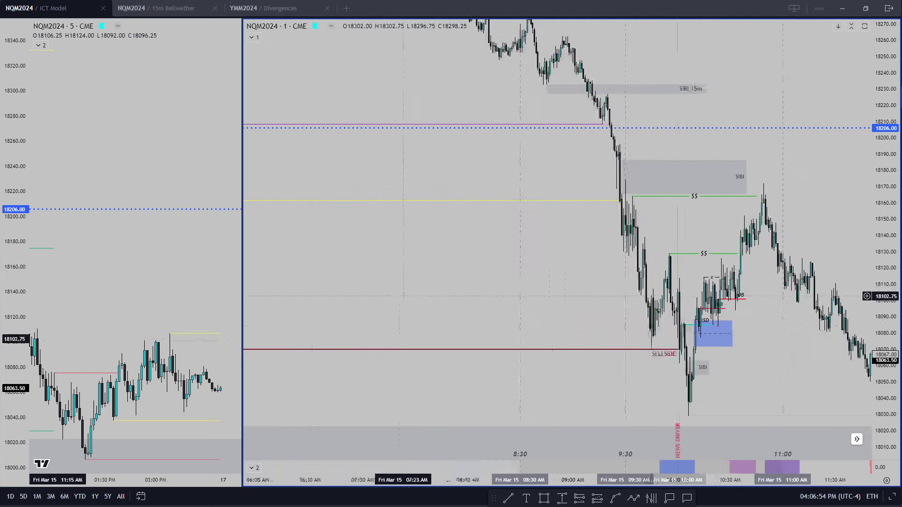
drag(470, 185, 451, 186)
scroll(447, 184, up, 5)
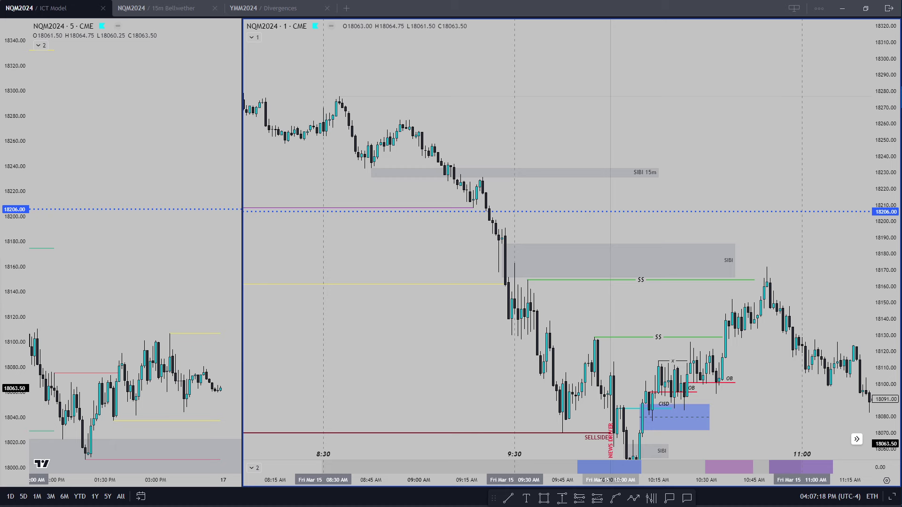
Step: Switch to the 15m Bellwether layout and examine the hourly NQM2024 chart's buyside and sellside levels across the past two weeks
click(181, 9)
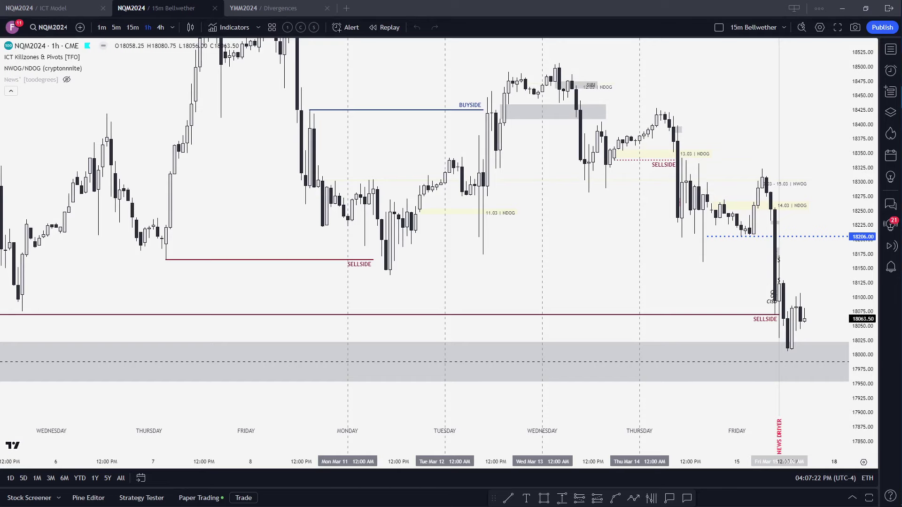
drag(152, 280, 209, 308)
scroll(492, 274, down, 4)
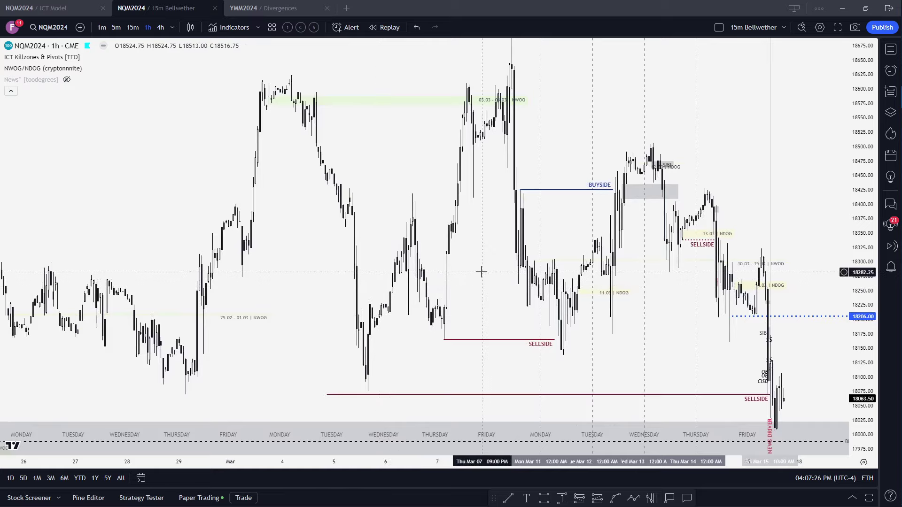
scroll(492, 274, up, 4)
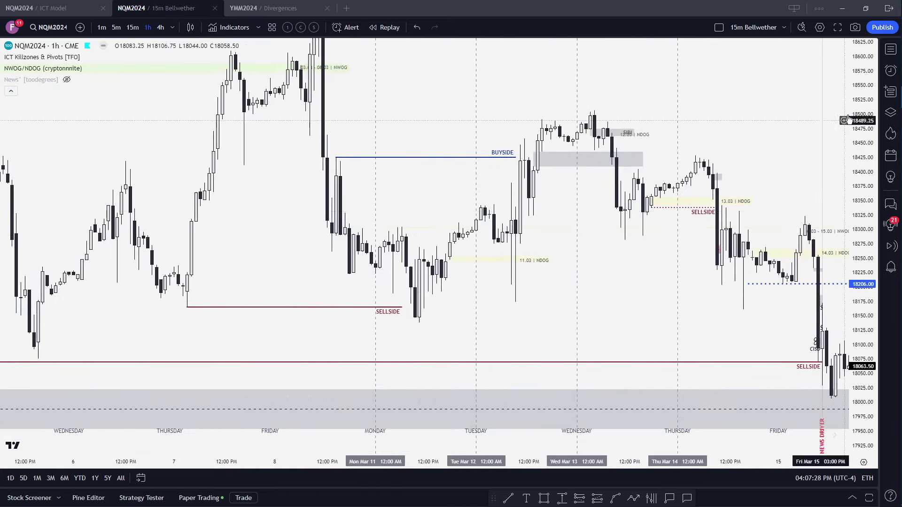
scroll(611, 178, down, 2)
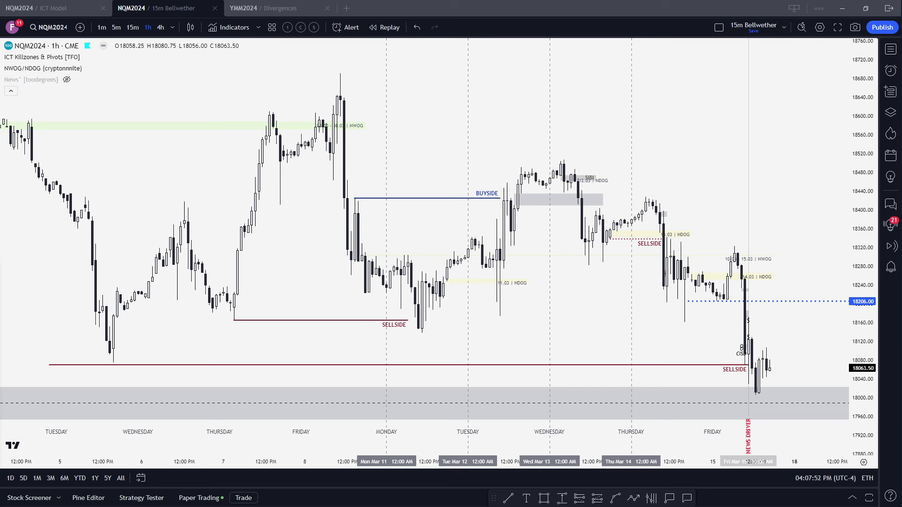
Step: Return to the ICT Model layout and review the Friday morning decline into the SELLSIDE level on the 1-minute chart
click(47, 8)
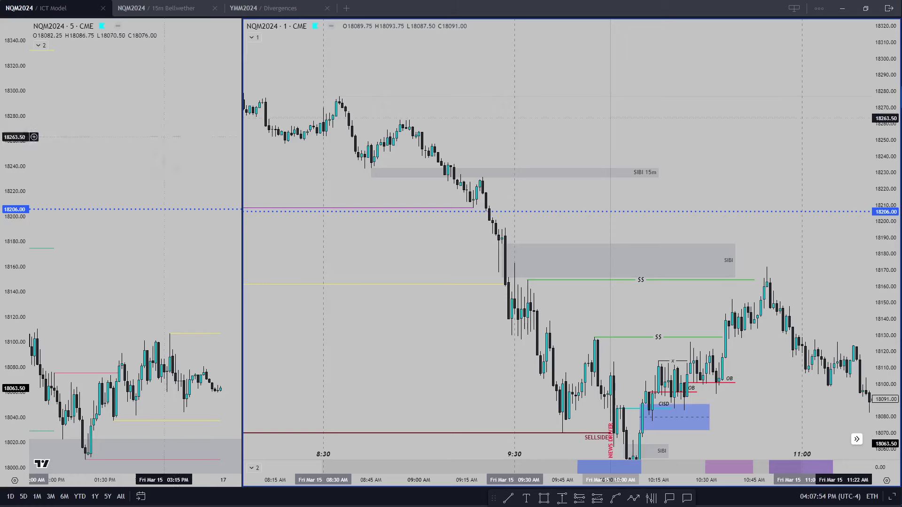
drag(425, 222, 437, 190)
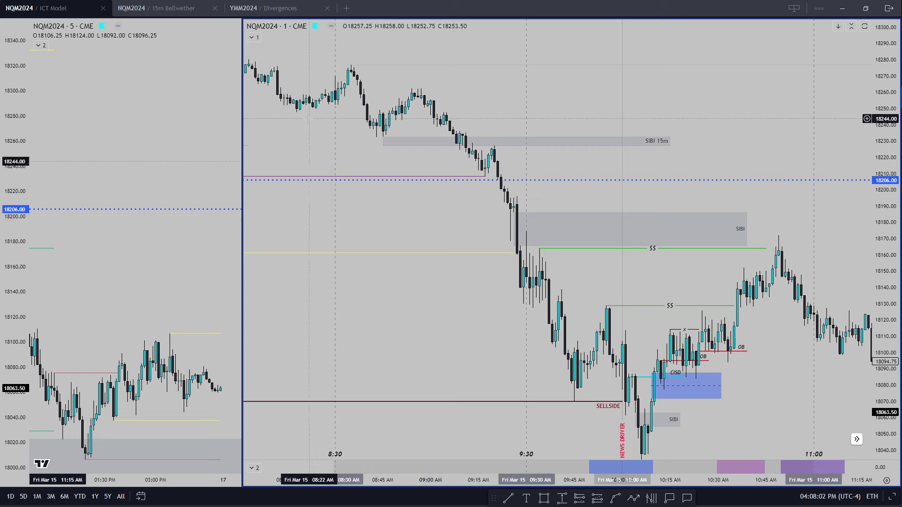
click(155, 8)
click(55, 5)
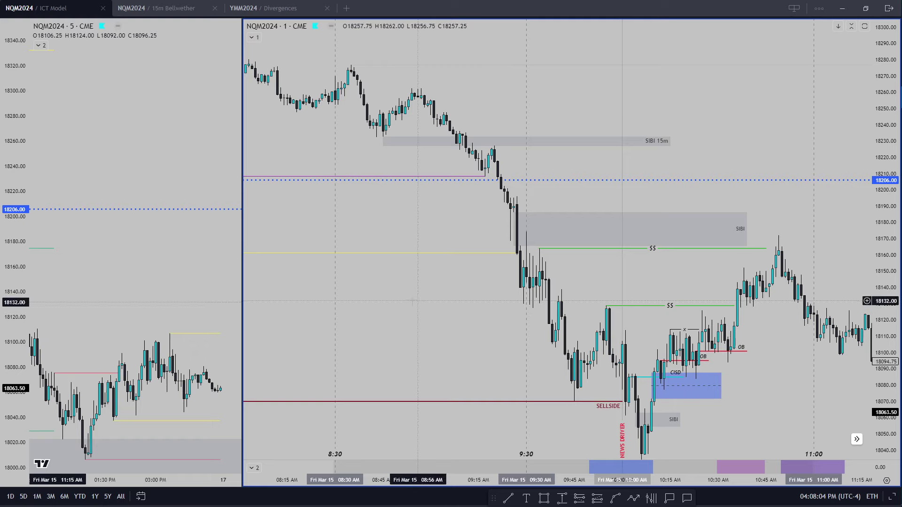
drag(473, 356, 407, 322)
scroll(473, 335, down, 2)
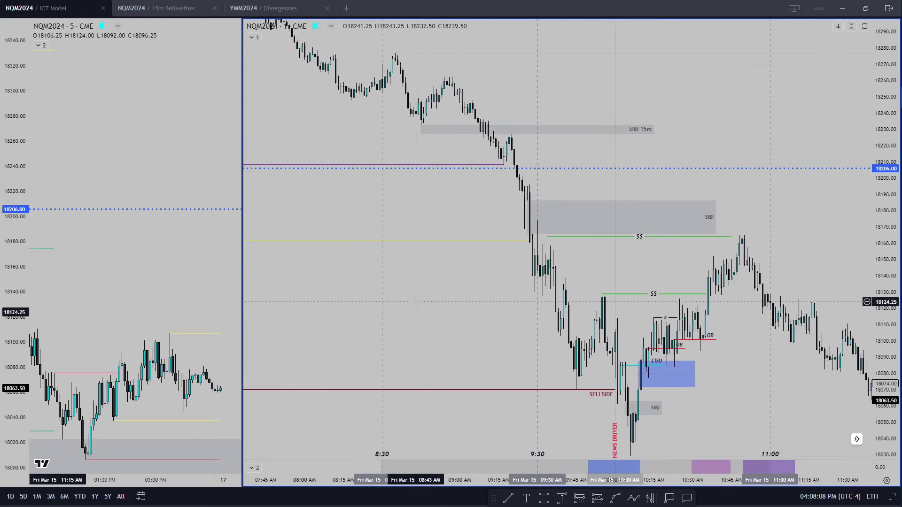
Step: Display the 15m Bellwether layout's hourly chart in fullscreen mode
click(160, 8)
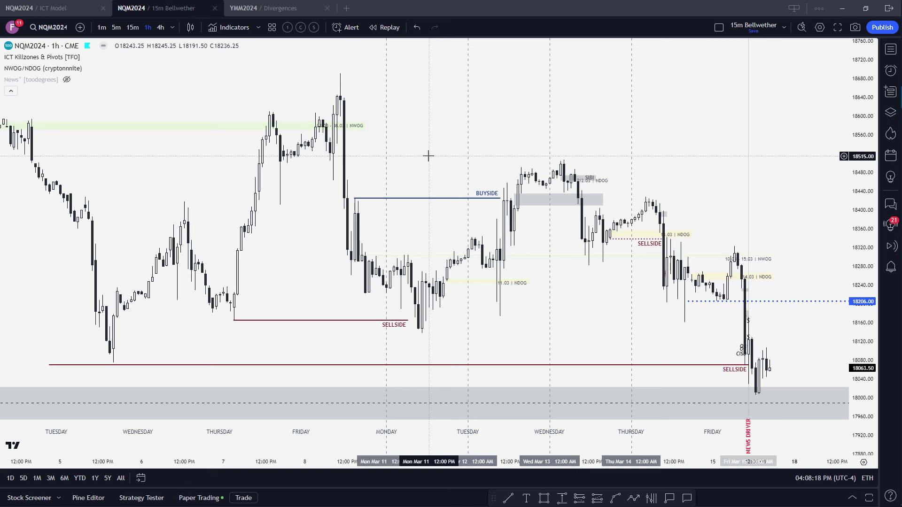
click(173, 27)
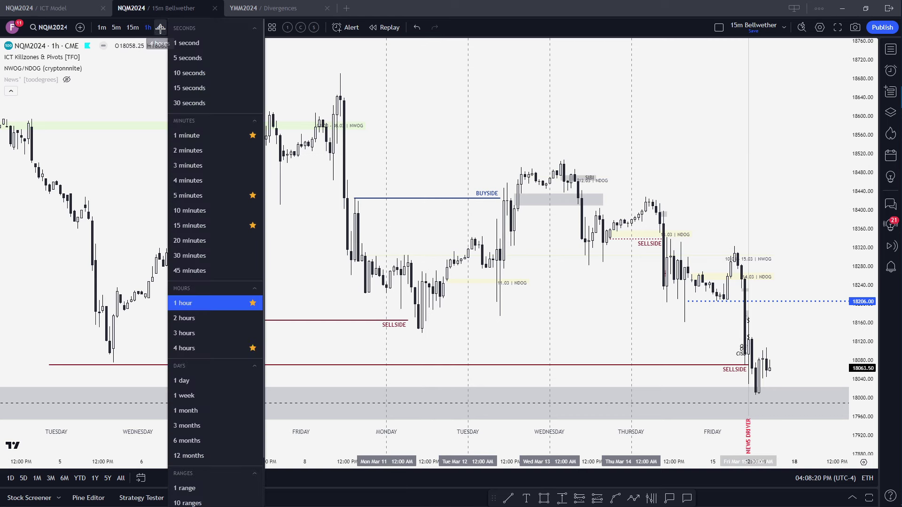
click(131, 88)
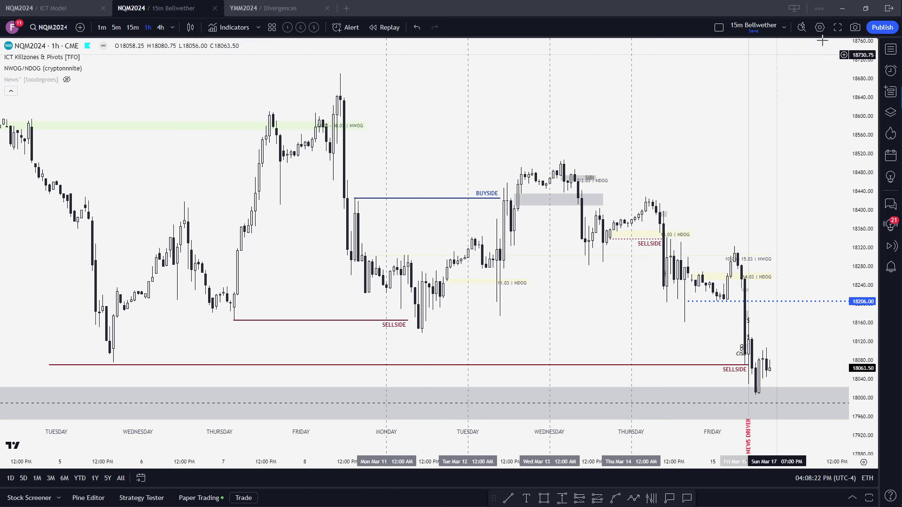
click(838, 27)
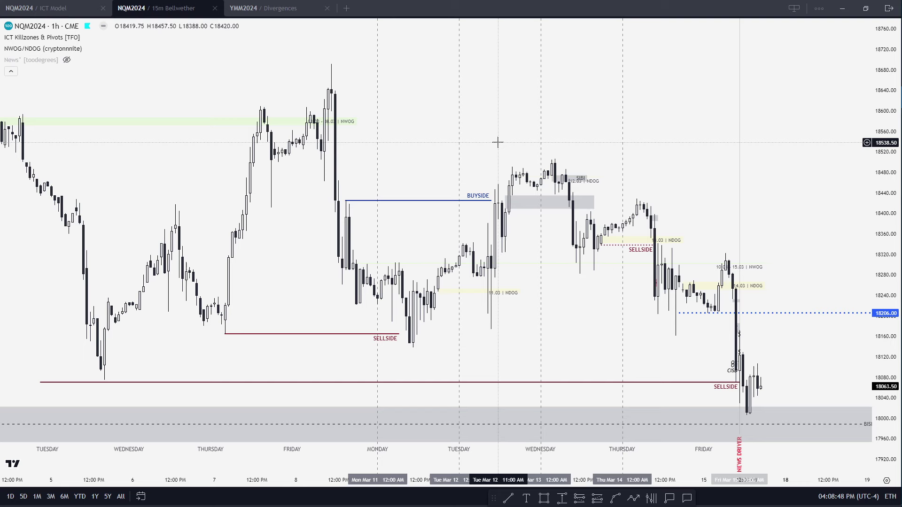
Step: Examine the hourly swings from early March through Friday, March 15, including the BUYSIDE and SELLSIDE levels and the BISI zone
scroll(442, 188, down, 2)
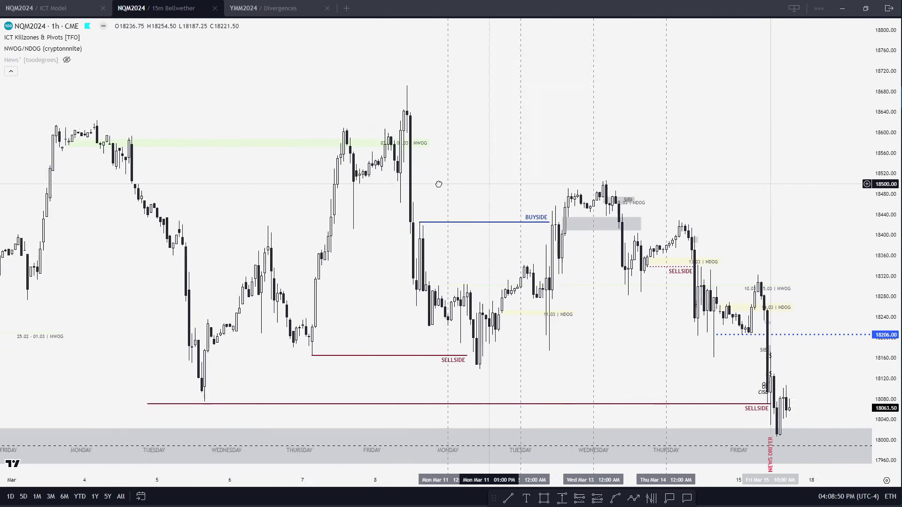
scroll(438, 184, up, 1)
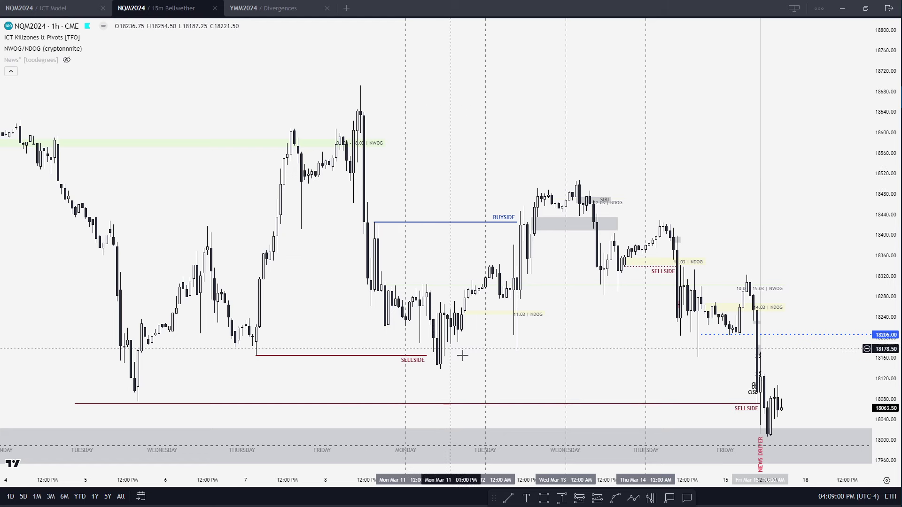
drag(457, 172, 432, 150)
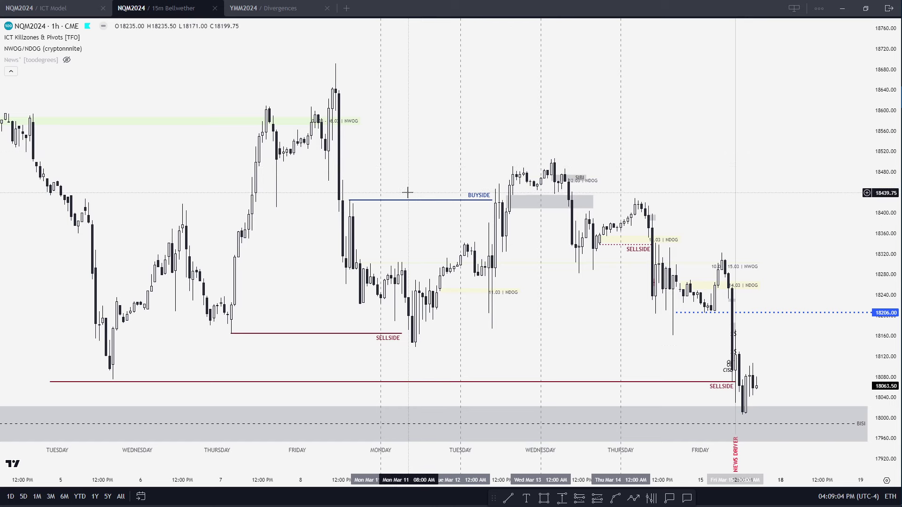
drag(410, 197, 479, 185)
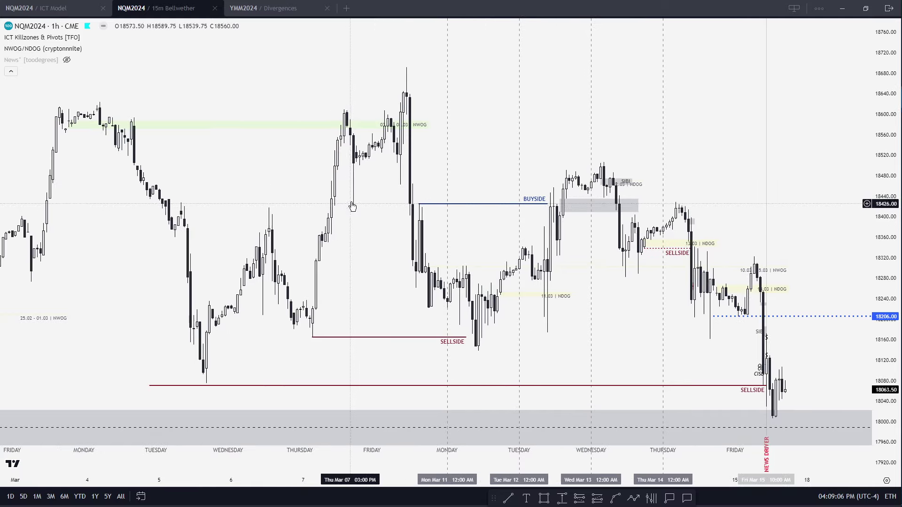
drag(358, 204, 502, 258)
scroll(261, 296, up, 3)
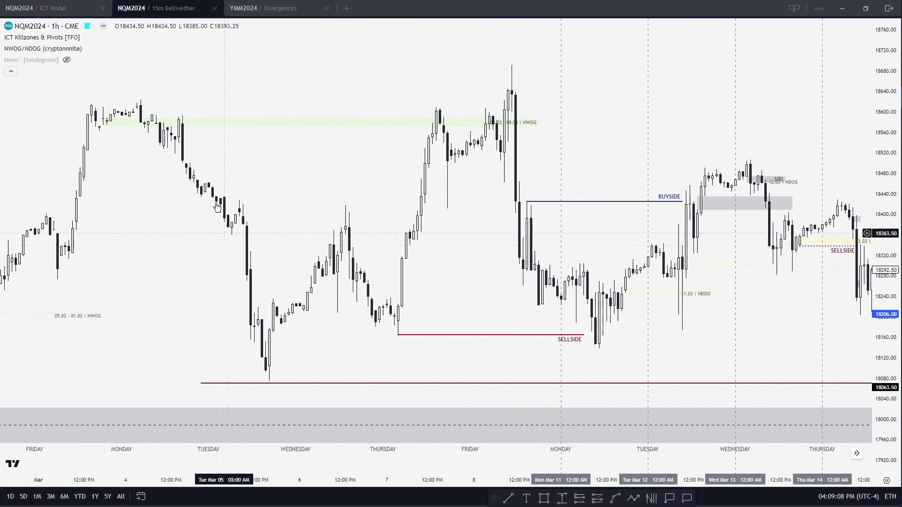
scroll(332, 213, right, 5)
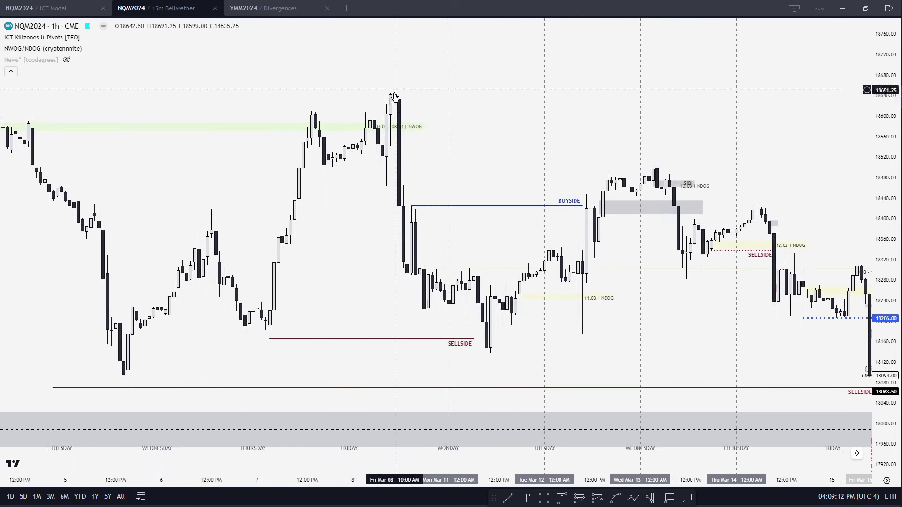
scroll(588, 134, right, 3)
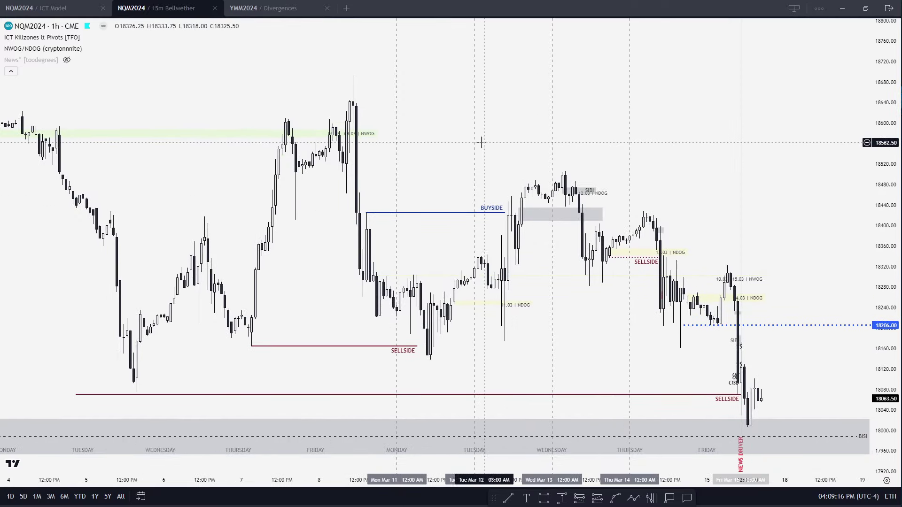
scroll(492, 141, right, 2)
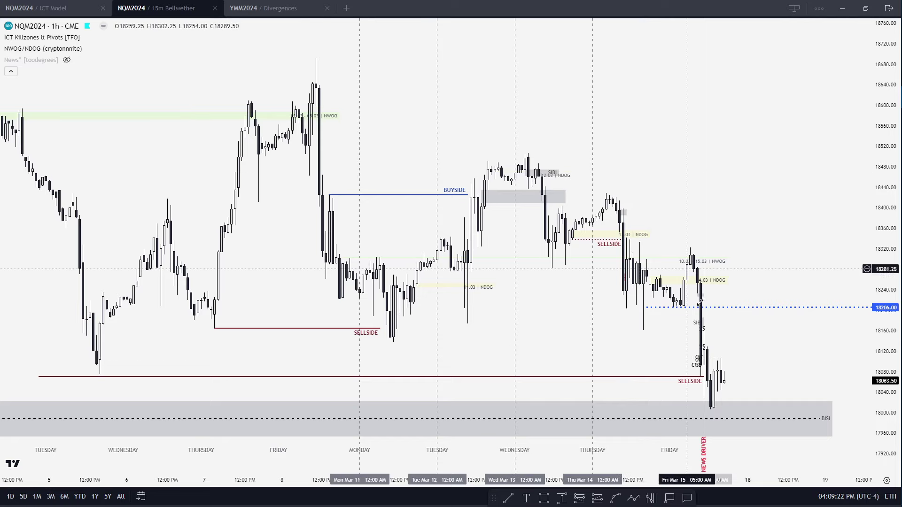
drag(633, 338, 586, 344)
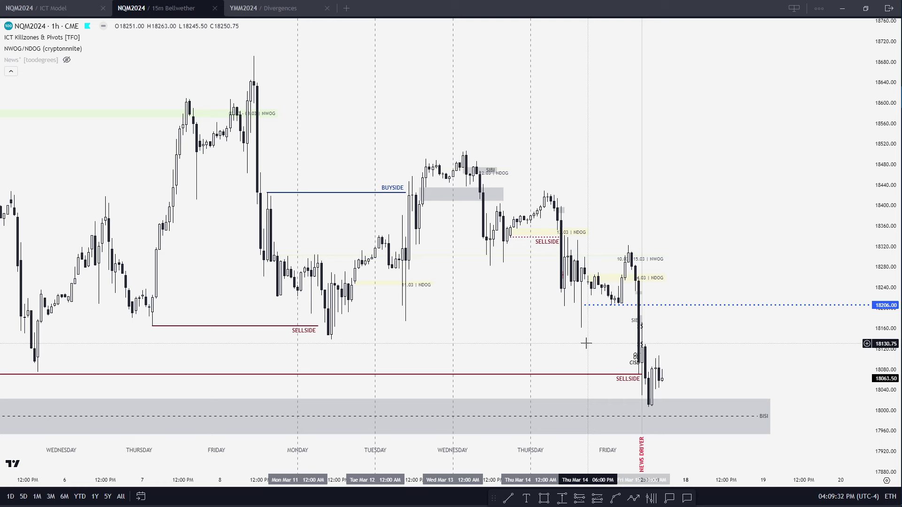
Step: Draw a path in the blank future area: flat near 18,425, dip to about 18,380, rally to about 18,630, pull back, then flat
drag(685, 217, 540, 191)
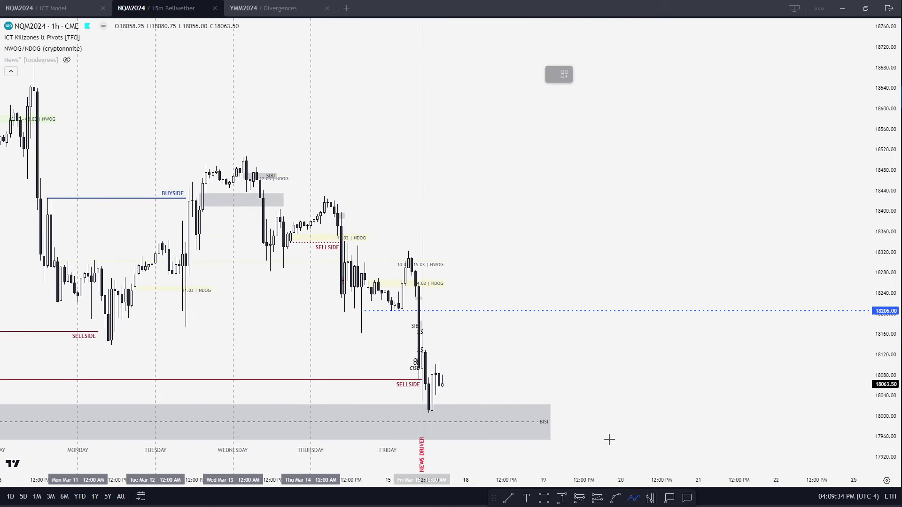
click(533, 199)
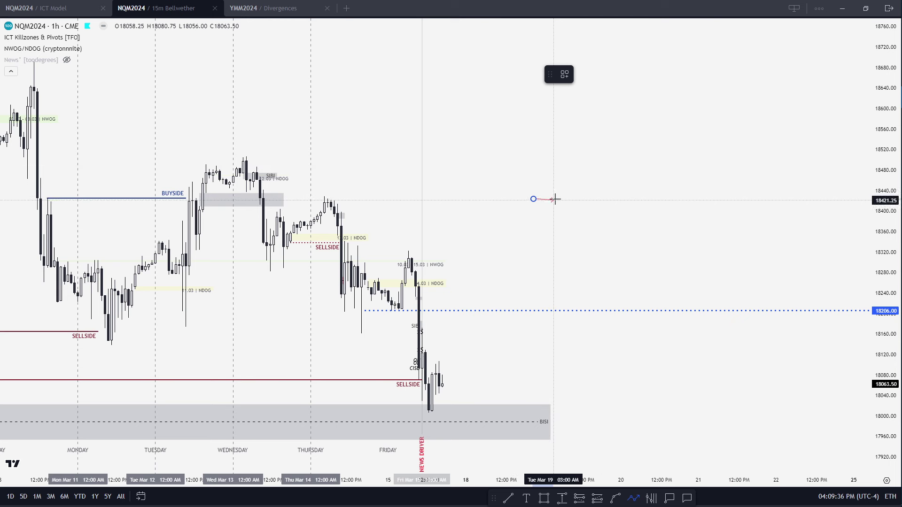
click(550, 199)
click(556, 221)
click(577, 93)
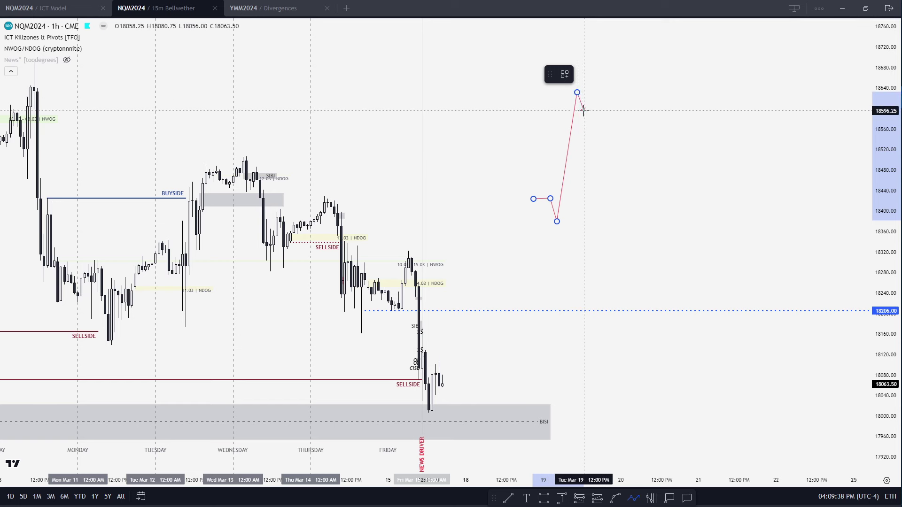
click(584, 115)
double_click(604, 114)
Step: Draw a second path beside the first: flat near 18,415, rising to about 18,600, then falling to about 18,320
drag(634, 103, 602, 139)
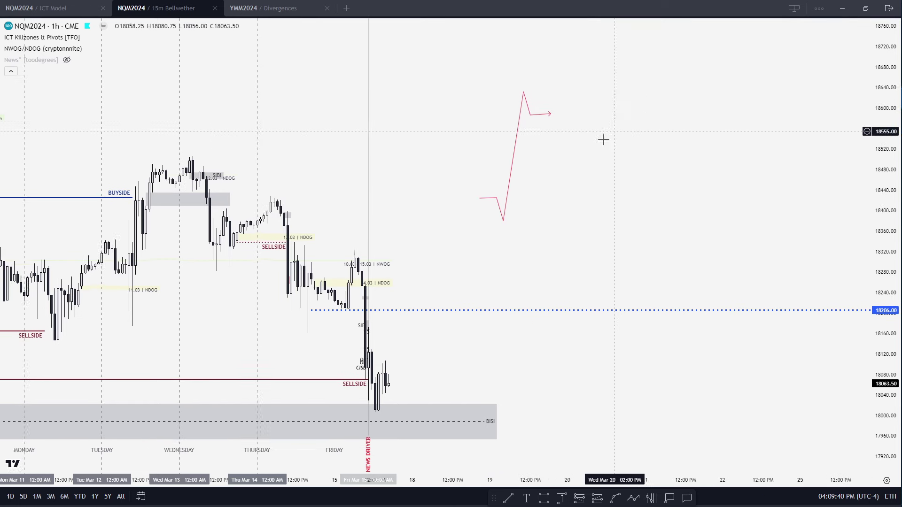
click(632, 496)
click(608, 205)
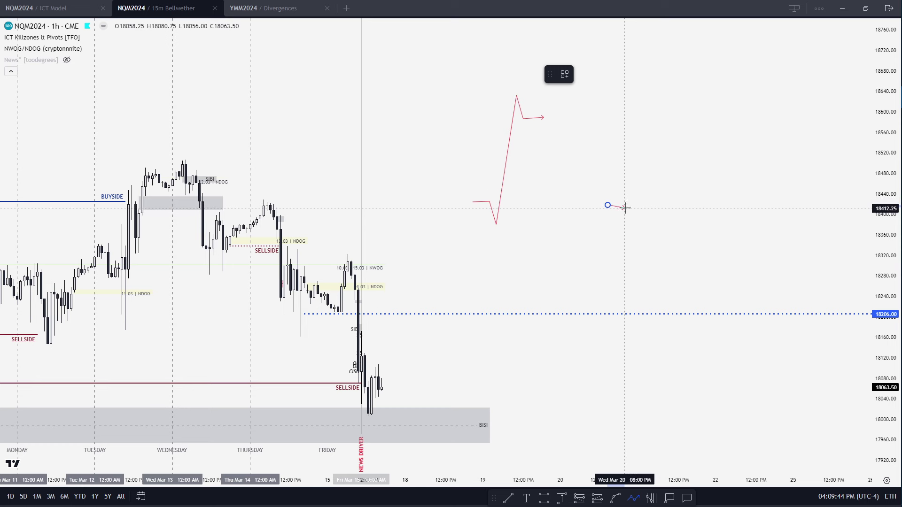
click(628, 207)
click(654, 110)
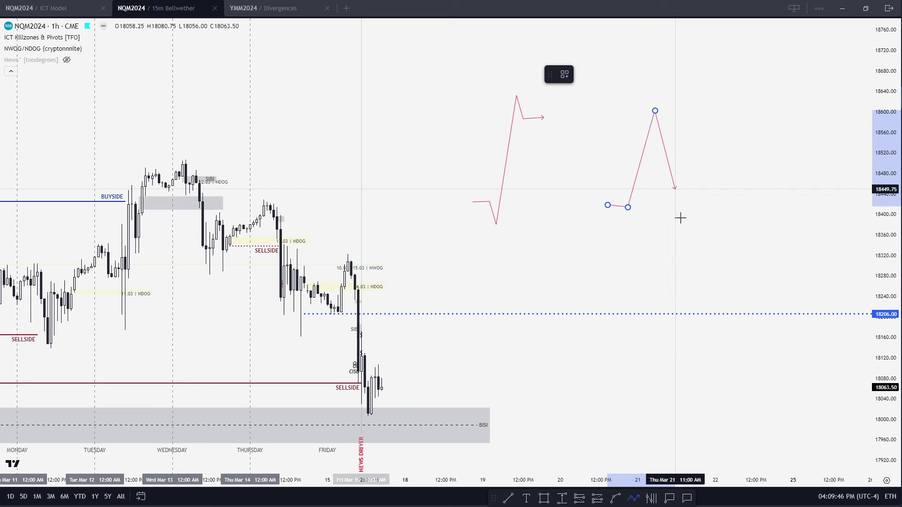
double_click(689, 254)
Step: Draw a third path zigzagging between about 18,475 and 18,350, spiking to about 18,530, then falling to about 18,195
drag(728, 198, 690, 198)
click(633, 497)
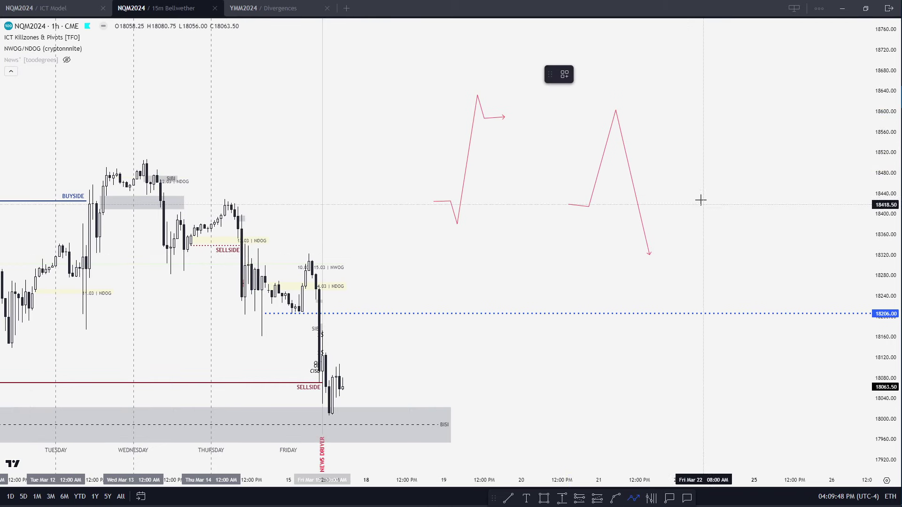
click(700, 223)
click(707, 178)
click(727, 232)
click(734, 176)
click(750, 241)
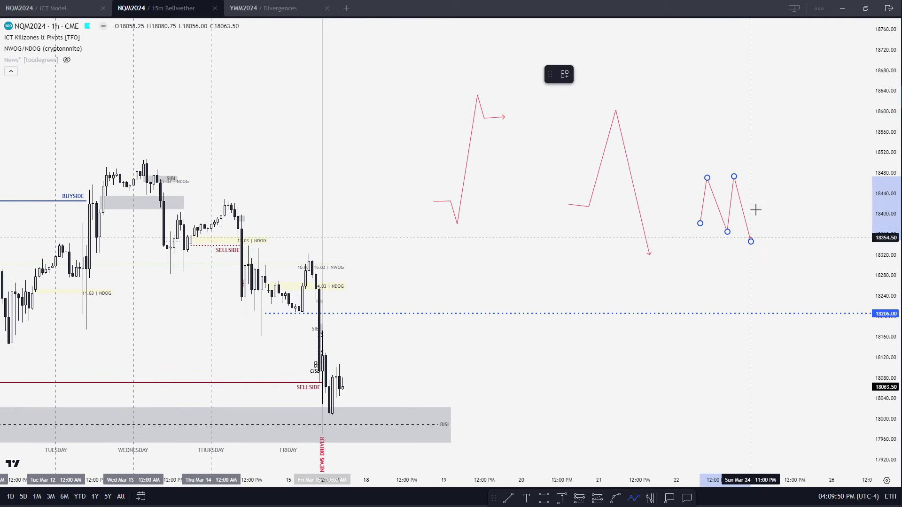
double_click(764, 142)
click(757, 147)
double_click(804, 319)
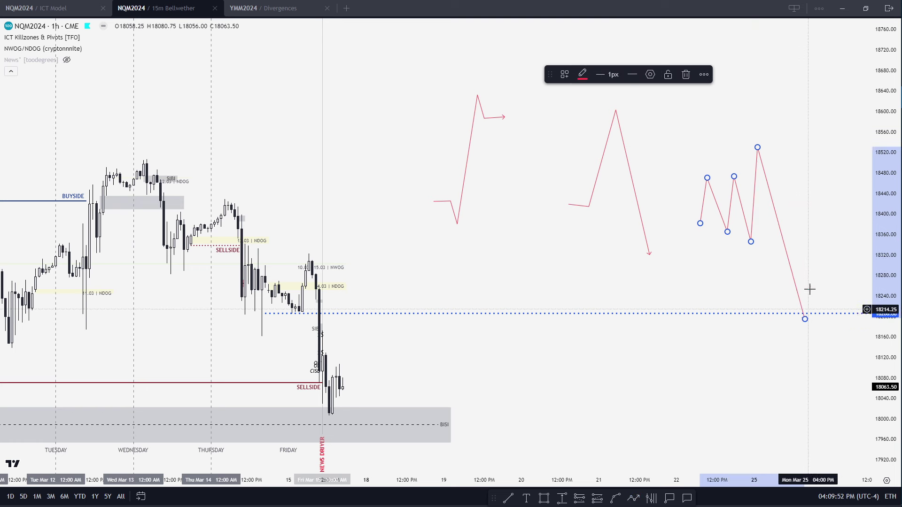
Step: Move the zigzag path upward until its highest peak is at about 18,600, then deselect it
click(742, 266)
click(749, 235)
drag(775, 219, 772, 185)
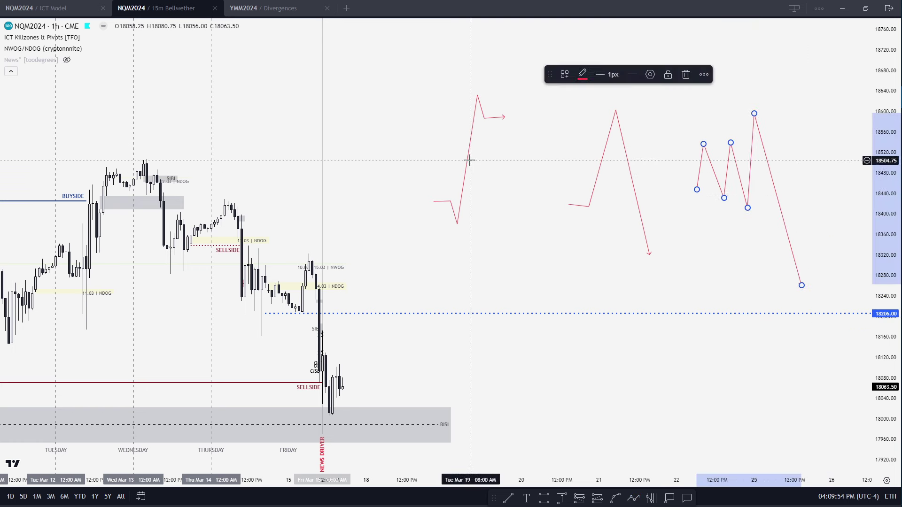
click(560, 167)
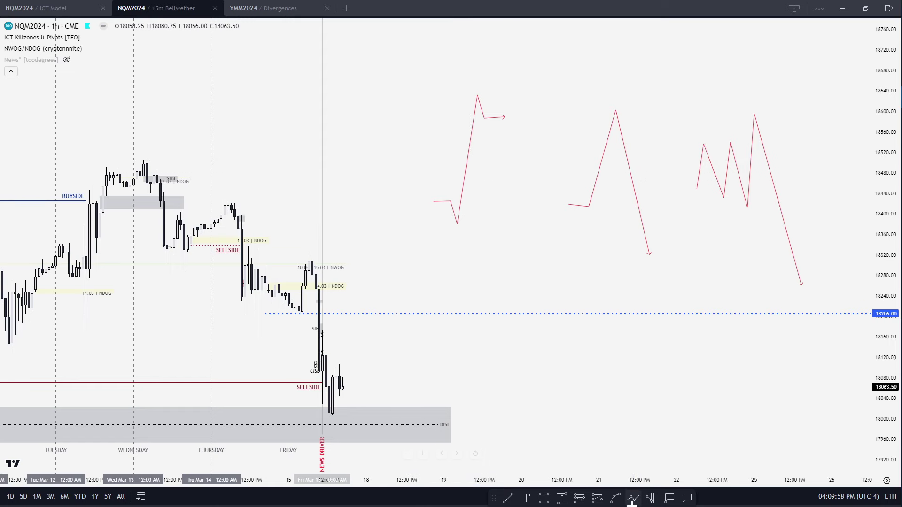
Step: Draw a path oscillating between about 18,600 and 18,630, then stepping down with bounces to about 18,380 at the first path's low
key(alt+p)
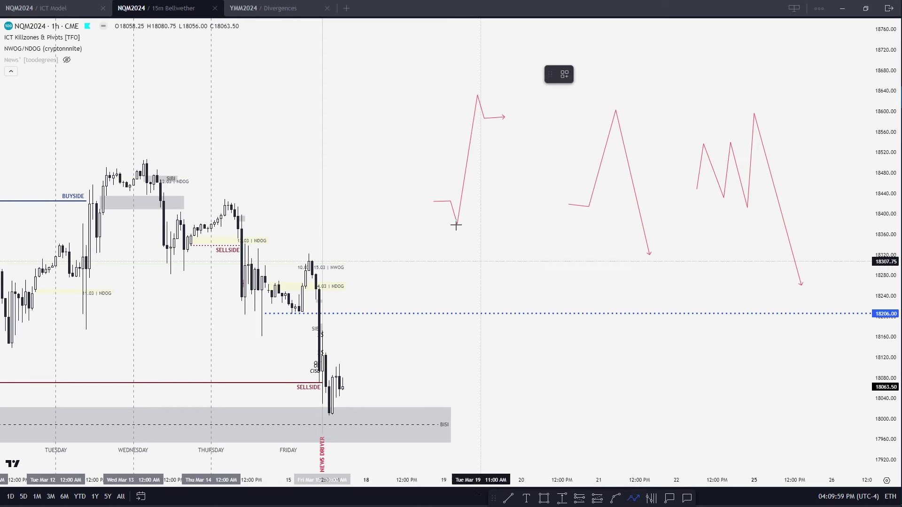
click(339, 103)
click(353, 103)
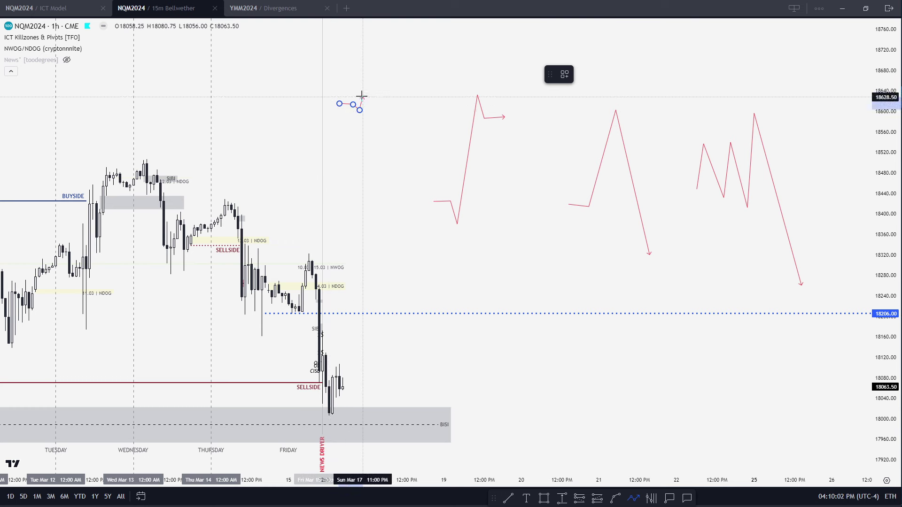
click(359, 110)
click(363, 96)
click(366, 111)
click(369, 95)
click(372, 111)
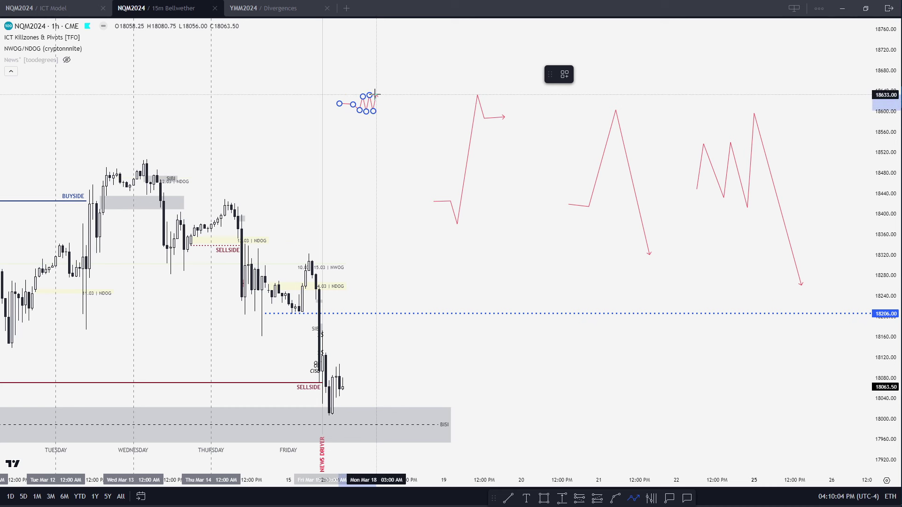
click(376, 94)
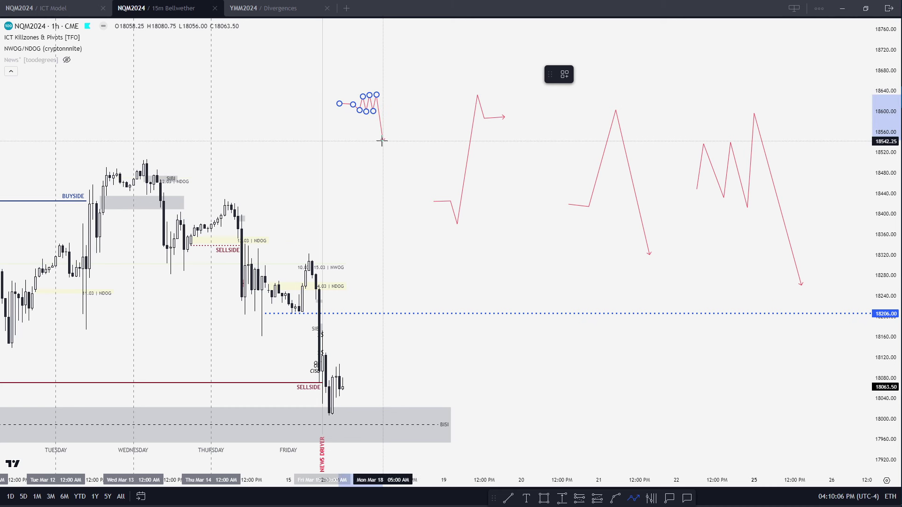
click(383, 140)
click(400, 130)
click(410, 169)
click(416, 150)
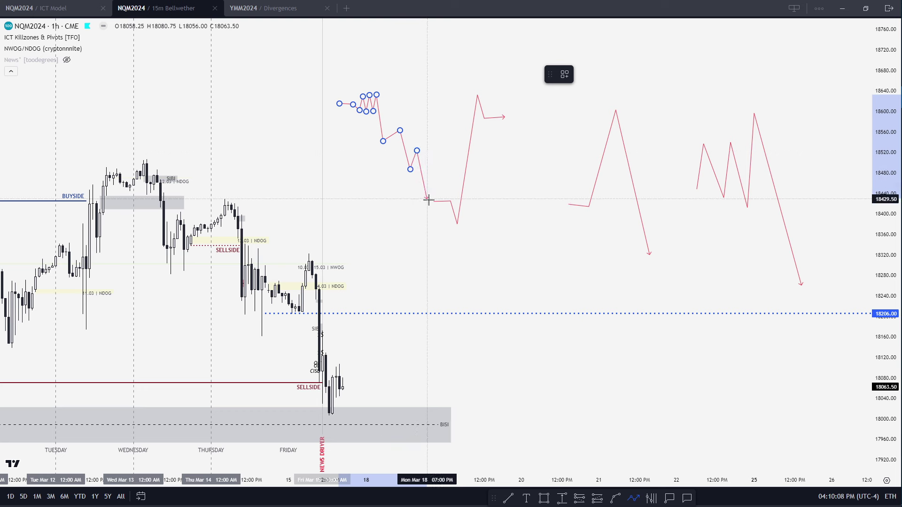
click(434, 202)
click(423, 218)
double_click(454, 223)
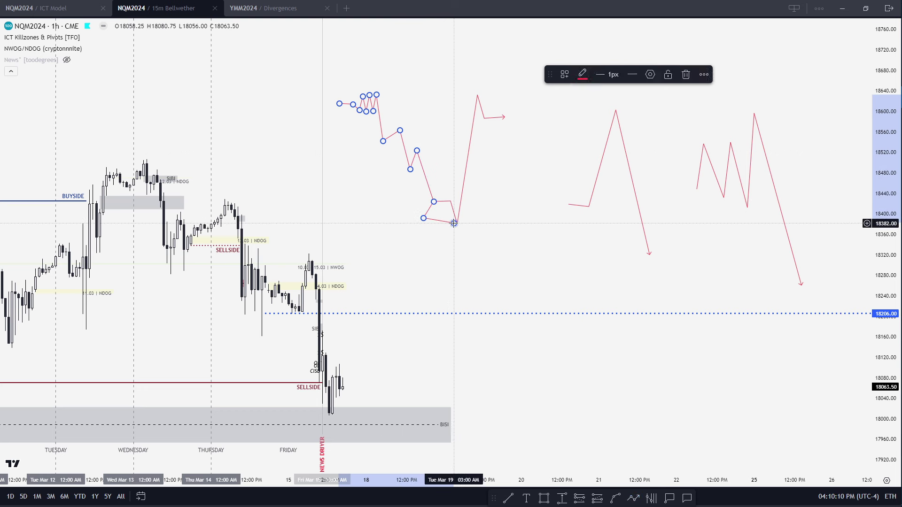
Step: Move the descending path's second-to-last point onto the first path's corner at about 18,425, then deselect it
click(350, 46)
drag(423, 218, 451, 202)
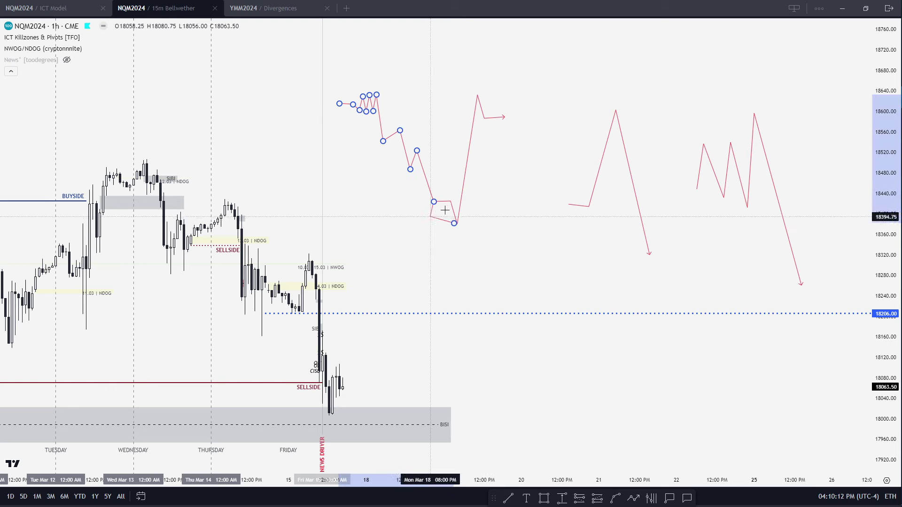
click(377, 197)
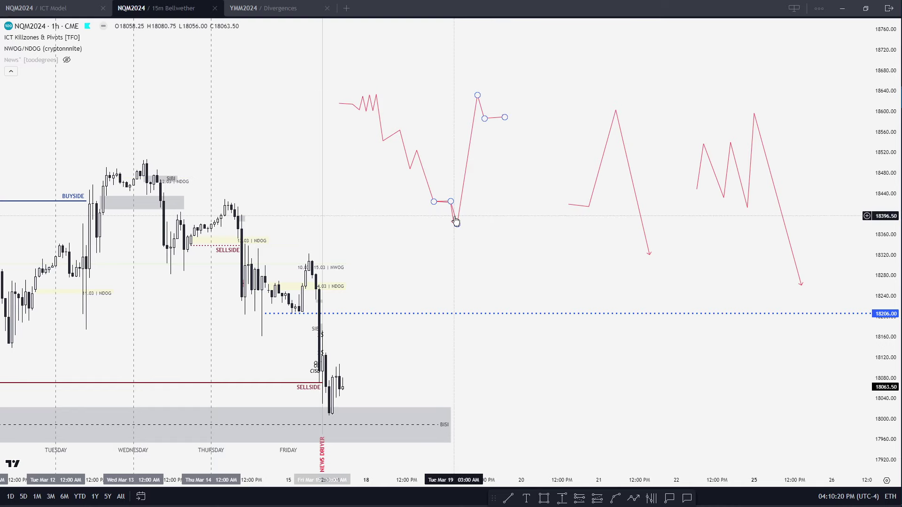
click(450, 204)
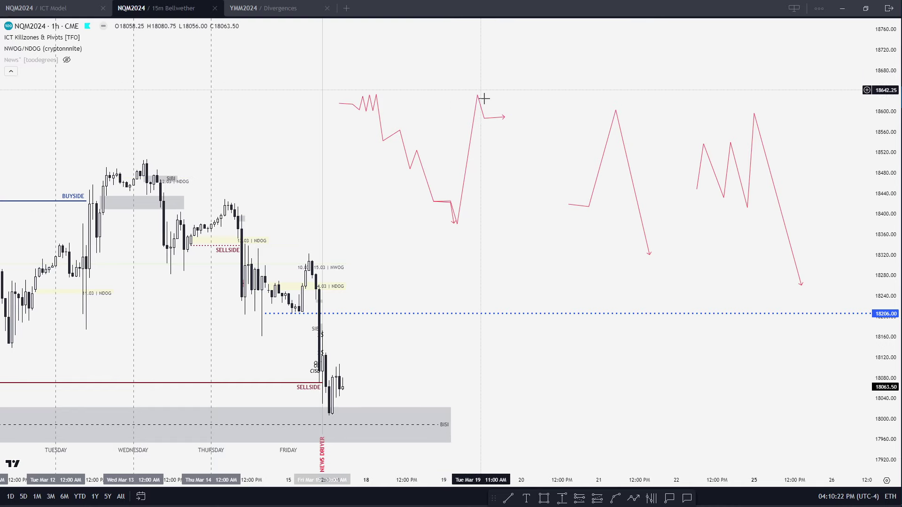
scroll(586, 240, down, 3)
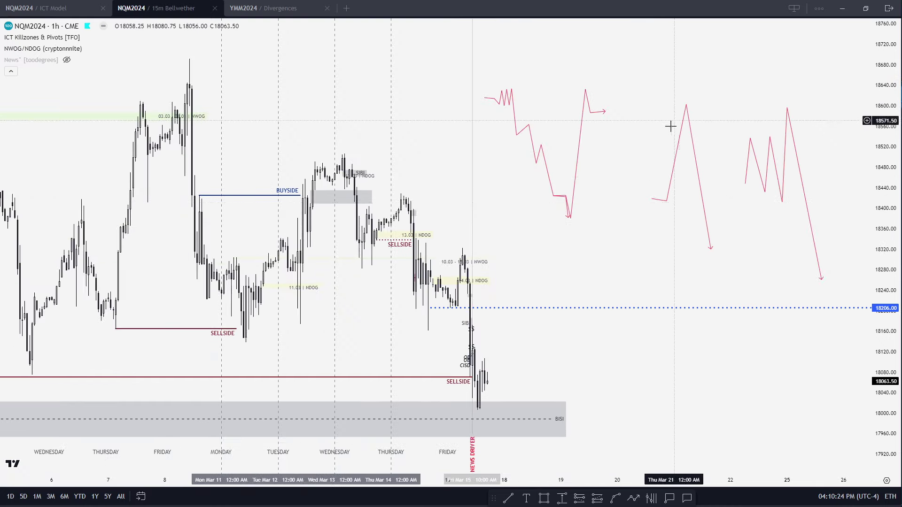
key(alt+shift+r)
click(641, 84)
click(685, 129)
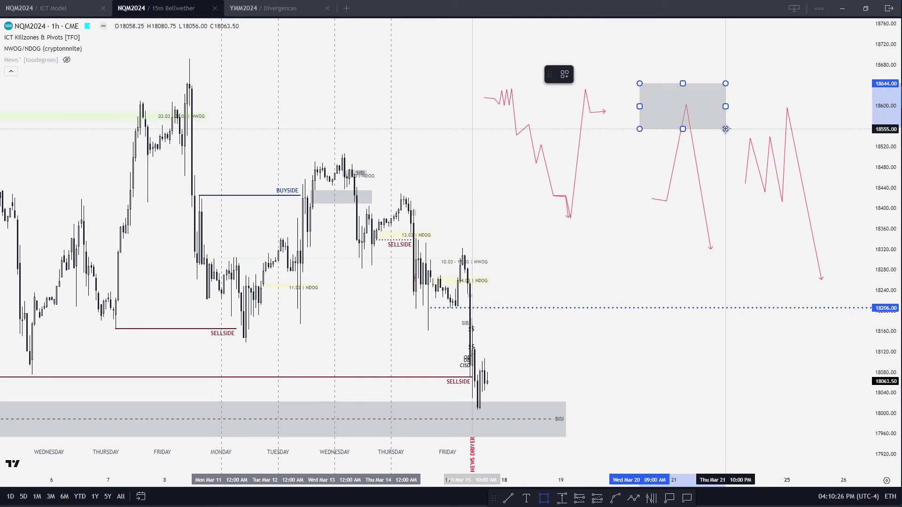
key(Delete)
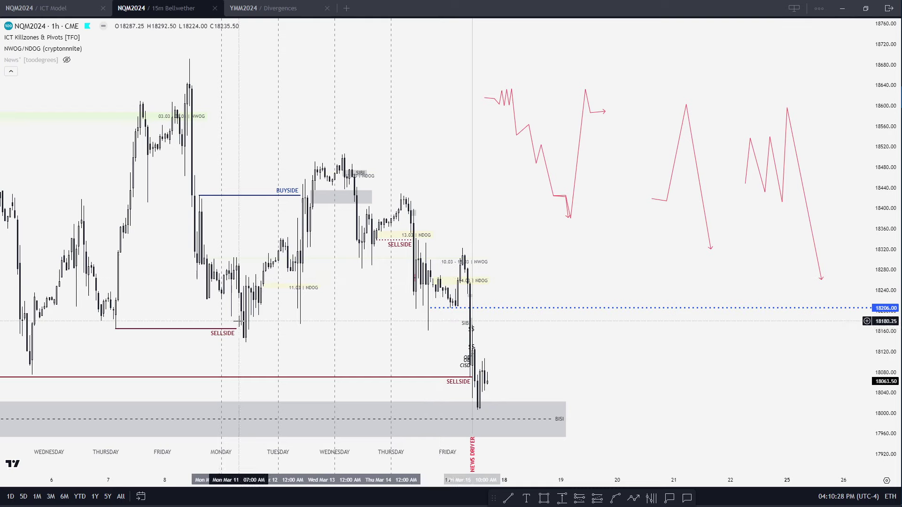
Step: Delete all four sketched price paths from the blank future area
scroll(668, 182, up, 2)
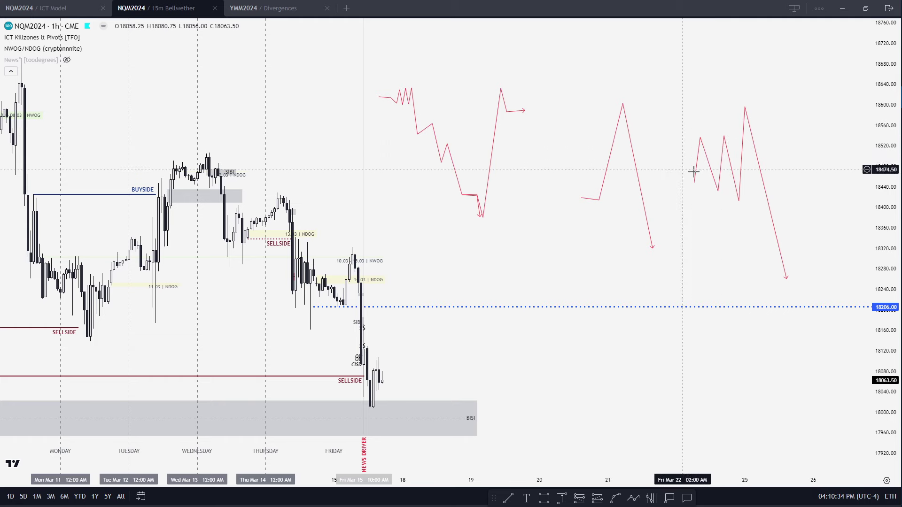
click(735, 169)
drag(735, 168, 729, 126)
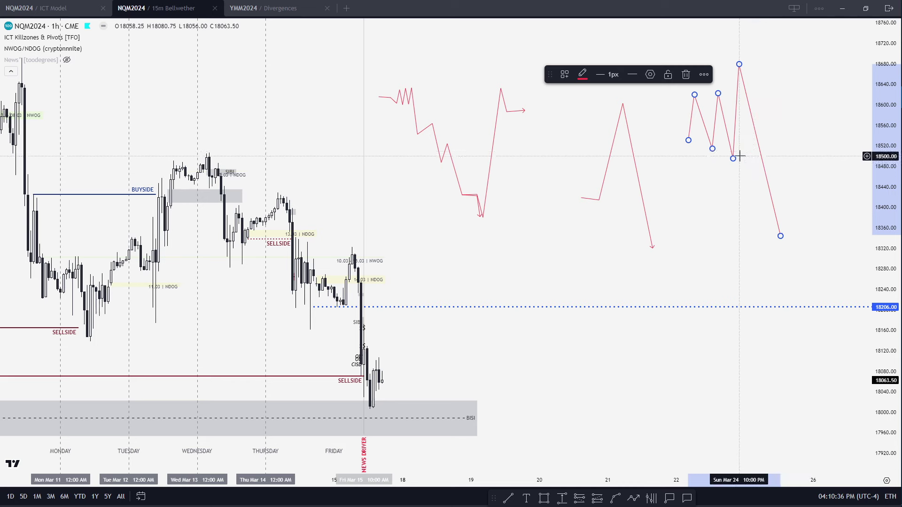
key(Delete)
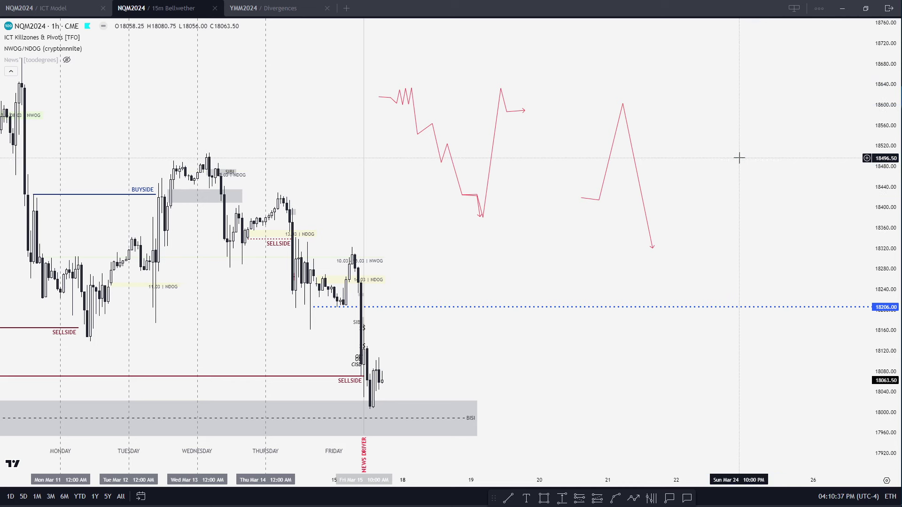
click(601, 198)
key(Delete)
click(487, 185)
key(Delete)
click(463, 190)
key(Delete)
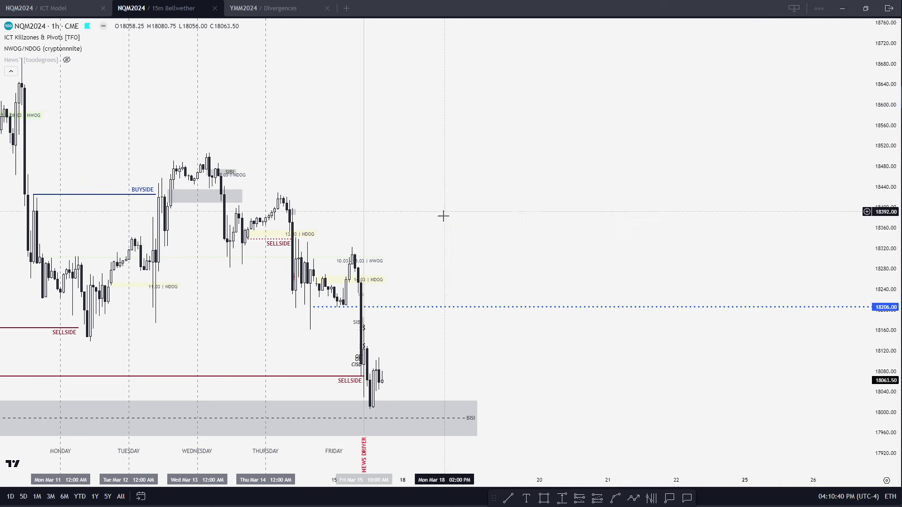
Step: Add a text note reading "1hr Chart Bias" in the blank future area and set its font size to 20
drag(442, 214, 599, 193)
click(526, 497)
click(614, 138)
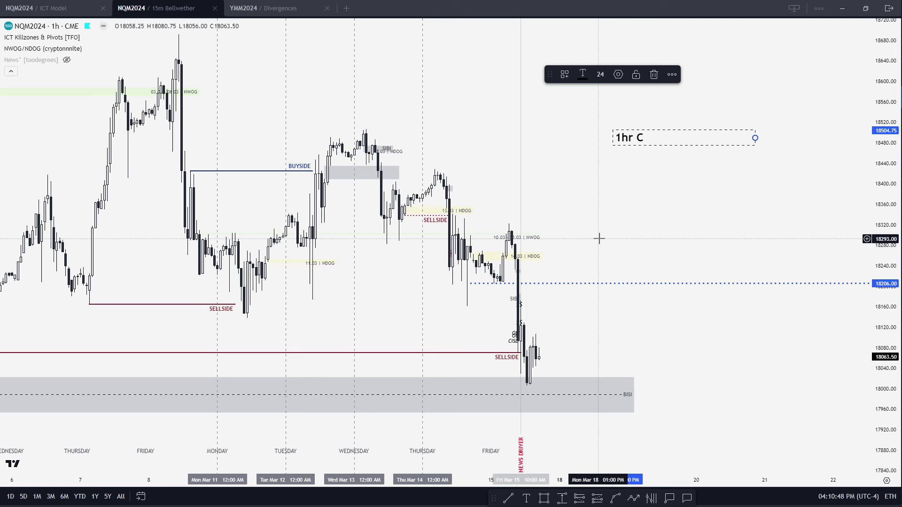
click(600, 75)
click(601, 150)
click(600, 74)
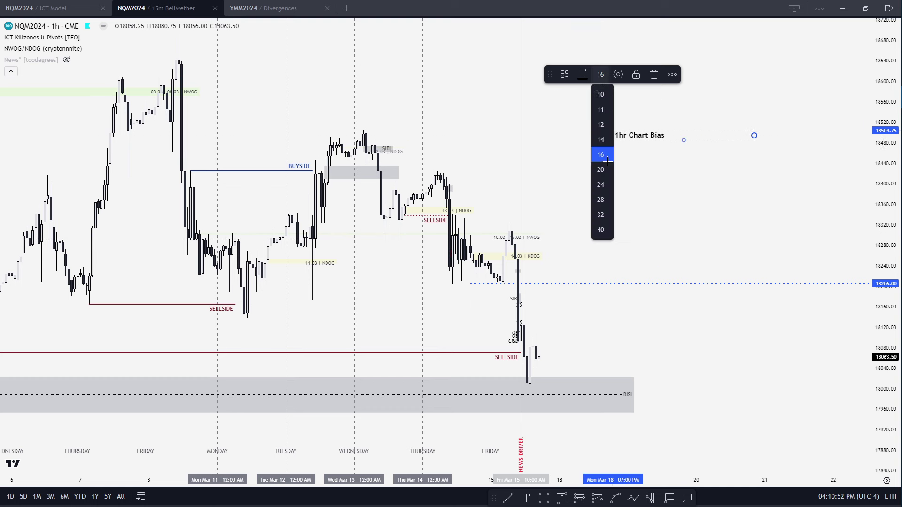
click(601, 166)
Step: Add the lines Weekly Profile - MMXM, Narrative, Market Structure, Order Flow and News Drivers to the note, and move it closer to Friday's candles
double_click(688, 136)
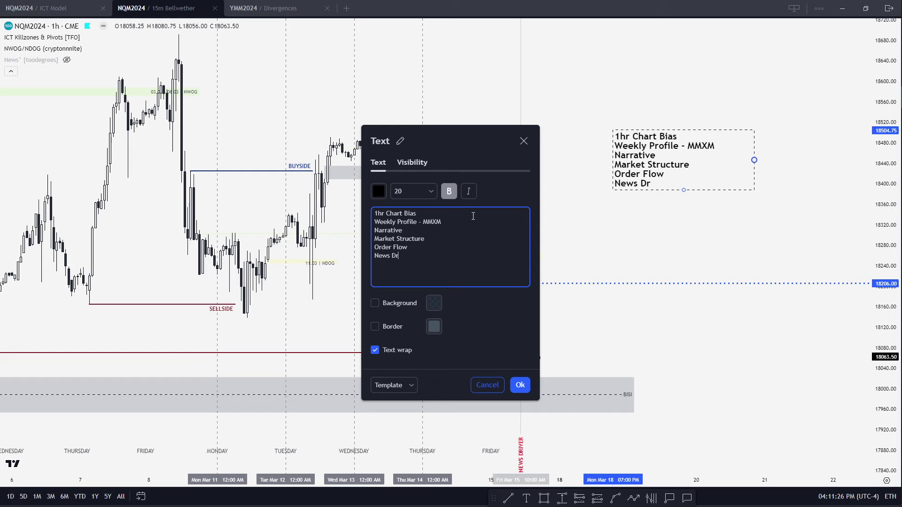
click(519, 385)
drag(643, 166, 574, 167)
click(607, 93)
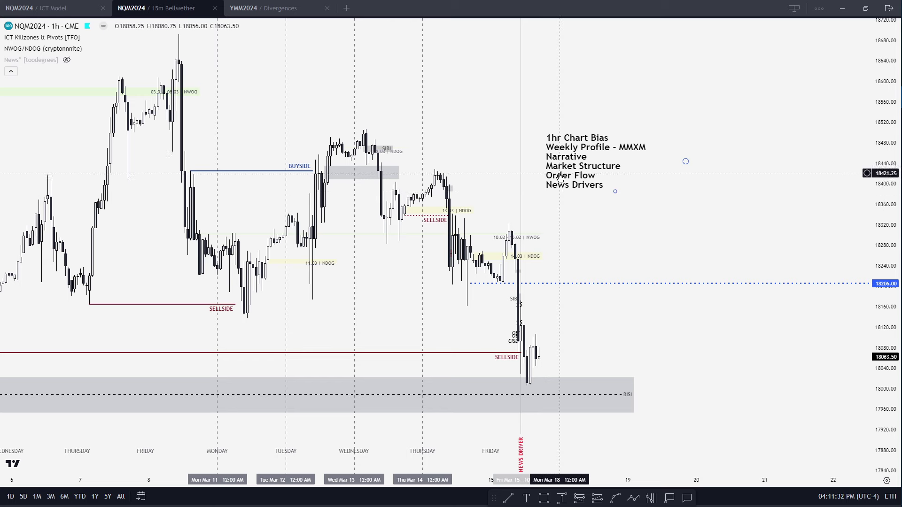
drag(575, 163, 575, 165)
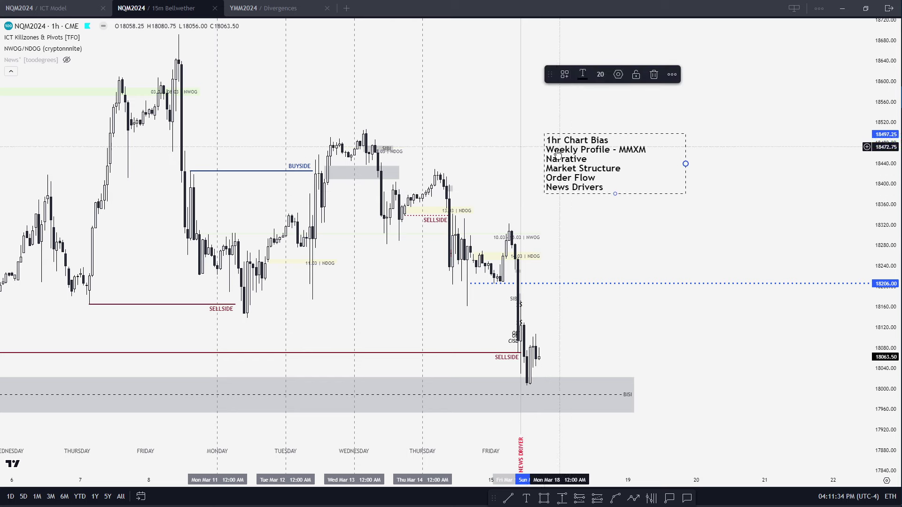
Step: Move the text note above Thursday's and Friday's candles, with its upper edge at about 18,625, and deselect it
drag(557, 206, 630, 225)
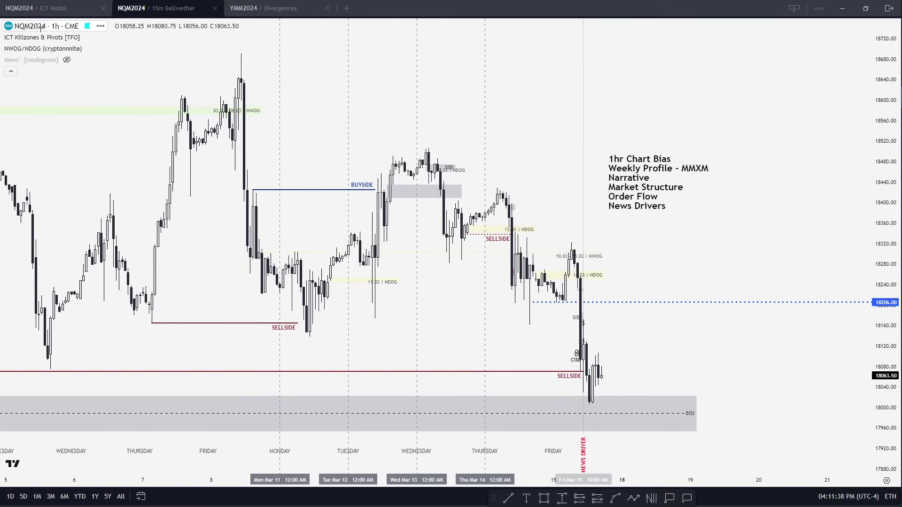
mouse_move(208, 250)
mouse_down()
mouse_move(121, 255)
mouse_move(270, 266)
mouse_move(334, 258)
mouse_move(339, 249)
mouse_up()
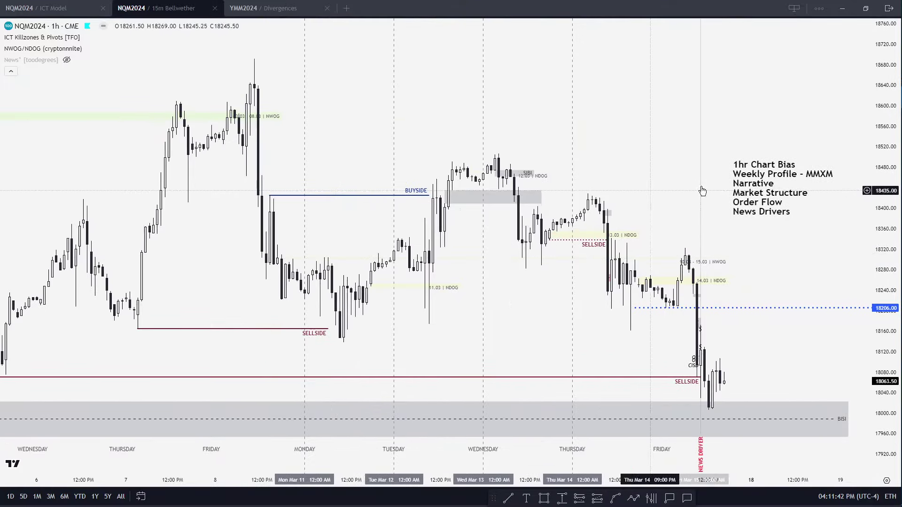
mouse_move(749, 292)
mouse_down()
mouse_move(371, 113)
mouse_move(640, 121)
mouse_move(632, 121)
mouse_up()
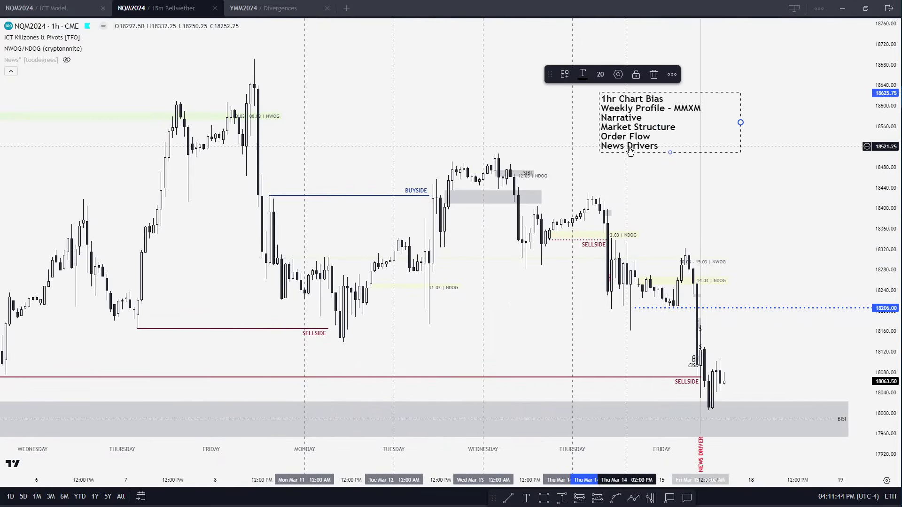
click(636, 178)
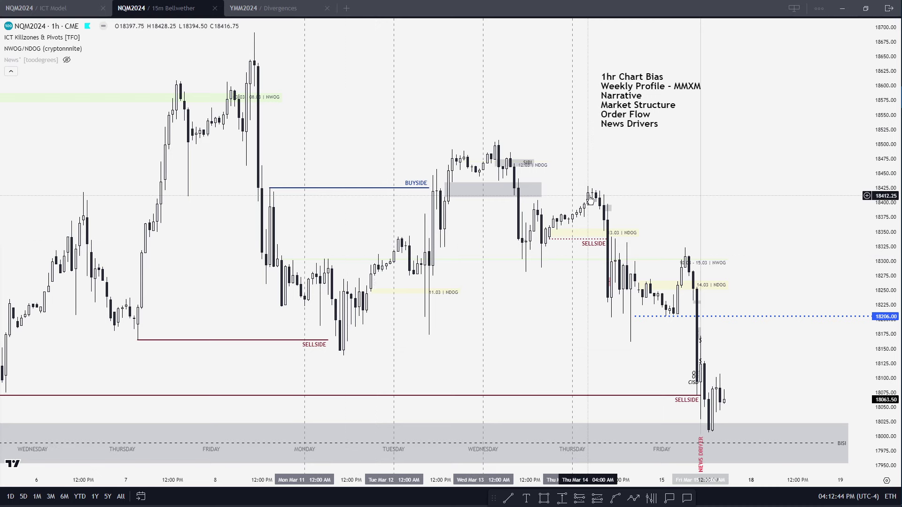
Step: Draw a rectangle over the large bearish candle's range, about 18,463 to 18,600, from Friday March 8 to Wednesday March 13
scroll(626, 193, up, 3)
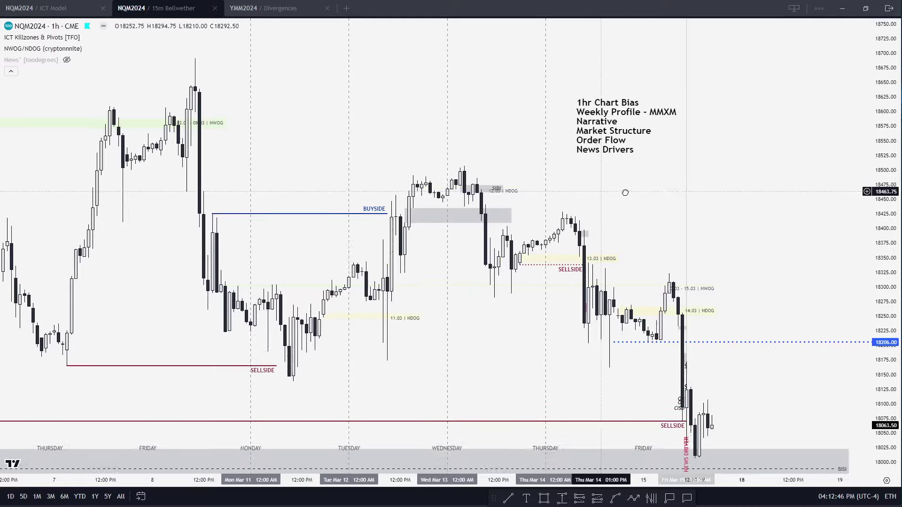
scroll(678, 151, up, 3)
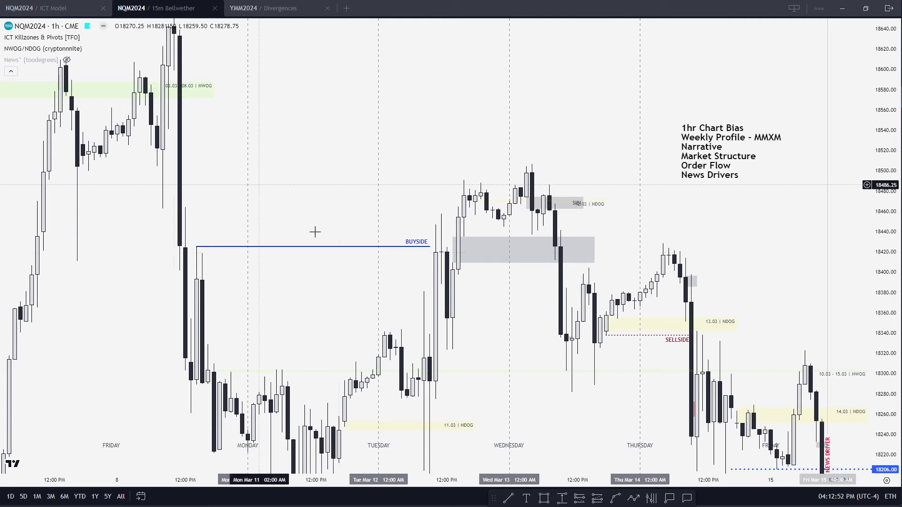
click(544, 497)
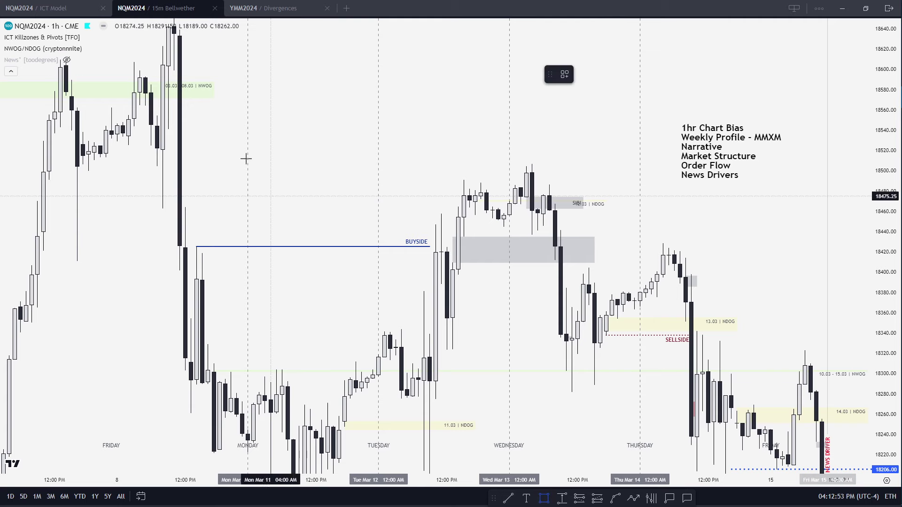
click(174, 126)
click(592, 151)
Step: Change the line style of the BUYSIDE level at 18,425.25 to dashed and deselect it
scroll(845, 129, down, 3)
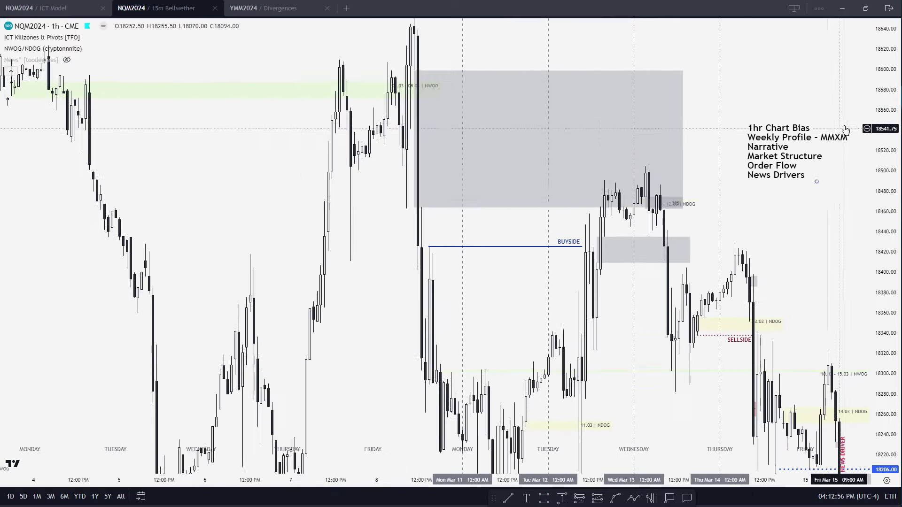
scroll(845, 129, down, 5)
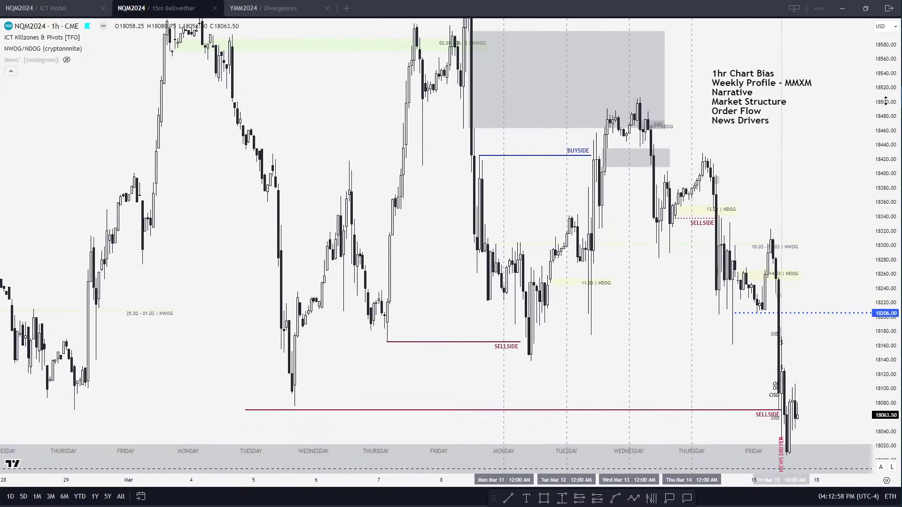
drag(885, 101, 886, 141)
drag(329, 375, 319, 399)
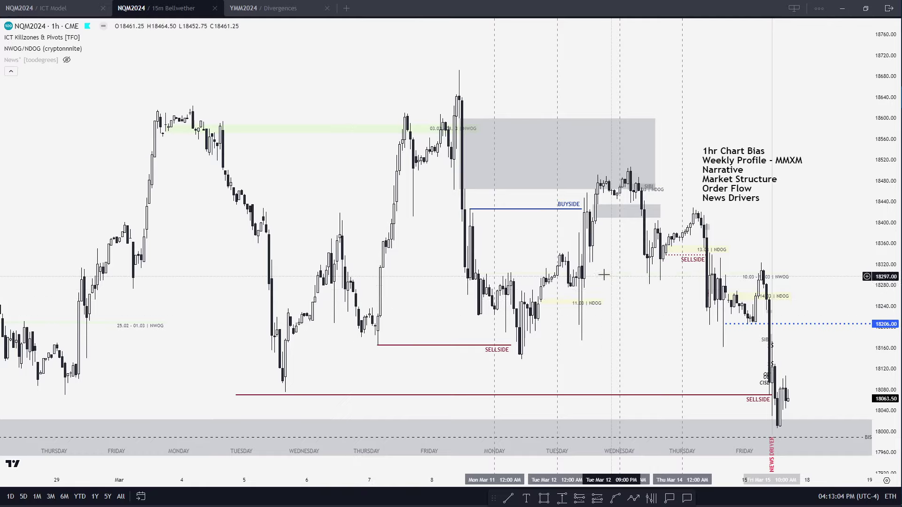
scroll(604, 274, up, 5)
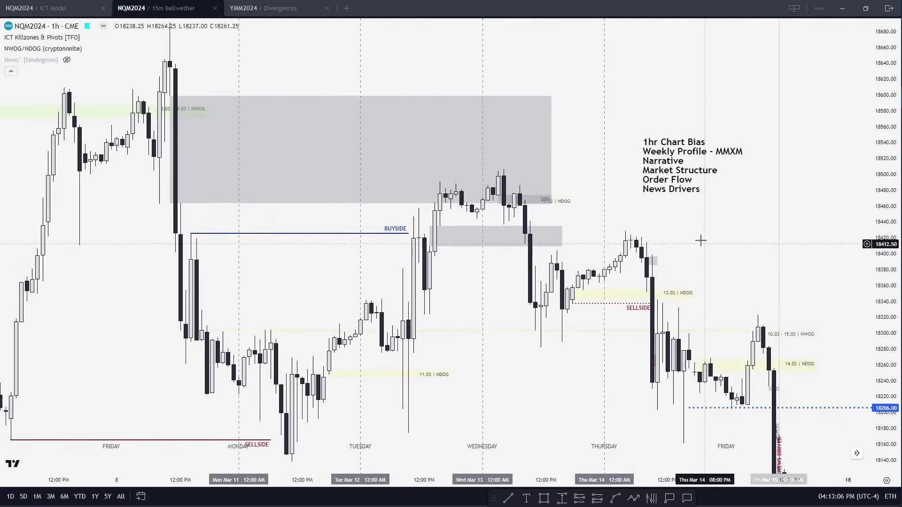
click(186, 233)
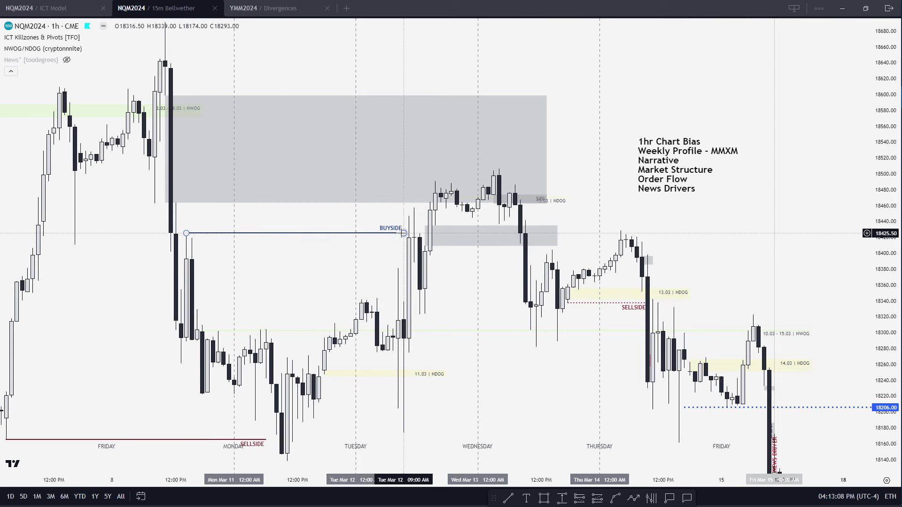
click(633, 75)
click(647, 109)
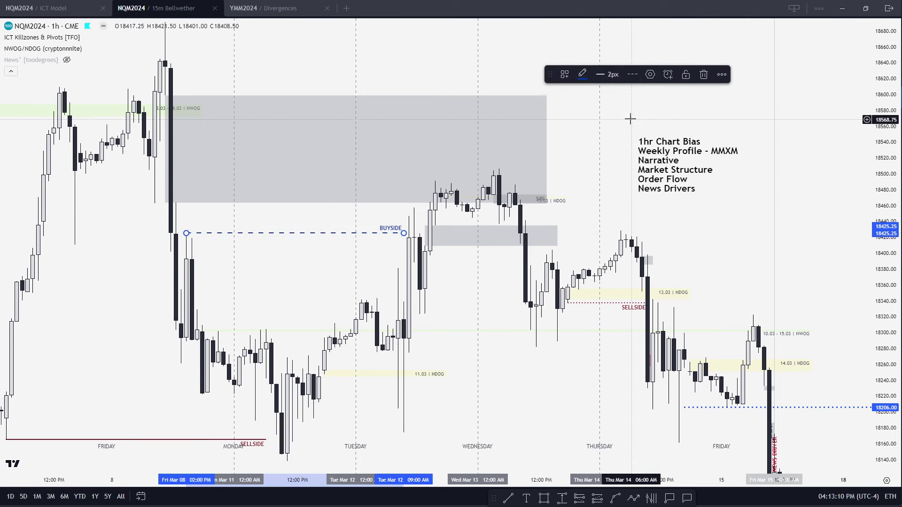
click(630, 120)
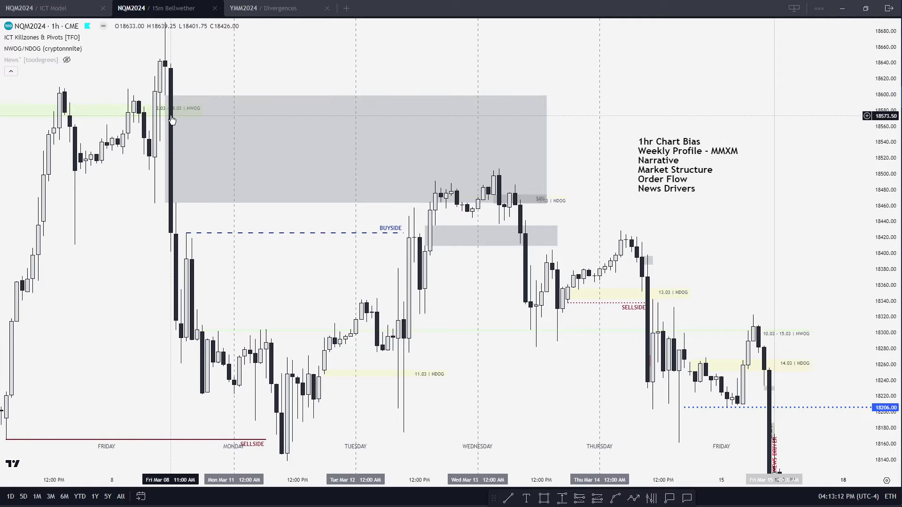
Step: Draw a horizontal red line at Tuesday's high, about 18,491, from 3 PM on March 12 to about 2 AM on March 13
drag(539, 332, 527, 307)
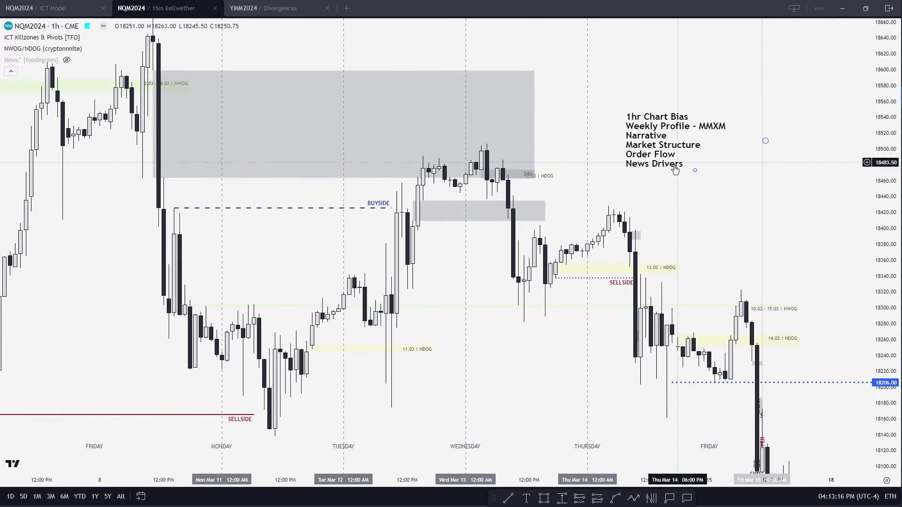
drag(677, 167, 713, 158)
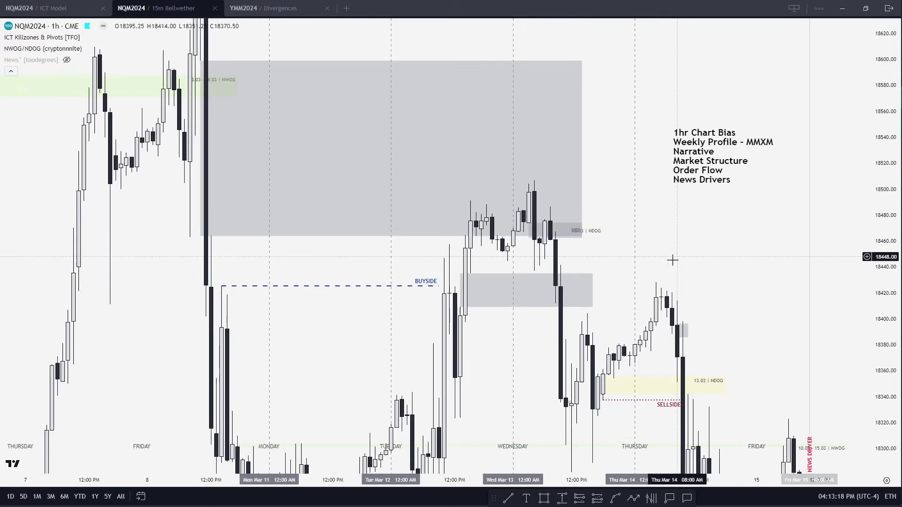
key(alt+t)
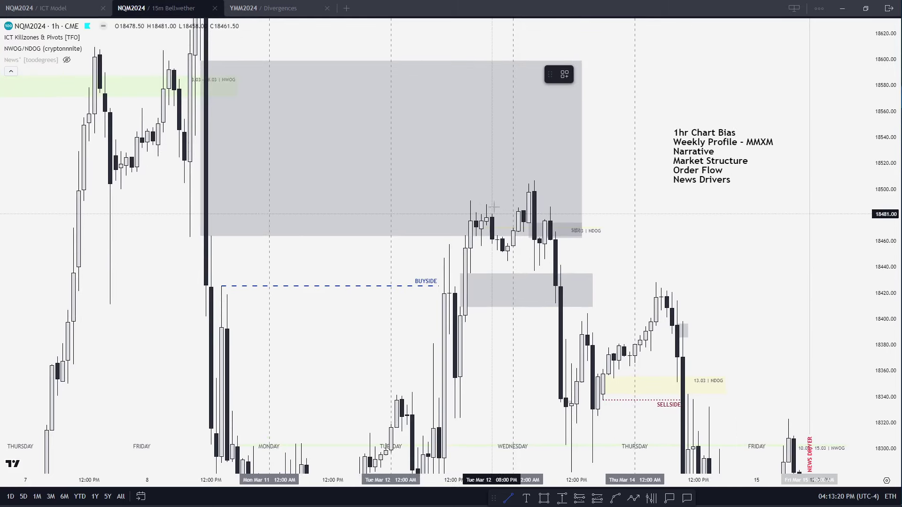
click(522, 201)
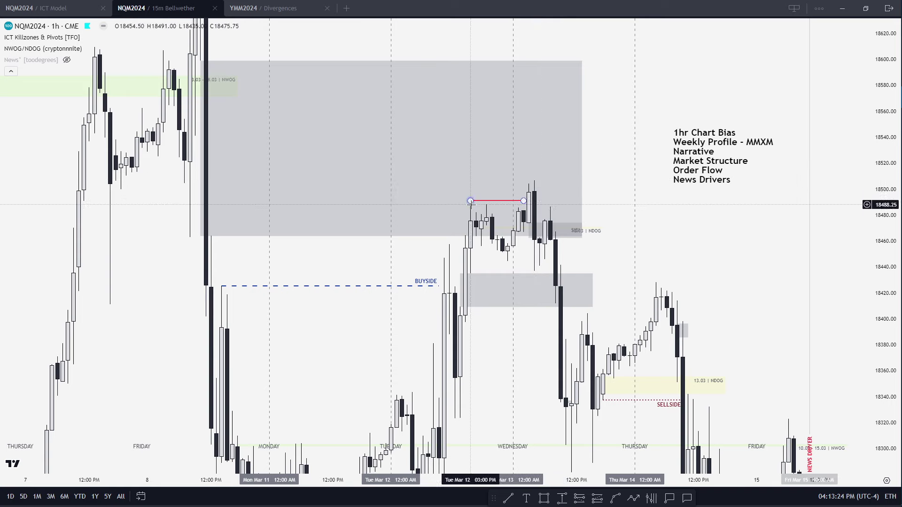
Step: Draw a second horizontal red line from Wednesday's high at about 18,507, extending to about 1 PM on March 13
click(508, 497)
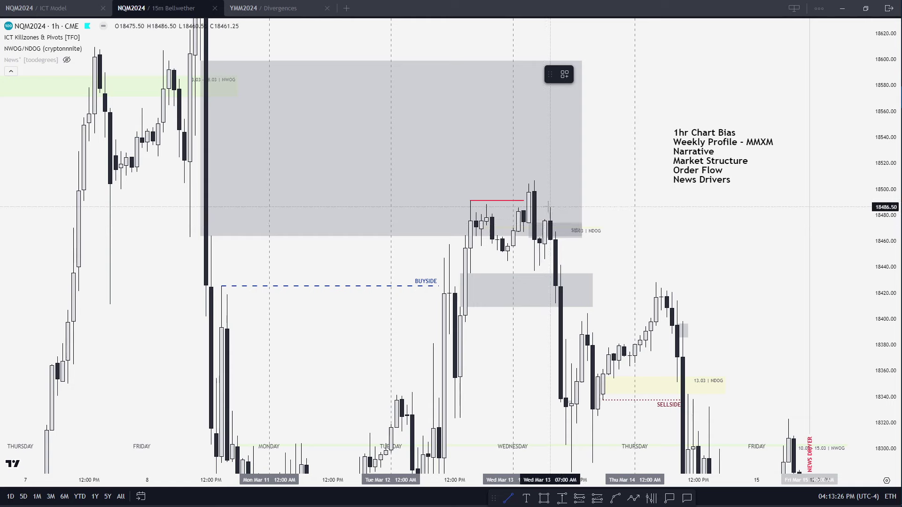
click(534, 179)
click(581, 180)
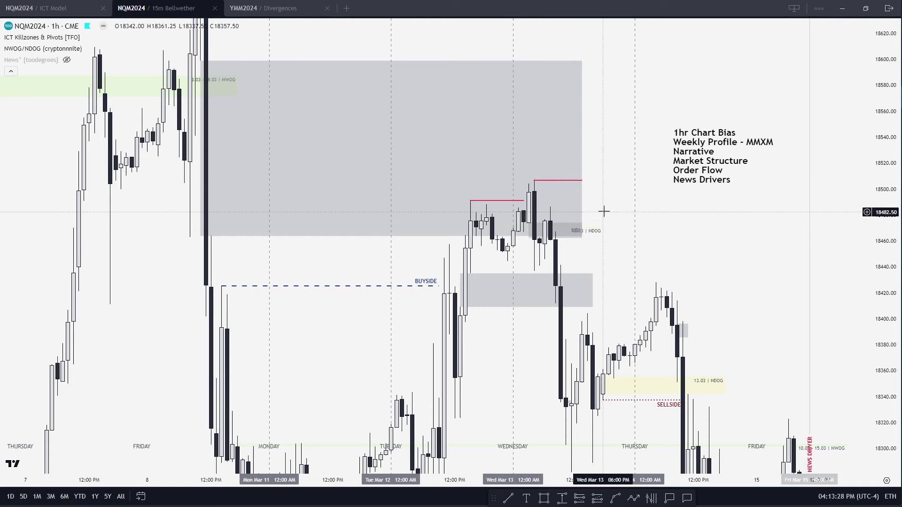
Step: Switch the NQM2024 chart from hourly to the 15-minute timeframe
drag(604, 212, 602, 197)
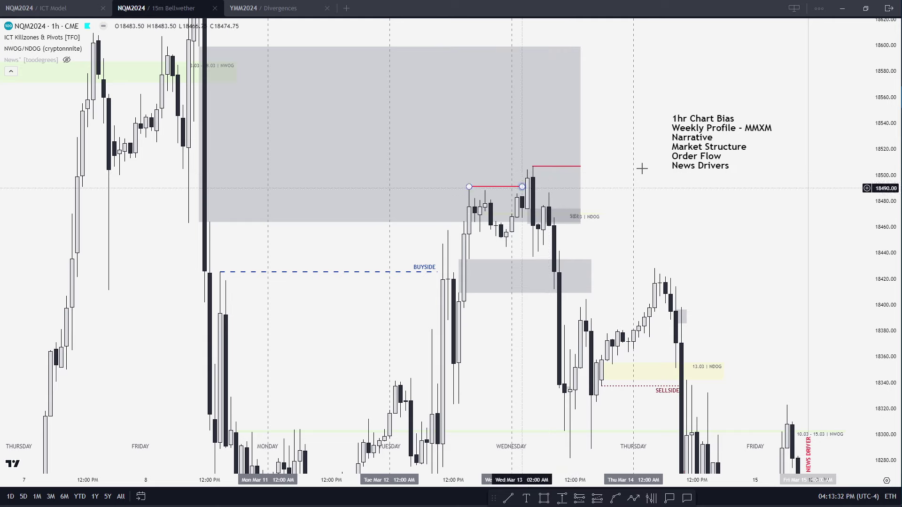
drag(884, 160, 885, 185)
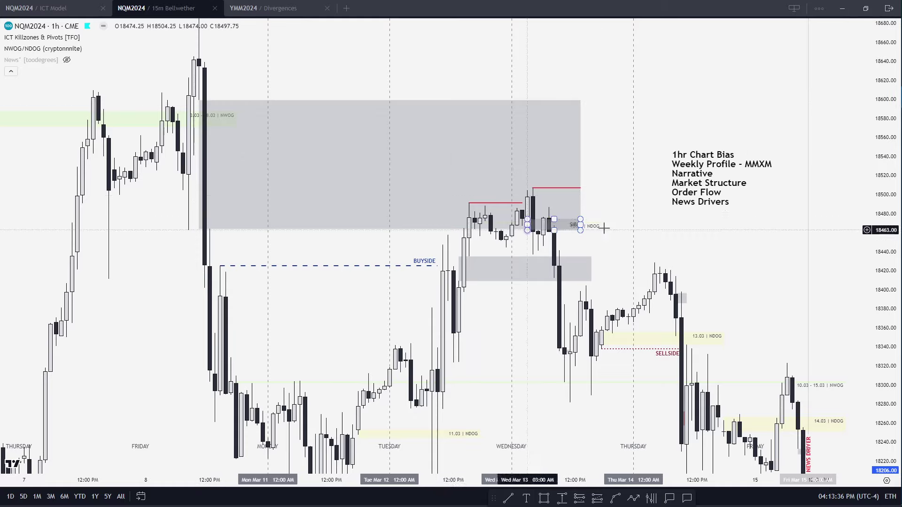
scroll(835, 199, down, 5)
scroll(845, 195, up, 4)
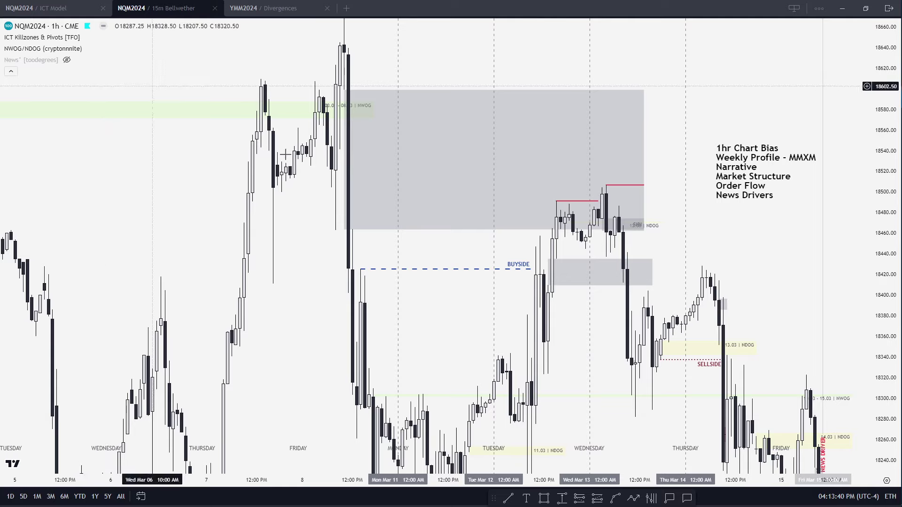
text(15)
key(Return)
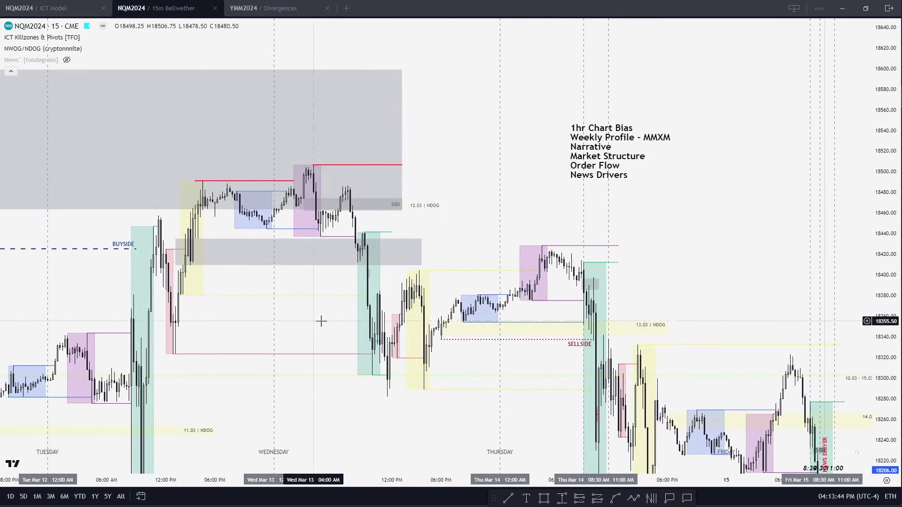
Step: Draw a rectangle from 18,430.50 to 18,446.00 starting at 8 AM on March 13, and apply the red template with a dashed midline
drag(322, 318, 545, 253)
scroll(517, 258, up, 2)
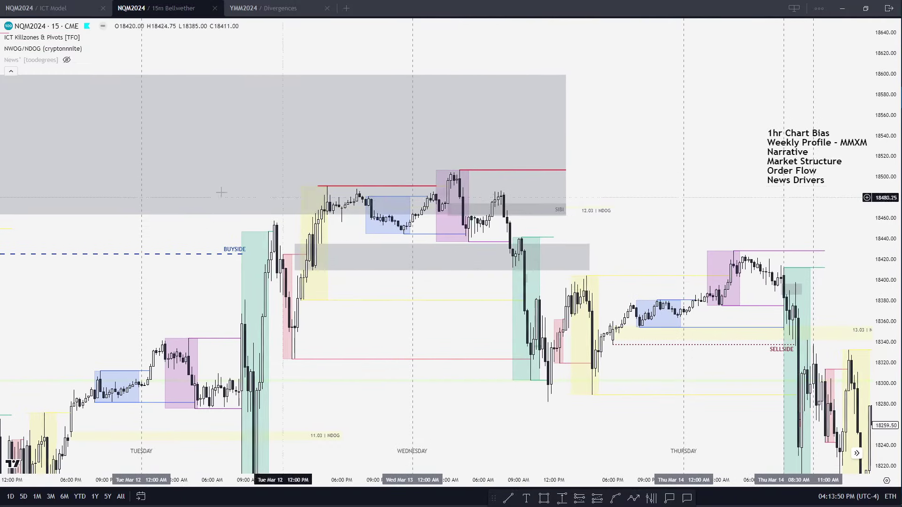
scroll(358, 155, down, 3)
scroll(399, 190, up, 4)
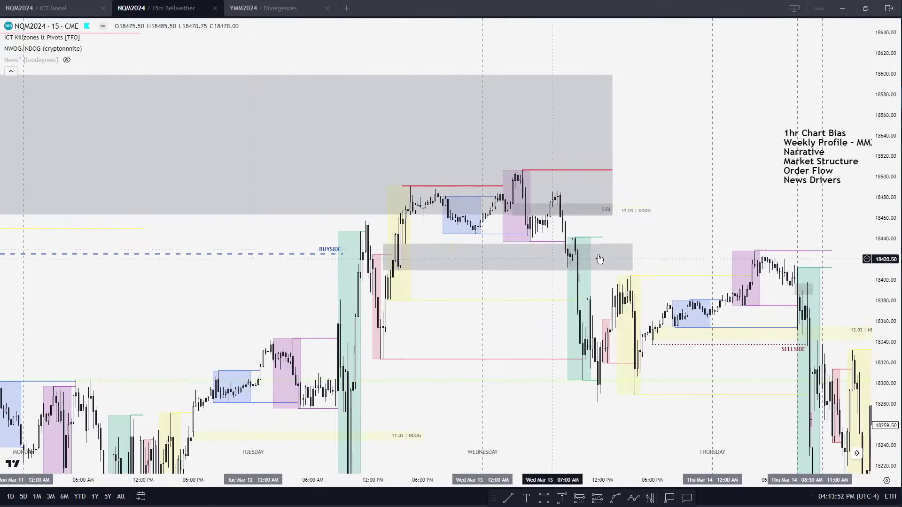
scroll(682, 211, up, 1)
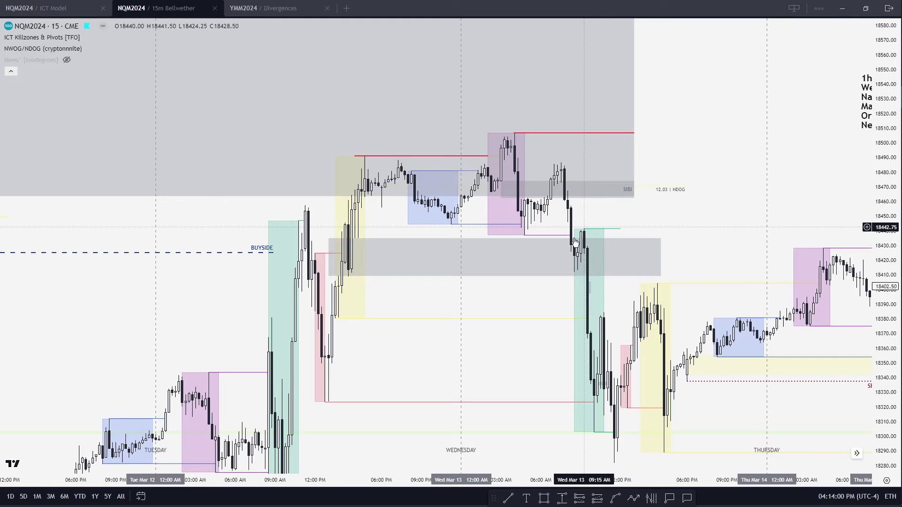
drag(415, 340, 416, 294)
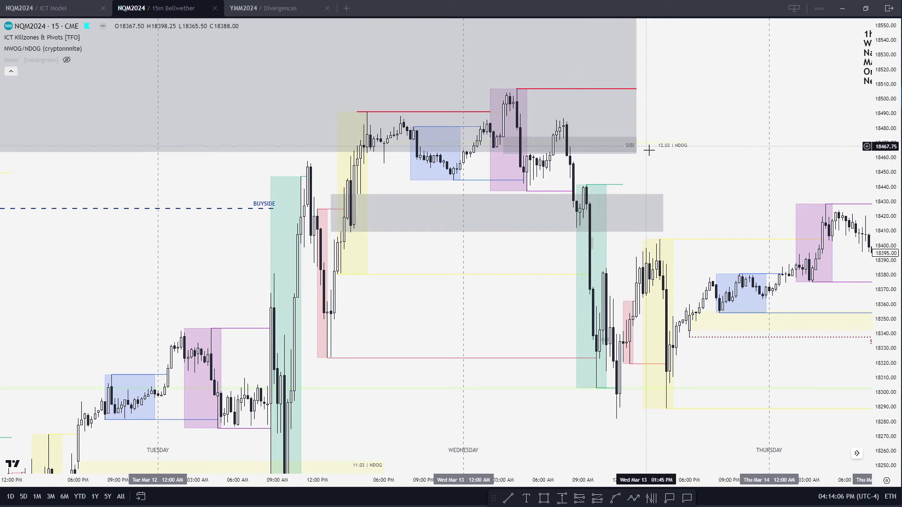
scroll(649, 150, up, 4)
key(alt+shift+r)
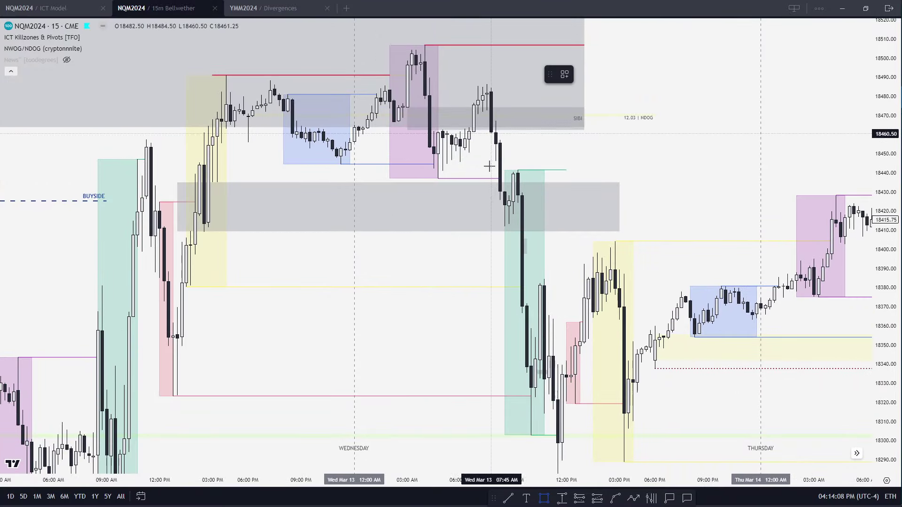
click(496, 161)
click(561, 191)
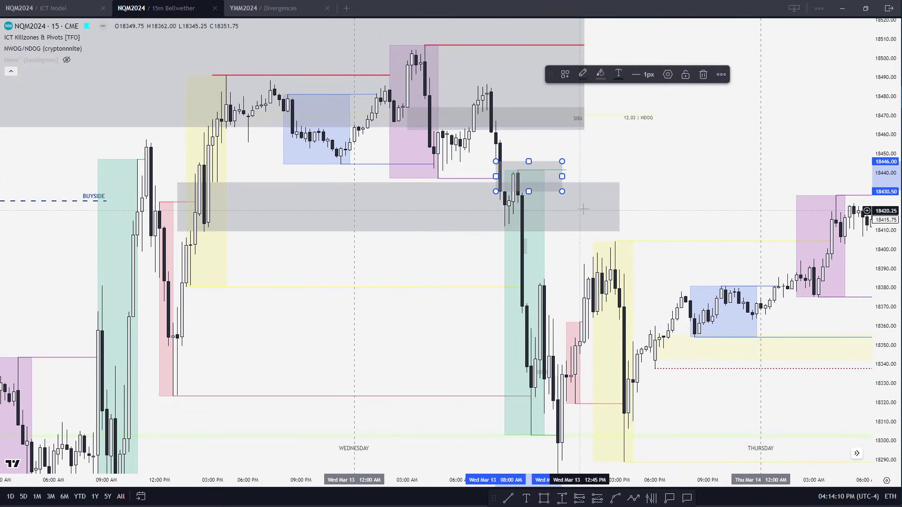
click(560, 76)
click(583, 187)
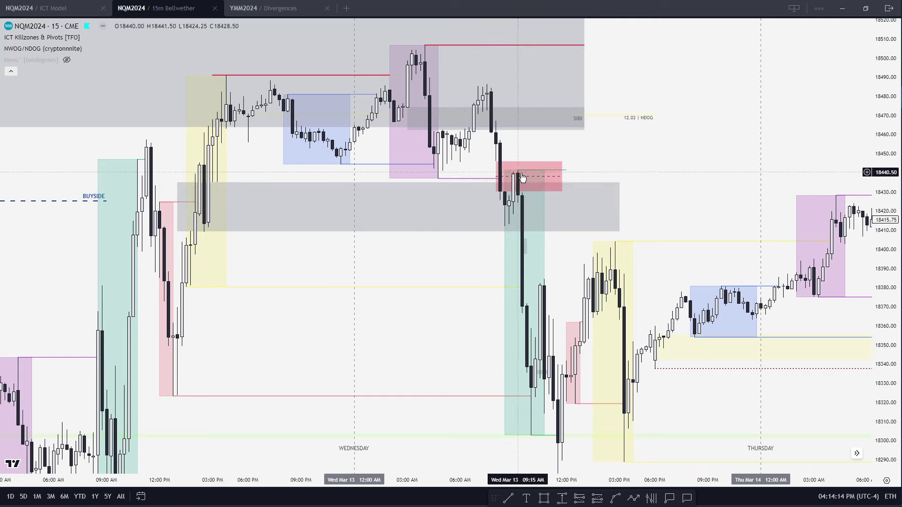
Step: Open the ICT Model layout and bring the red zone around 9:30 AM on March 13 into view on the 1-minute chart
click(19, 8)
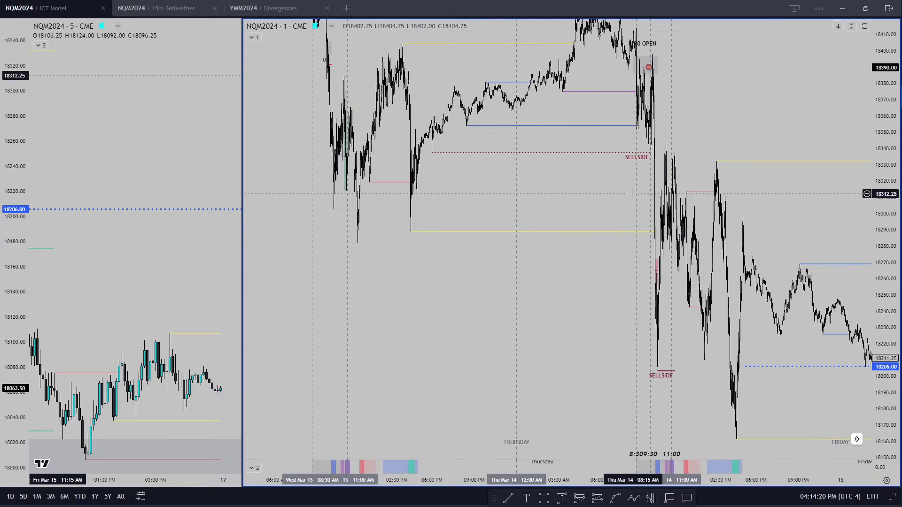
drag(624, 198, 557, 269)
scroll(557, 270, up, 10)
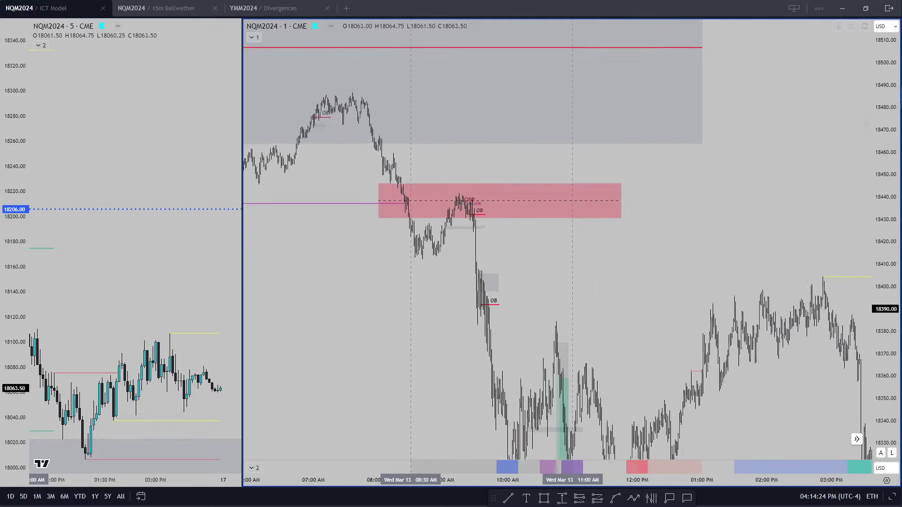
scroll(856, 244, up, 5)
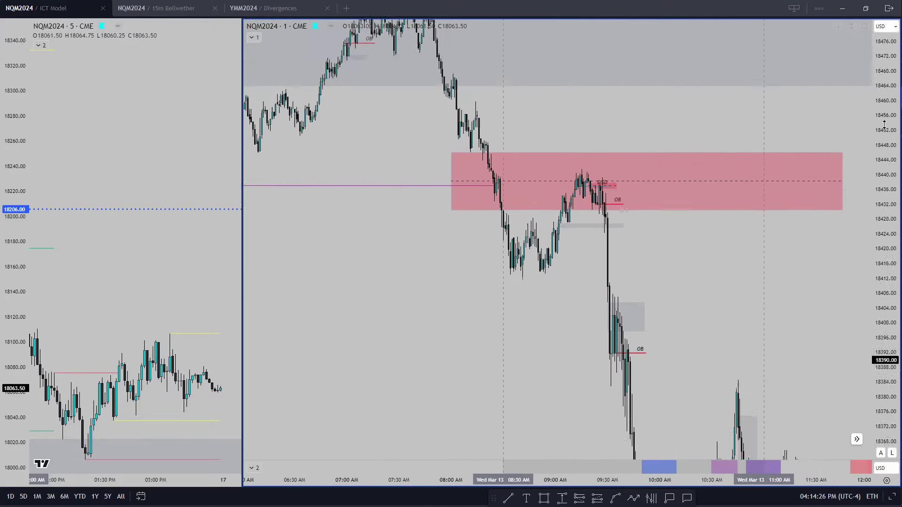
scroll(759, 256, up, 5)
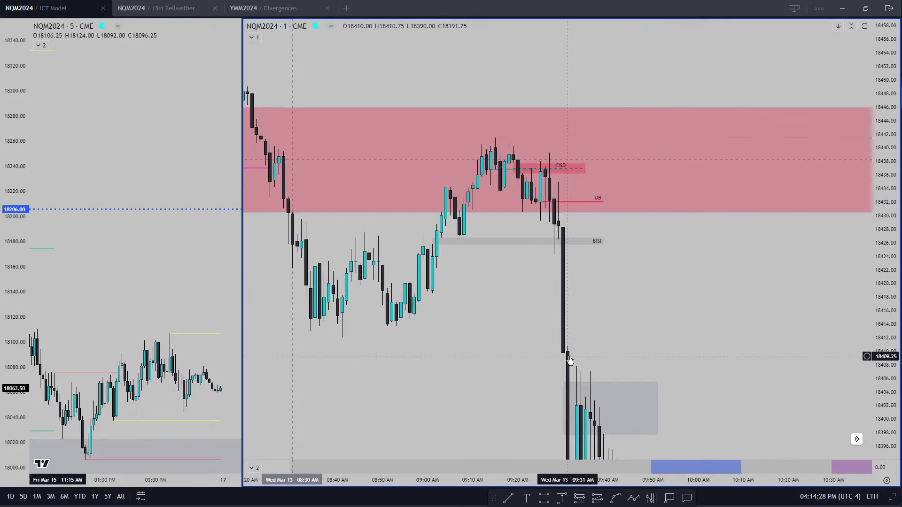
Step: Apply the 9:30 drawing template to the vertical line at 9:30 AM on March 13
click(563, 387)
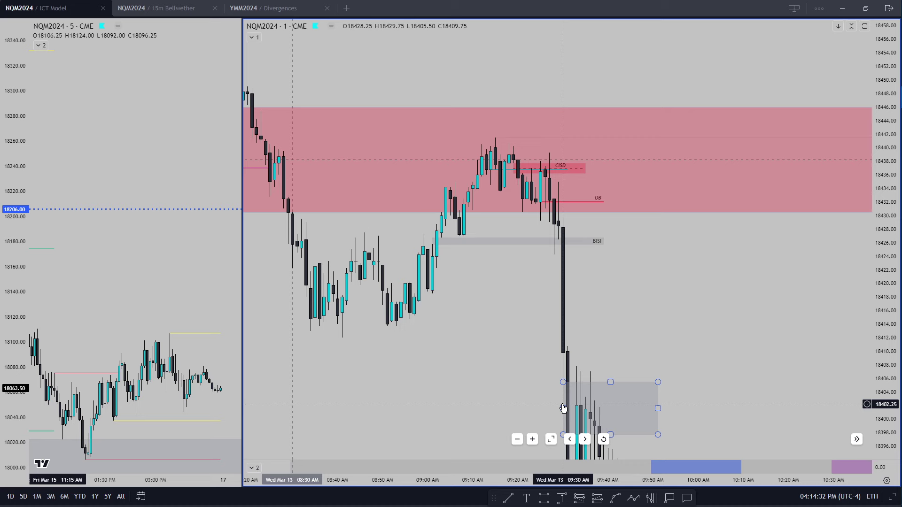
drag(658, 316, 764, 254)
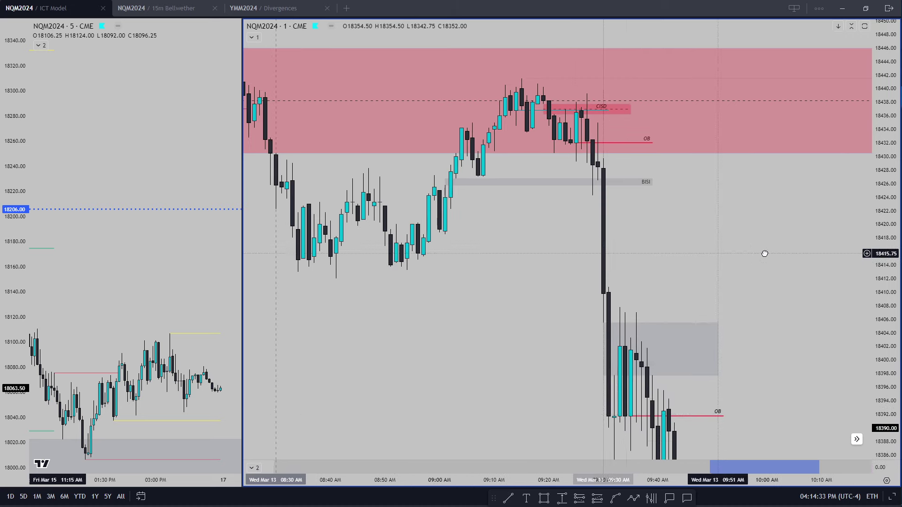
click(604, 431)
click(564, 74)
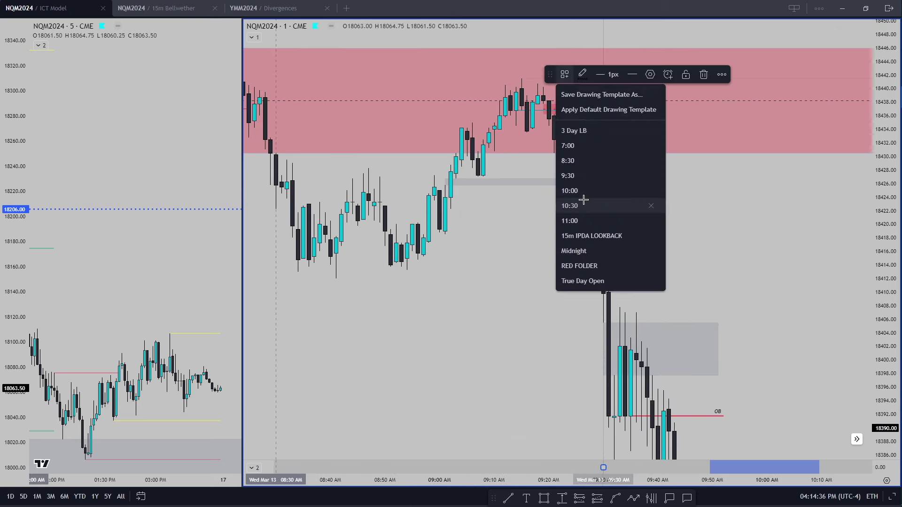
click(583, 173)
Step: Examine the 1-minute price action around the red zone from 8:00 to 9:30 AM, including the CISD, OB and BISI levels
scroll(585, 145, down, 3)
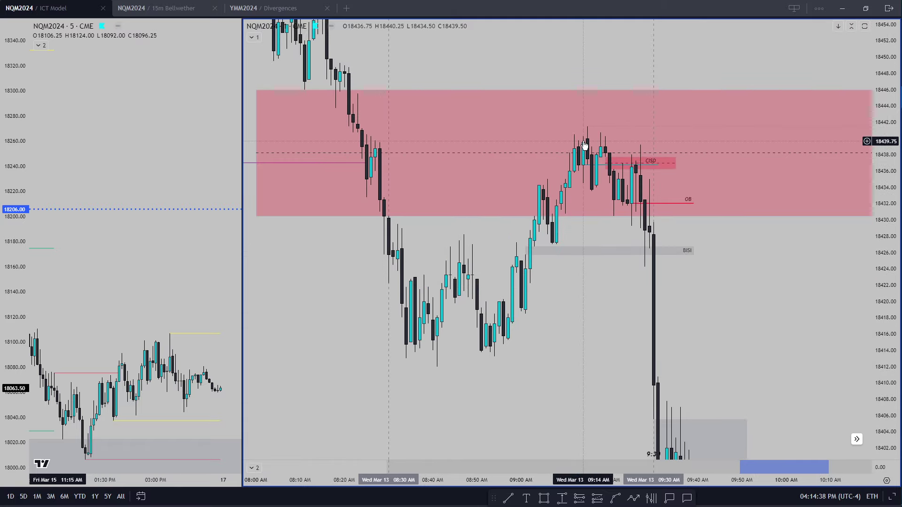
scroll(570, 162, up, 1)
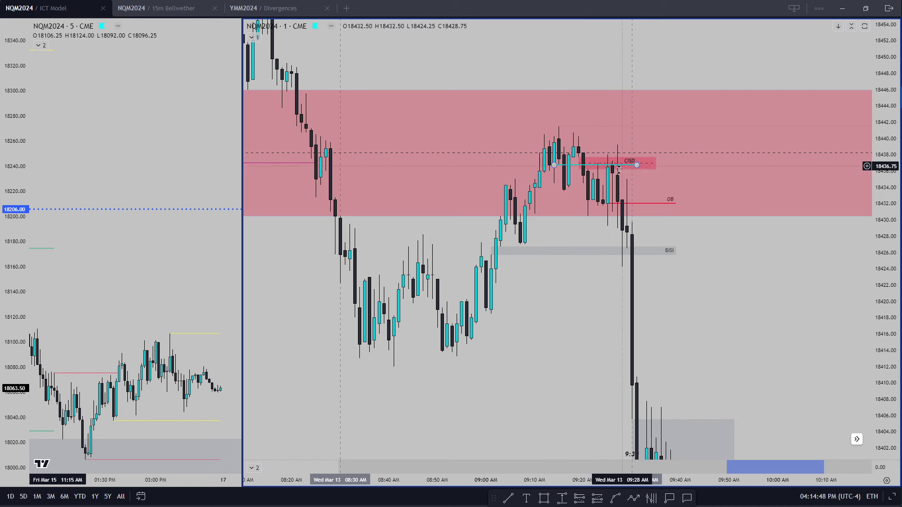
drag(695, 291, 678, 219)
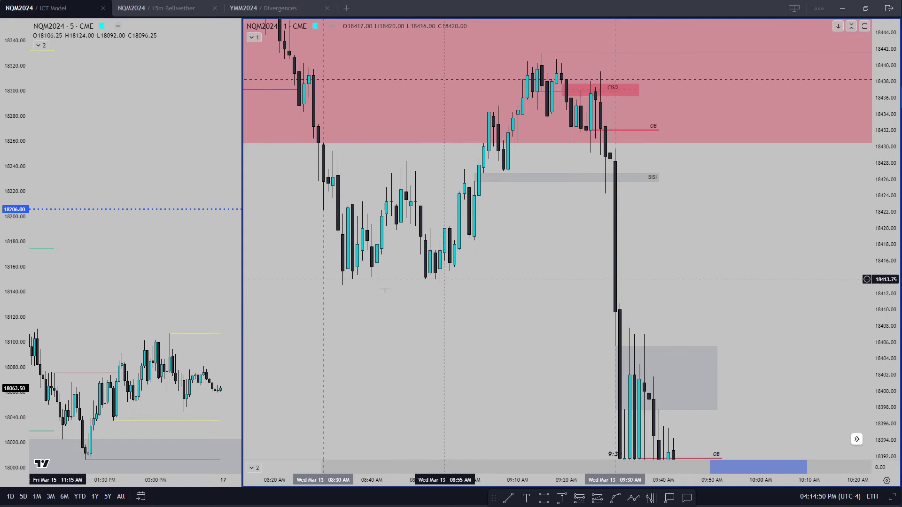
drag(597, 98, 610, 294)
click(615, 292)
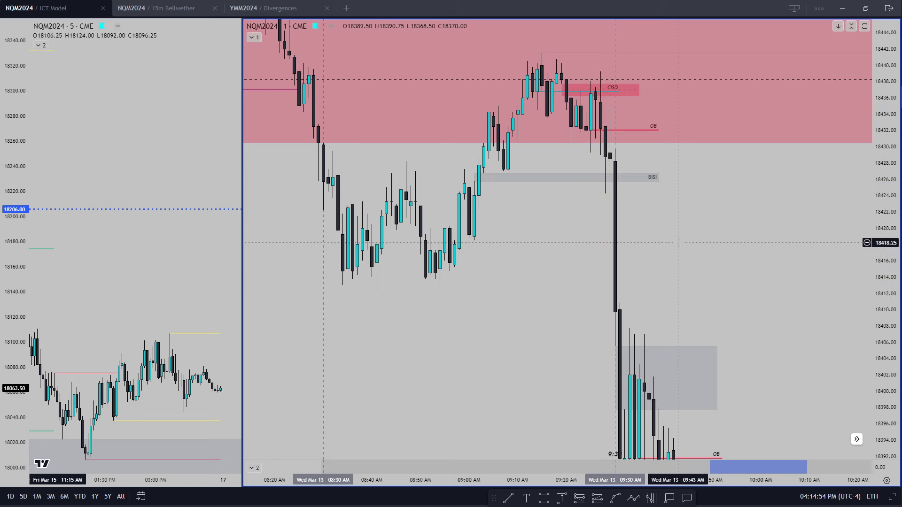
drag(616, 257, 615, 296)
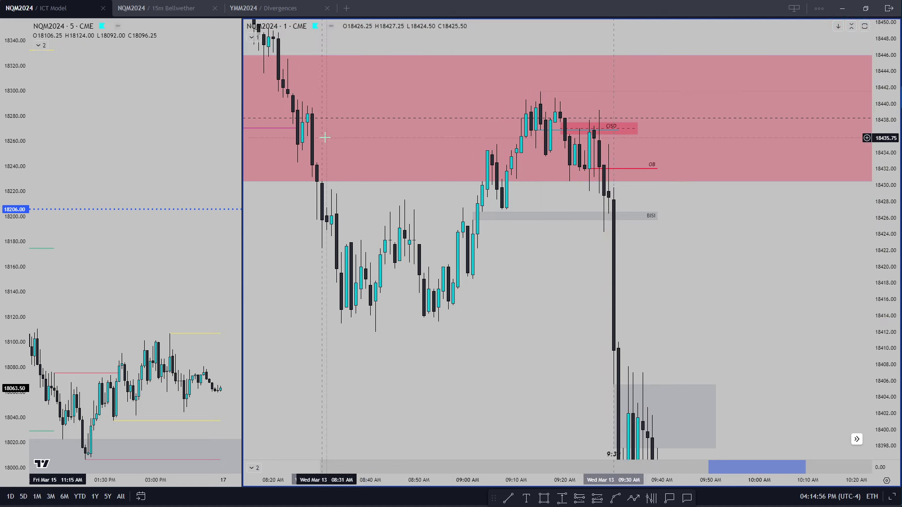
drag(536, 267, 540, 318)
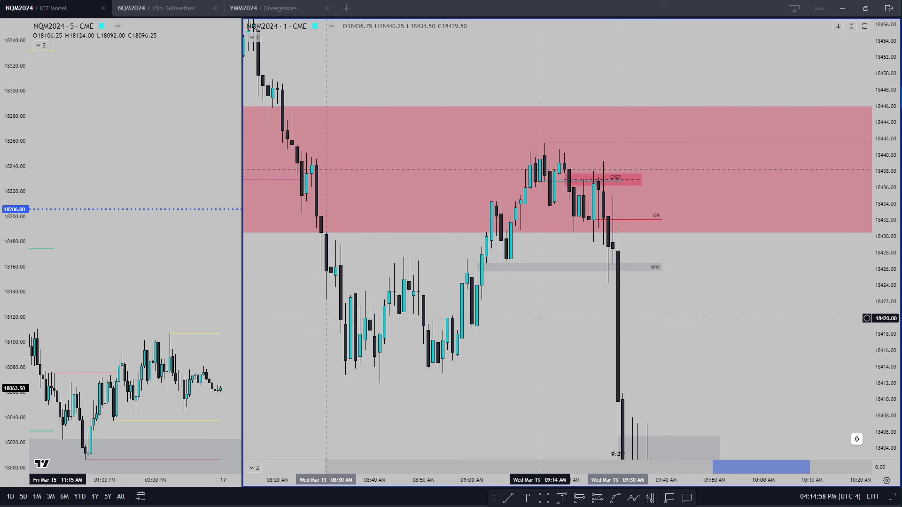
drag(553, 225, 548, 201)
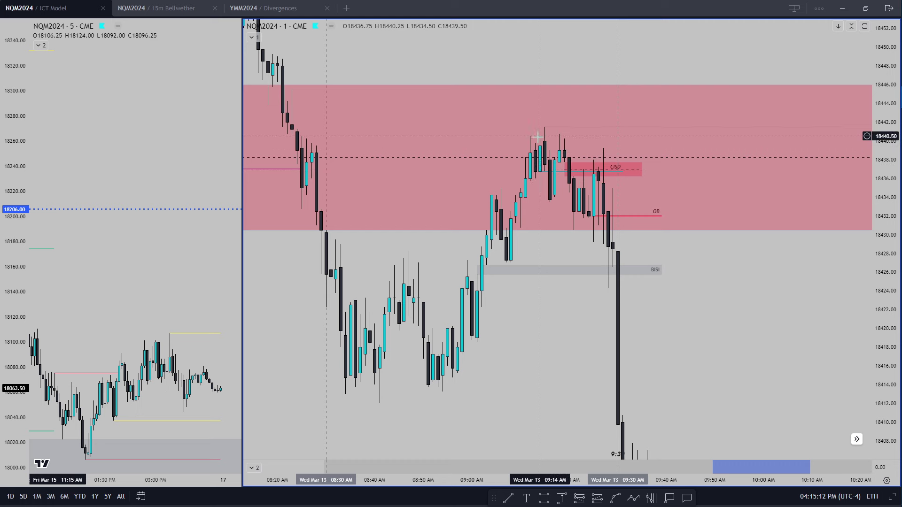
scroll(545, 282, left, 3)
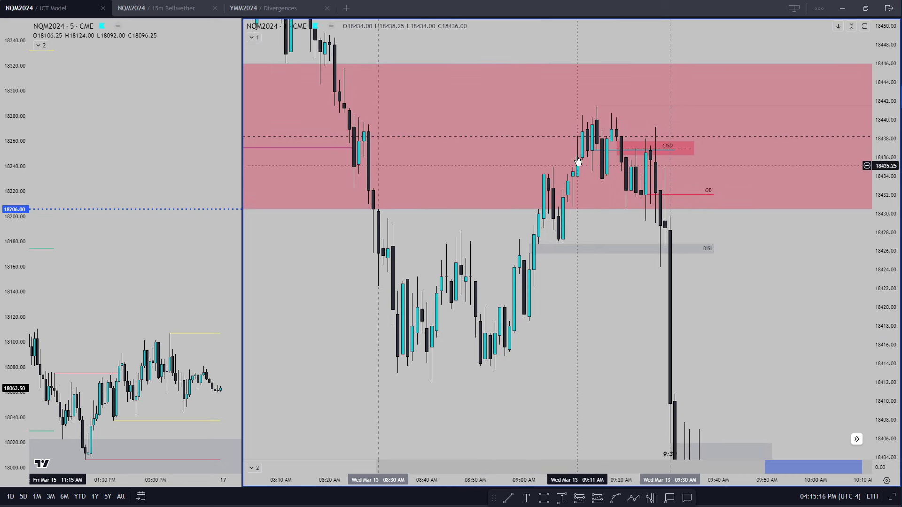
scroll(668, 343, left, 10)
scroll(507, 326, left, 3)
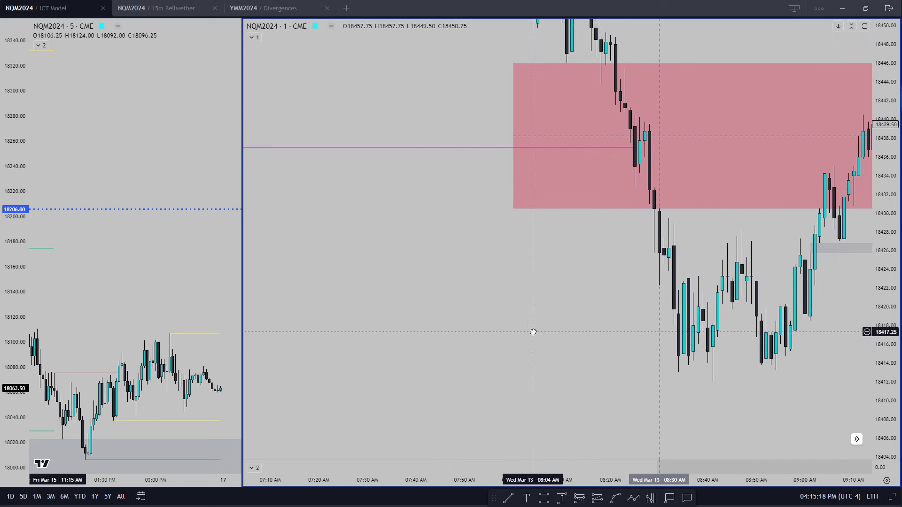
scroll(526, 336, right, 1)
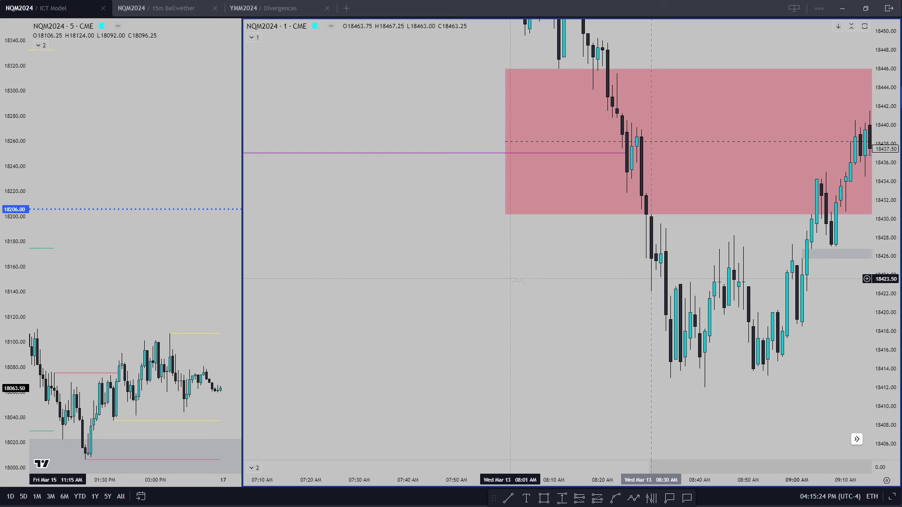
scroll(525, 287, right, 2)
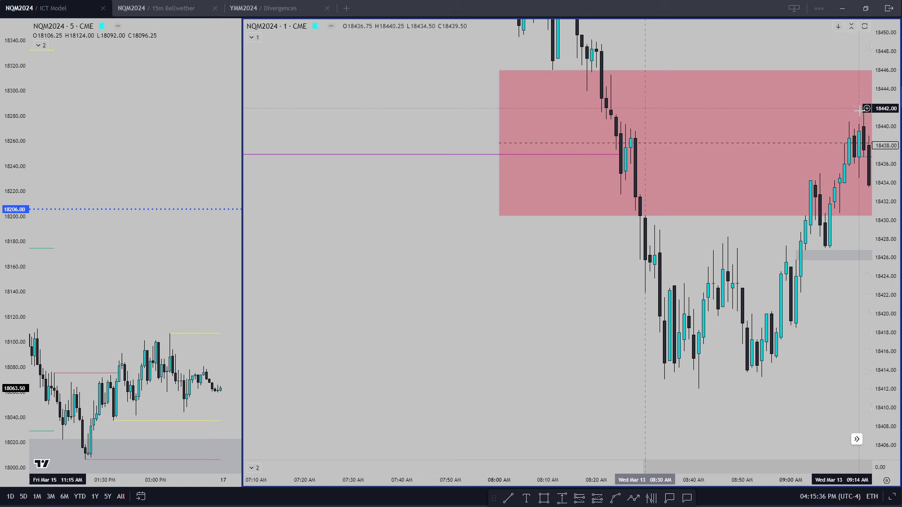
Step: Shorten the large red zone on the 1-minute chart so that it starts at 8:20 AM on March 13
drag(595, 294, 563, 296)
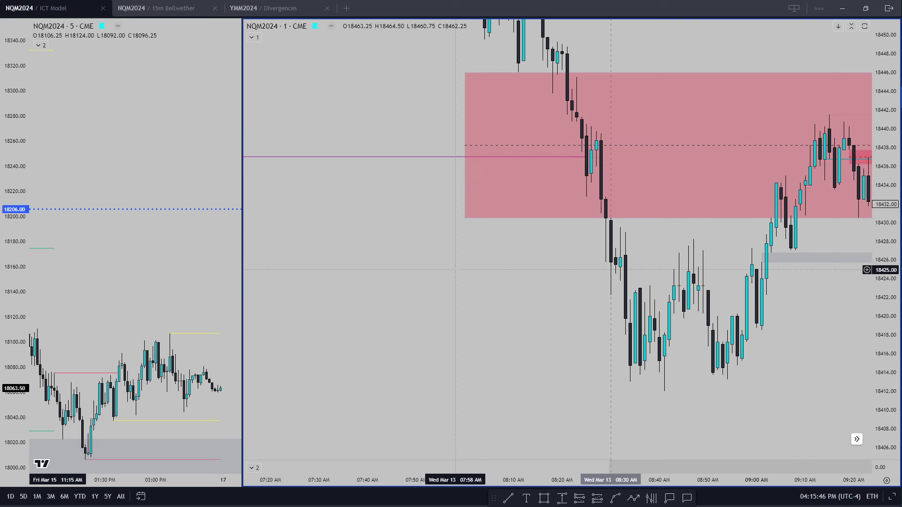
drag(455, 270, 442, 269)
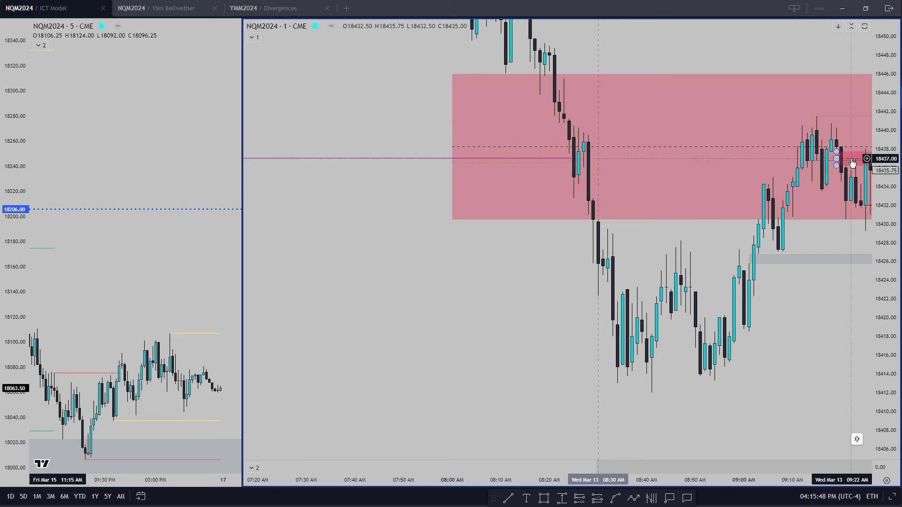
drag(859, 163, 833, 151)
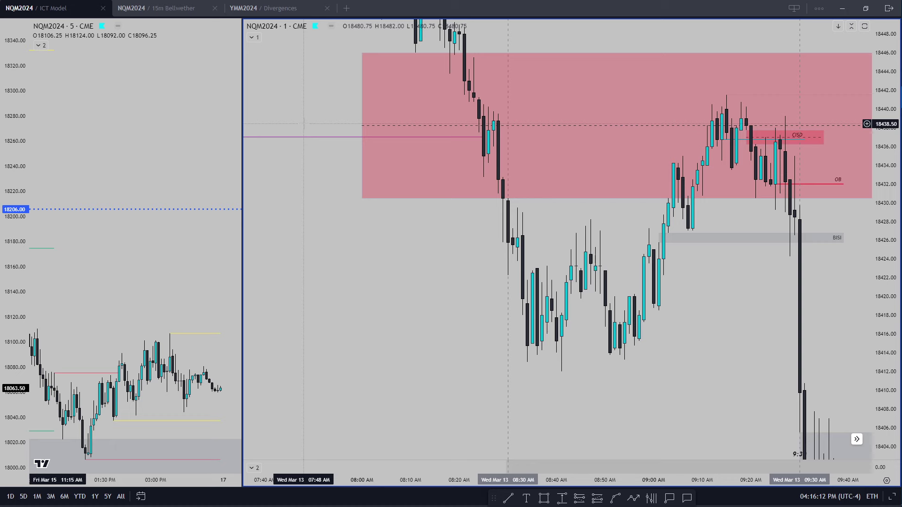
drag(362, 126, 458, 128)
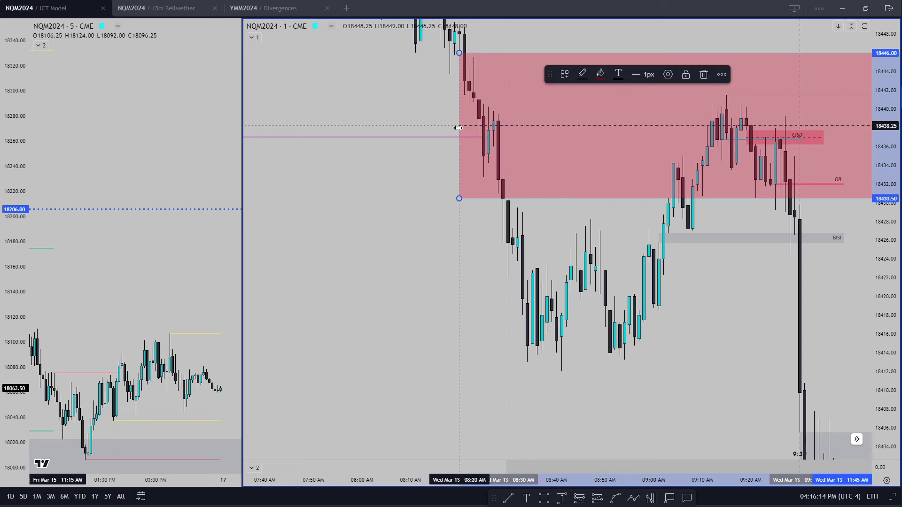
click(371, 205)
Step: Measure the distance from the CISD zone up to the nearby swing high and down to the lows around 8:40 AM
scroll(720, 308, up, 2)
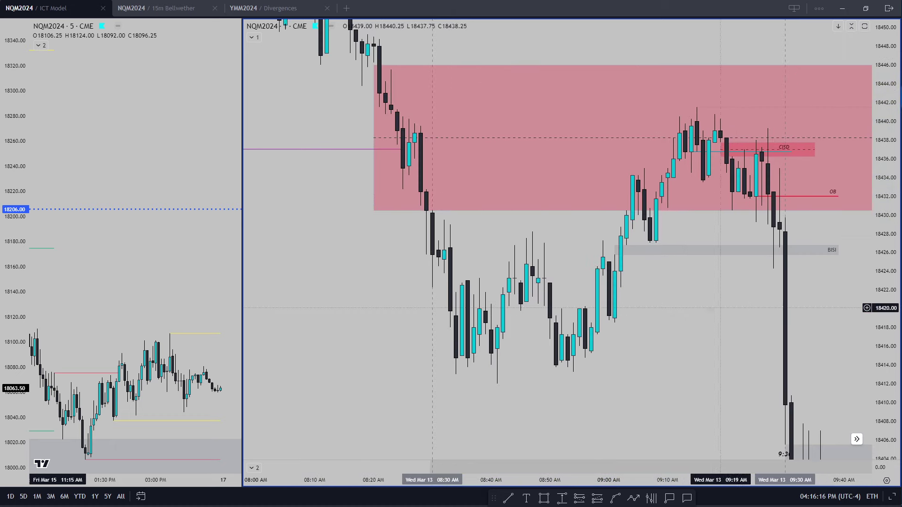
drag(699, 174, 644, 125)
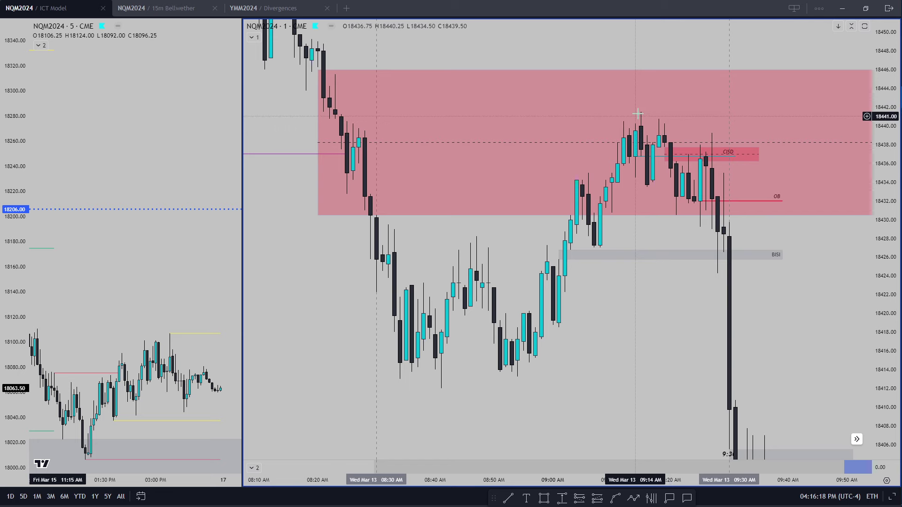
scroll(628, 284, down, 2)
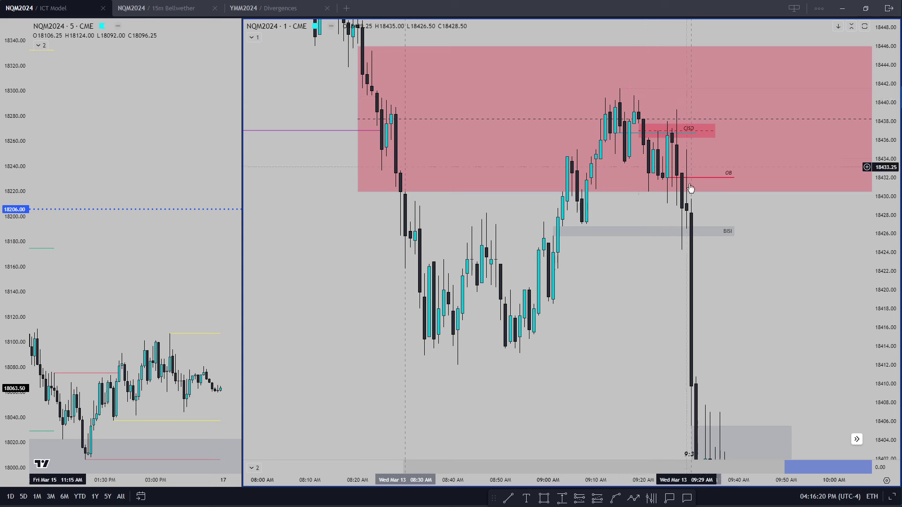
click(661, 141)
shift+click(660, 138)
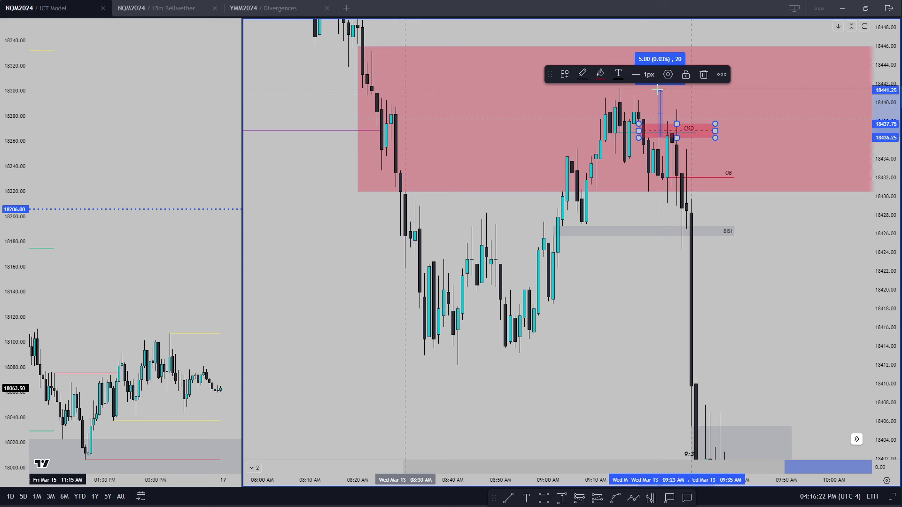
click(661, 146)
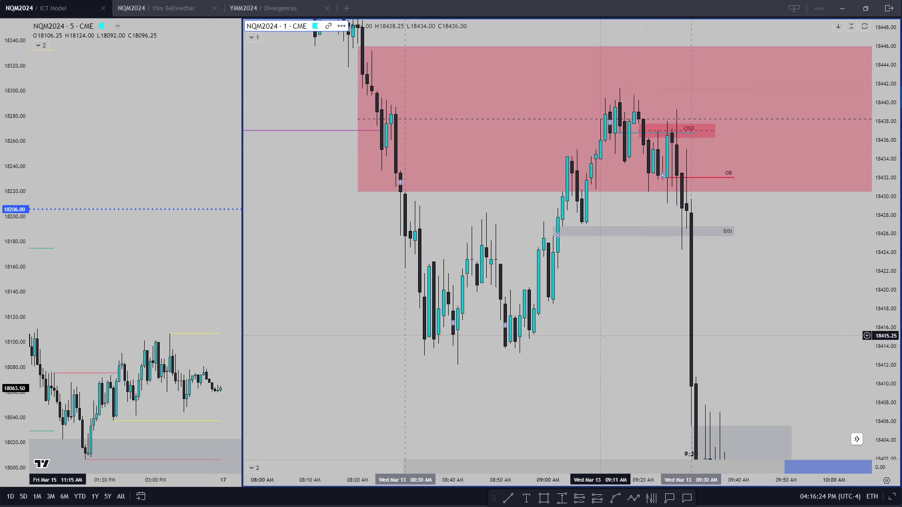
shift+click(662, 146)
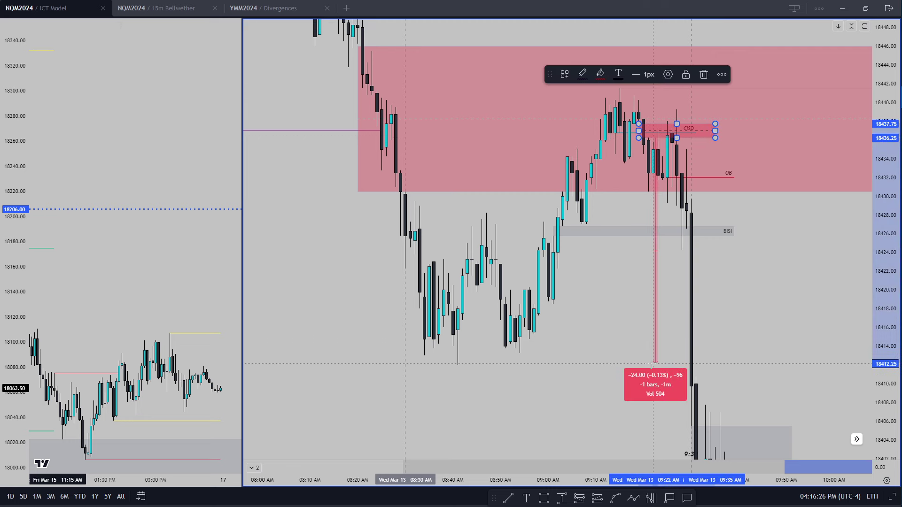
click(611, 338)
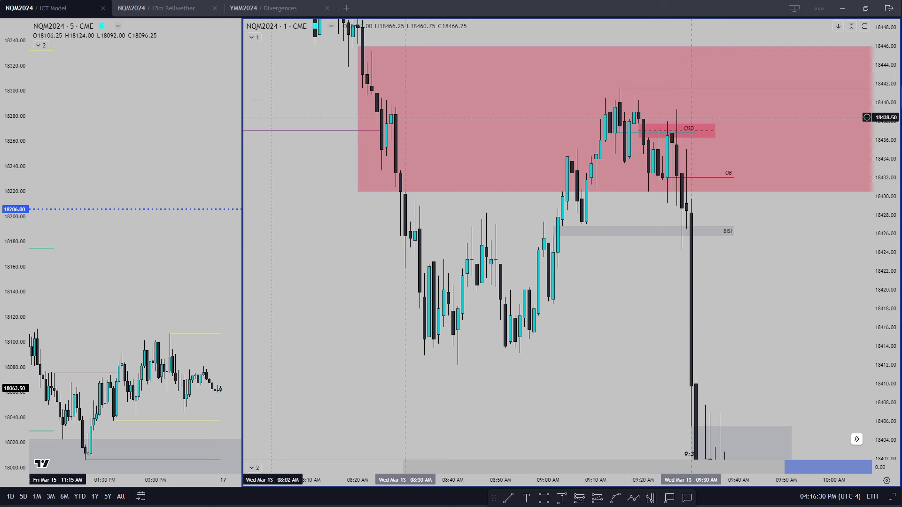
Step: Open the 15m Bellwether layout, switch its chart to the 1-hour timeframe and bring March 7 to 15 into view
click(155, 8)
scroll(671, 202, up, 3)
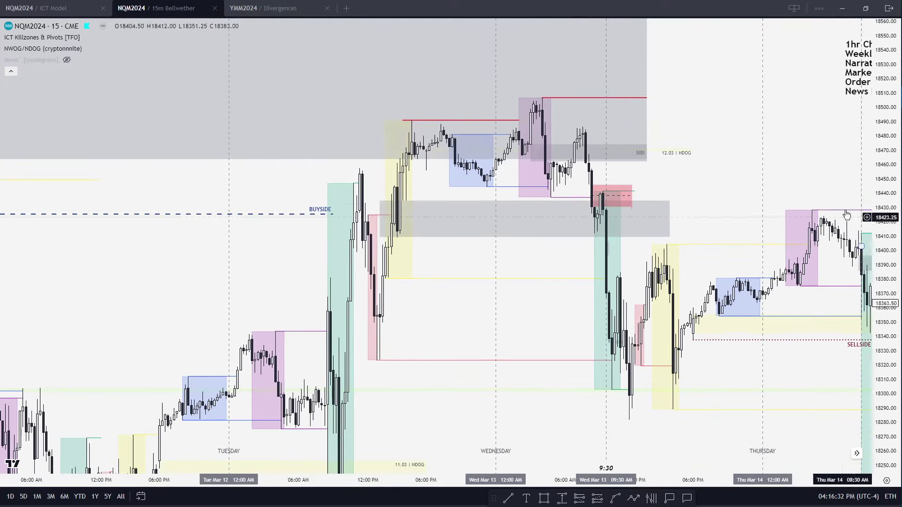
scroll(602, 104, right, 3)
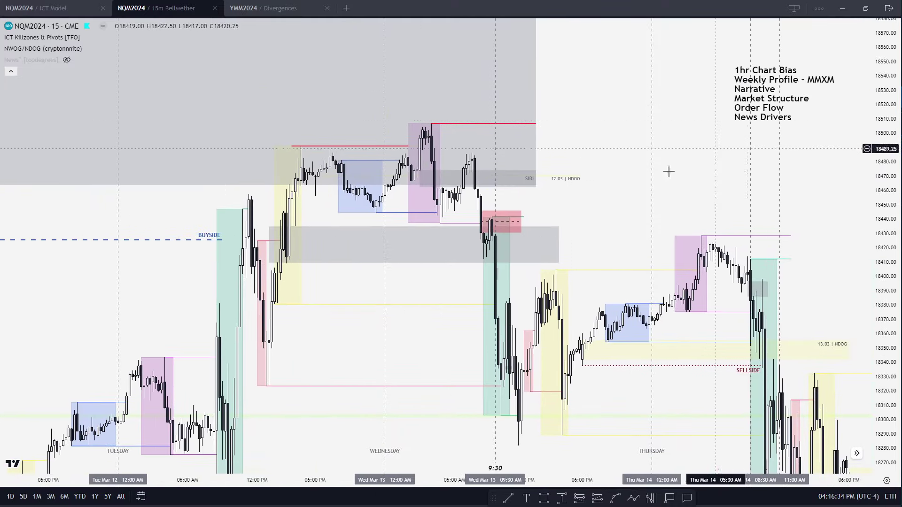
text(1h)
key(Return)
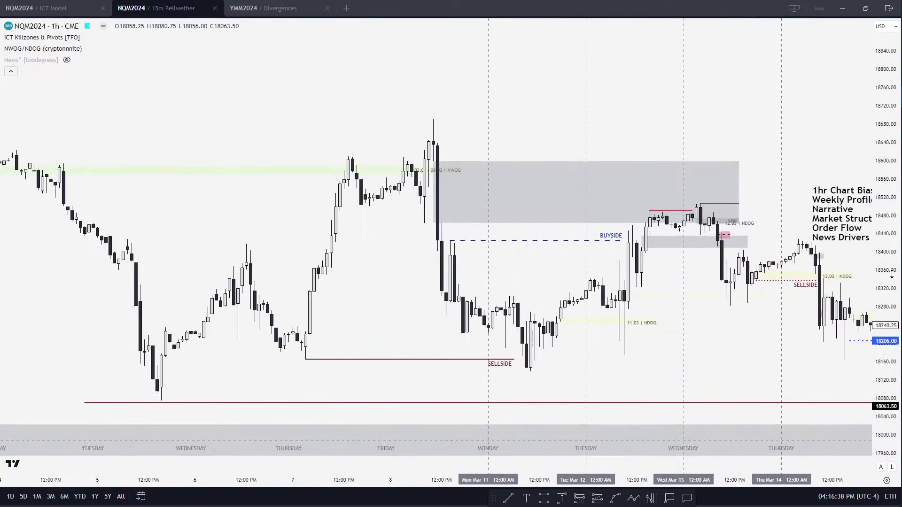
scroll(690, 386, up, 2)
scroll(576, 413, right, 5)
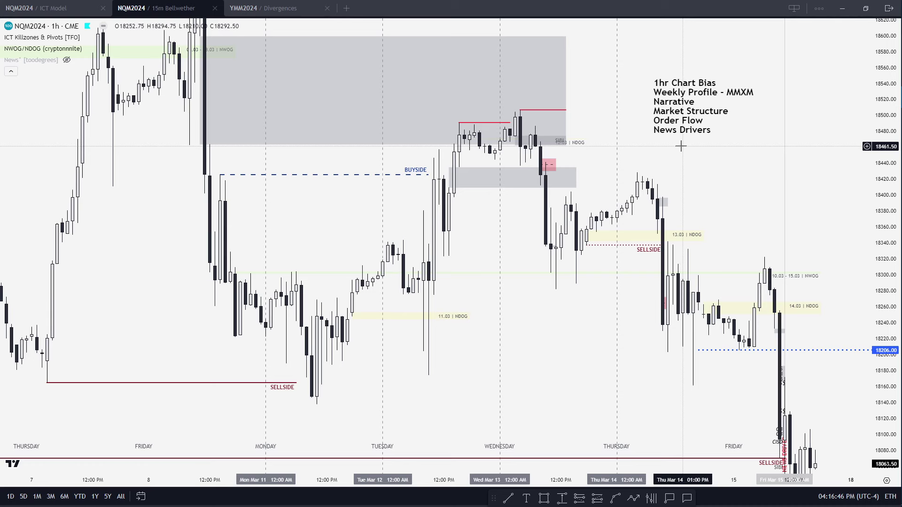
Step: Move the bias checklist note slightly closer to the large grey zone on the hourly chart
drag(672, 154, 684, 182)
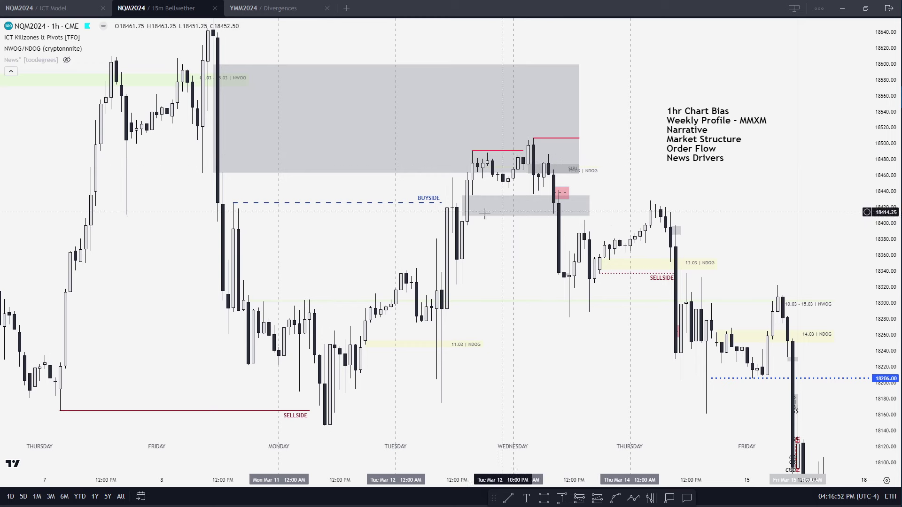
drag(602, 190, 579, 194)
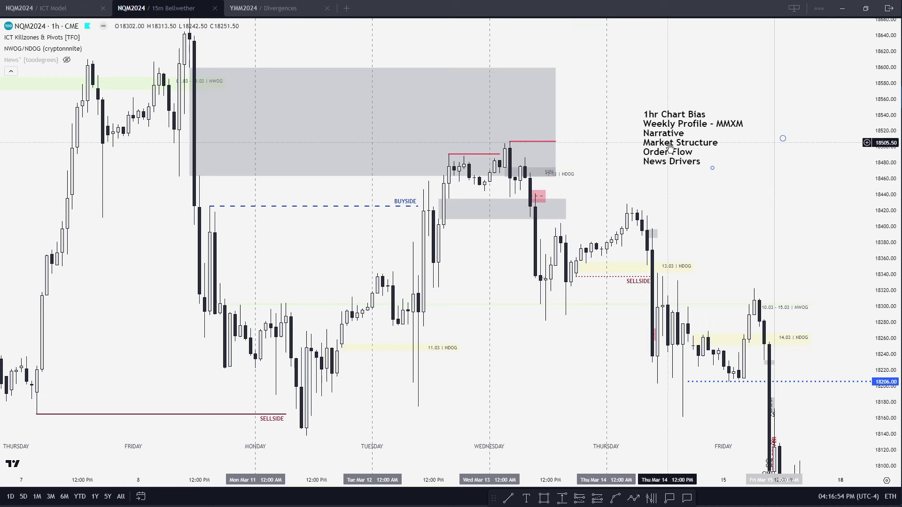
drag(664, 158, 646, 147)
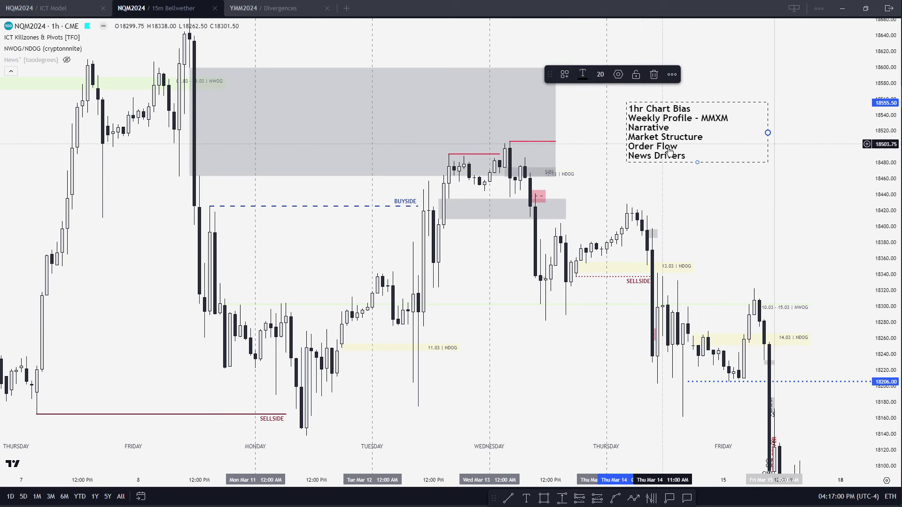
click(711, 199)
scroll(710, 199, down, 2)
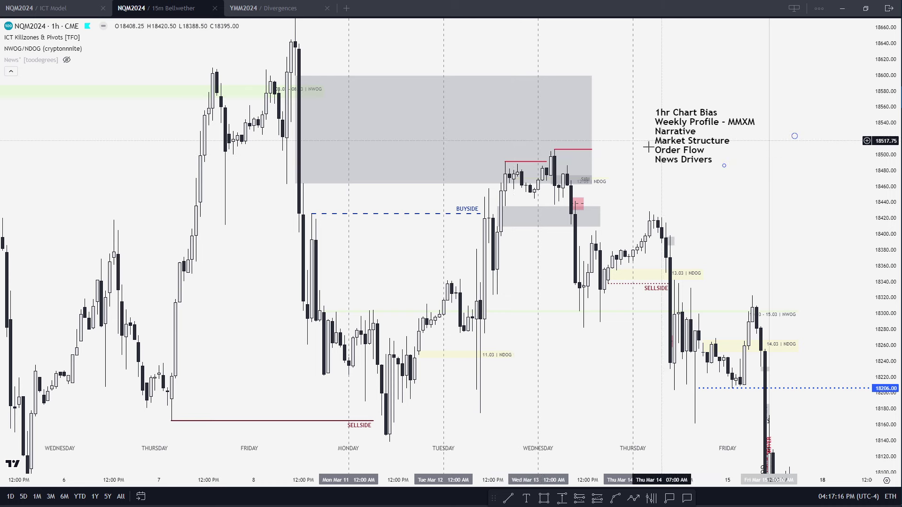
Step: Extend the large grey zone between 18,464.00 and 18,599.00 to 1:00 AM on March 14
click(590, 136)
drag(592, 130, 635, 133)
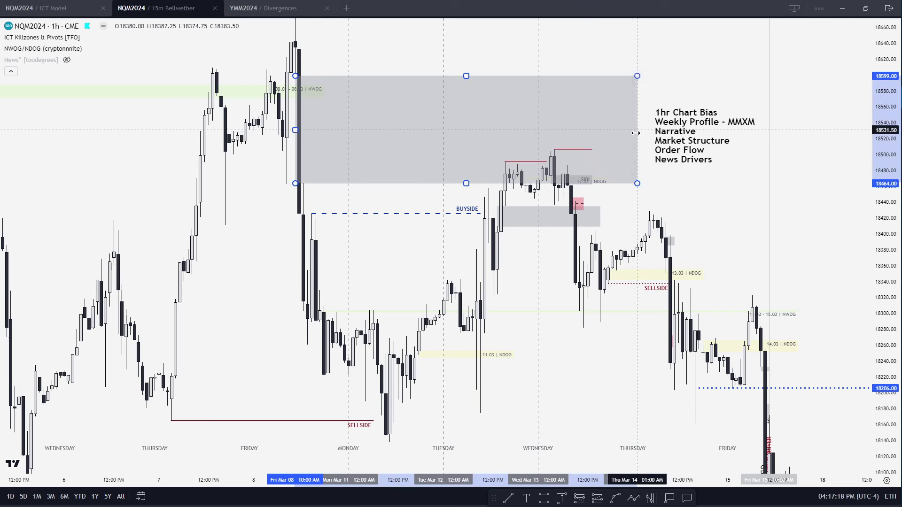
click(678, 175)
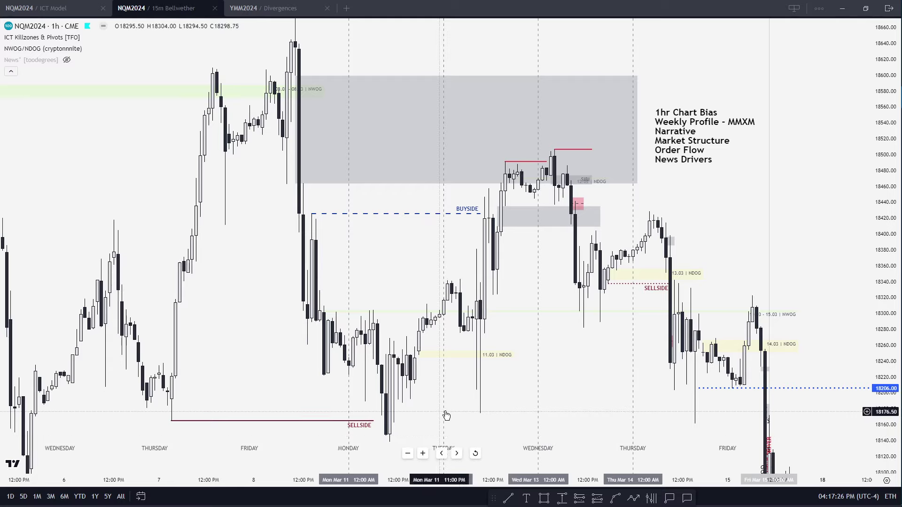
Step: Move the bias checklist note slightly lower beside the large grey zone, with its top edge at 18,542.25
drag(445, 415, 483, 373)
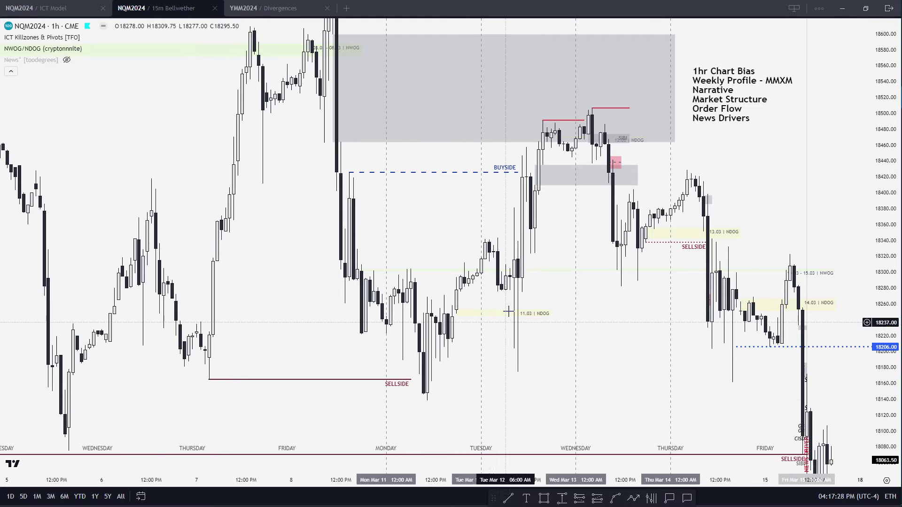
drag(502, 386, 520, 384)
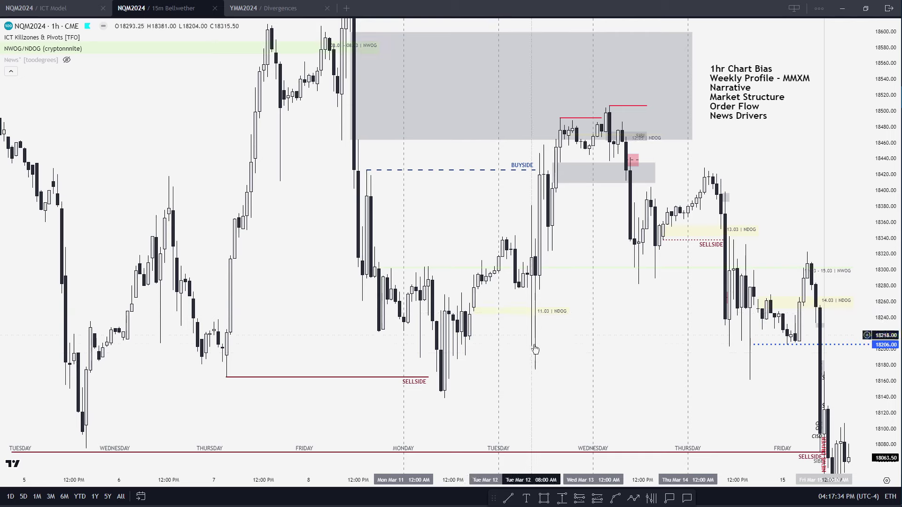
click(613, 183)
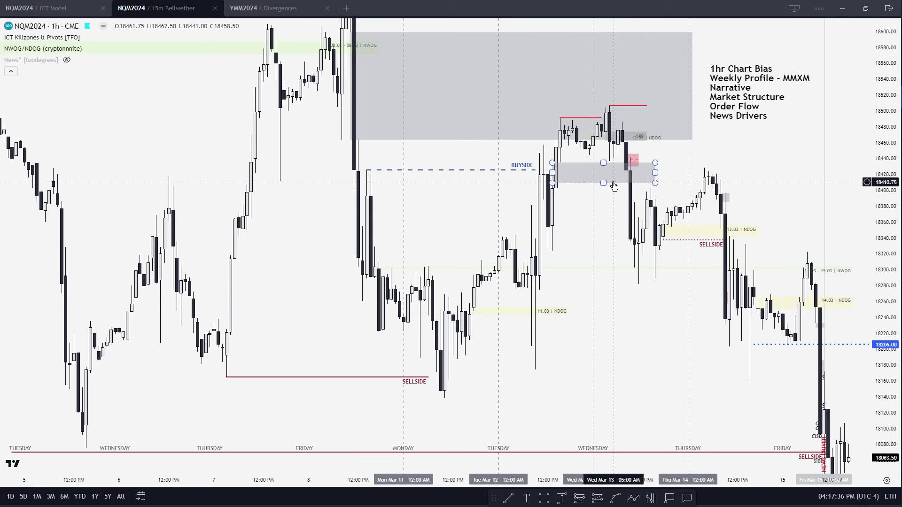
click(503, 344)
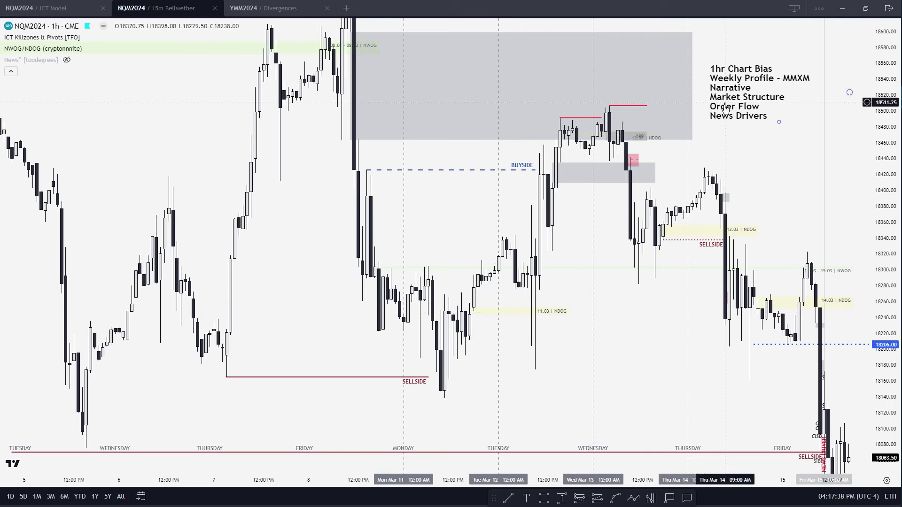
drag(725, 109, 721, 125)
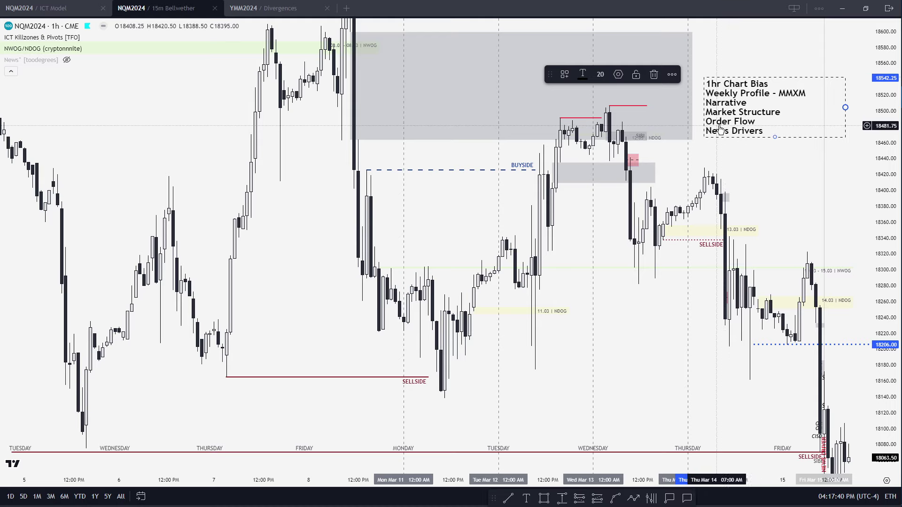
Step: Hide the NWOG/NDOG indicator and bring the March 5 to 14 price action into view on the hourly chart
drag(616, 232, 620, 346)
drag(366, 317, 549, 318)
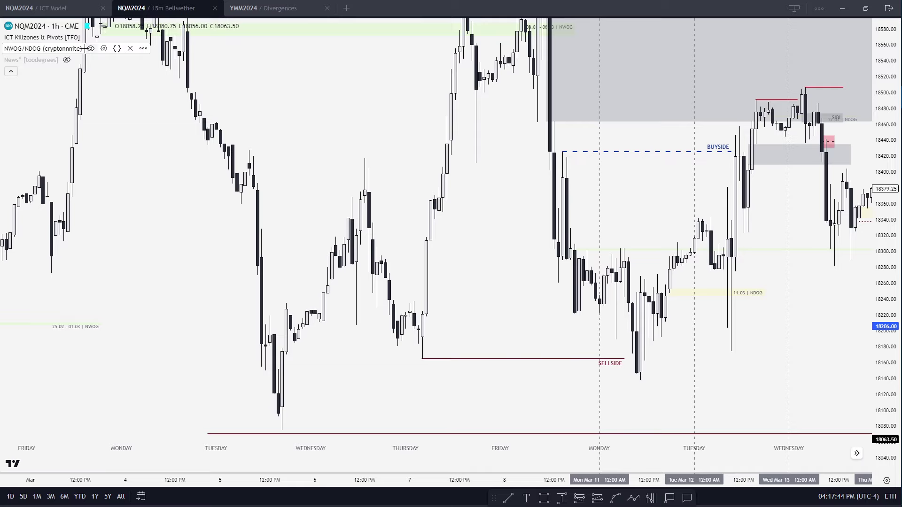
drag(489, 203, 425, 223)
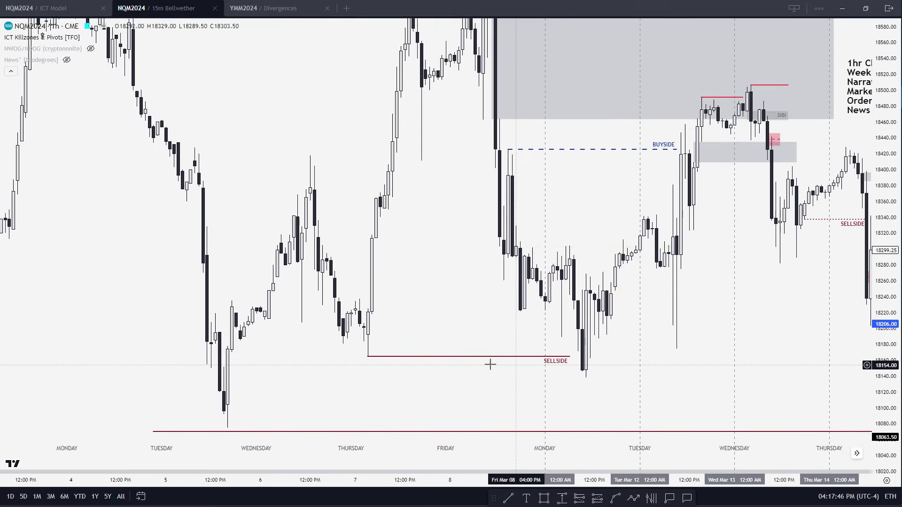
scroll(578, 366, up, 2)
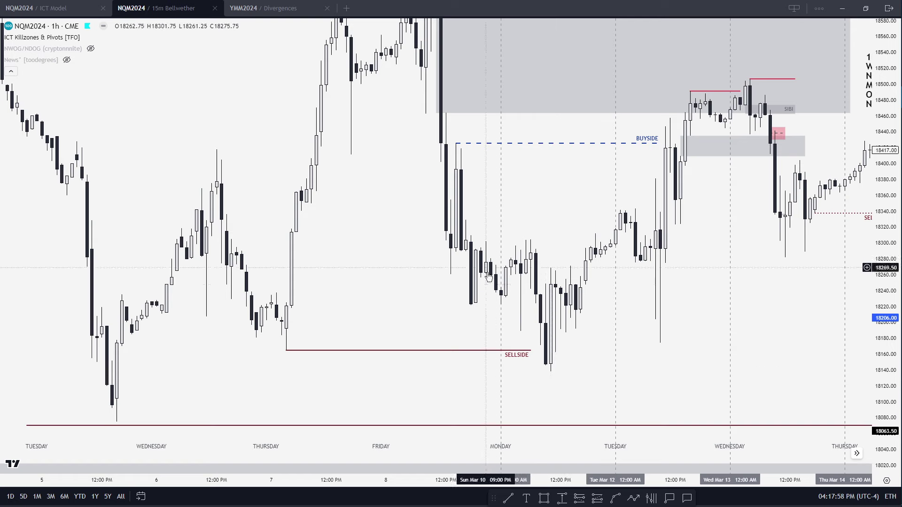
Step: Mark Monday March 11's range with a red rectangle from 18,305.50 down to about 18,138, and delete the rectangle
drag(496, 246, 585, 371)
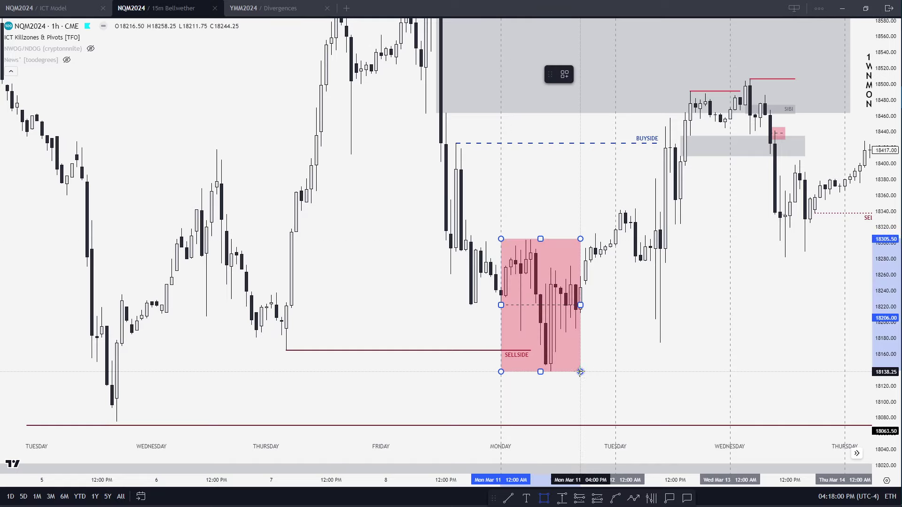
drag(538, 396, 224, 346)
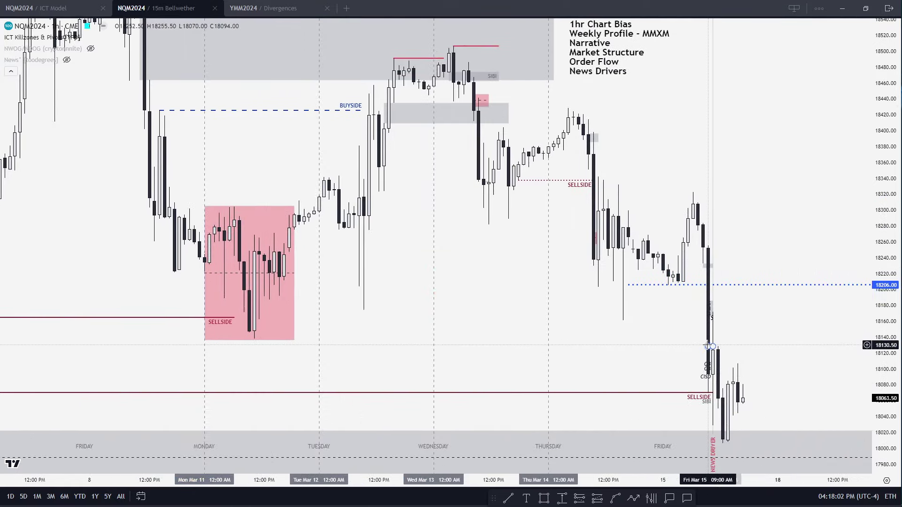
drag(289, 400, 526, 411)
click(521, 353)
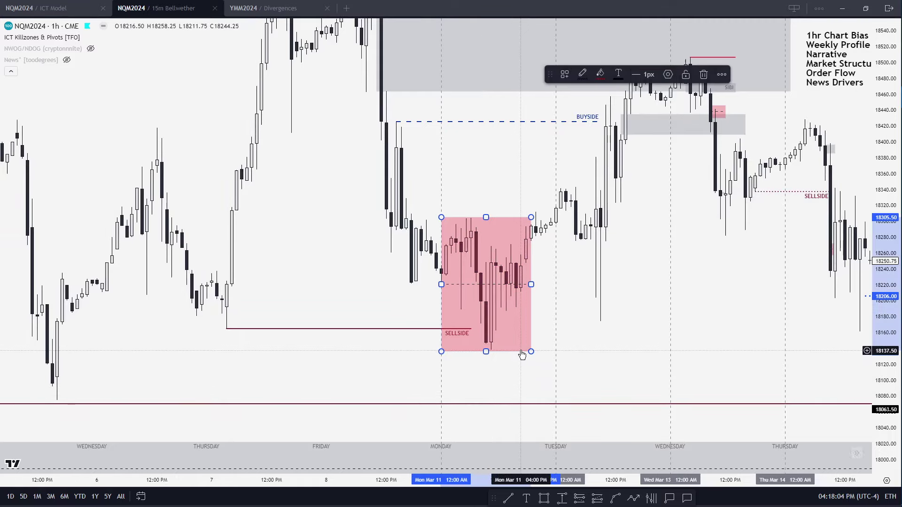
key(Delete)
Step: Draw a small red rectangle around the swing low of Tuesday March 12 on the hourly chart
drag(508, 340, 534, 366)
scroll(534, 367, up, 1)
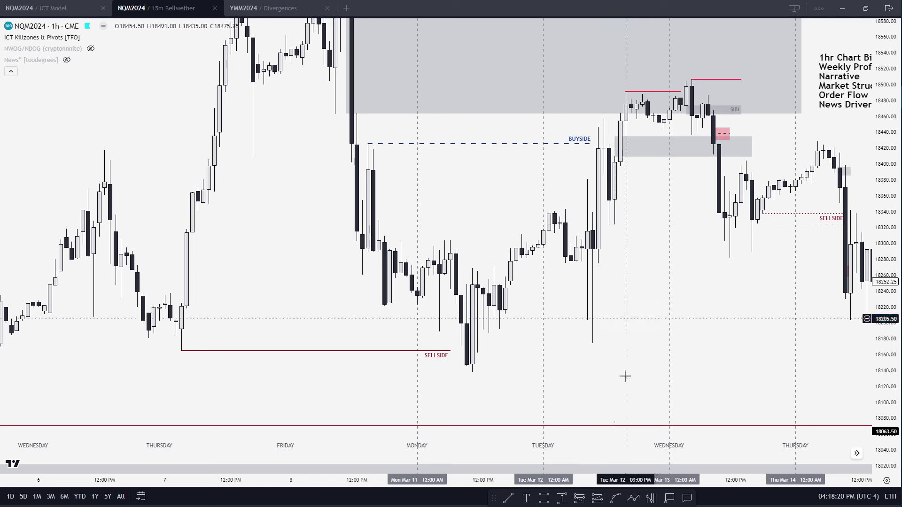
drag(581, 328, 603, 347)
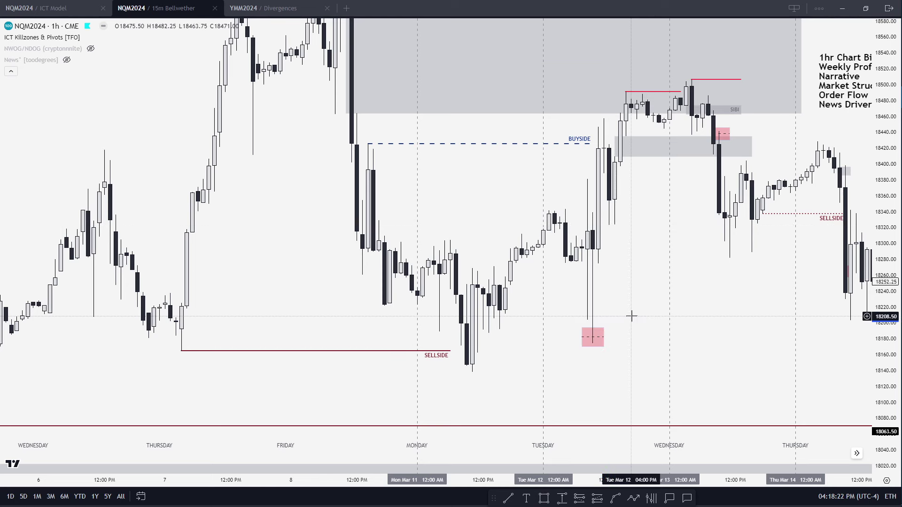
Step: Draw a blue rectangle from March 11, 4 PM to March 12, 7 PM between 18,258.25 and 18,275.25
click(550, 497)
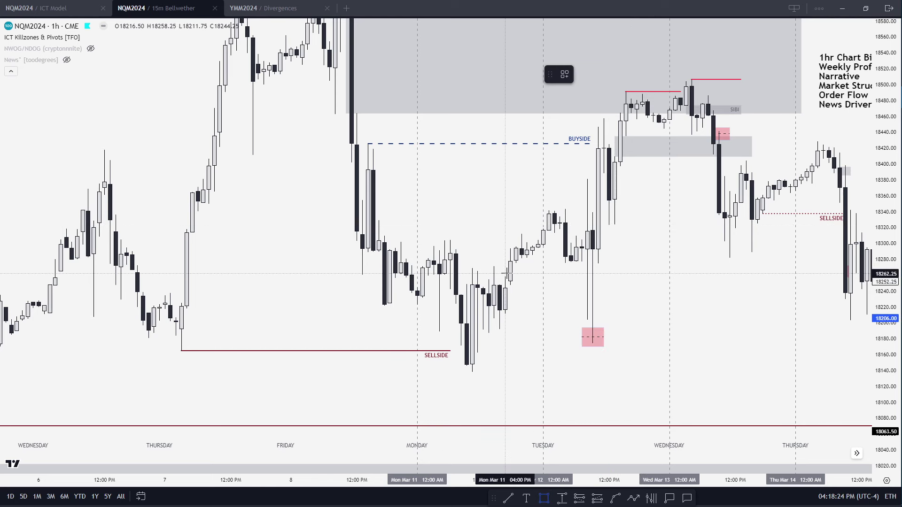
drag(505, 275, 642, 264)
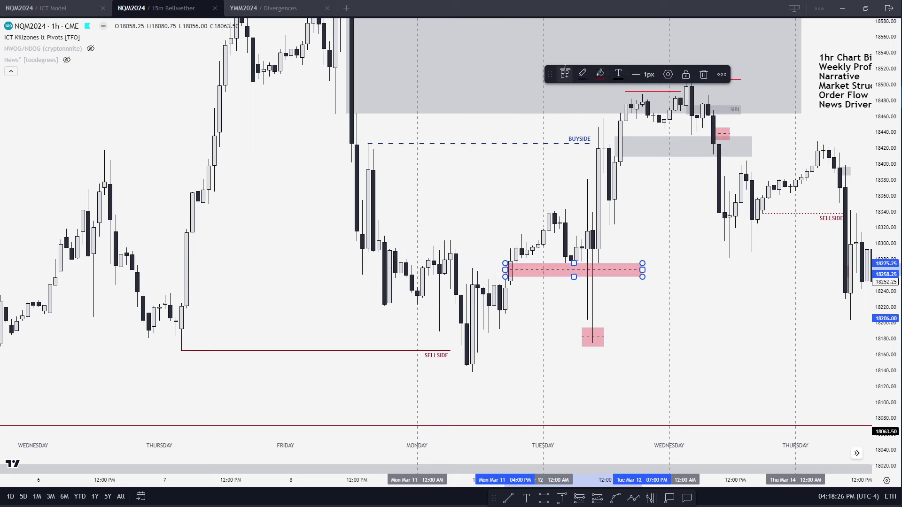
click(565, 74)
click(589, 175)
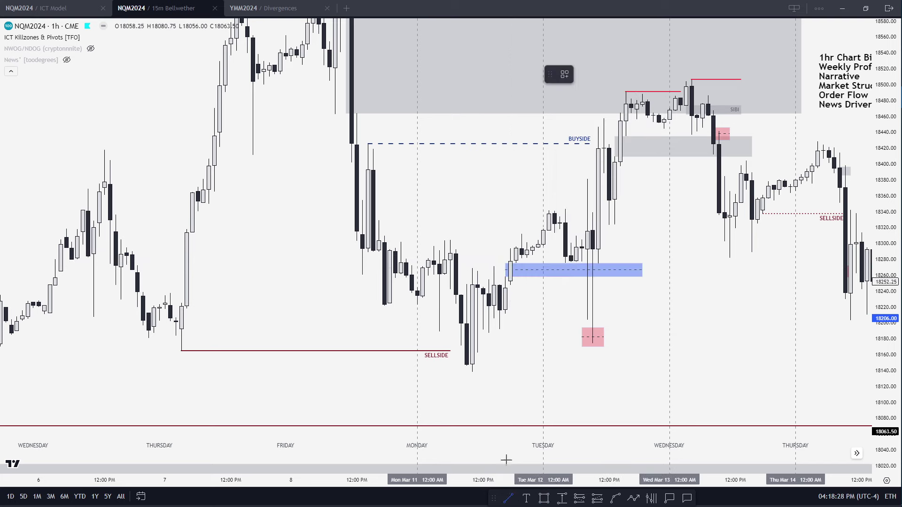
Step: Draw a horizontal line at 18,247.50 from March 11, 3 PM to March 12, 4 PM and apply the ob template
click(499, 285)
click(632, 285)
click(564, 74)
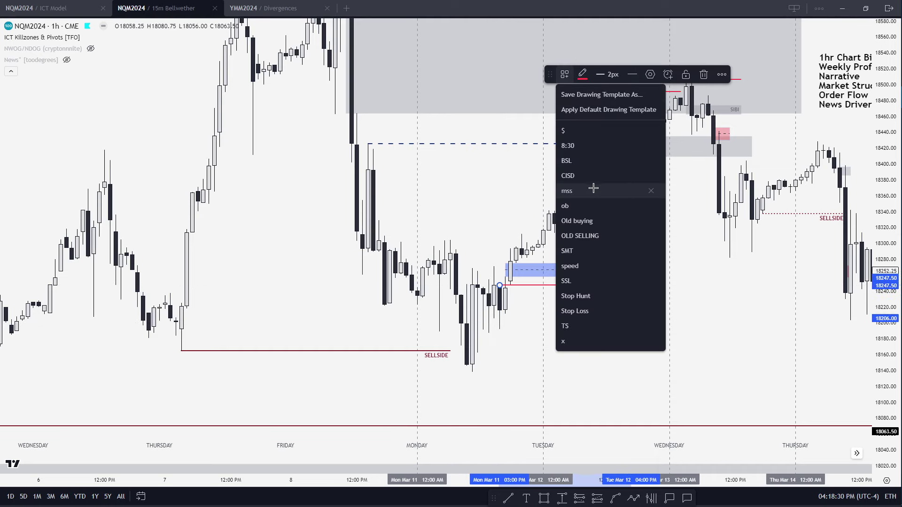
click(593, 206)
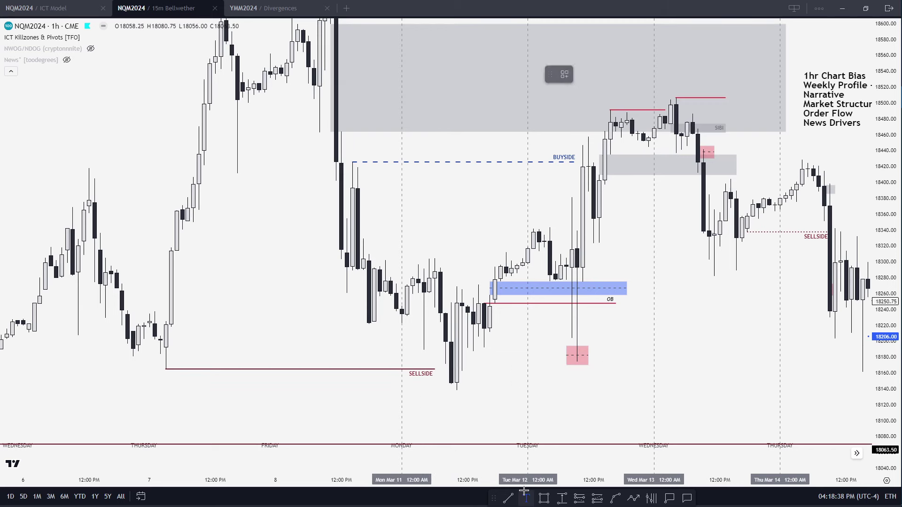
Step: Place STL text labels under the two swing lows on either side of Monday March 11's lowest low
click(424, 357)
click(564, 76)
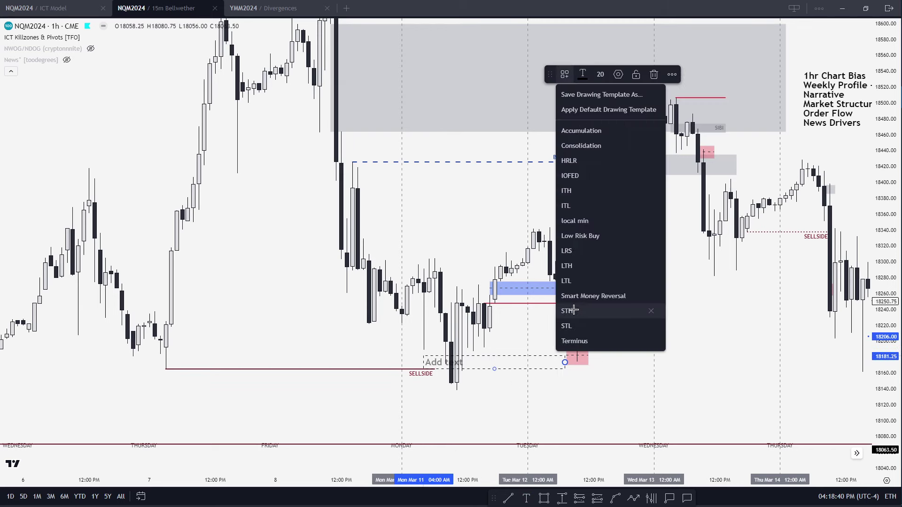
click(567, 326)
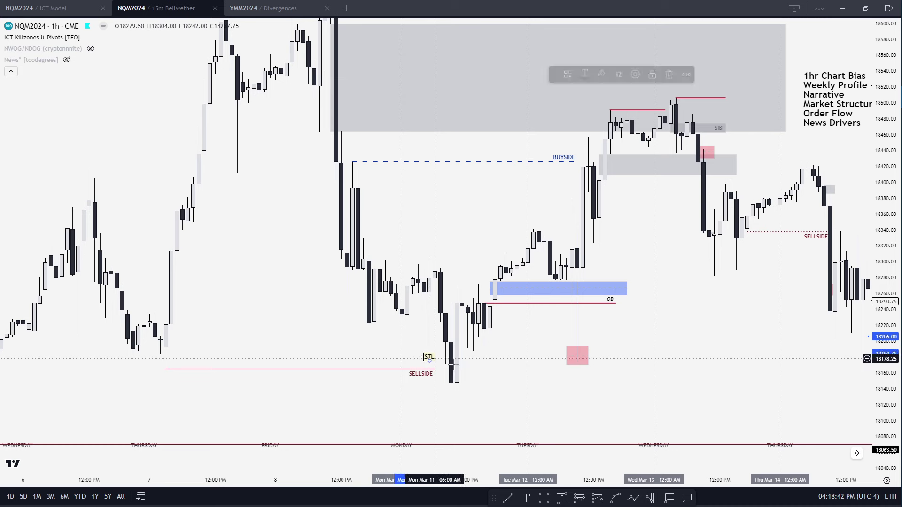
click(483, 352)
Step: Label Monday March 11's lowest low with the LTL text template
click(456, 393)
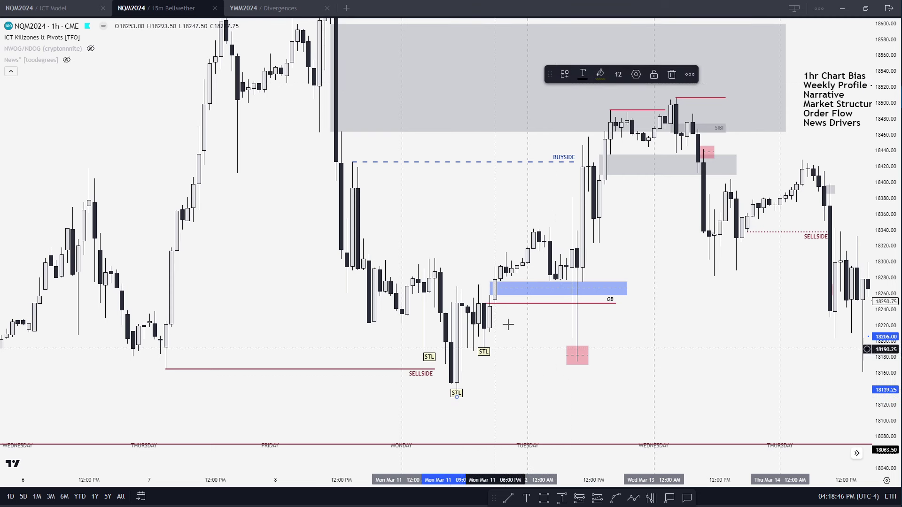
click(563, 75)
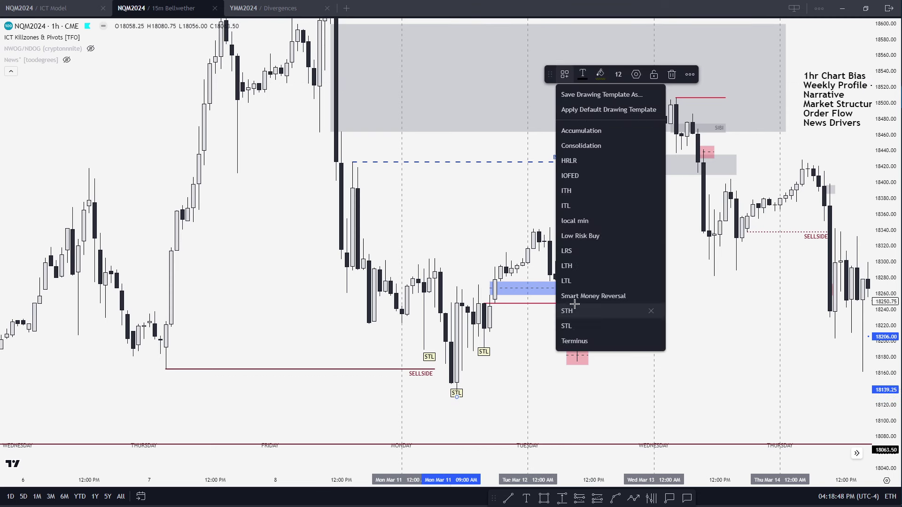
click(578, 281)
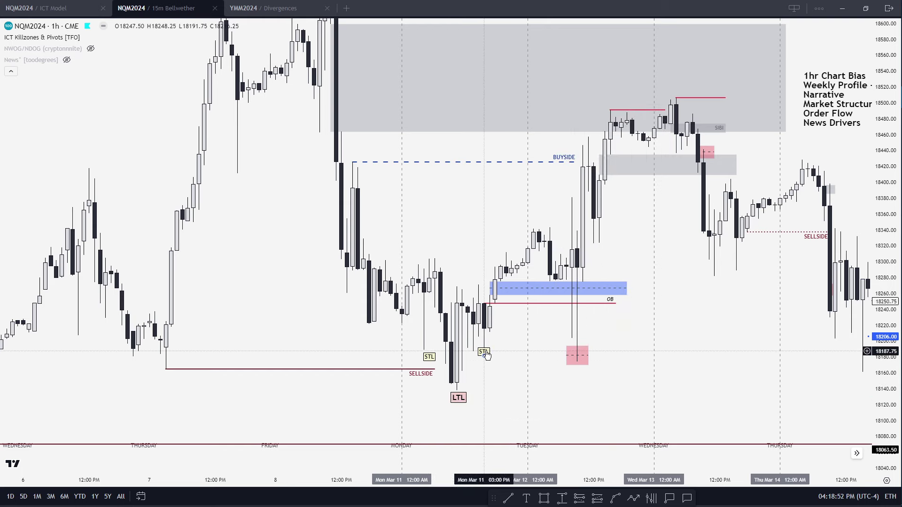
Step: Add STL labels at Tuesday's early-morning low in the blue zone and under the pullback low after Tuesday's rally
click(554, 294)
drag(553, 294, 598, 247)
click(583, 283)
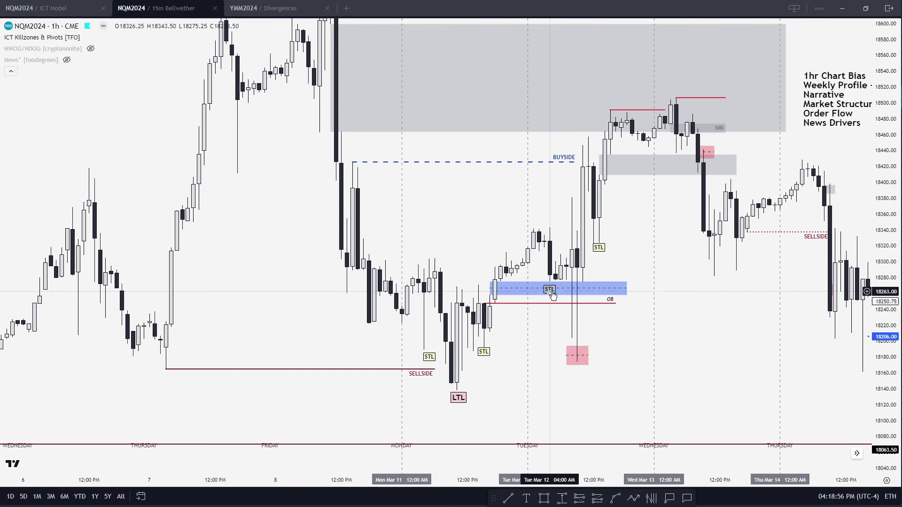
Step: Label Tuesday March 12's swing low below the small red rectangle with the ITL text template
click(586, 379)
drag(586, 379, 581, 378)
click(570, 72)
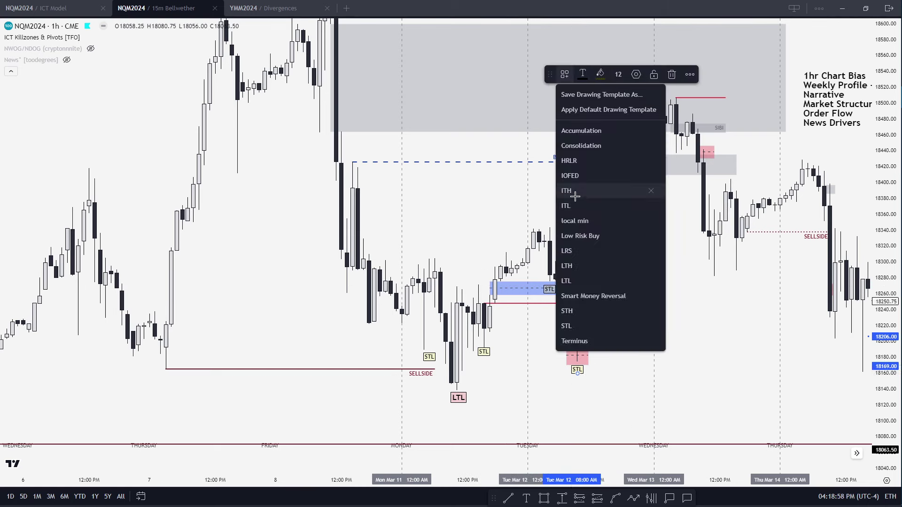
click(573, 207)
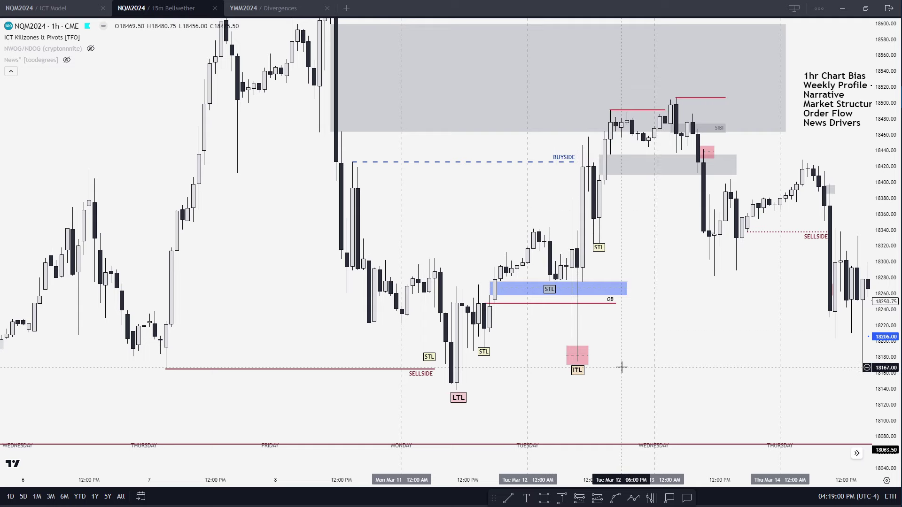
Step: Examine the highs and the intervening low around Wednesday March 13 inside the large grey zone on the hourly chart
drag(622, 367, 532, 351)
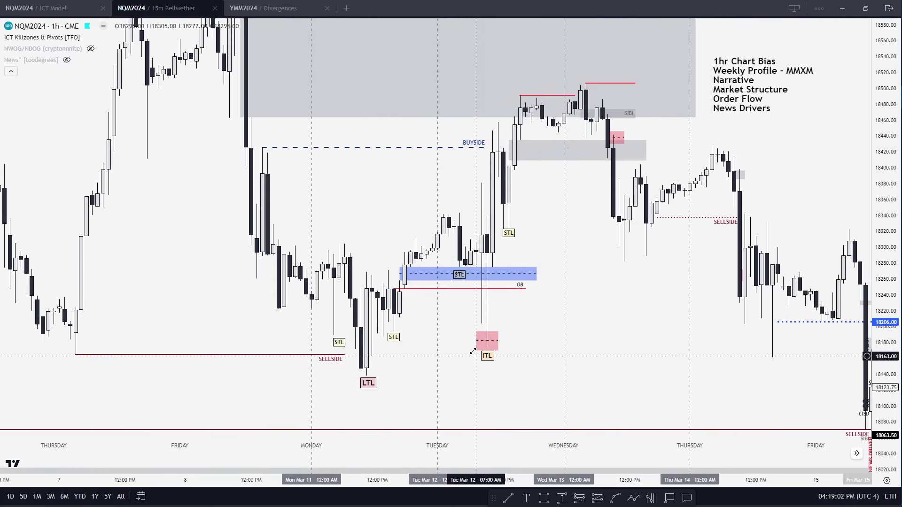
click(517, 316)
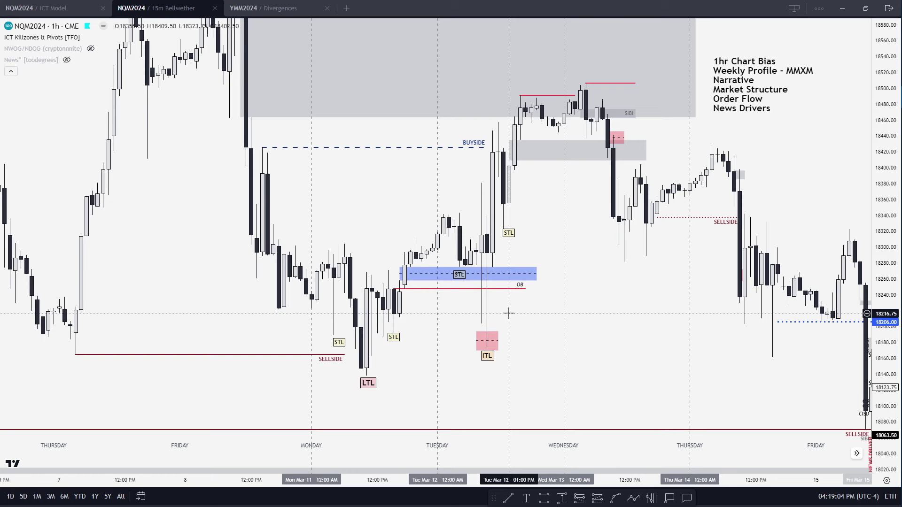
drag(515, 312, 506, 319)
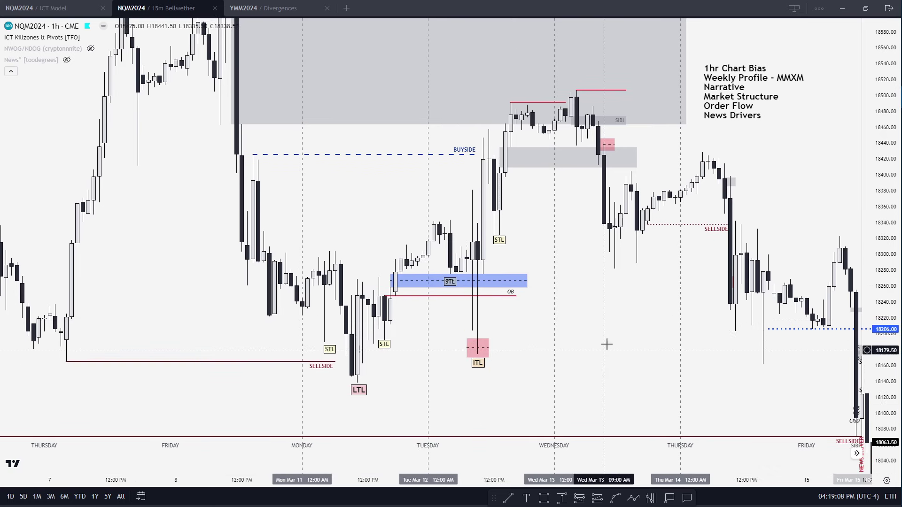
drag(606, 344, 603, 377)
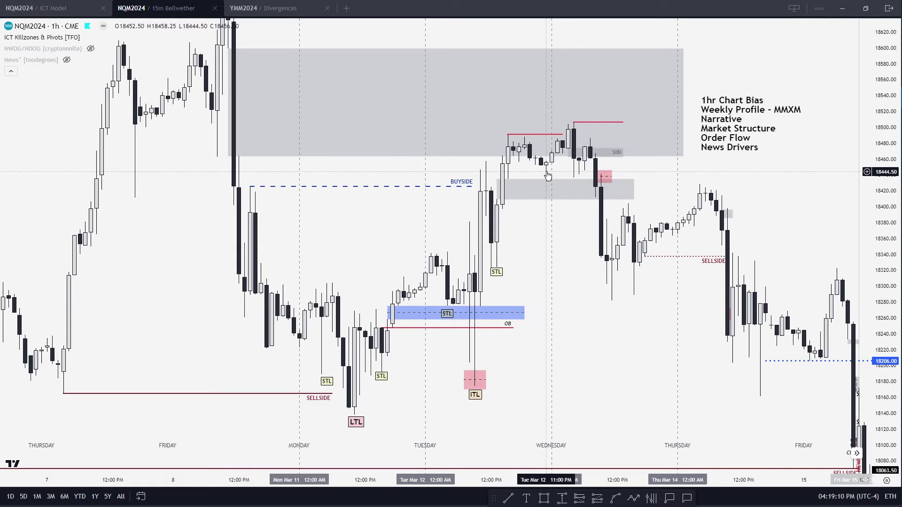
drag(544, 174, 540, 187)
mouse_move(880, 222)
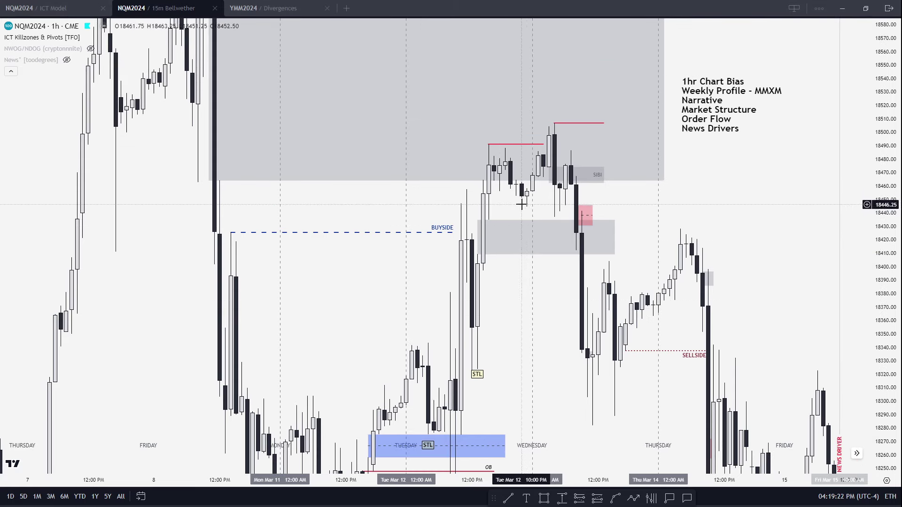
click(544, 182)
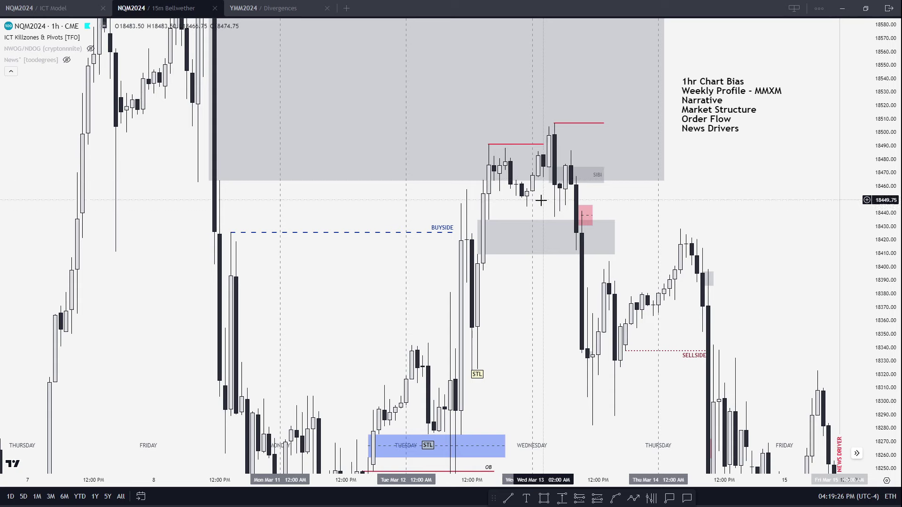
click(547, 126)
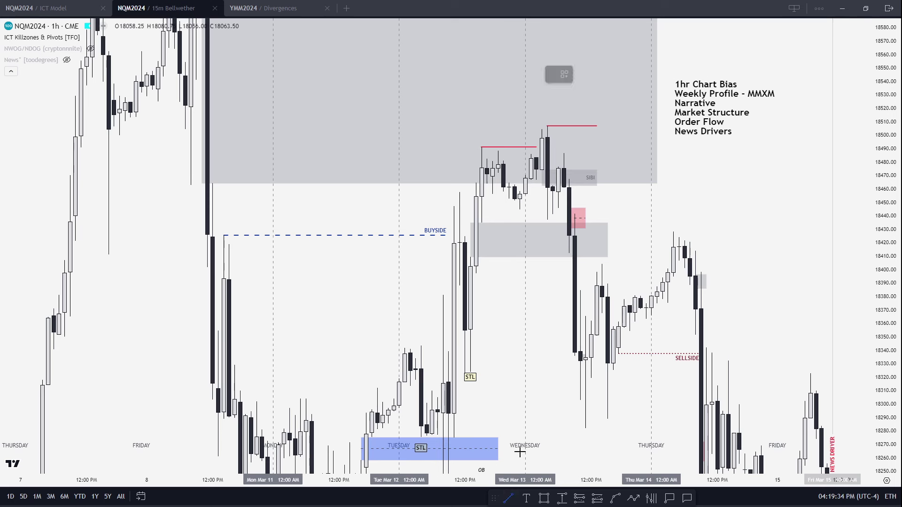
Step: Draw a short red line at 18,444.50 from the low between Wednesday's highs to the following drop, and delete the line
click(548, 210)
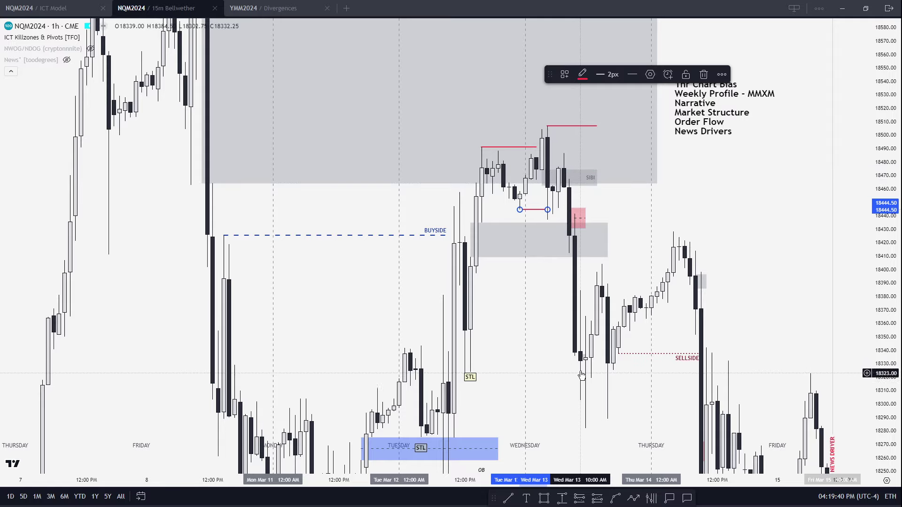
mouse_move(563, 286)
mouse_down()
mouse_move(556, 261)
mouse_move(544, 306)
mouse_up()
click(522, 211)
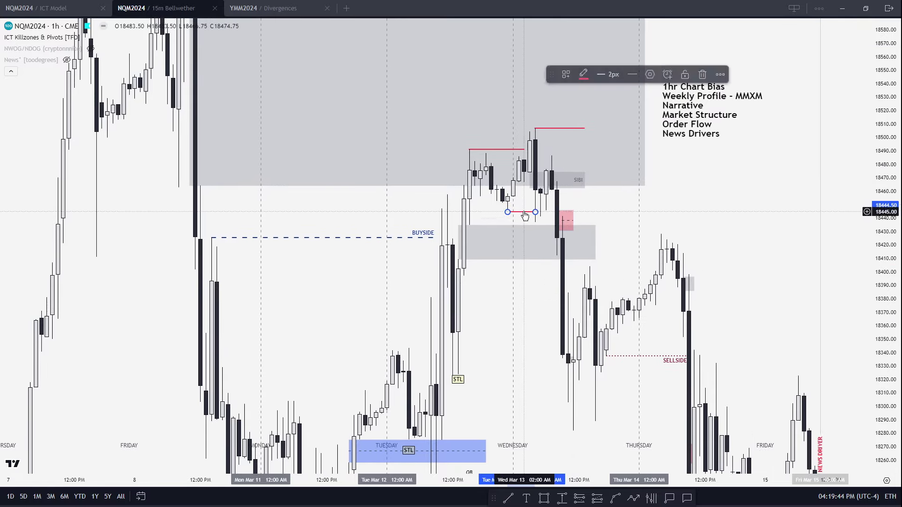
key(Delete)
Step: Review the hourly swing structure from the early March lows through the labelled lows to Wednesday March 13's high
drag(883, 128, 560, 346)
scroll(507, 312, down, 3)
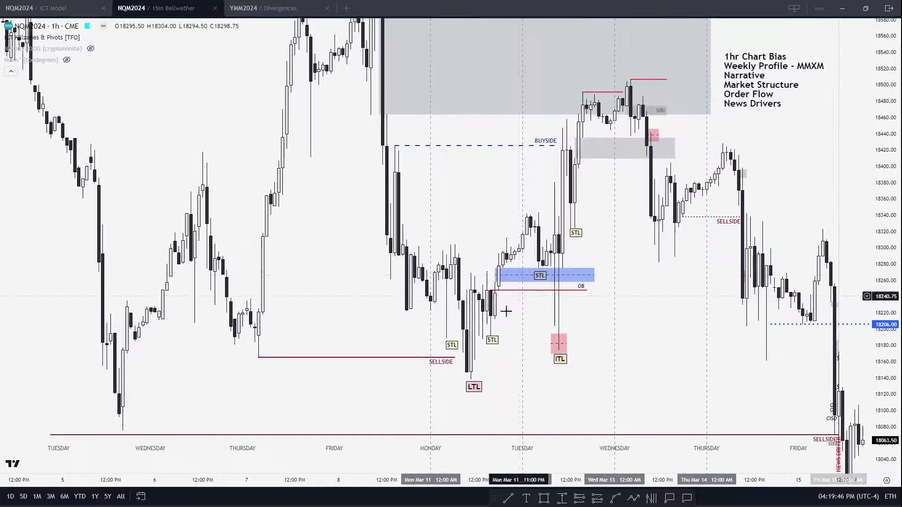
drag(352, 311, 326, 376)
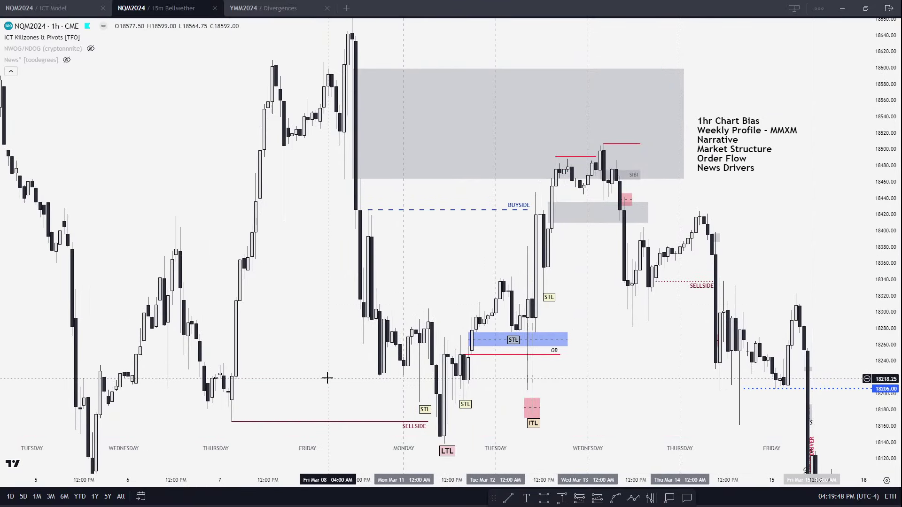
drag(310, 344, 322, 292)
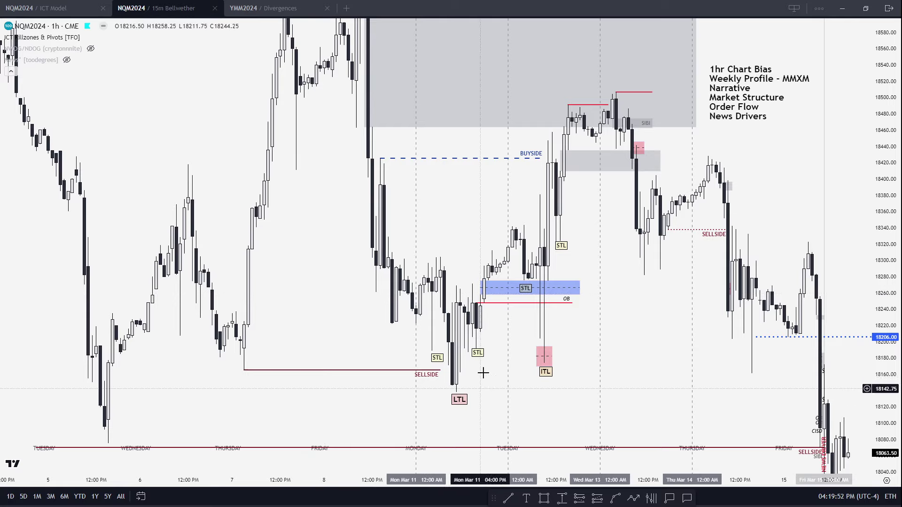
drag(586, 353, 533, 367)
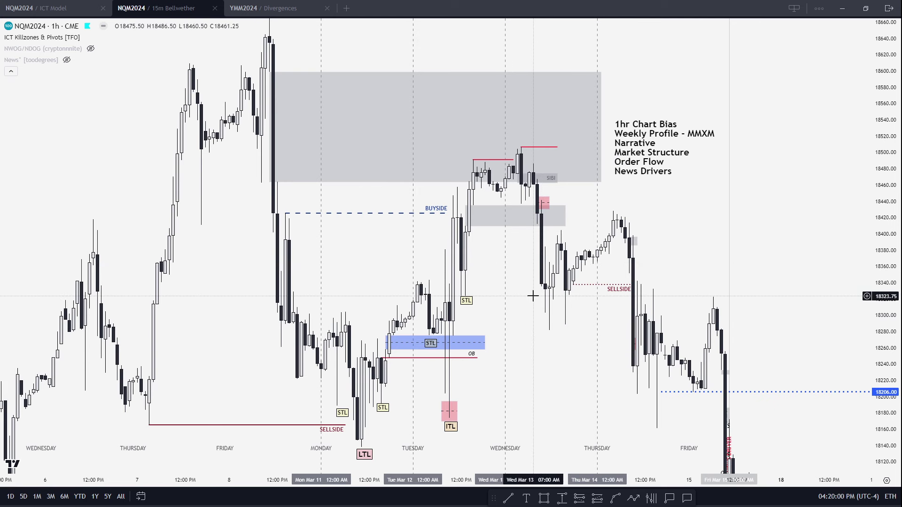
drag(519, 282, 521, 213)
click(482, 177)
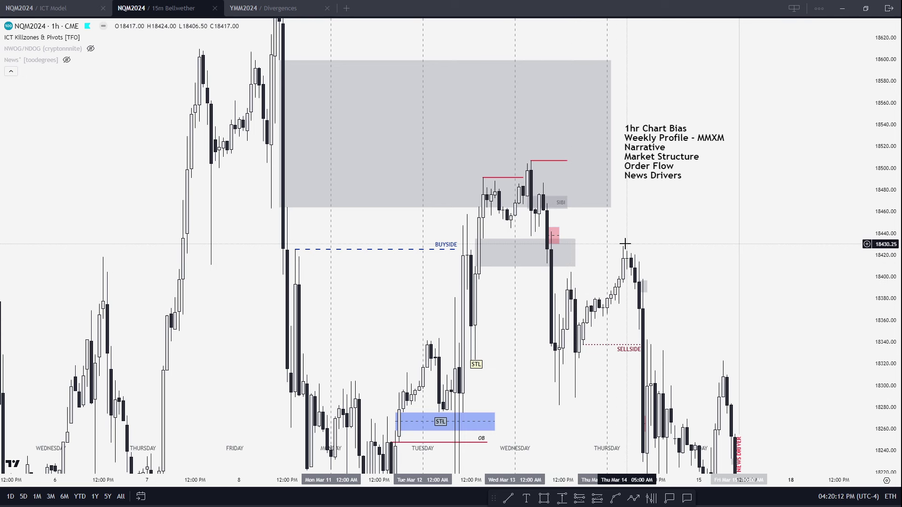
Step: Draw a red horizontal line at 18,404.25 from Wednesday March 13's afternoon swing high to Thursday March 14, 4 AM
click(508, 498)
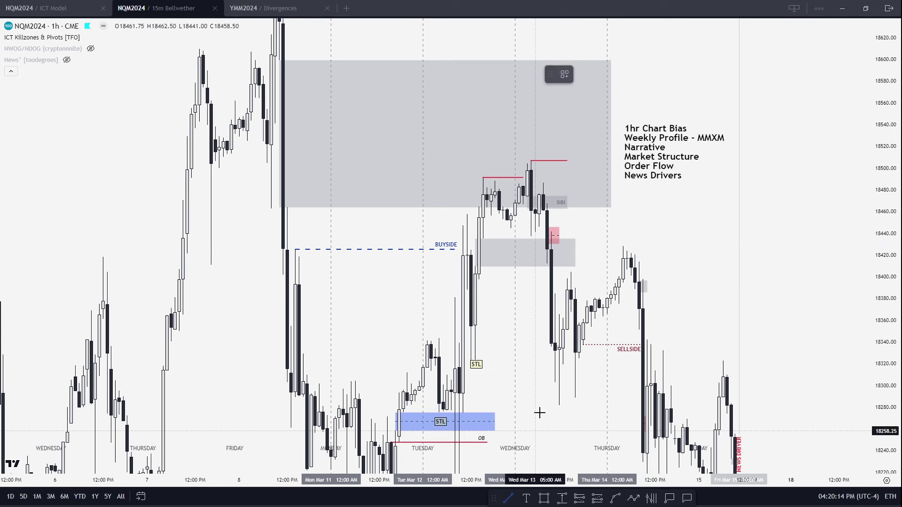
click(570, 273)
click(623, 272)
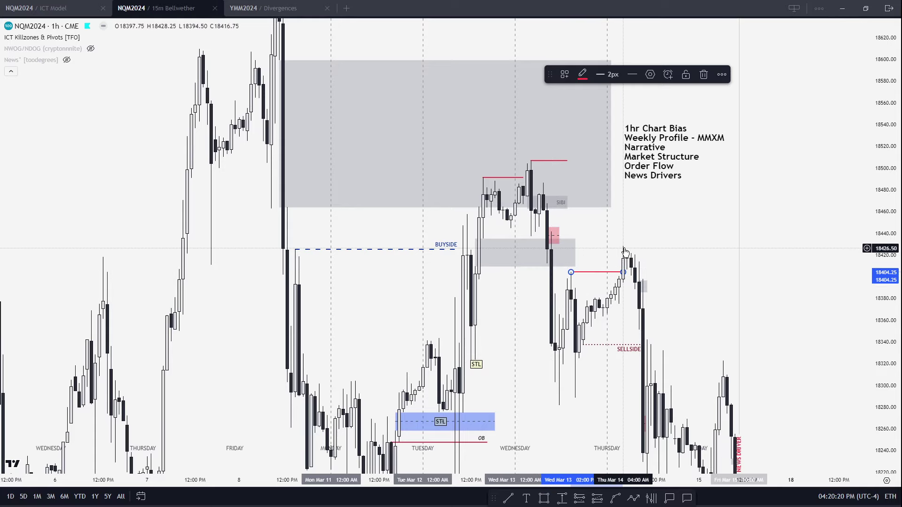
Step: Switch the chart to the 15-minute timeframe and bring Friday March 15's price action into view
mouse_move(625, 252)
mouse_down()
mouse_move(614, 247)
mouse_move(607, 202)
mouse_up()
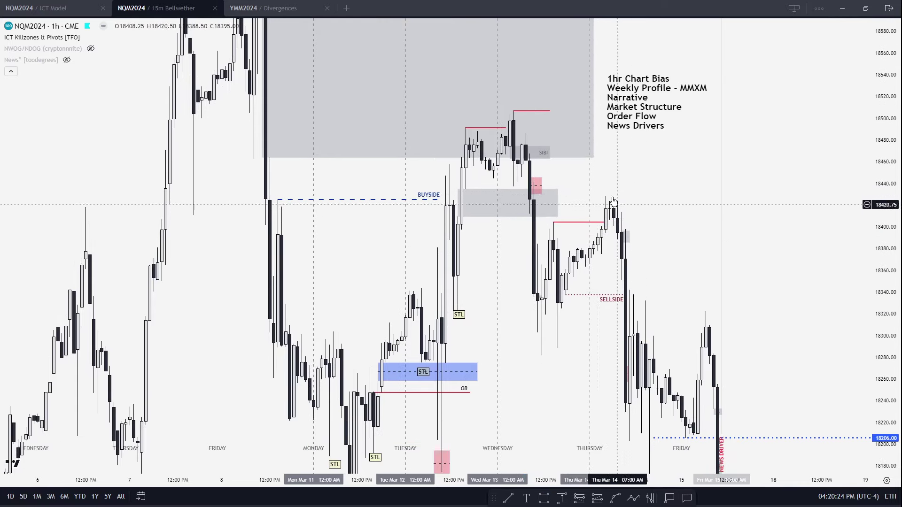
drag(661, 253, 593, 176)
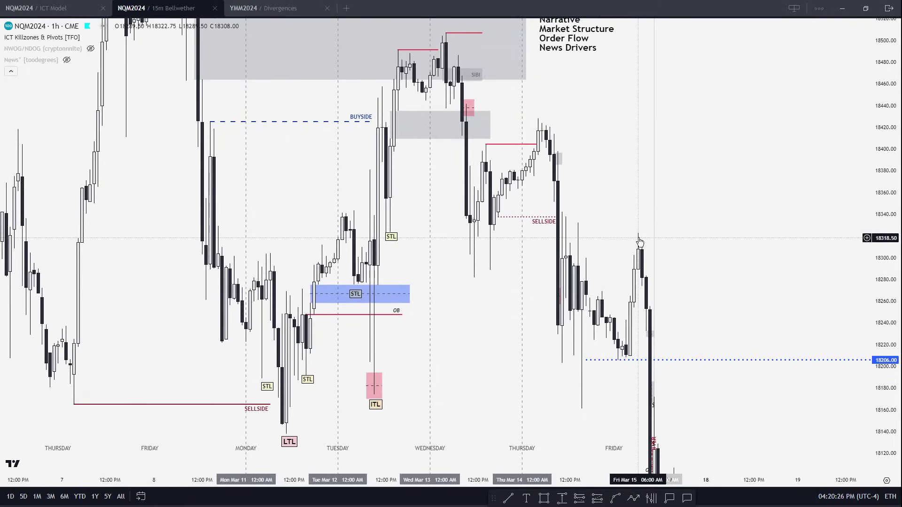
drag(604, 245, 584, 162)
scroll(636, 352, up, 2)
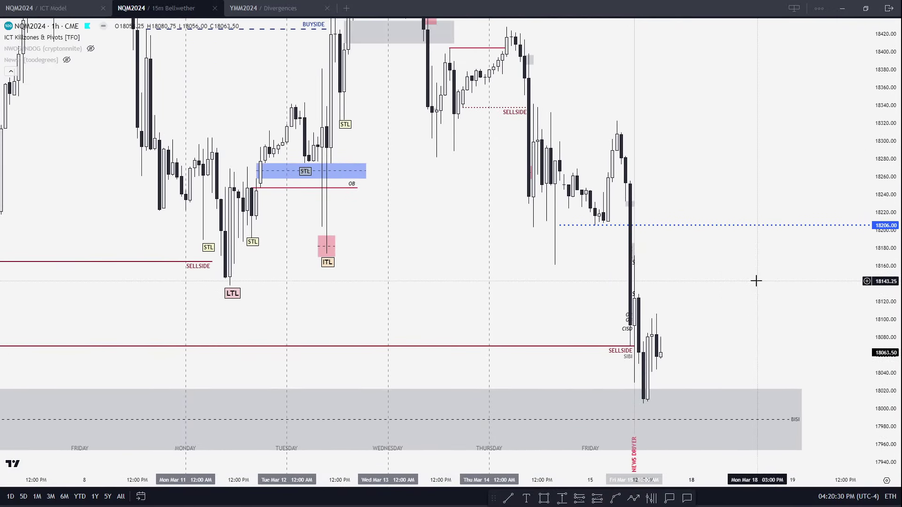
text(15)
key(Return)
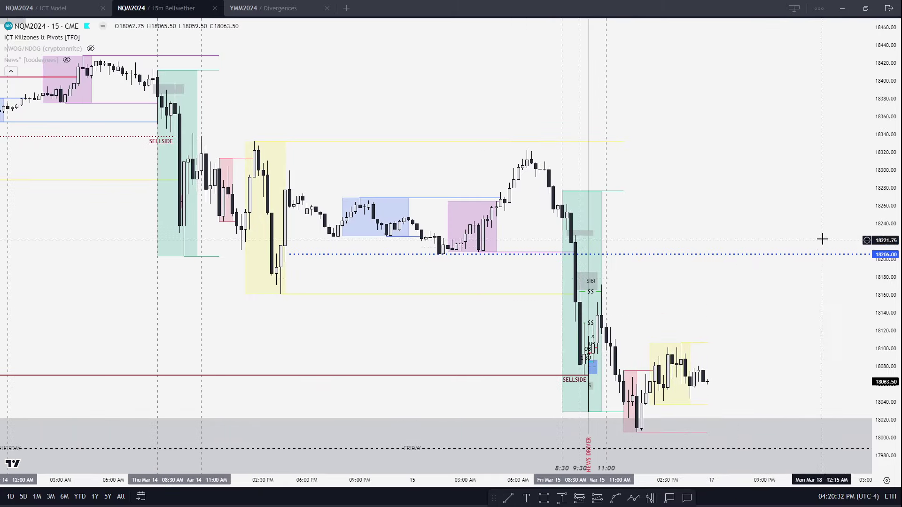
scroll(821, 237, up, 3)
drag(825, 196, 579, 223)
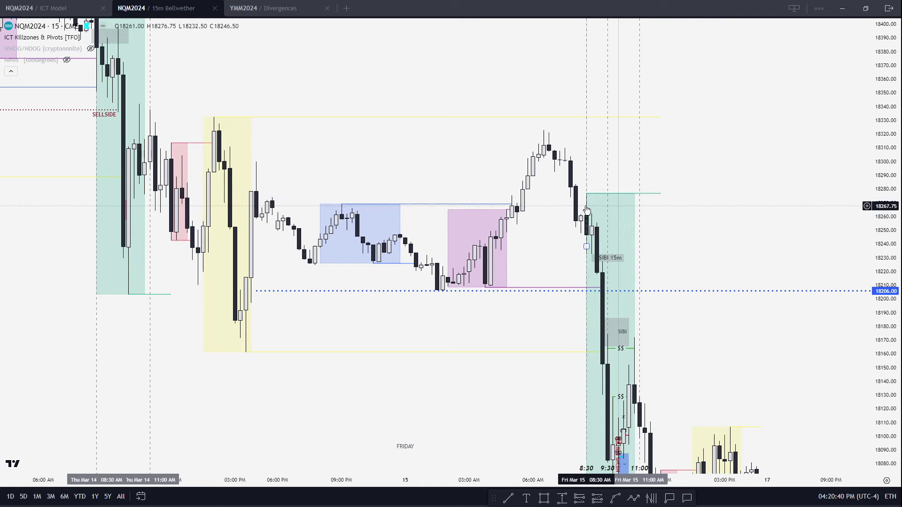
scroll(622, 217, down, 2)
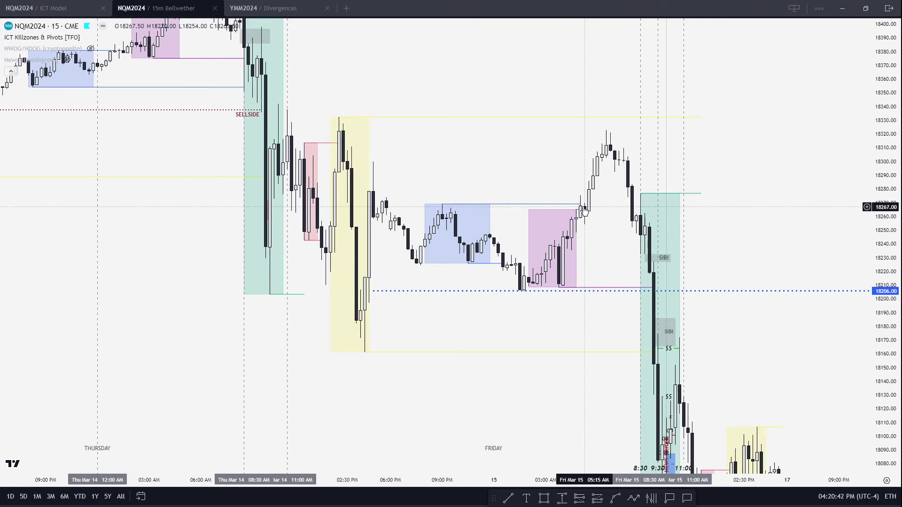
Step: Examine Friday March 15's 15-minute price action, and switch the chart to the 1-hour timeframe with the price scale auto-fitted
scroll(592, 213, up, 1)
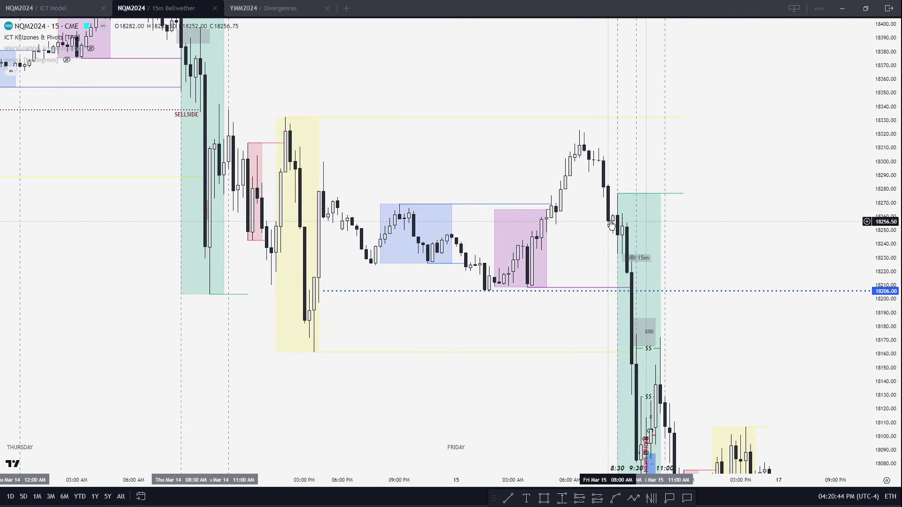
drag(579, 260, 579, 290)
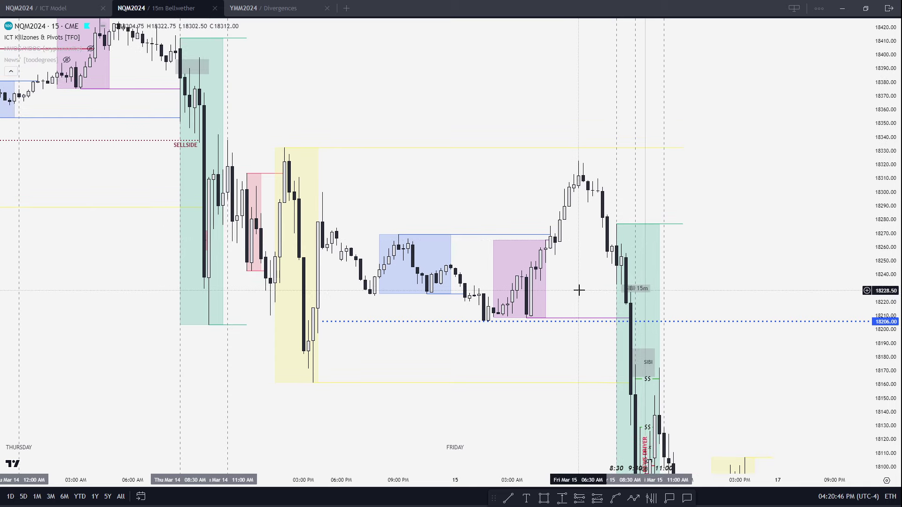
text(1h)
key(Return)
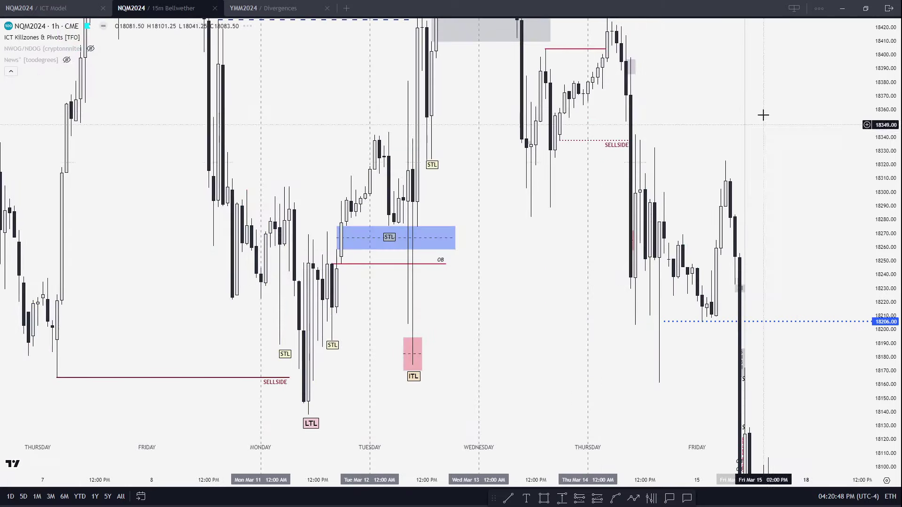
double_click(887, 81)
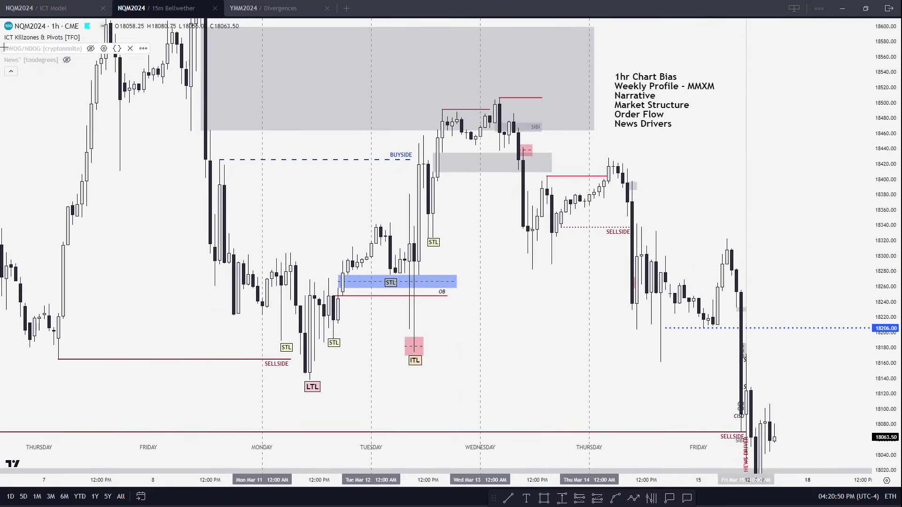
Step: Return the chart to the 15-minute timeframe and widen the view to the whole week from Monday March 11
text(15)
key(Return)
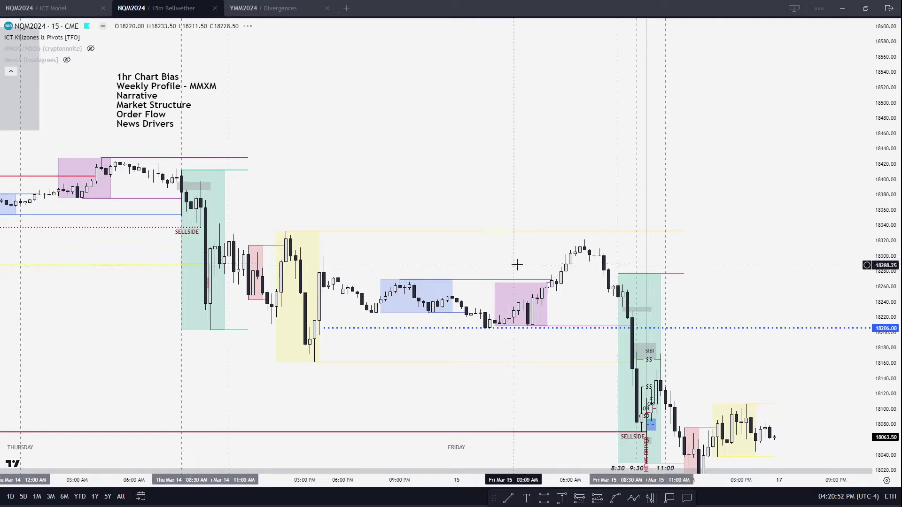
scroll(45, 78, down, 3)
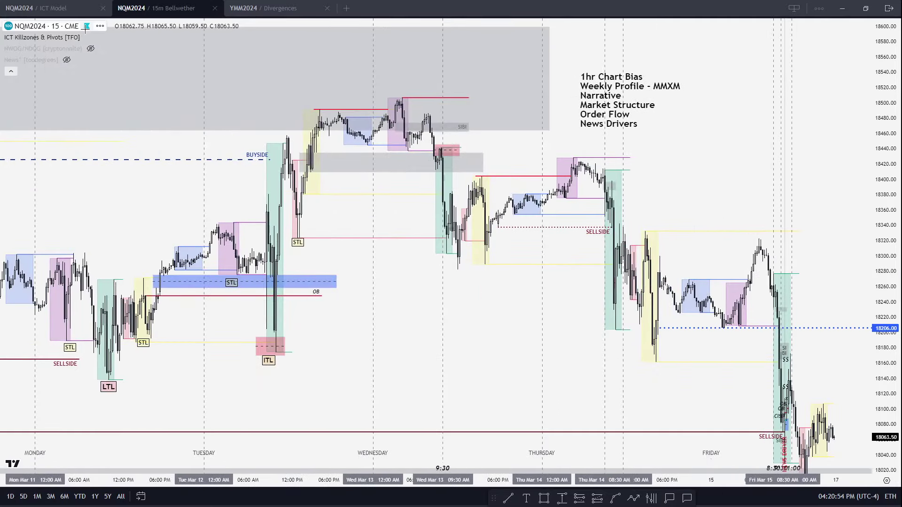
drag(358, 338, 582, 328)
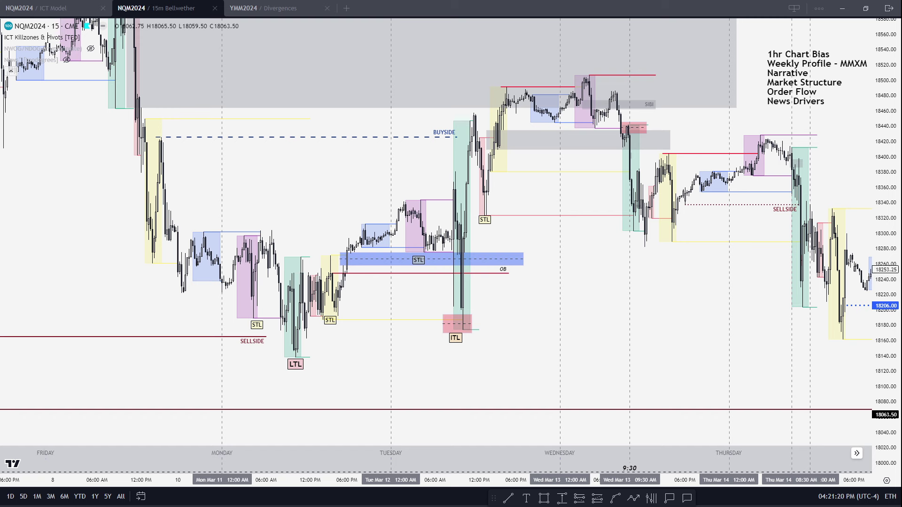
Step: Examine Friday March 8's 15-minute killzone ranges and high, comparing them with Monday March 4's high
drag(110, 197, 181, 376)
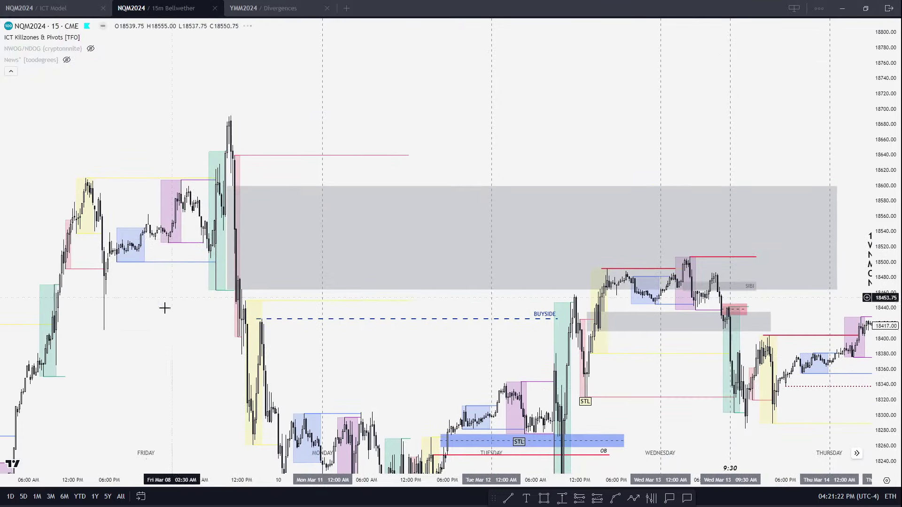
scroll(165, 306, up, 2)
drag(283, 352, 366, 336)
scroll(511, 343, up, 2)
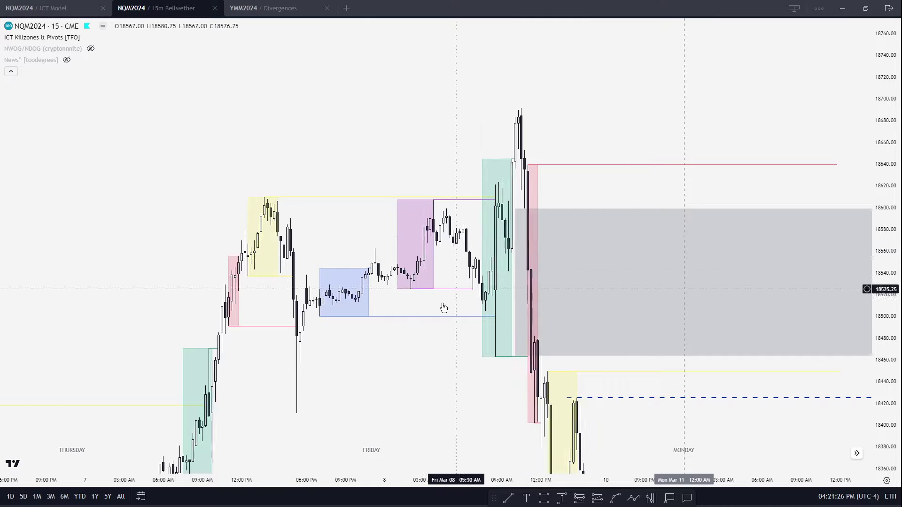
scroll(467, 282, up, 2)
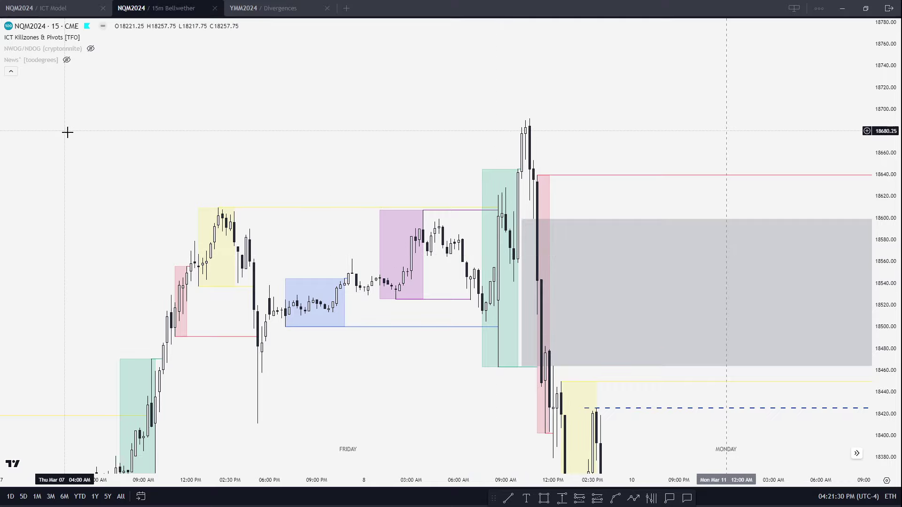
scroll(195, 129, down, 5)
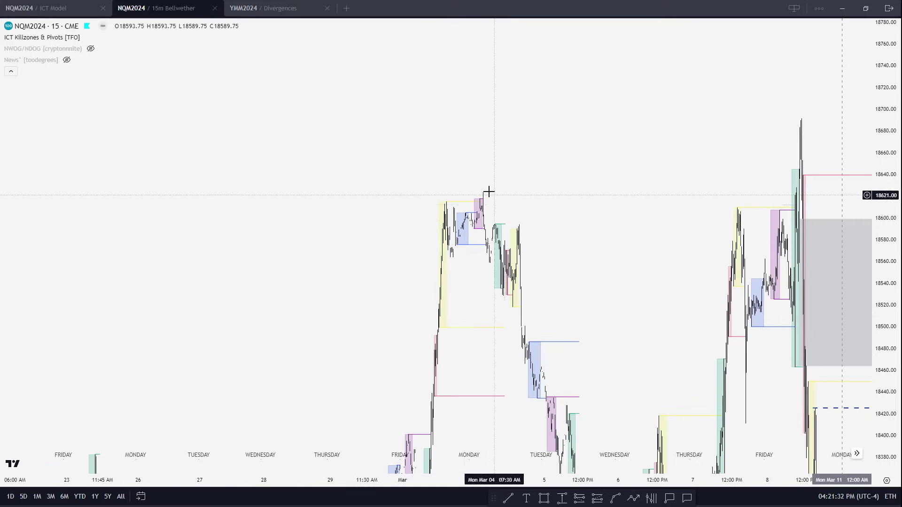
scroll(605, 301, up, 5)
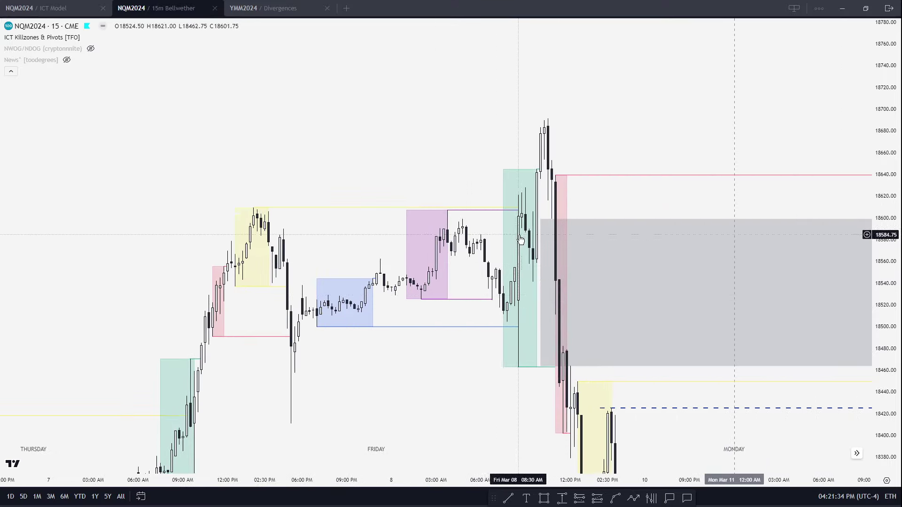
scroll(555, 388, up, 3)
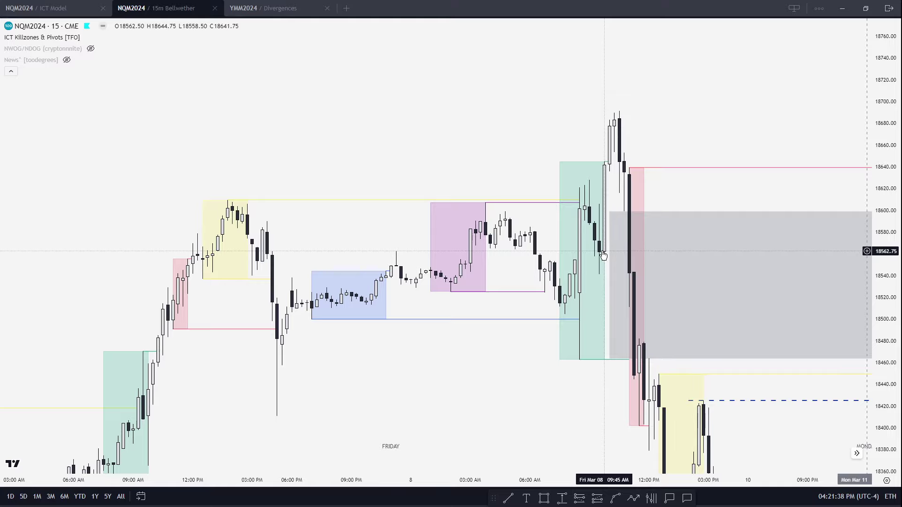
Step: Switch the chart to the 5-minute timeframe and examine Friday March 8's session ranges, rally and drop
key(5)
key(Return)
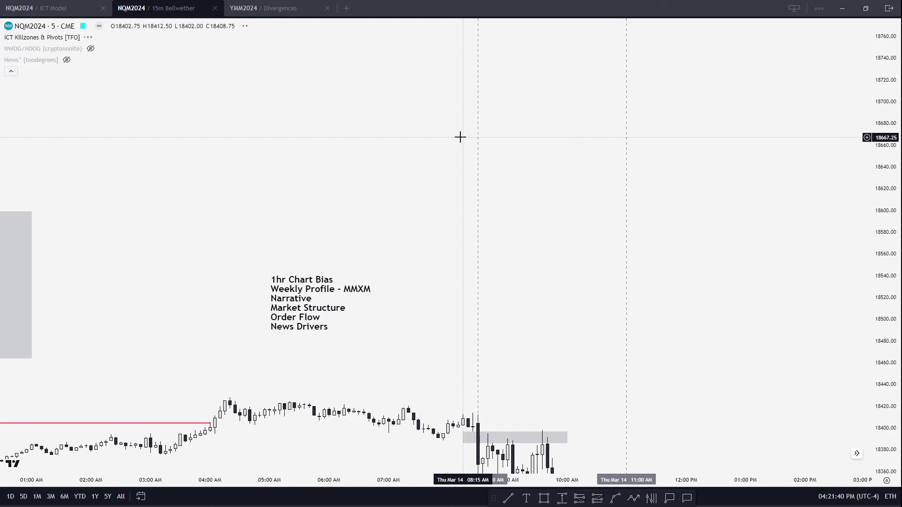
scroll(475, 188, down, 5)
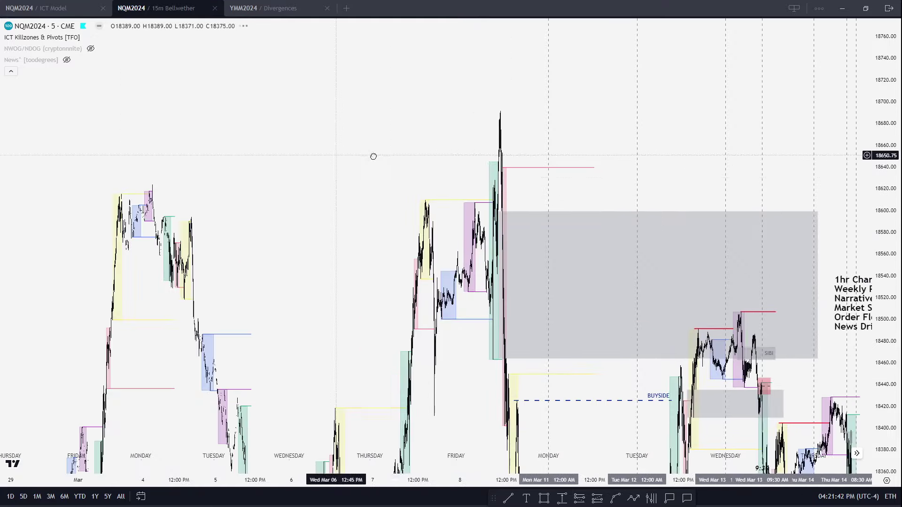
scroll(372, 155, up, 2)
scroll(434, 163, up, 8)
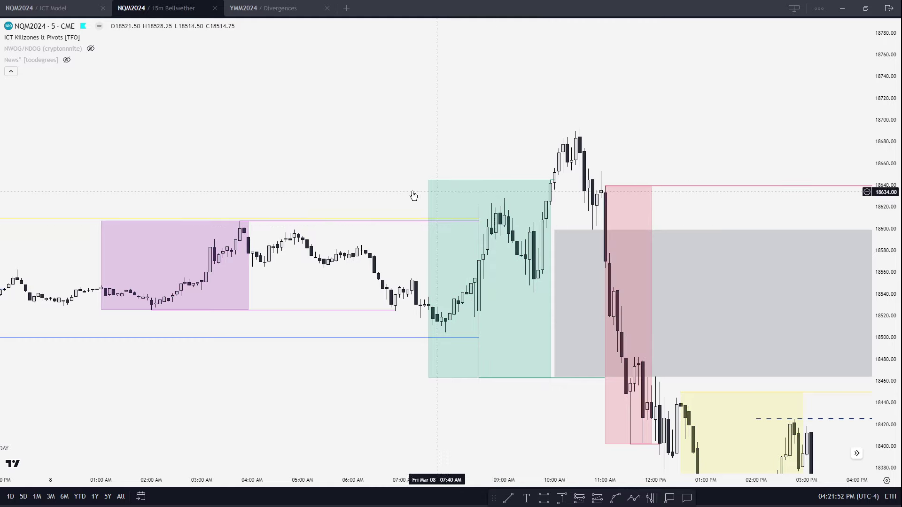
scroll(153, 193, down, 3)
scroll(421, 163, up, 3)
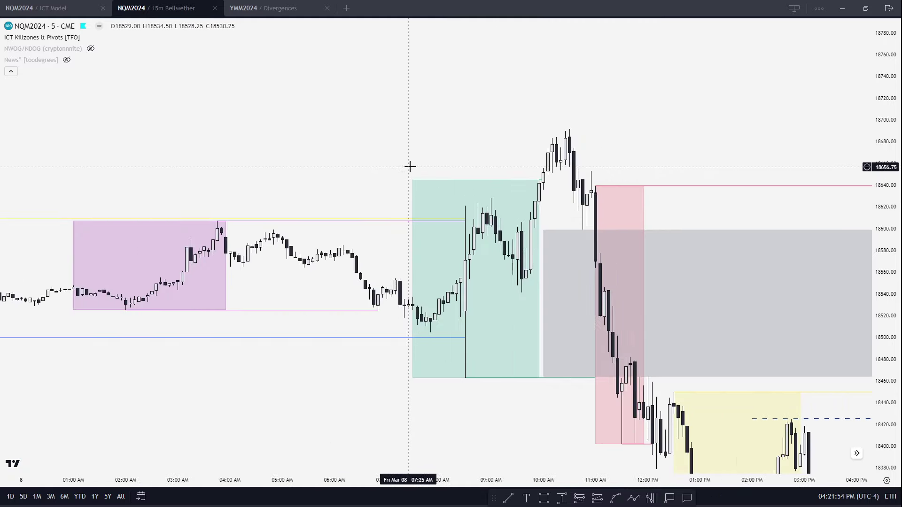
scroll(304, 109, down, 2)
scroll(304, 109, down, 2)
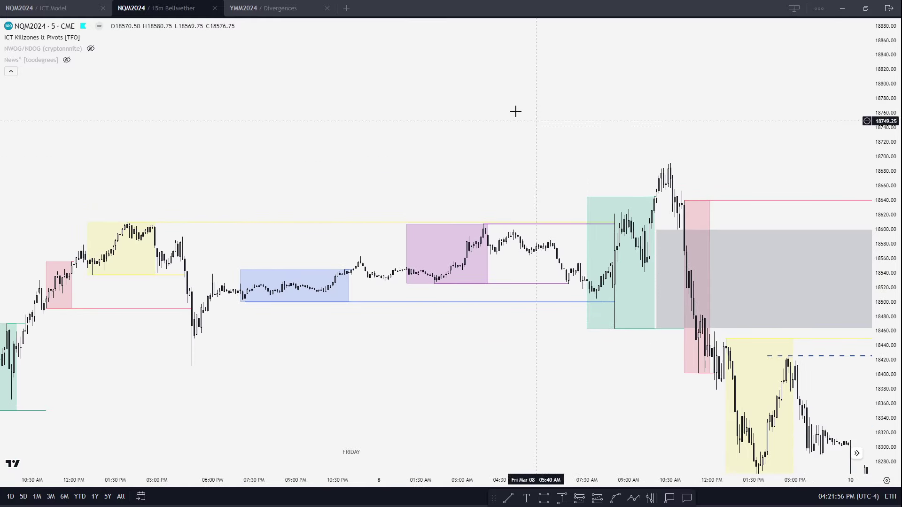
Step: Set the chart back to the 15-minute timeframe and bring Monday March 11 through Friday March 15 into view
scroll(429, 96, down, 3)
text(15)
key(Return)
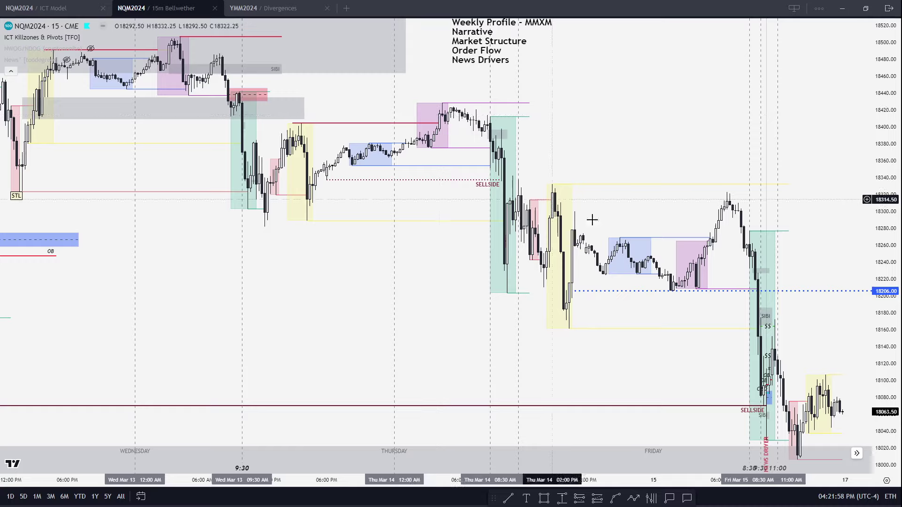
drag(646, 164, 593, 203)
scroll(594, 203, down, 3)
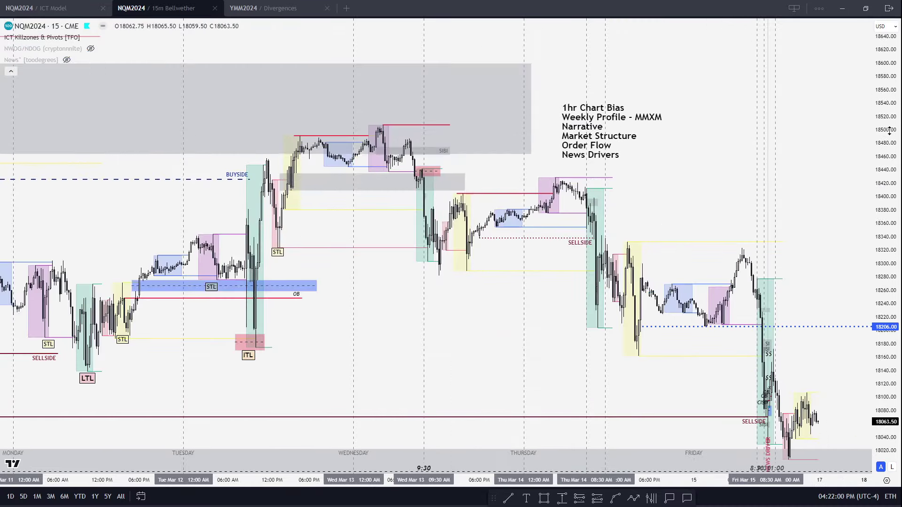
Step: Check the week's swing structure on the 1-hour timeframe and return the chart to 15 minutes
text(1h)
key(Return)
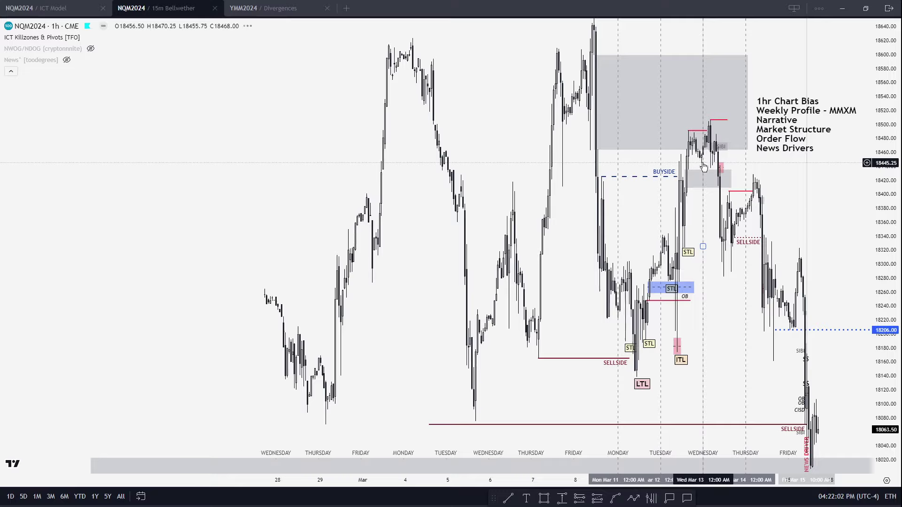
scroll(730, 188, up, 2)
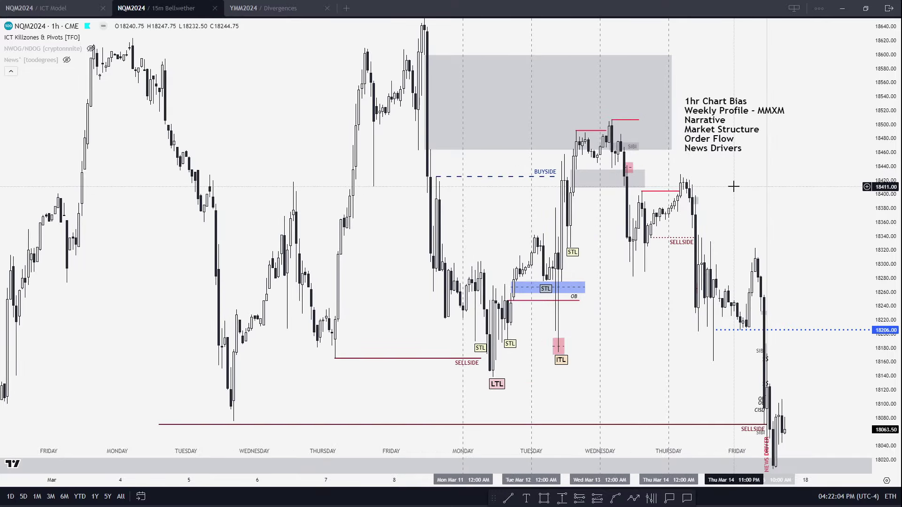
text(15)
key(Return)
scroll(460, 188, down, 2)
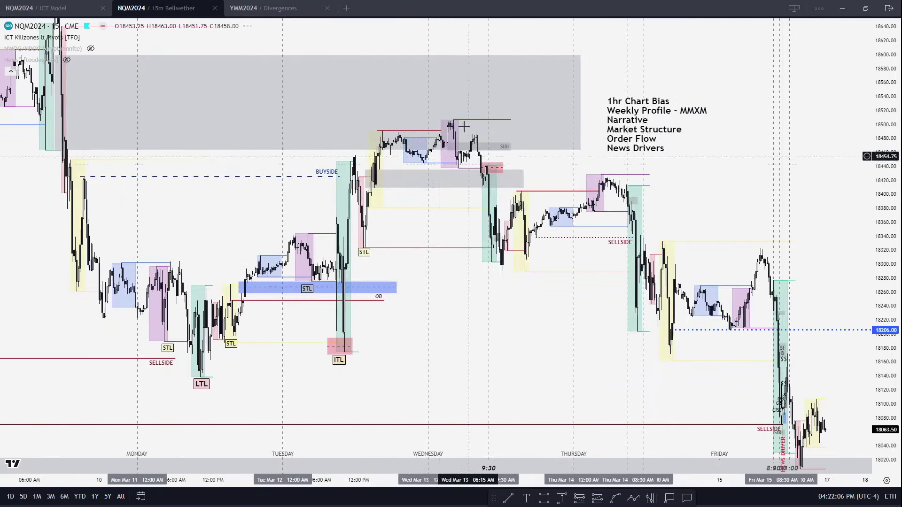
Step: Examine the 15-minute decline from Wednesday March 13's 9:30 open through Friday March 15's morning drop
drag(384, 269, 423, 326)
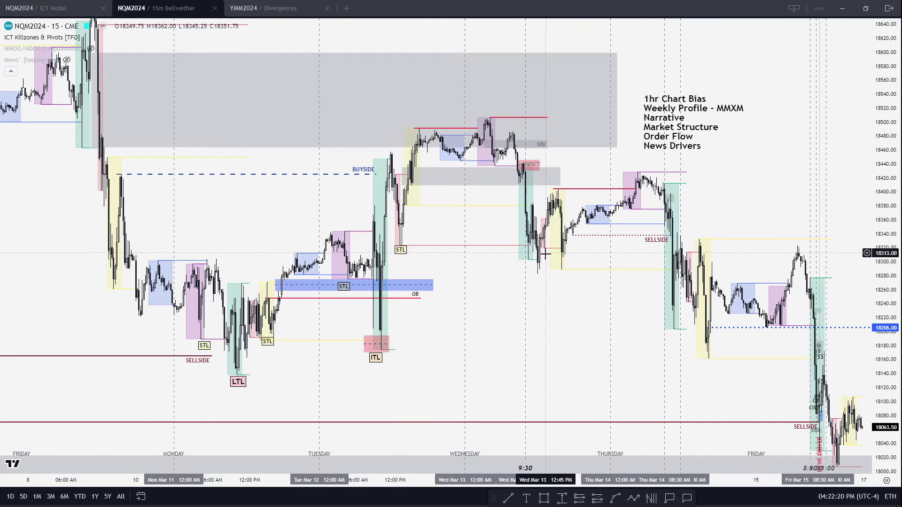
drag(573, 322, 445, 264)
scroll(821, 280, up, 5)
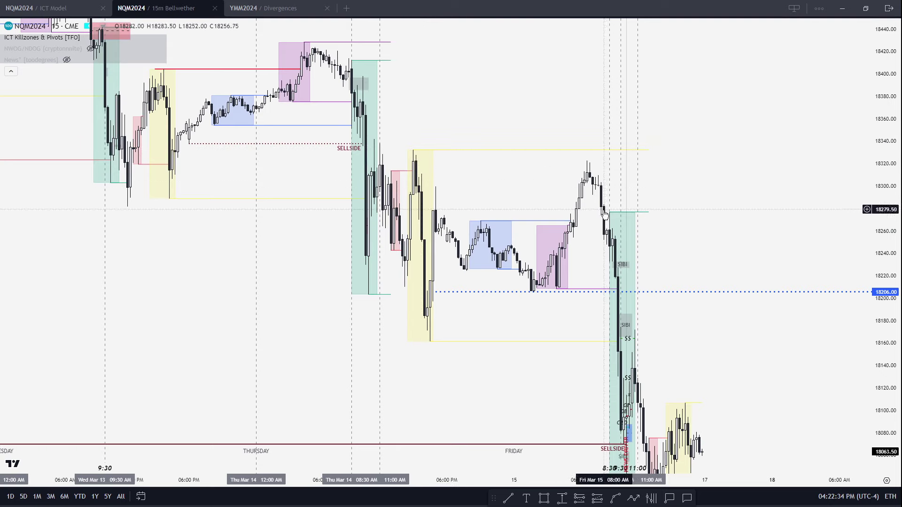
drag(604, 213, 582, 214)
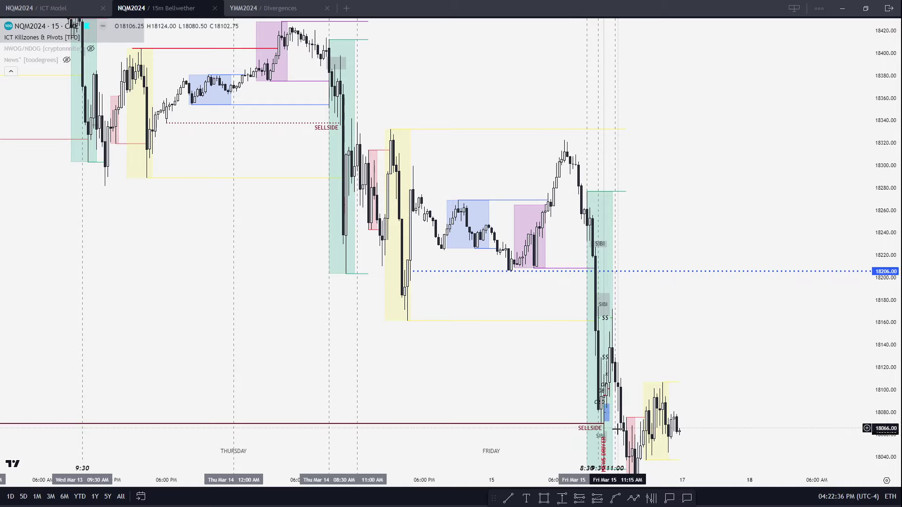
scroll(837, 199, down, 5)
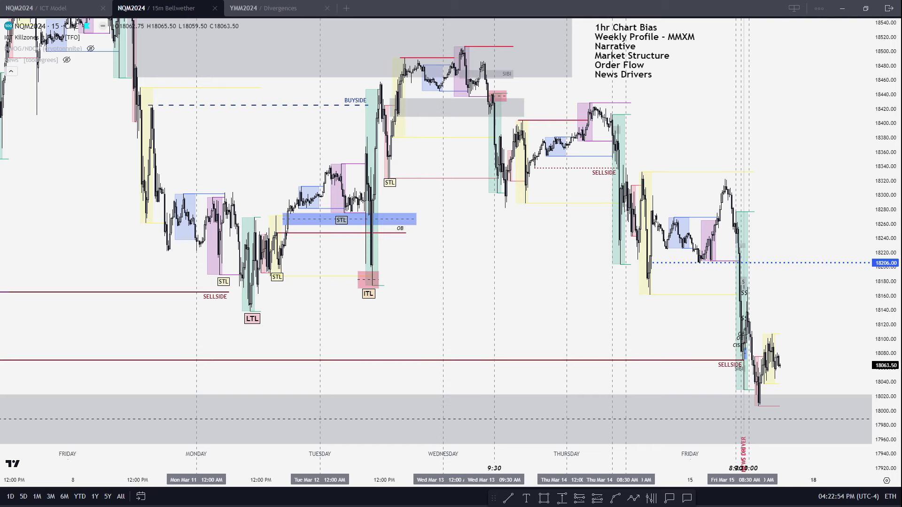
Step: Move the "1hr Chart Bias" checklist note from above Thursday March 14's candles to above Friday March 15's candles
drag(488, 324, 468, 397)
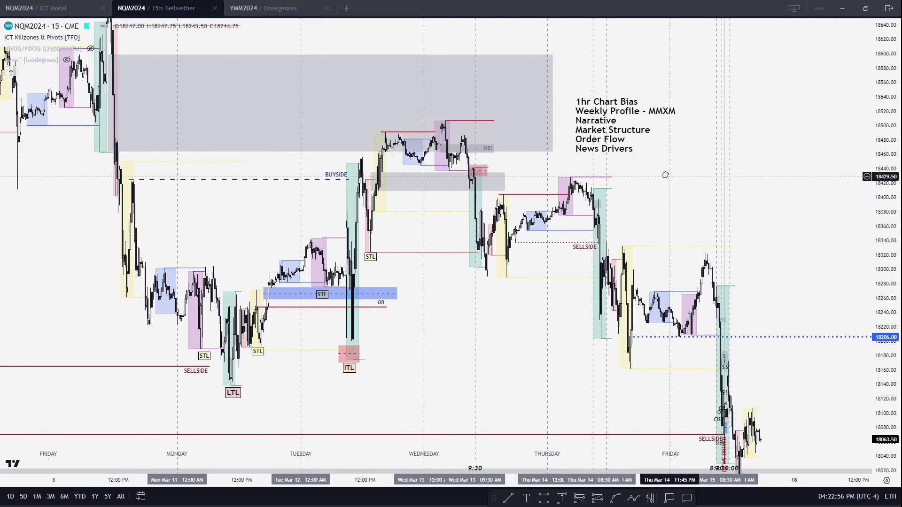
drag(606, 116, 654, 120)
click(652, 164)
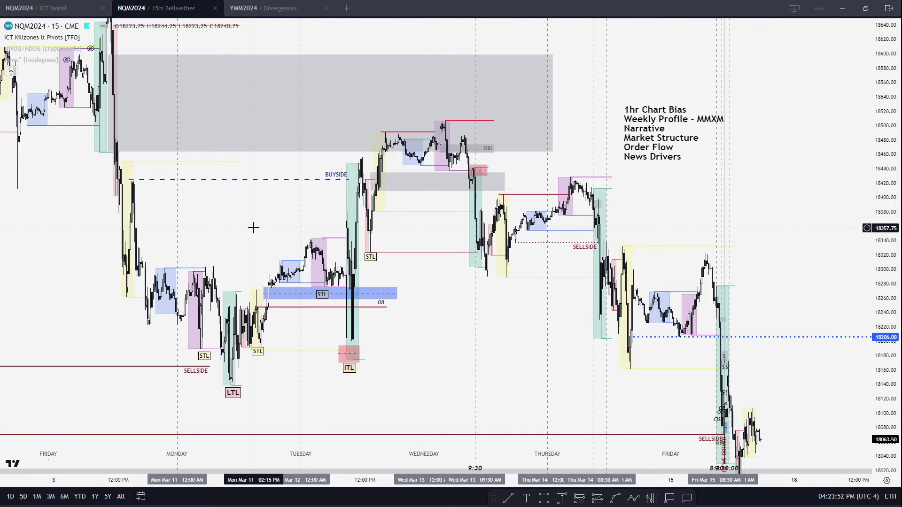
Step: Switch the chart to the 1-hour timeframe and move the checklist note into the empty space beyond Friday March 15's candles
text(1h)
key(Return)
scroll(838, 226, up, 5)
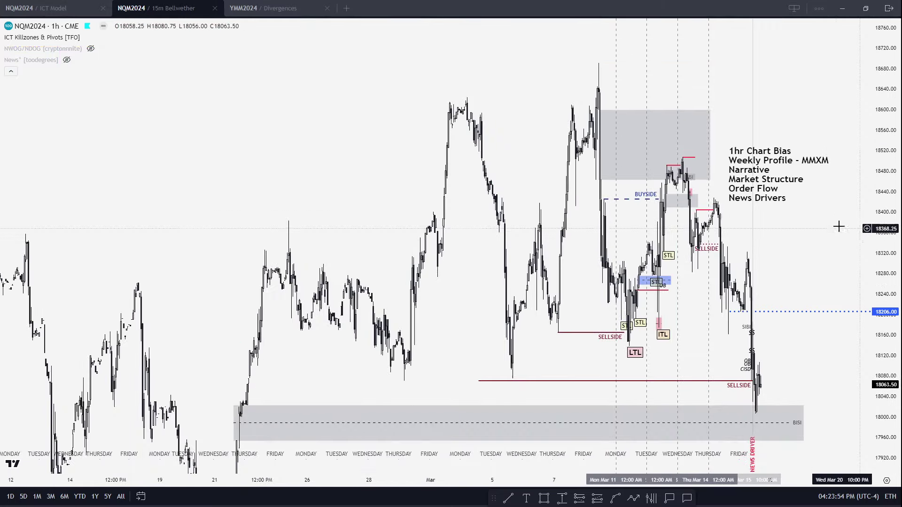
scroll(573, 298, up, 2)
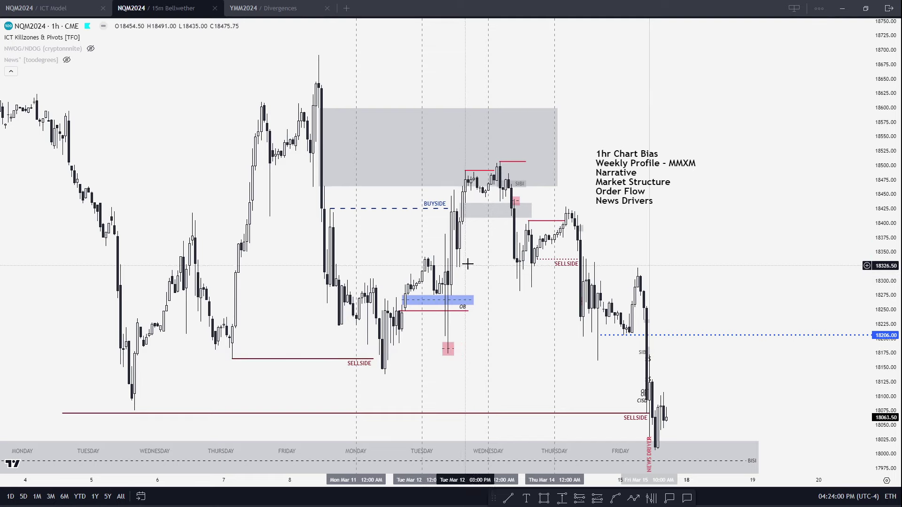
drag(620, 164, 650, 119)
drag(584, 210, 626, 205)
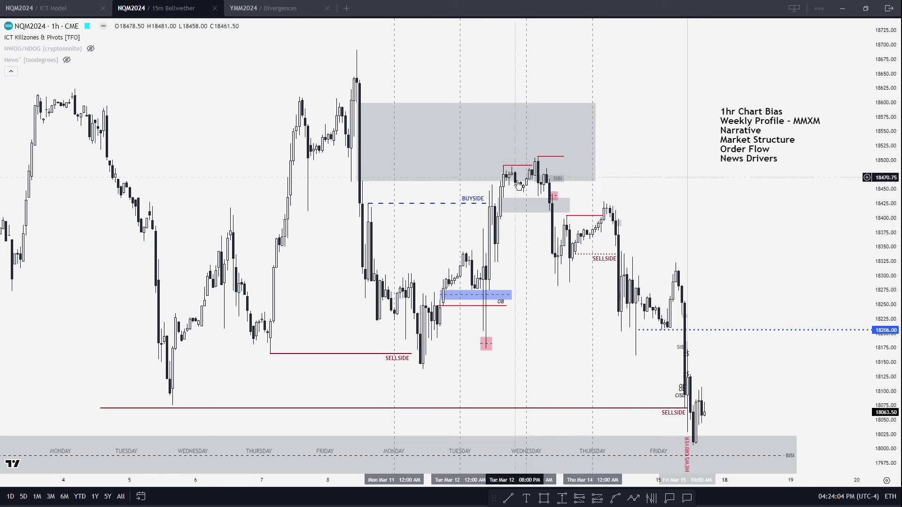
Step: Review the hourly swing highs and lows from late February through Thursday March 14
click(539, 156)
click(245, 261)
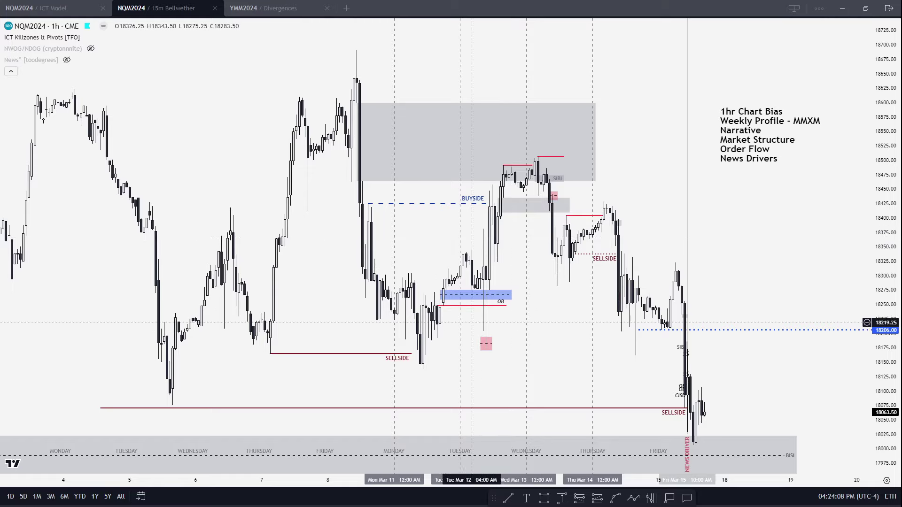
drag(337, 320, 567, 336)
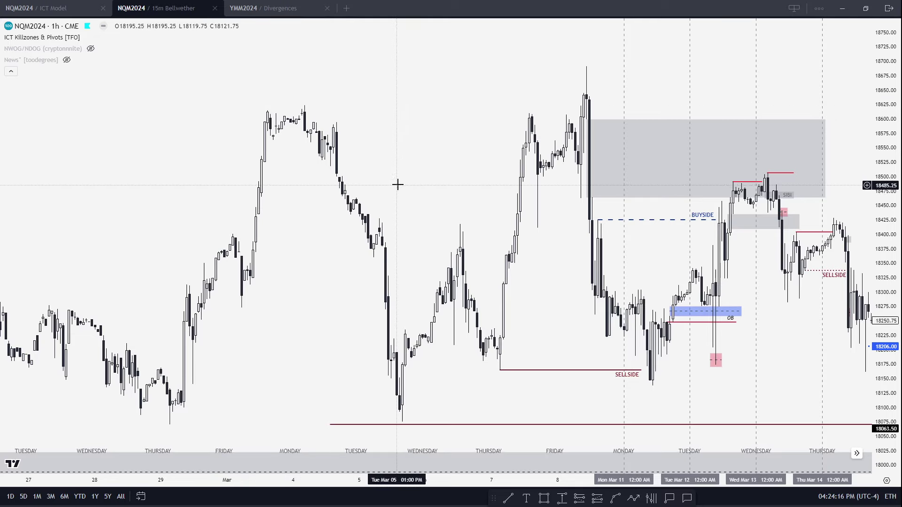
mouse_move(63, 52)
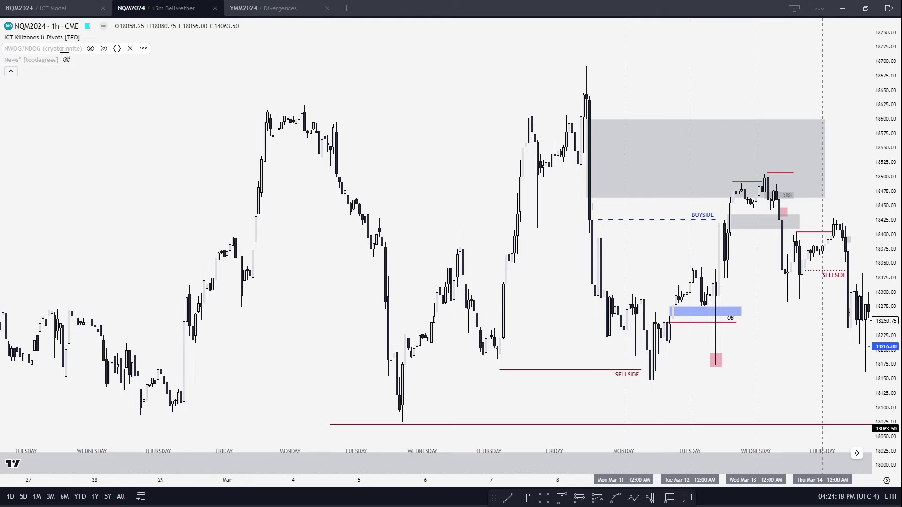
Step: Switch the chart to the 15-minute timeframe and bring Monday March 11 through Friday March 15 into view
drag(373, 116, 277, 111)
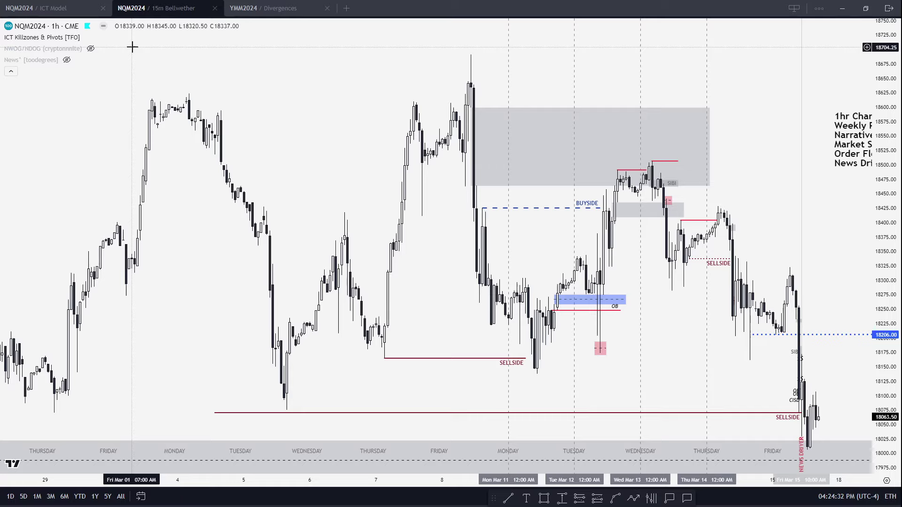
text(15)
key(Return)
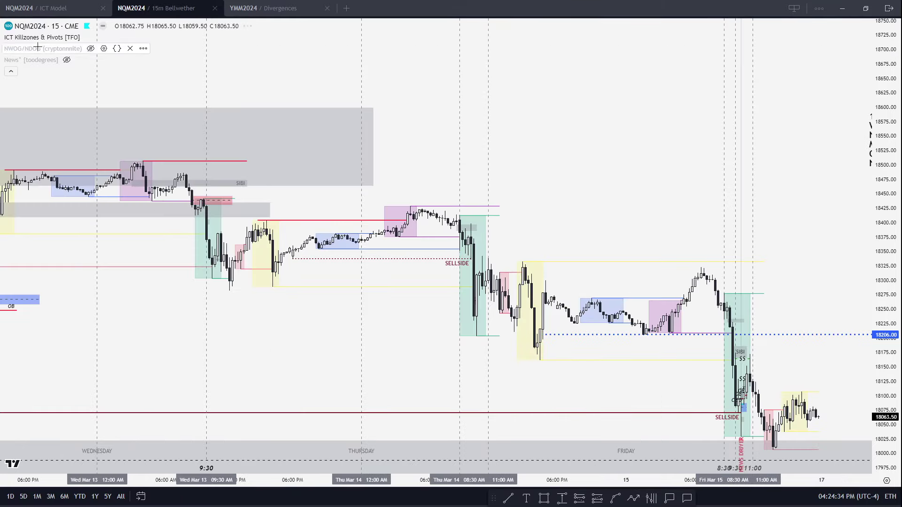
drag(453, 189, 623, 188)
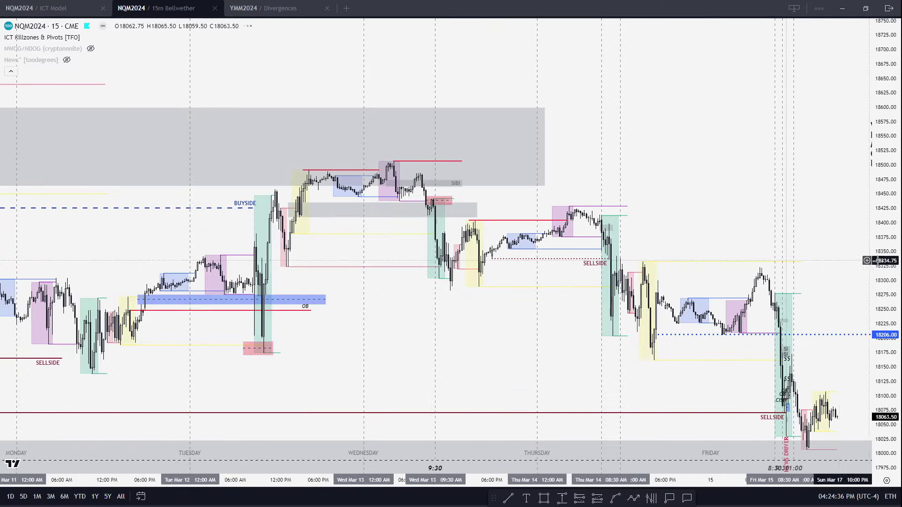
scroll(447, 323, up, 2)
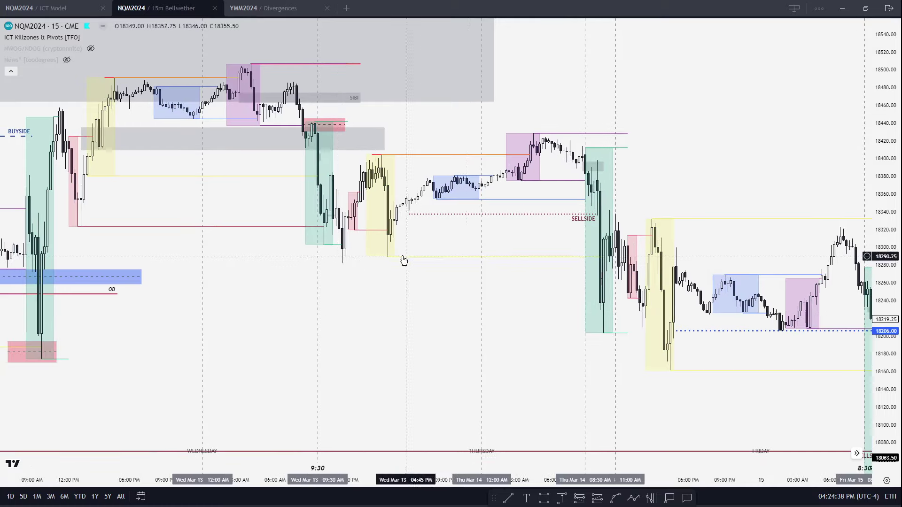
scroll(466, 290, down, 5)
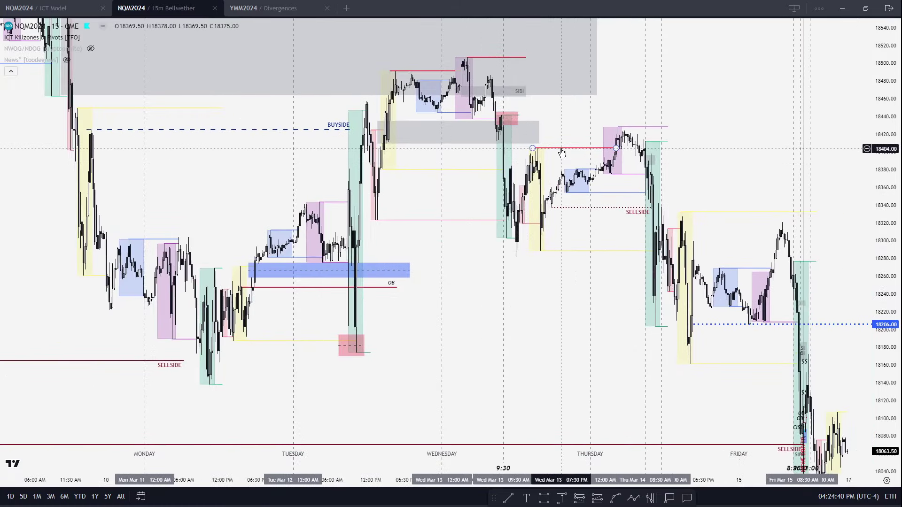
Step: Delete the three red swing-high lines at Tuesday evening's, early Wednesday's and Wednesday afternoon's highs
click(577, 148)
key(Delete)
click(514, 57)
key(Delete)
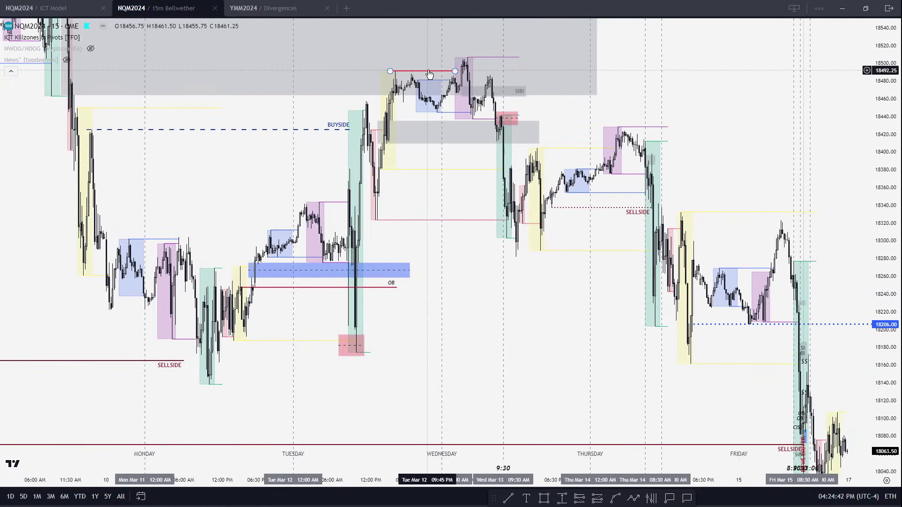
click(423, 71)
key(Delete)
click(506, 118)
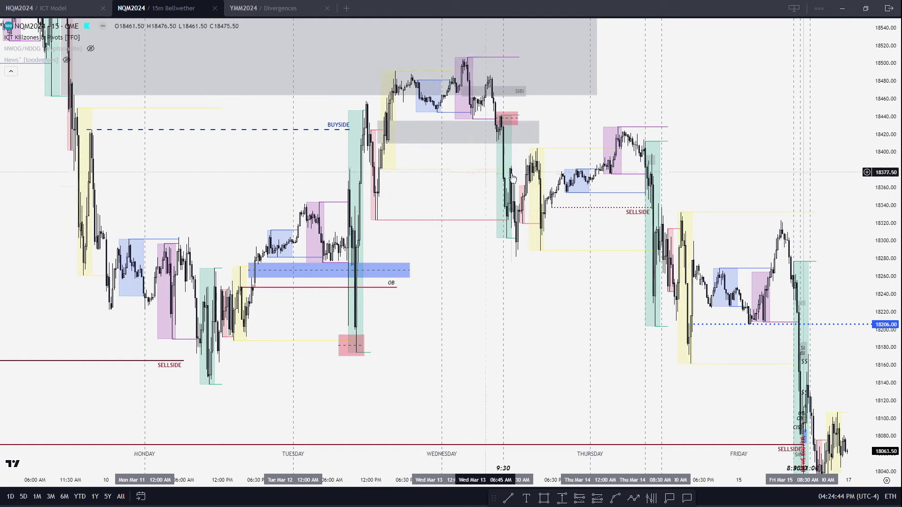
click(319, 330)
scroll(343, 327, right, 5)
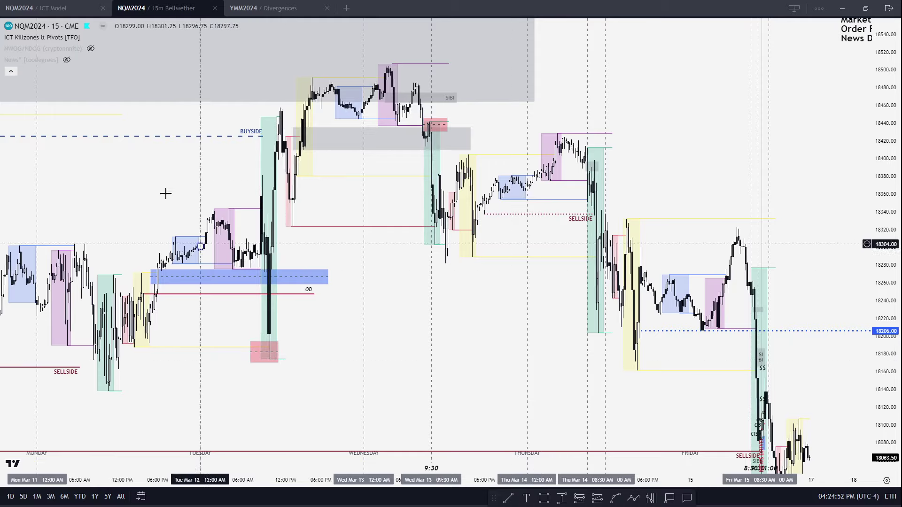
Step: Switch the chart to the 1-hour timeframe and show the swings from Monday March 11 through Friday March 15
key(6)
key(0)
key(Return)
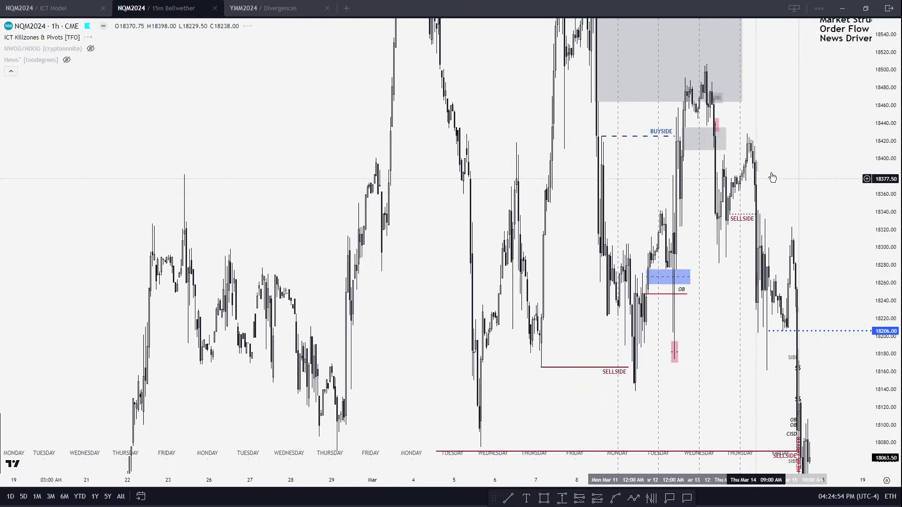
scroll(841, 231, up, 3)
scroll(841, 231, up, 3)
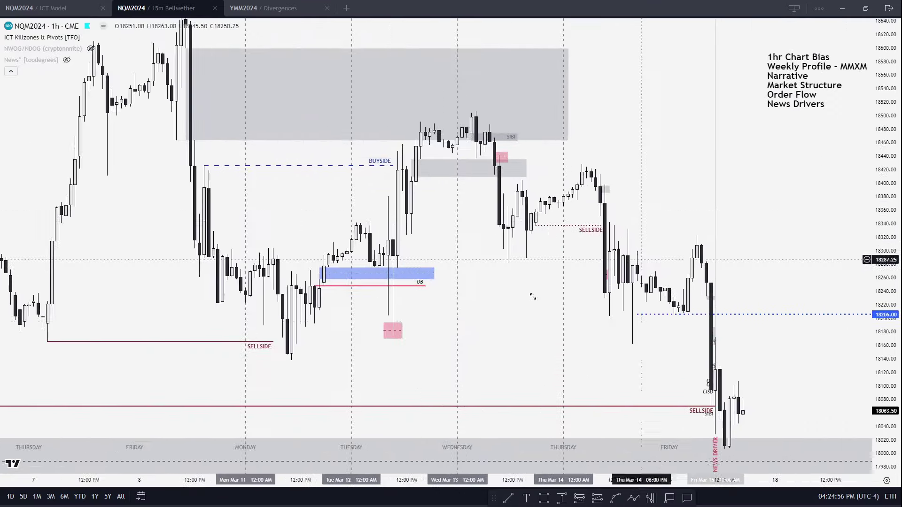
drag(516, 211, 502, 243)
scroll(502, 243, up, 1)
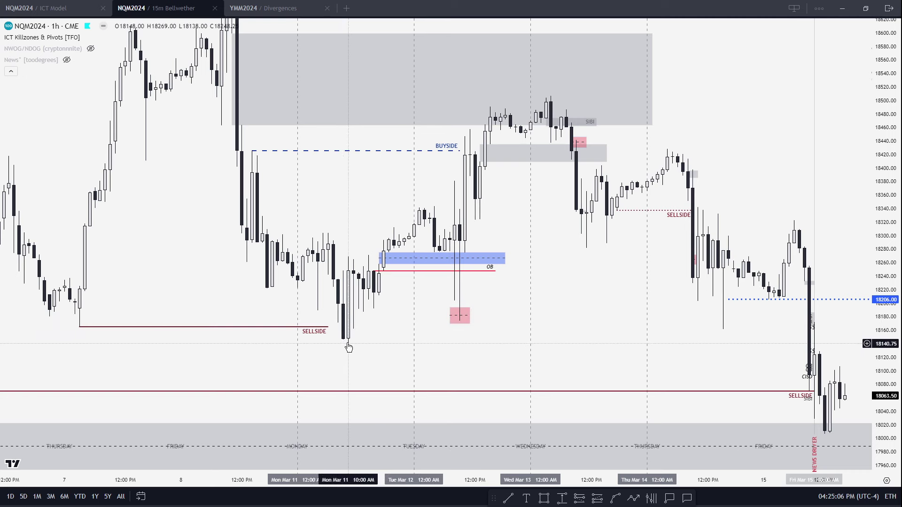
scroll(493, 344, right, 5)
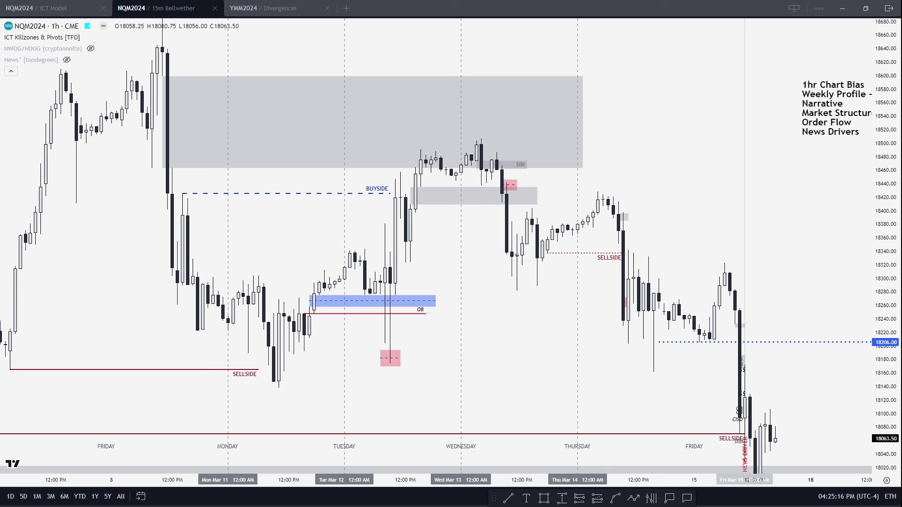
Step: Move the "1hr Chart Bias" checklist note into the space above the Thursday March 14 and Friday March 15 candles
scroll(451, 249, right, 8)
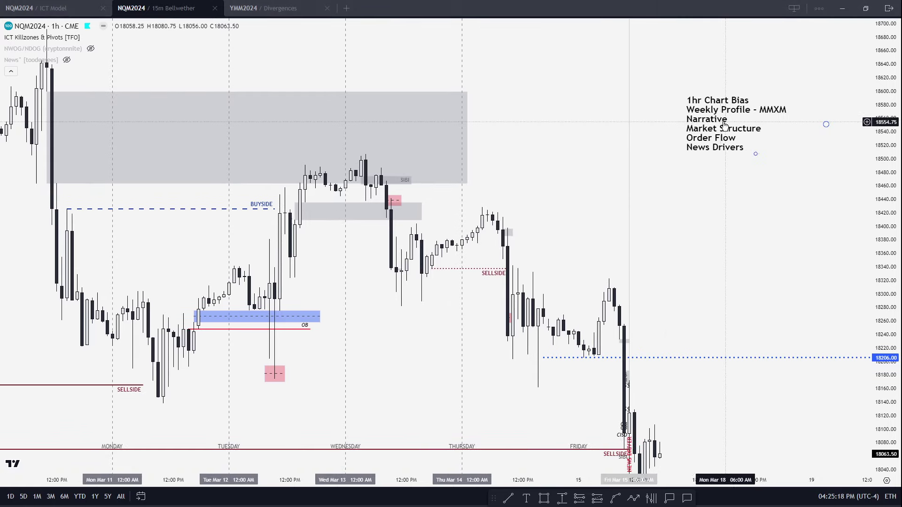
drag(718, 126, 539, 126)
scroll(725, 179, right, 3)
drag(488, 141, 472, 141)
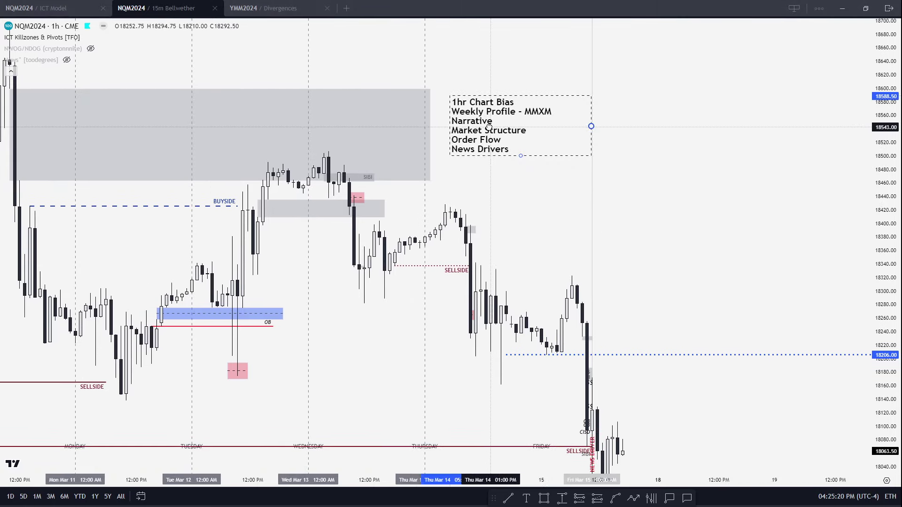
click(563, 400)
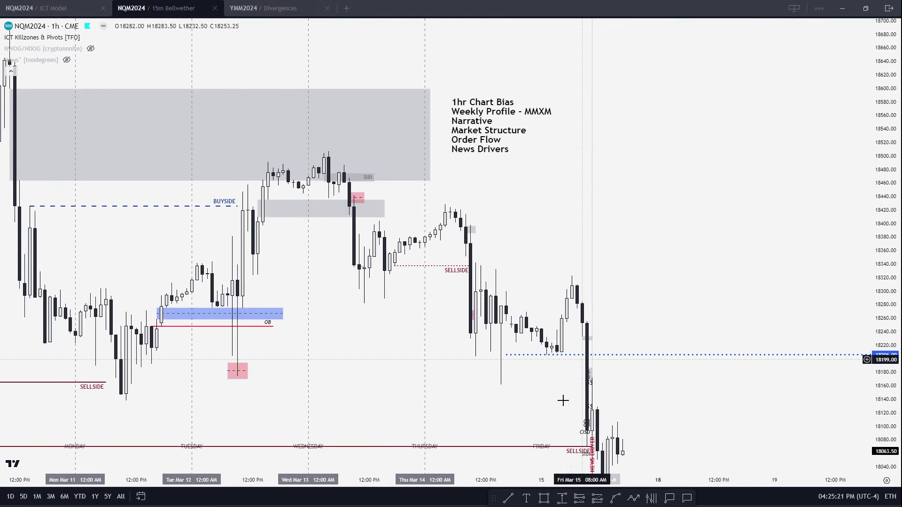
Step: Draw a seven-point zigzag path in the empty space beyond Friday's candles, with a rising peak, a lower high and a final drop
click(649, 178)
click(658, 149)
click(668, 183)
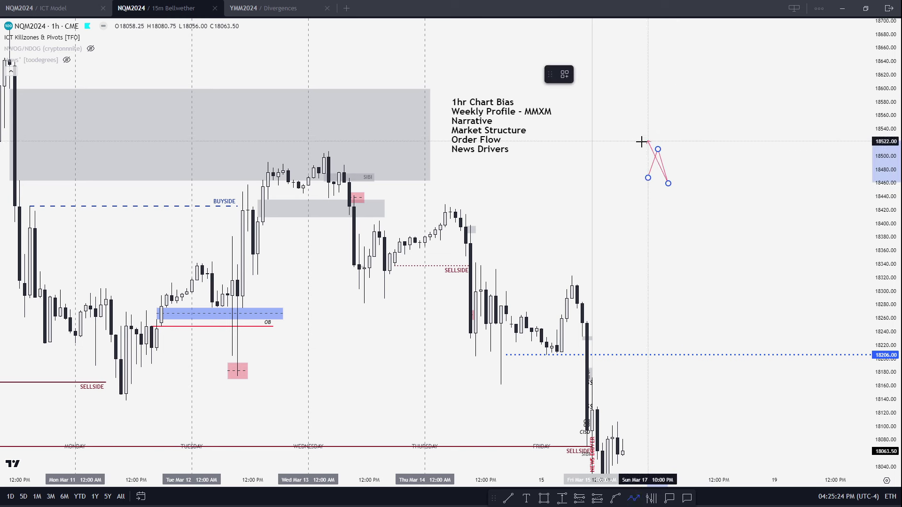
click(683, 117)
click(693, 175)
click(703, 145)
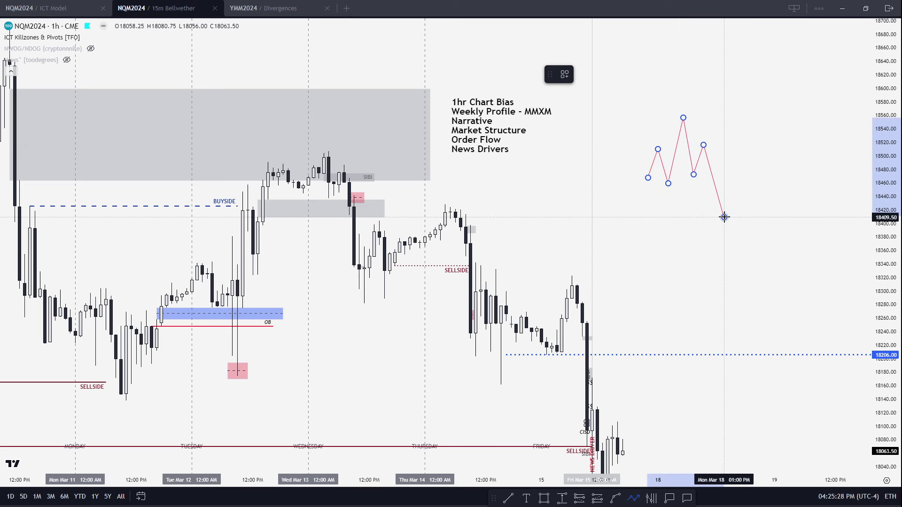
click(724, 217)
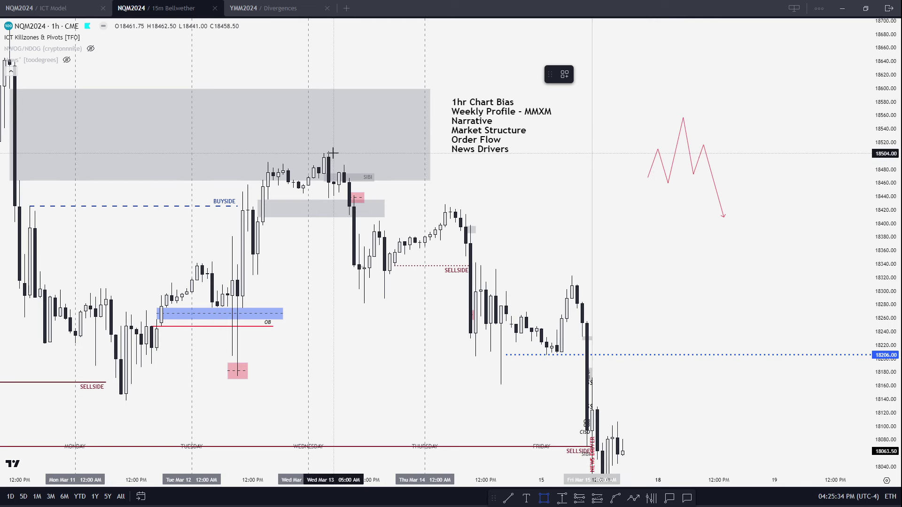
scroll(315, 154, down, 2)
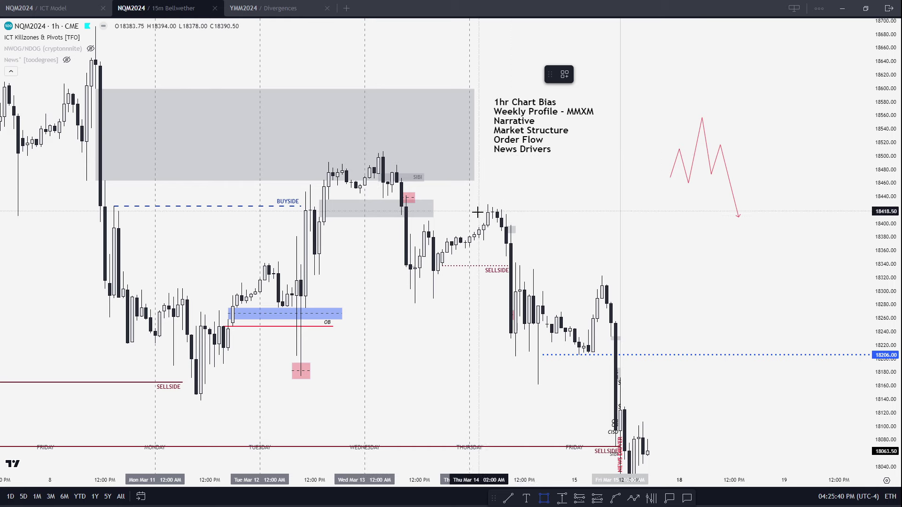
drag(474, 201, 511, 223)
key(Delete)
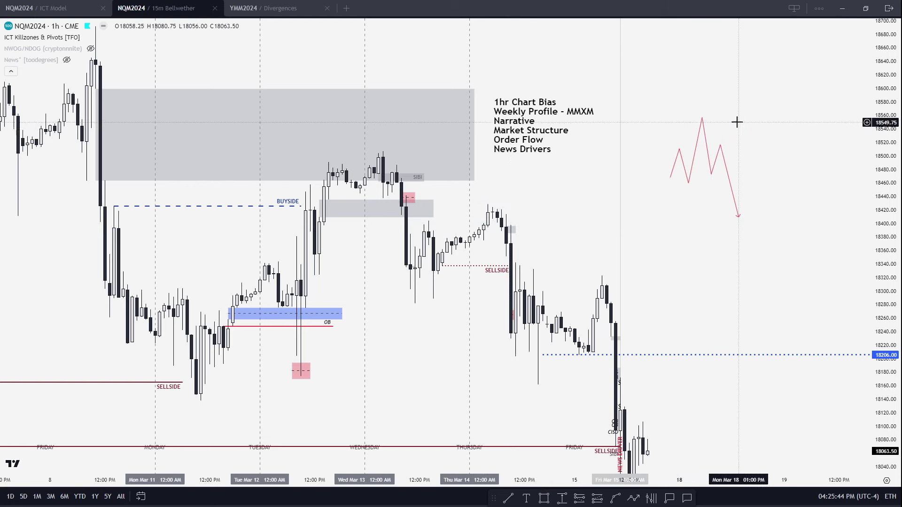
Step: Compare the hourly swings from Monday March 11 through Friday March 15 with the drawn zigzag path
drag(736, 121, 691, 122)
click(654, 162)
click(710, 148)
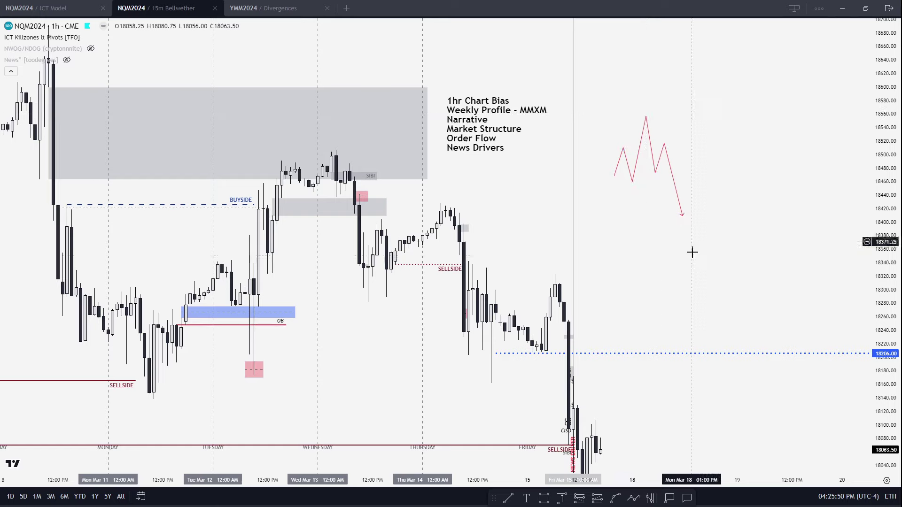
scroll(352, 370, left, 5)
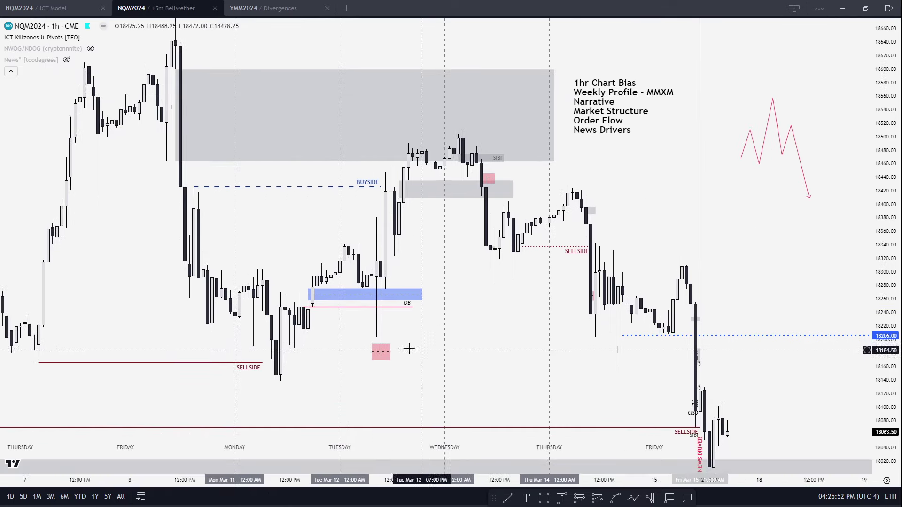
scroll(411, 261, up, 3)
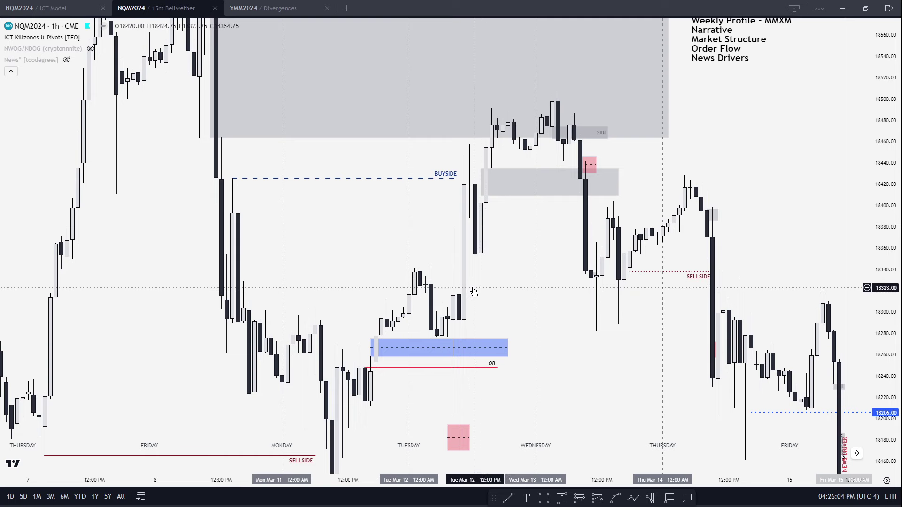
drag(474, 292, 497, 260)
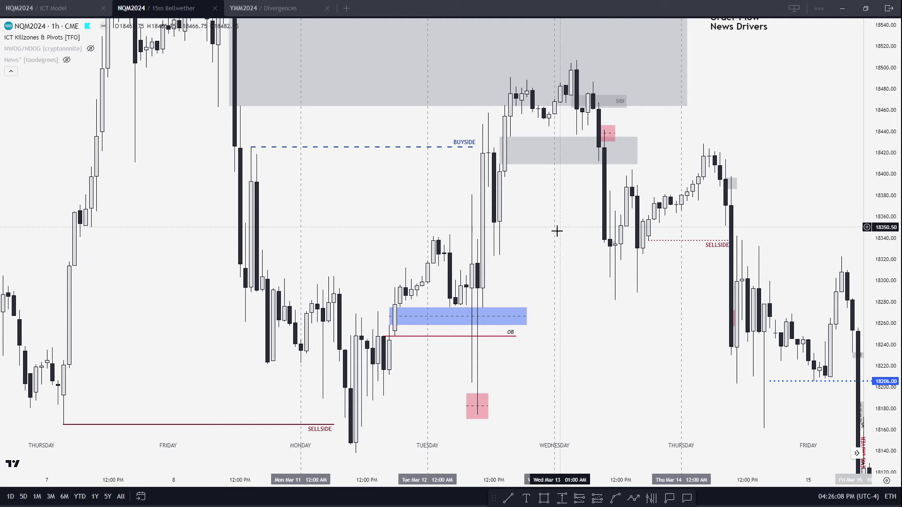
drag(480, 223, 474, 238)
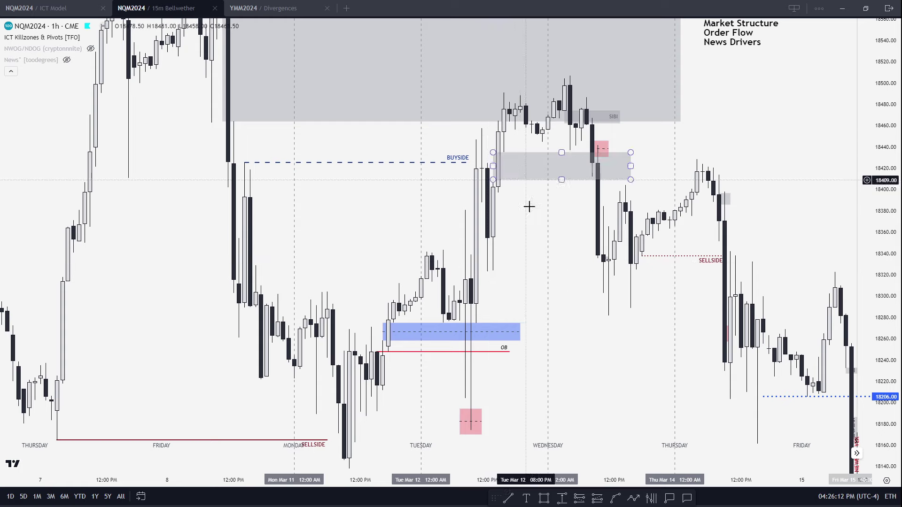
drag(491, 277, 446, 293)
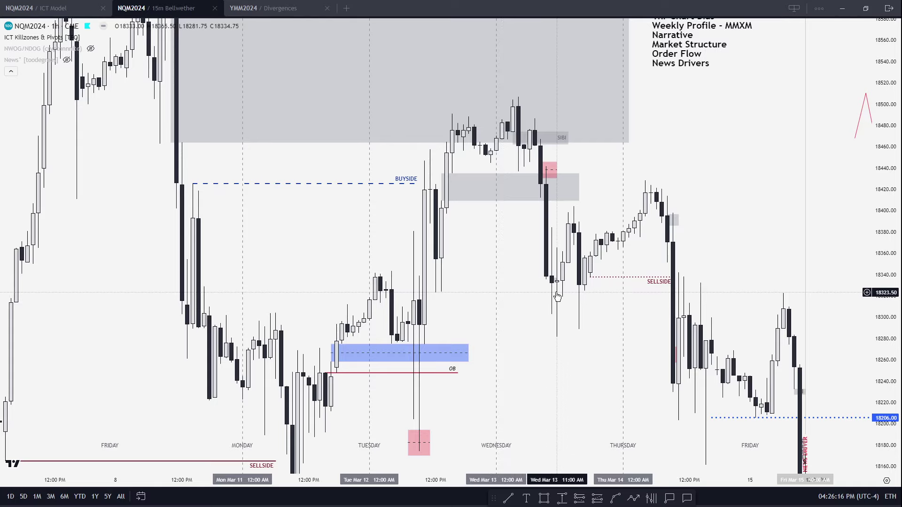
scroll(525, 298, down, 3)
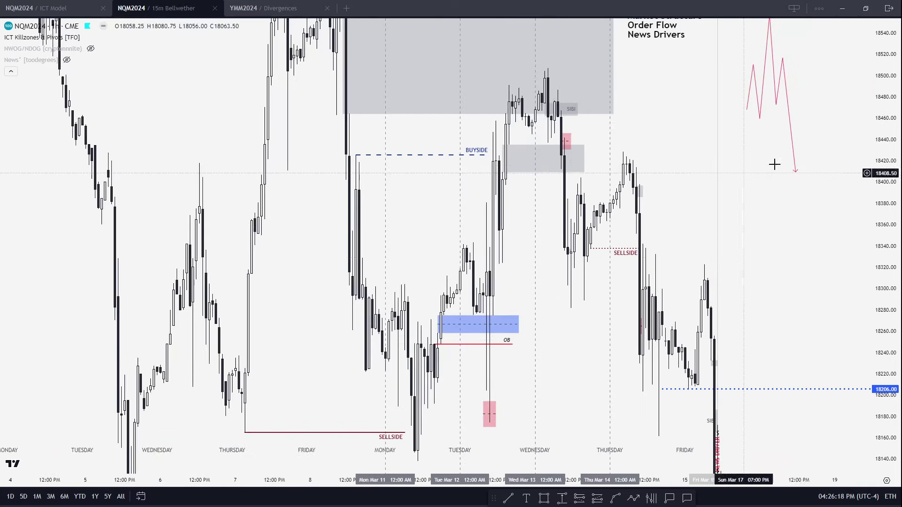
double_click(881, 161)
scroll(765, 242, up, 2)
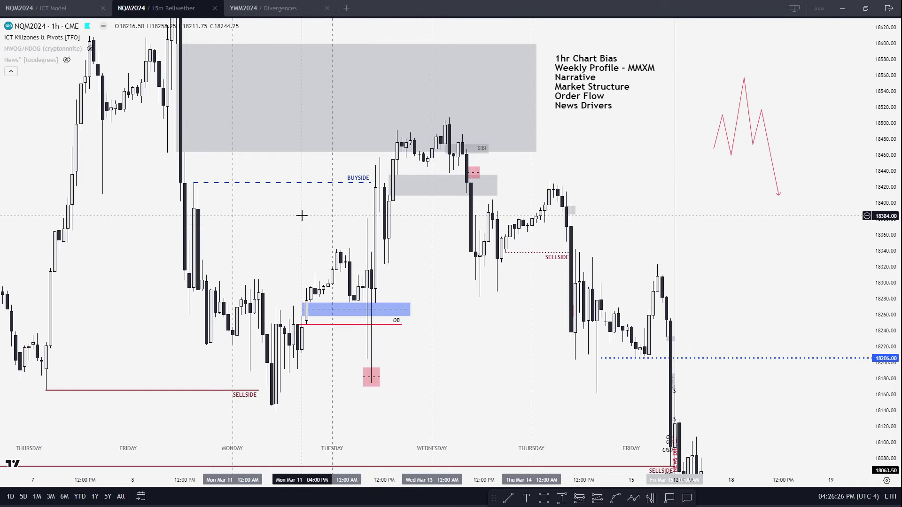
Step: Mark Tuesday March 12's afternoon low with a small blue rectangle and inspect it on the 15-minute timeframe
click(544, 498)
drag(380, 257, 397, 268)
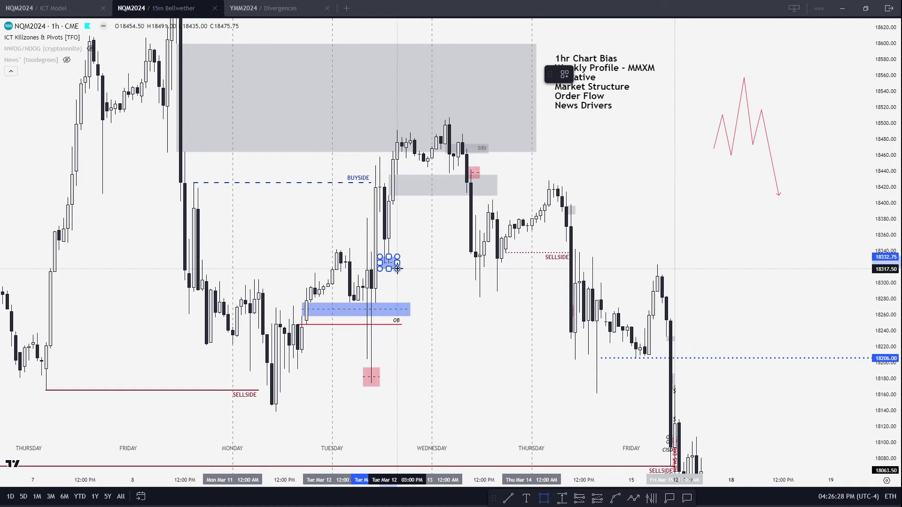
text(15)
key(Return)
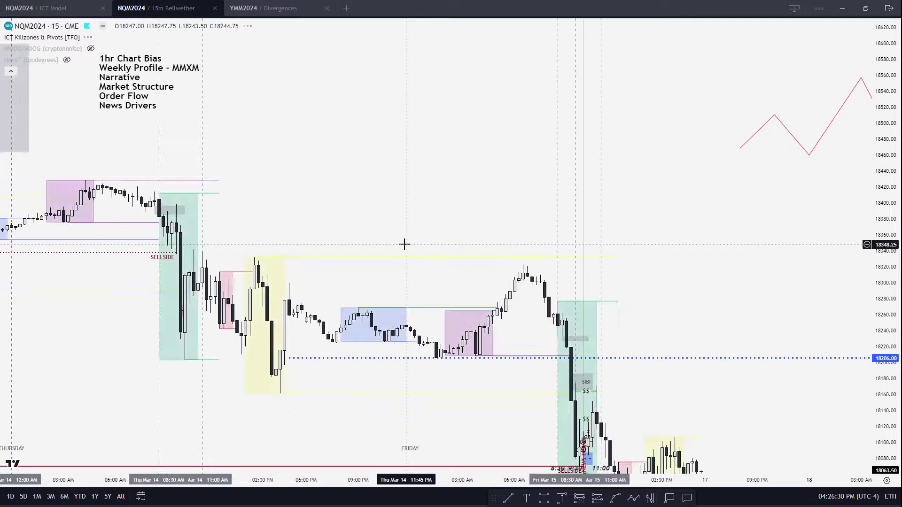
scroll(290, 315, left, 10)
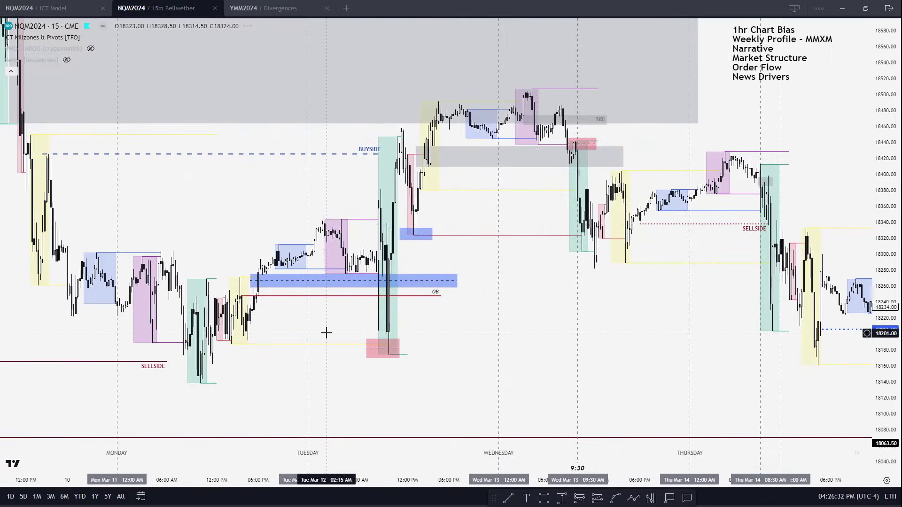
scroll(354, 318, left, 3)
scroll(561, 294, up, 5)
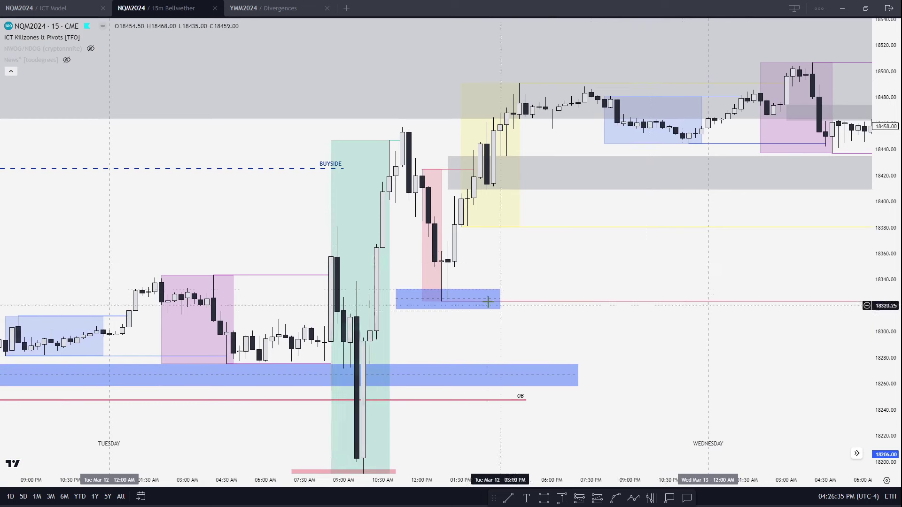
click(487, 189)
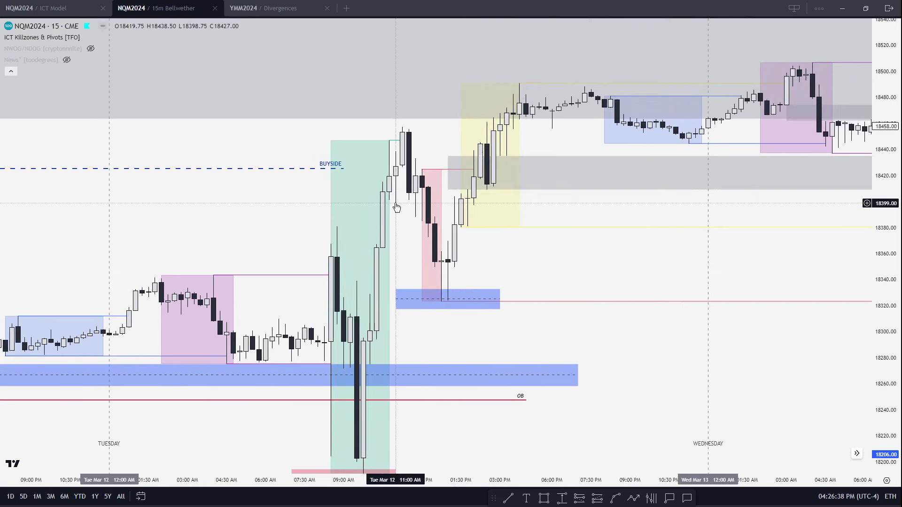
scroll(553, 238, right, 3)
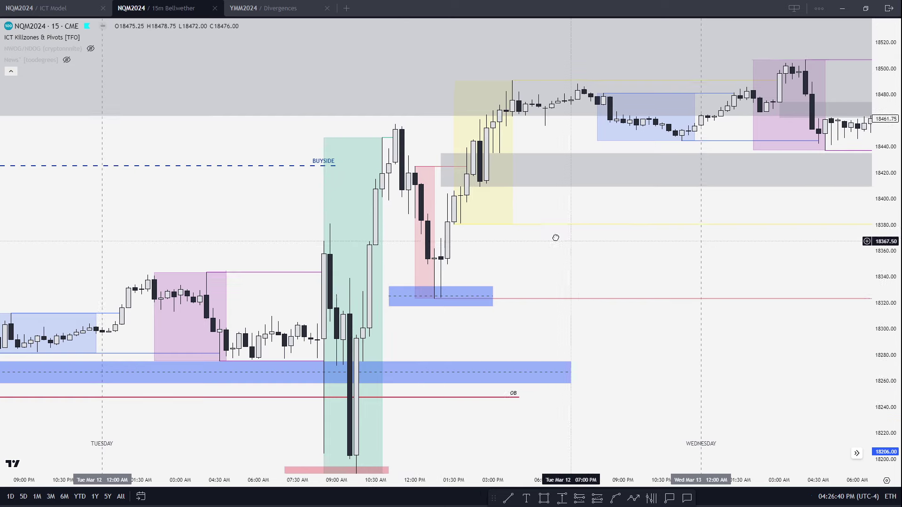
Step: Delete the blue rectangle at Tuesday March 12's afternoon low and switch the chart to the 1-hour timeframe
click(459, 294)
scroll(501, 275, right, 5)
key(Delete)
text(1h)
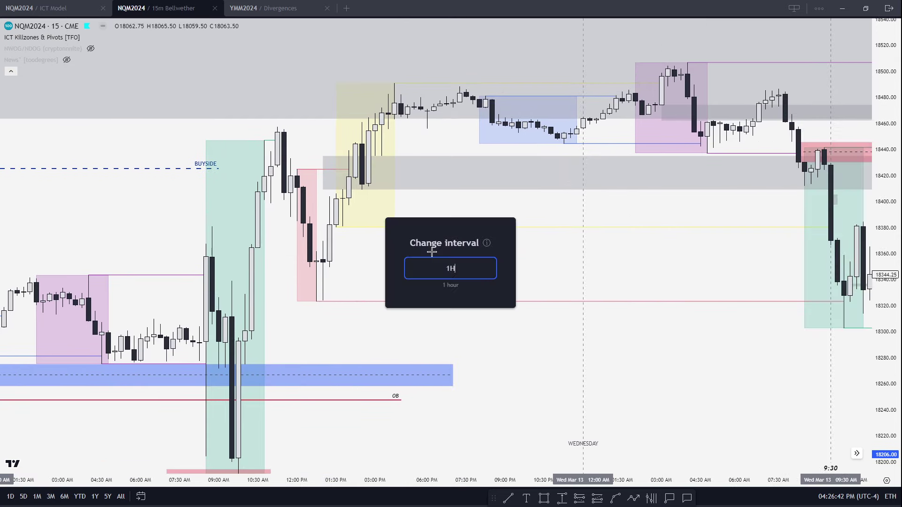
key(Return)
Step: Reset the chart view and delete the red zigzag path drawn beyond Friday's candles
right_click(432, 94)
click(463, 102)
scroll(782, 136, right, 5)
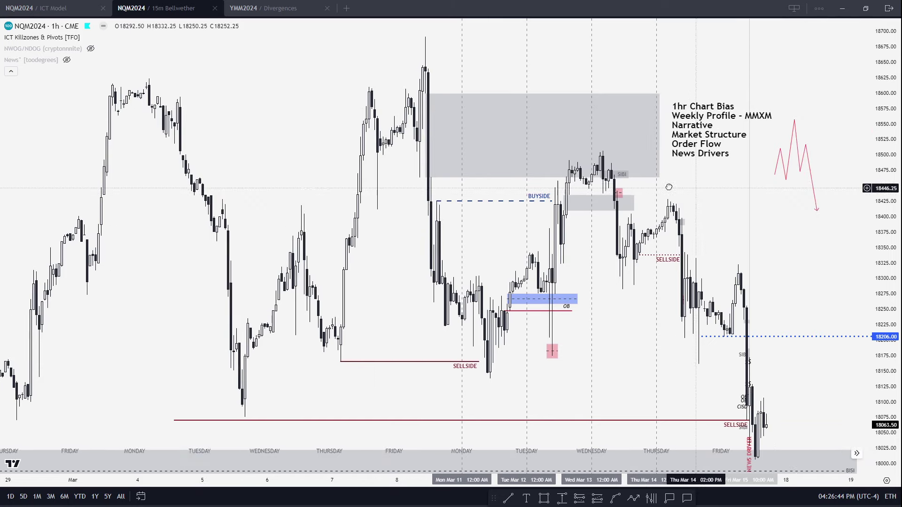
click(666, 175)
key(Delete)
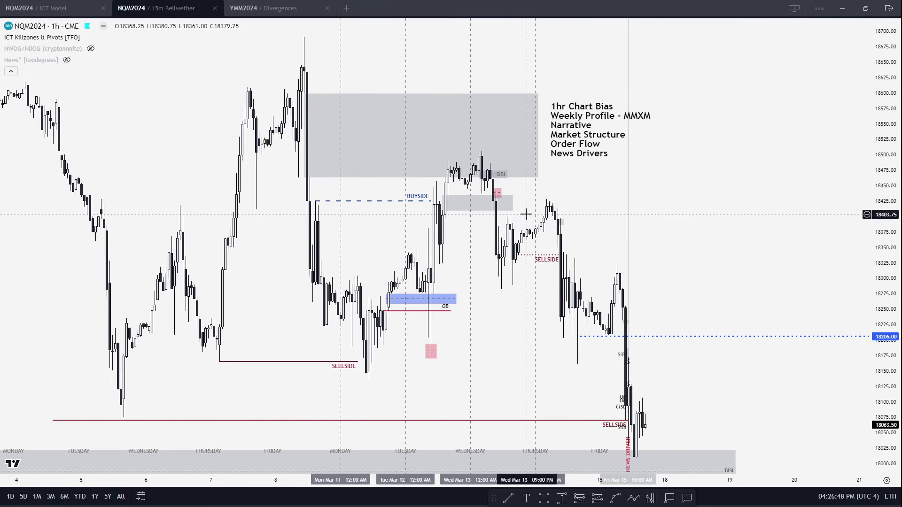
Step: Delete the smaller grey box, the pink box and the SIBI box around Wednesday March 13's morning drop
scroll(610, 246, up, 3)
drag(874, 263, 874, 119)
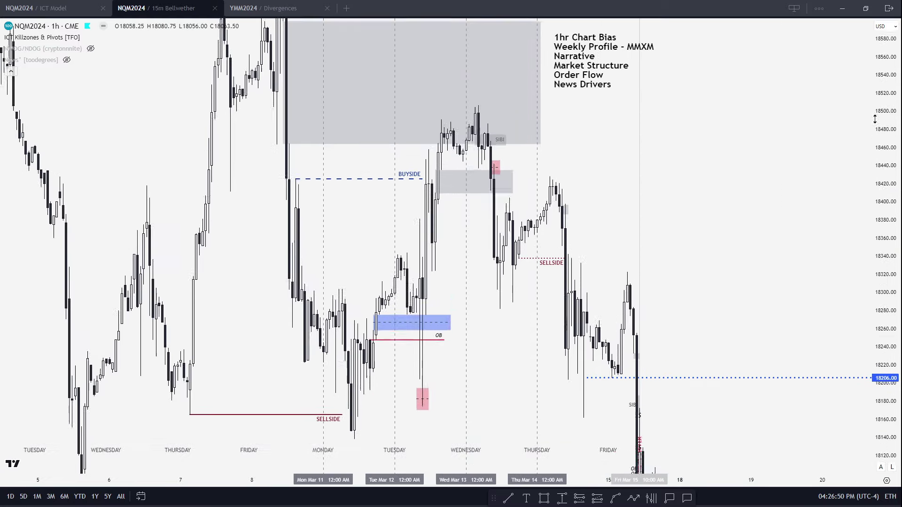
scroll(723, 195, up, 2)
scroll(540, 202, up, 2)
click(450, 209)
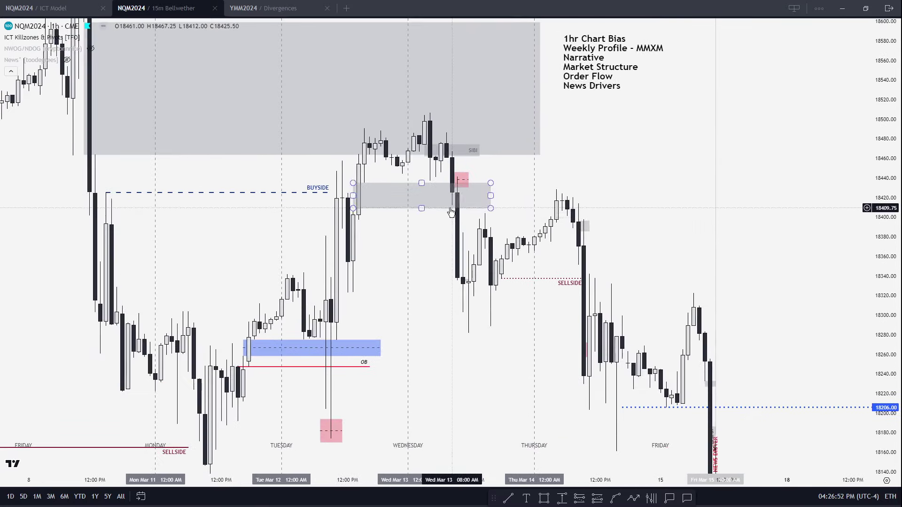
key(Delete)
click(477, 151)
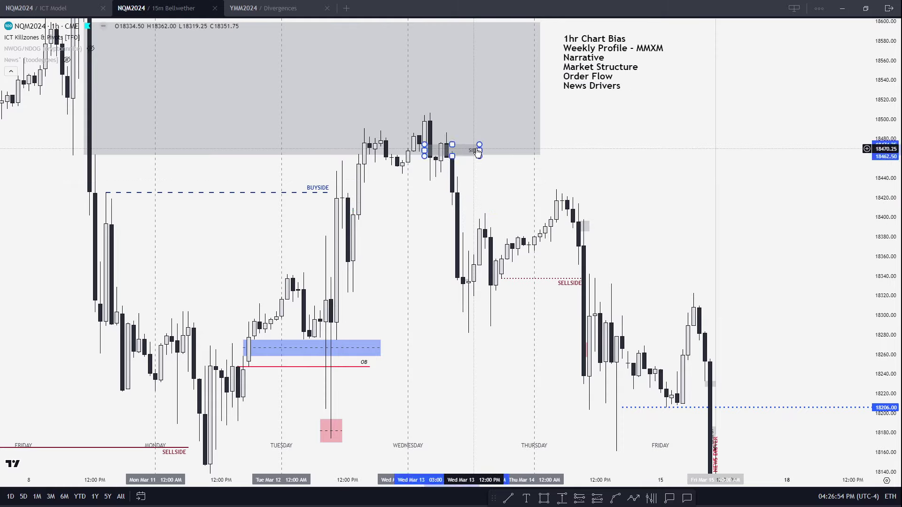
key(Delete)
Step: Delete Tuesday's blue box, pink box and OB line, plus the dotted SELLSIDE line beneath Thursday March 14's early candles
click(346, 348)
key(Delete)
click(334, 423)
key(Delete)
click(364, 366)
key(Delete)
click(567, 280)
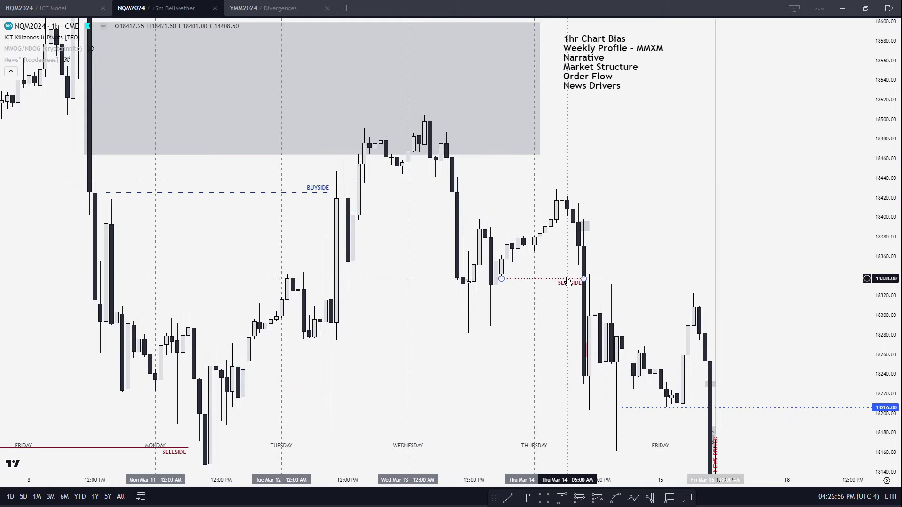
key(Delete)
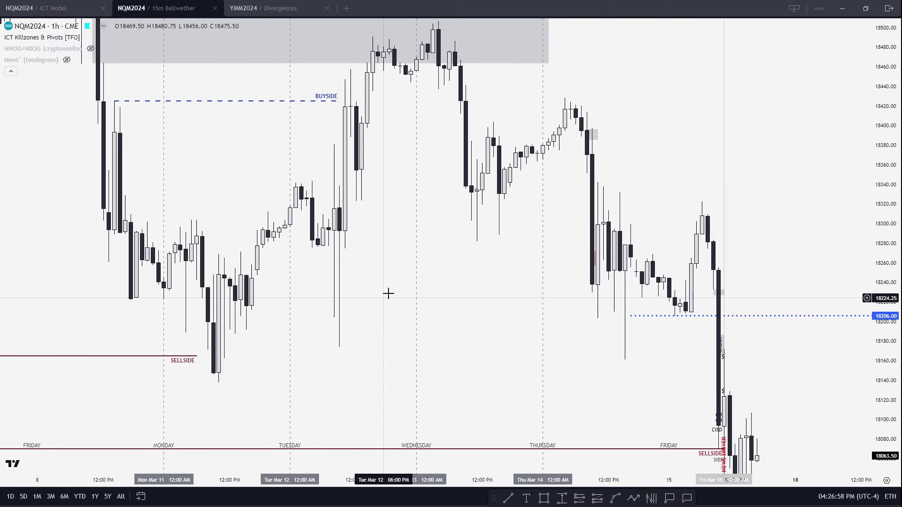
Step: Draw a rectangle from 18412.00 to 18384.50 over Wednesday March 13's drop and apply the SIBI template
key(alt+shift+r)
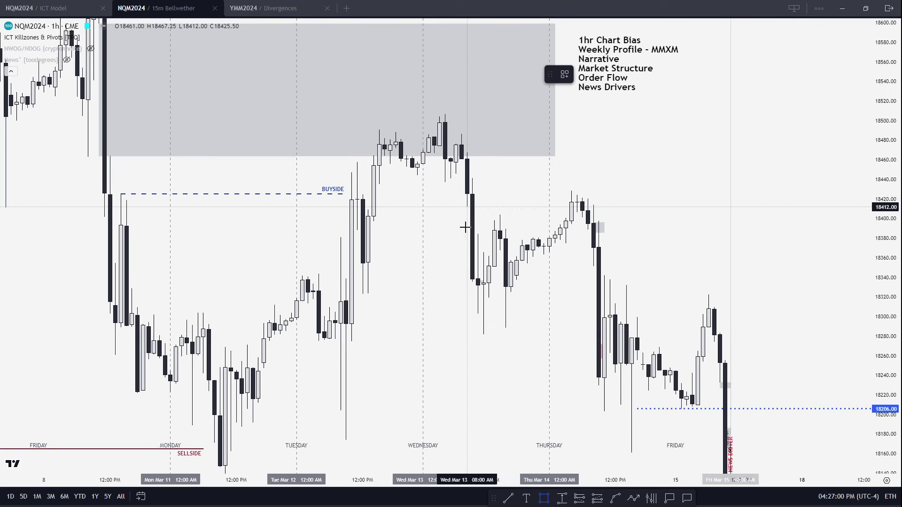
mouse_move(466, 207)
mouse_down()
mouse_move(484, 249)
mouse_move(484, 234)
mouse_move(539, 220)
mouse_up()
click(574, 74)
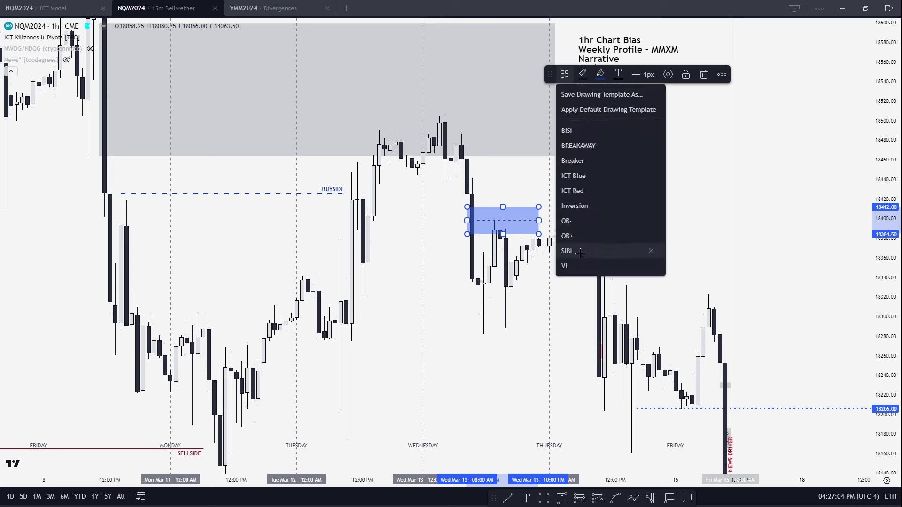
click(611, 252)
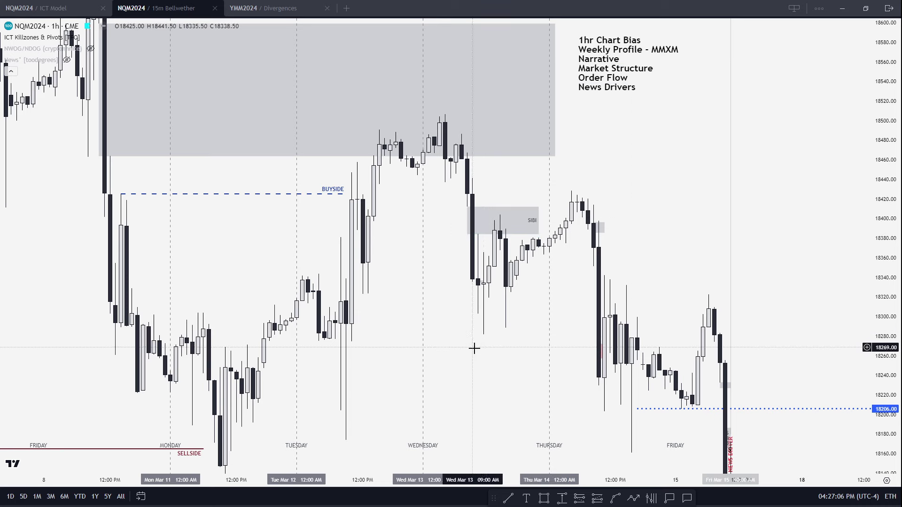
Step: Draw a short red horizontal line at 18281.75 from Wednesday March 13's 11:00 AM low
drag(461, 338, 538, 341)
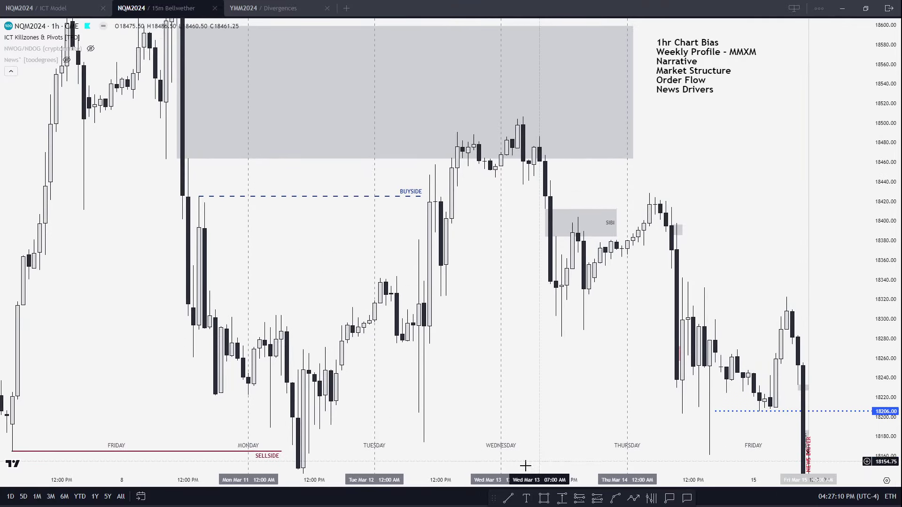
click(508, 498)
drag(559, 348, 612, 336)
click(590, 365)
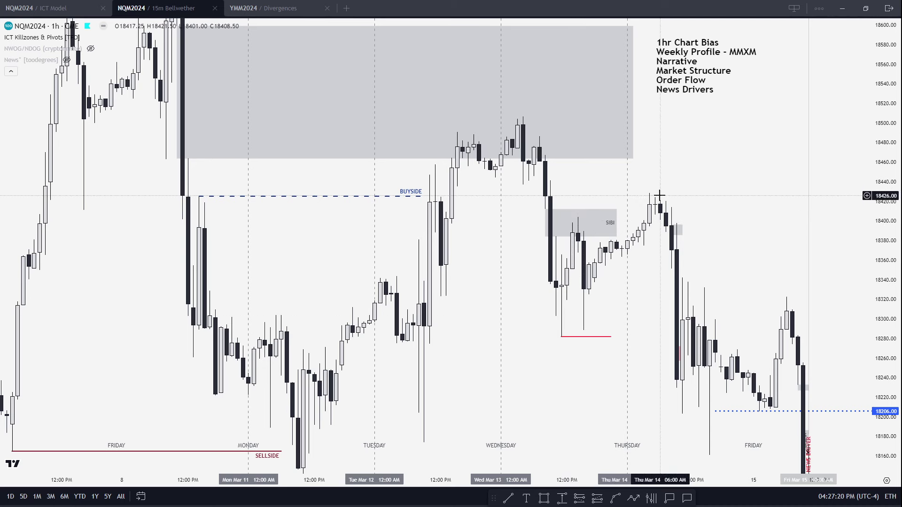
Step: Extend the Wednesday SIBI box forward to Thursday March 14's morning sell-off
drag(616, 209, 645, 210)
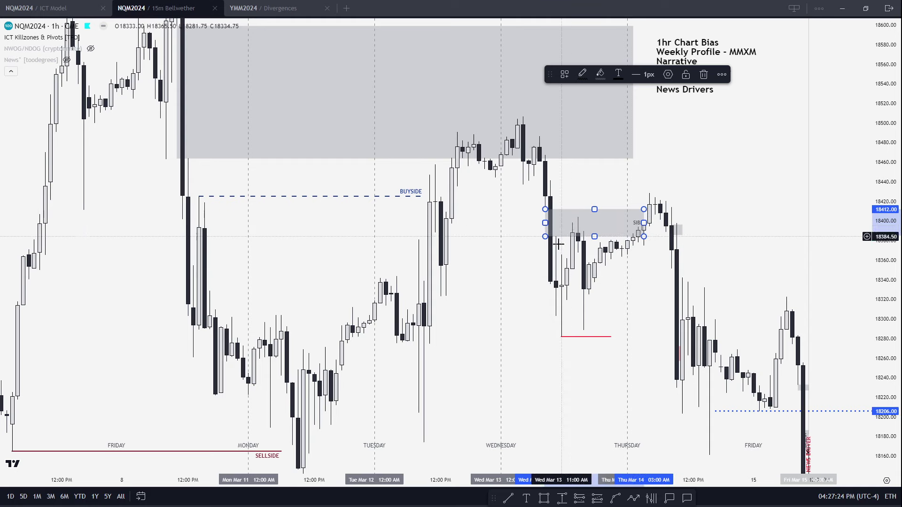
drag(649, 213, 690, 213)
click(608, 201)
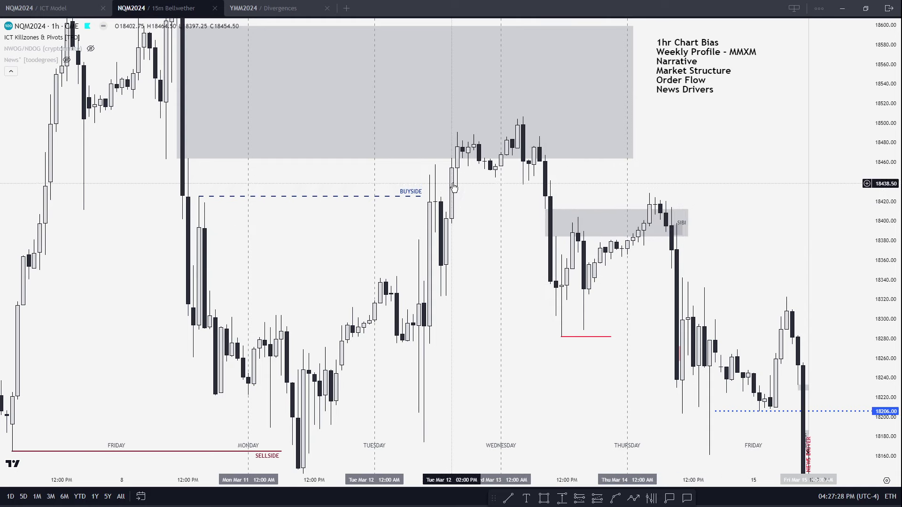
Step: Extend the red line under Wednesday's low forward to Thursday March 14's sharp drop
scroll(502, 304, right, 3)
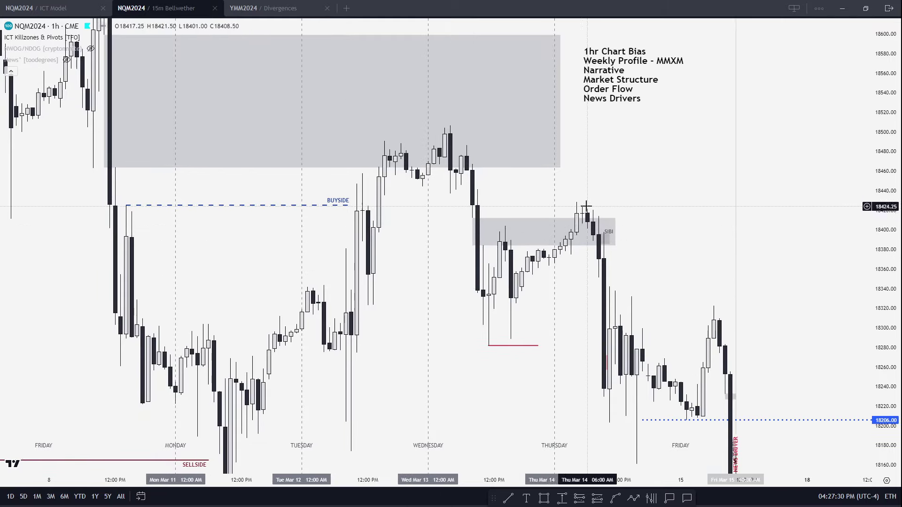
drag(542, 346, 593, 346)
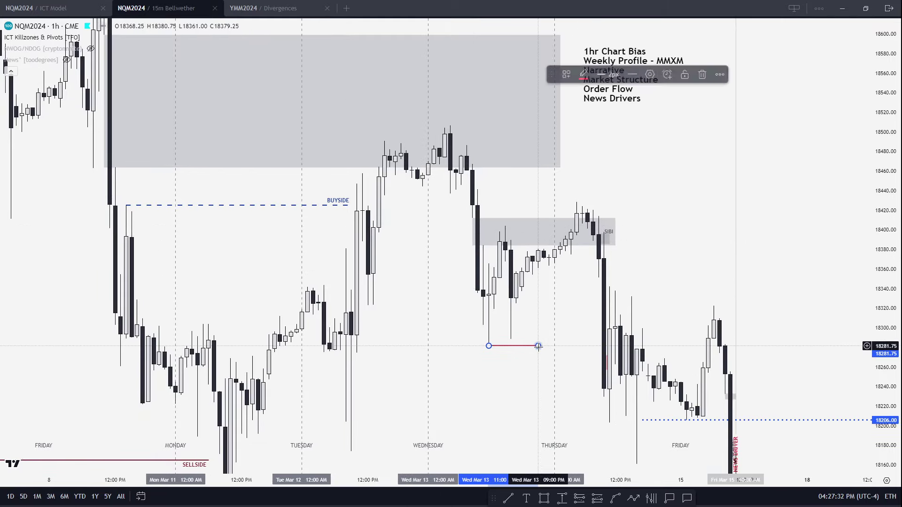
click(568, 187)
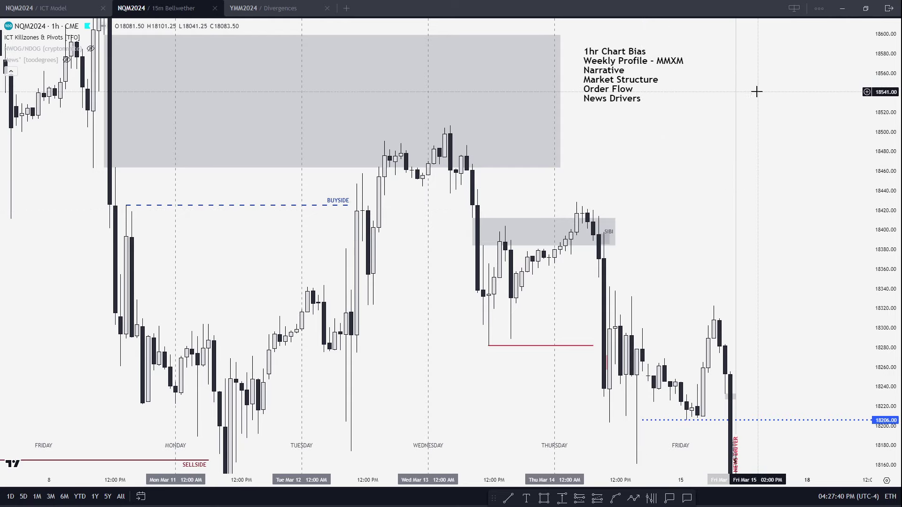
Step: Move the "1hr Chart Bias" checklist note into the empty space beyond Friday March 15's candles
scroll(751, 160, down, 3)
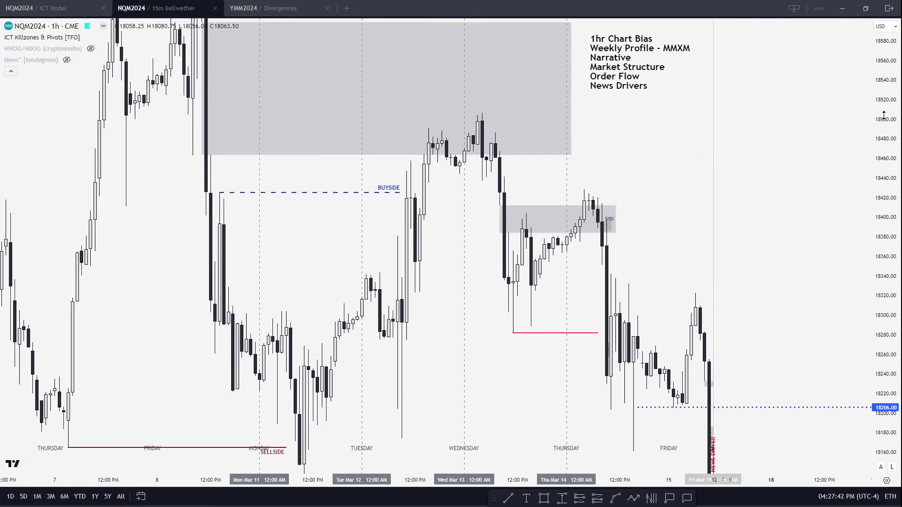
scroll(718, 231, down, 3)
scroll(718, 231, down, 2)
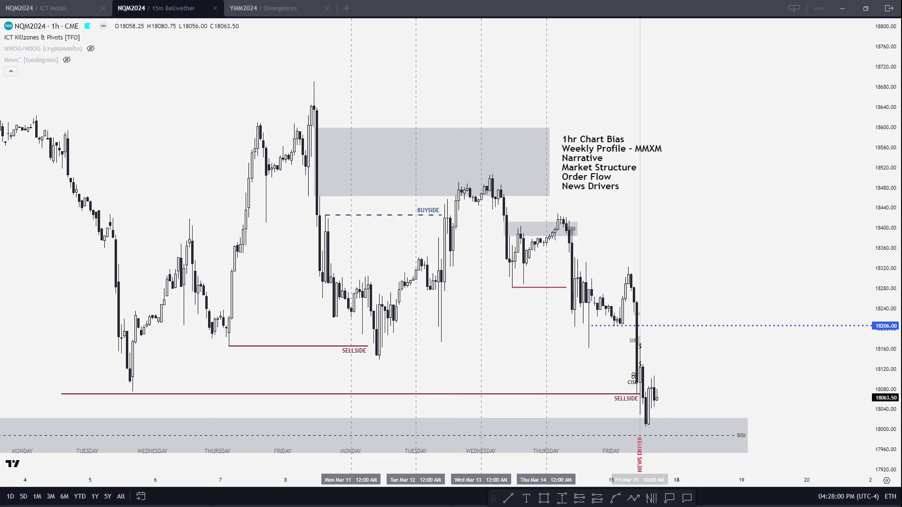
drag(559, 175, 641, 178)
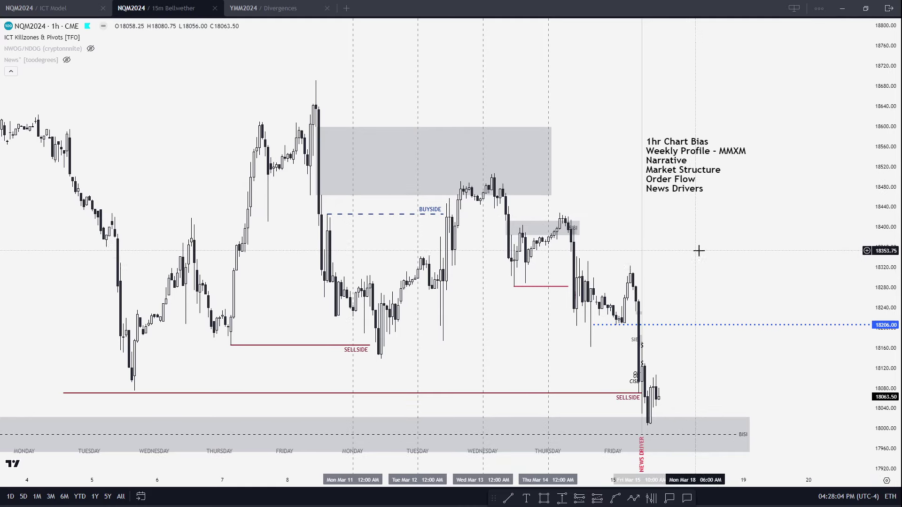
Step: Examine the NQM2024 hourly price action from the March 8 high through the Friday March 15 decline
drag(887, 248, 890, 189)
scroll(795, 264, up, 2)
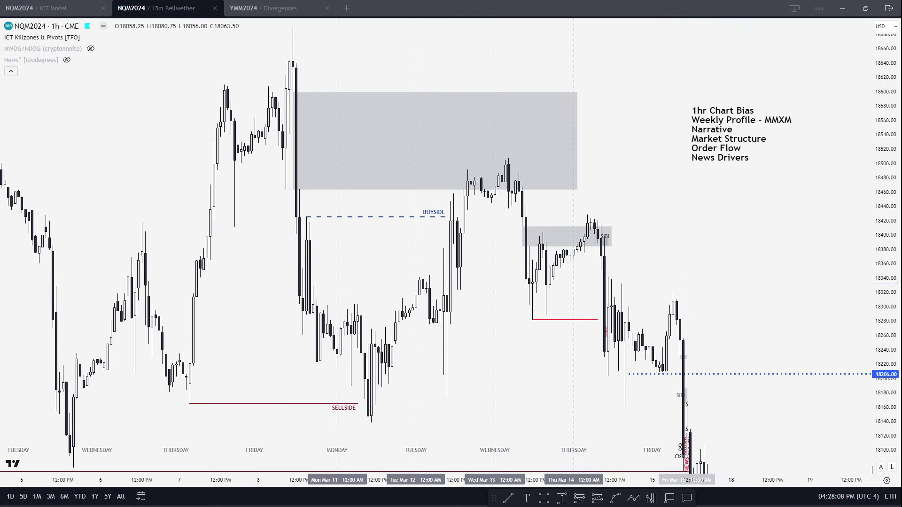
scroll(819, 241, up, 1)
scroll(819, 241, up, 1)
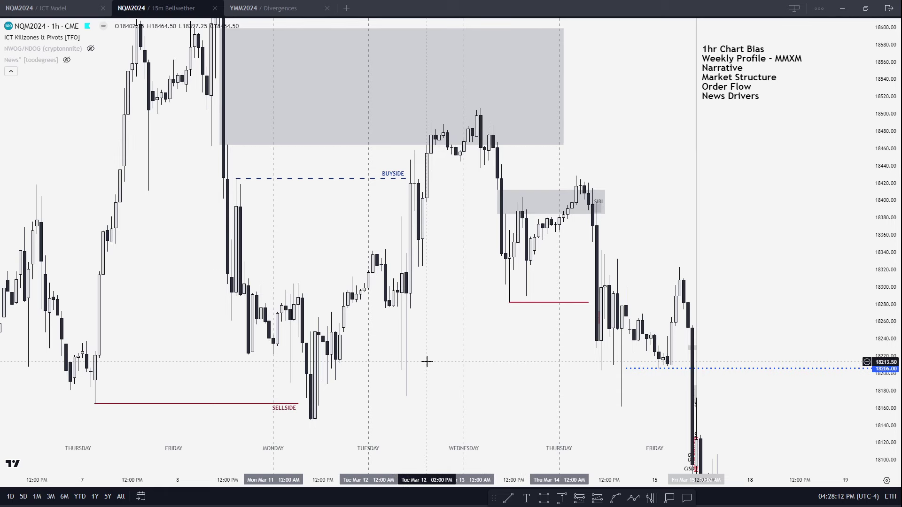
drag(430, 361, 464, 341)
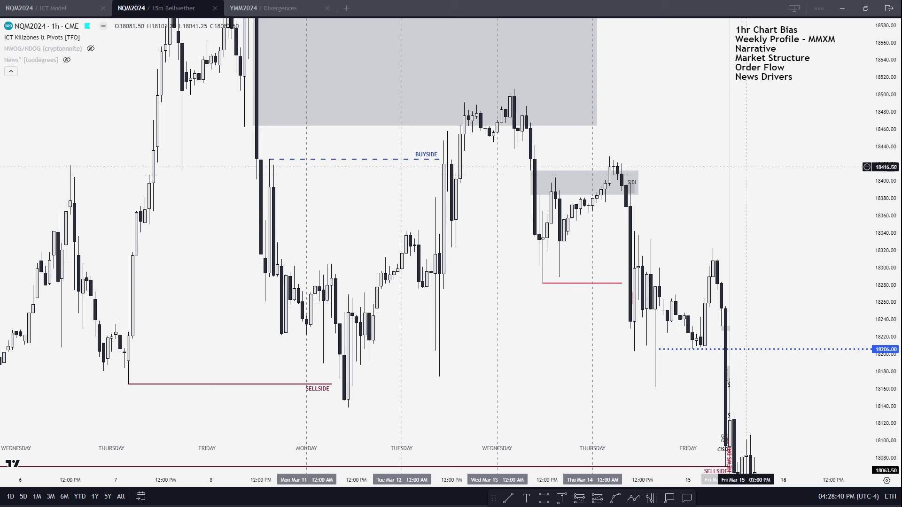
drag(792, 67, 702, 149)
scroll(702, 156, down, 2)
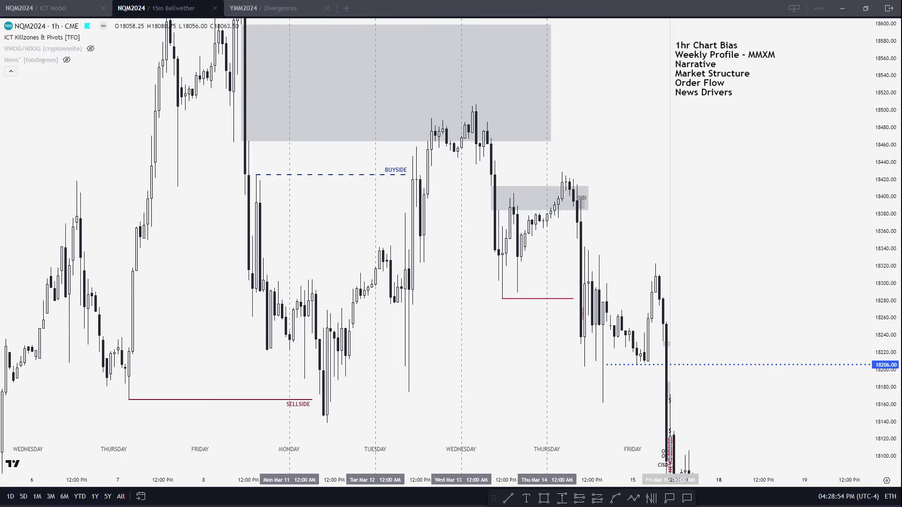
scroll(735, 239, down, 5)
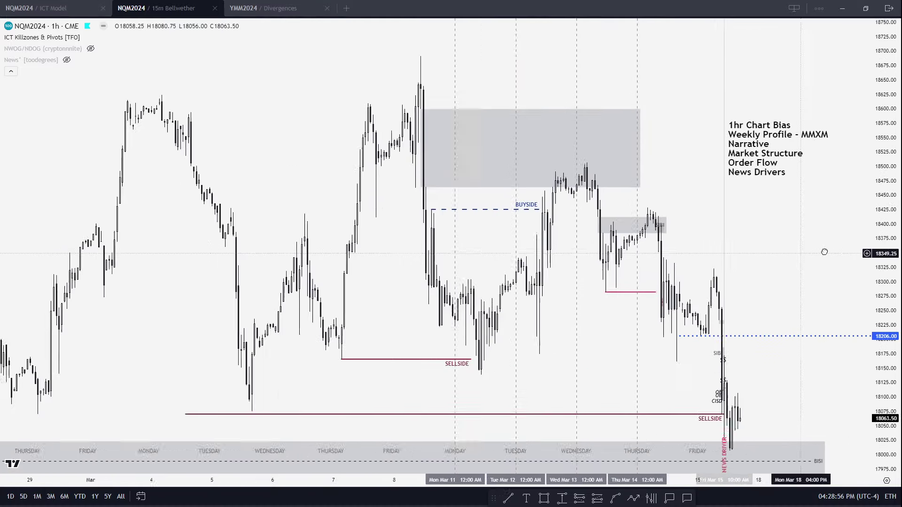
scroll(824, 252, up, 4)
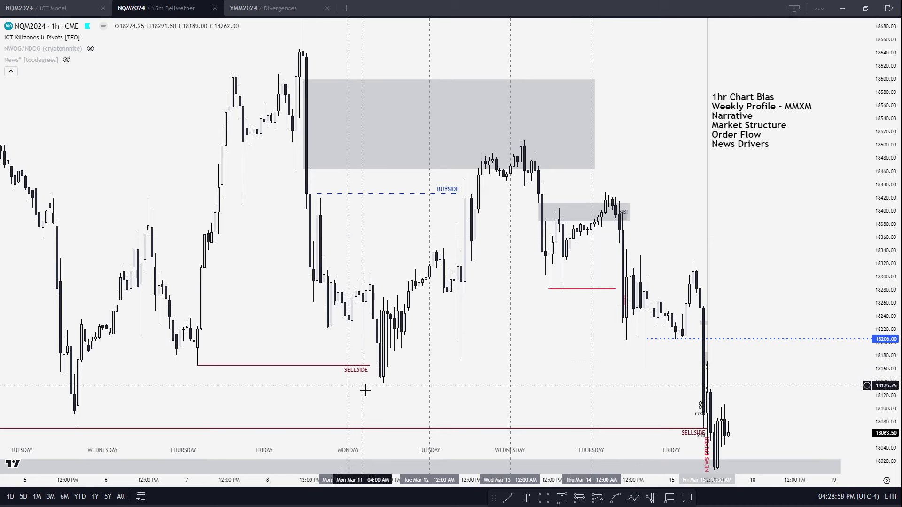
Step: Switch the NQM2024 chart to the daily timeframe and examine the February and March candles above the BISI zone
mouse_move(80, 54)
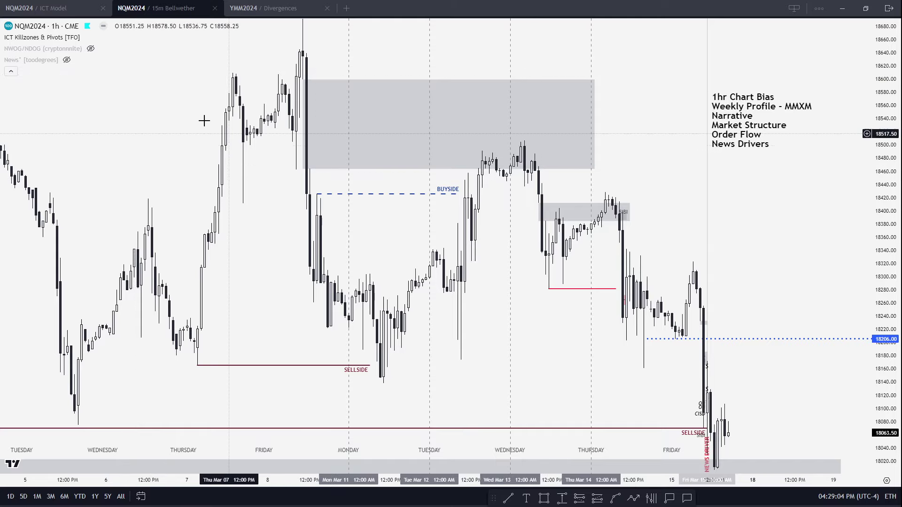
text(D)
key(Return)
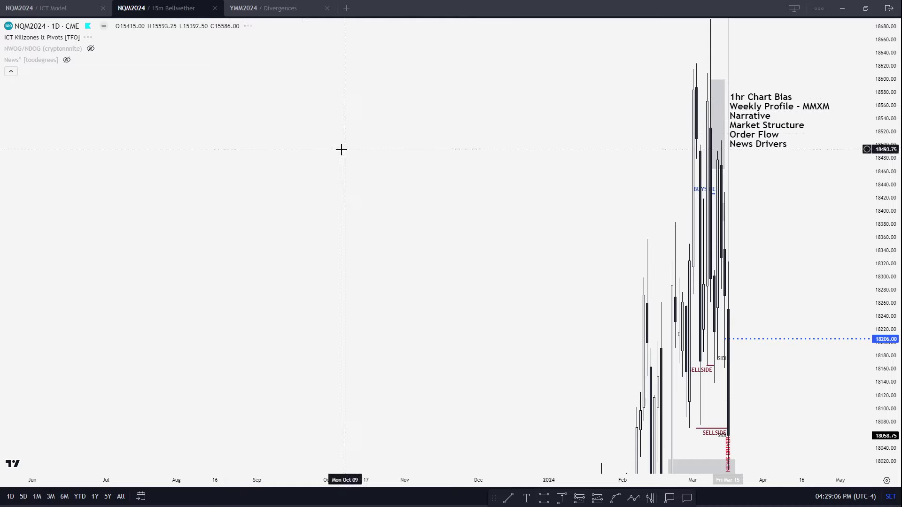
scroll(340, 149, up, 5)
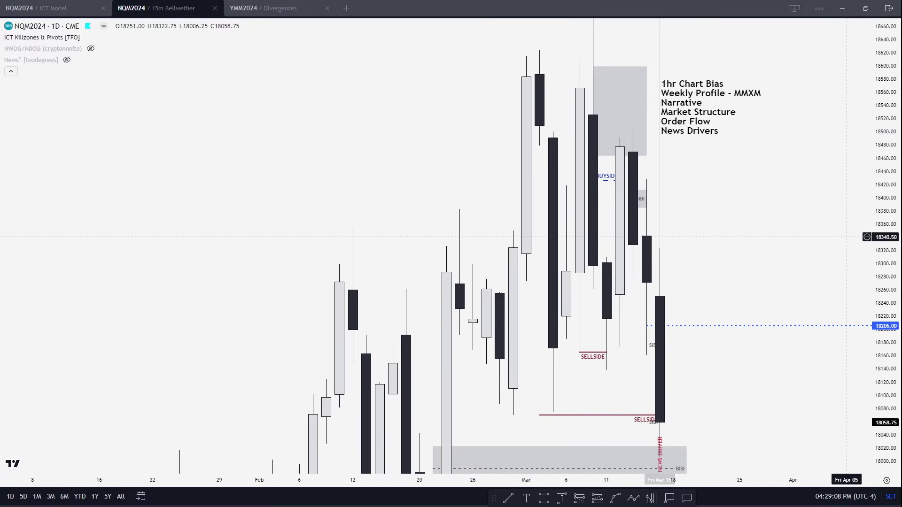
scroll(817, 209, down, 5)
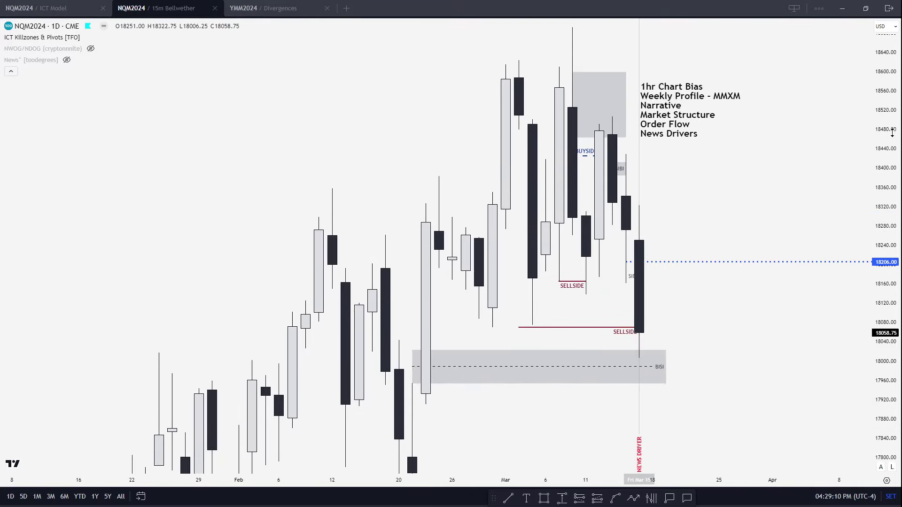
scroll(864, 216, up, 2)
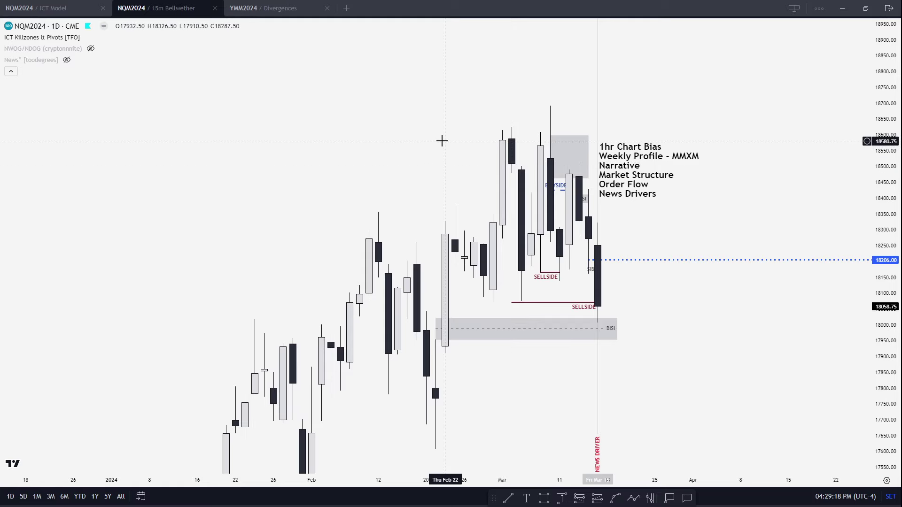
Step: Switch the chart to the 4-hour timeframe and review the price swings between the upper grey zone and the BISI zone
text(4h)
key(Return)
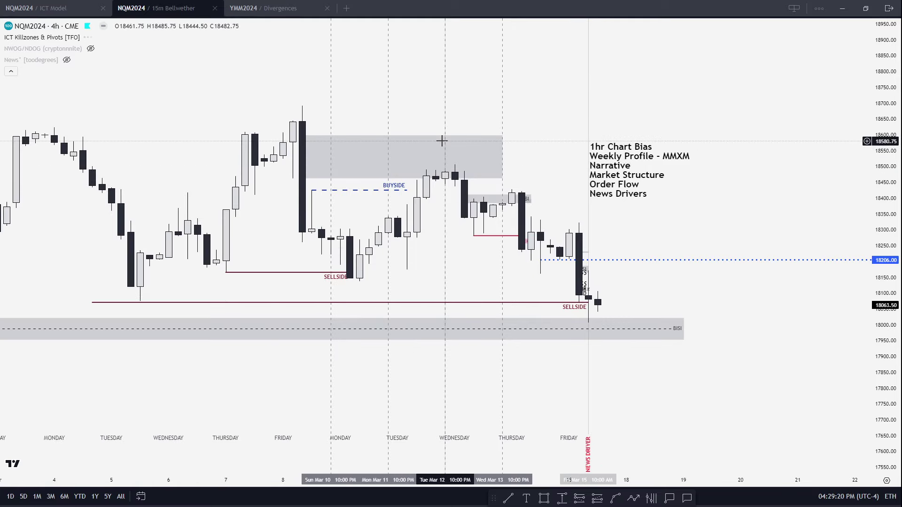
scroll(442, 141, down, 4)
click(600, 179)
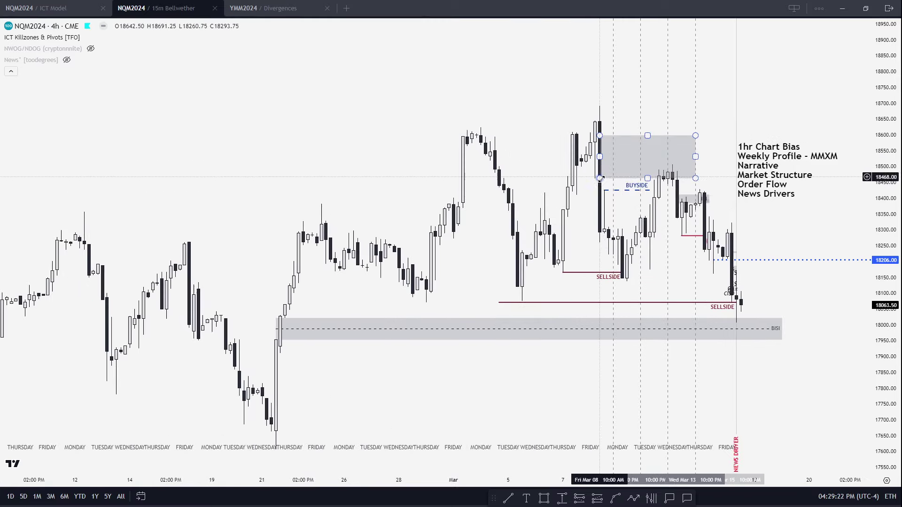
Step: Return the chart to the 1-hour timeframe and review the two weeks from March 4 to March 15
text(1)
key(Return)
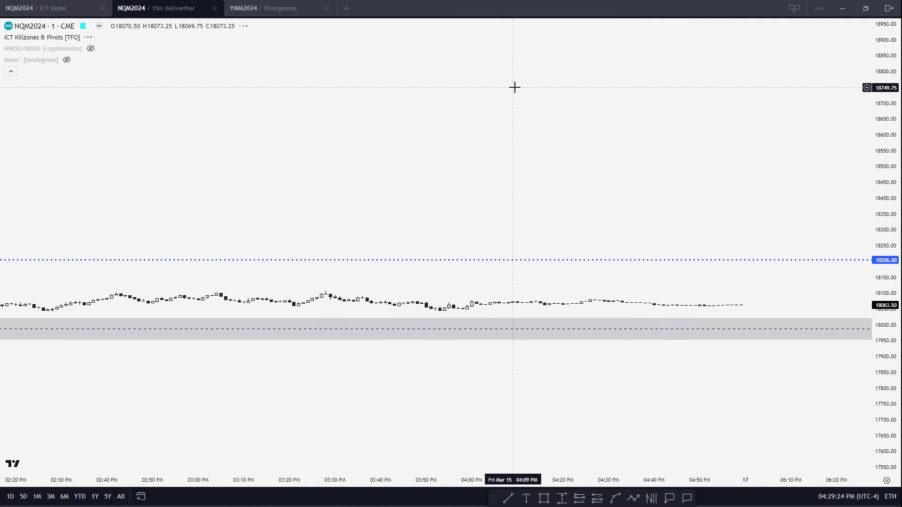
text(1h)
key(Return)
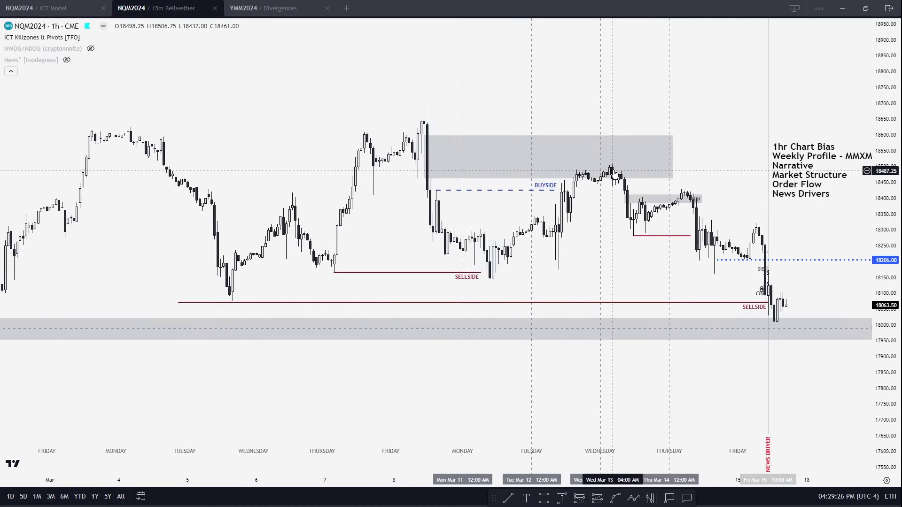
drag(584, 195, 525, 199)
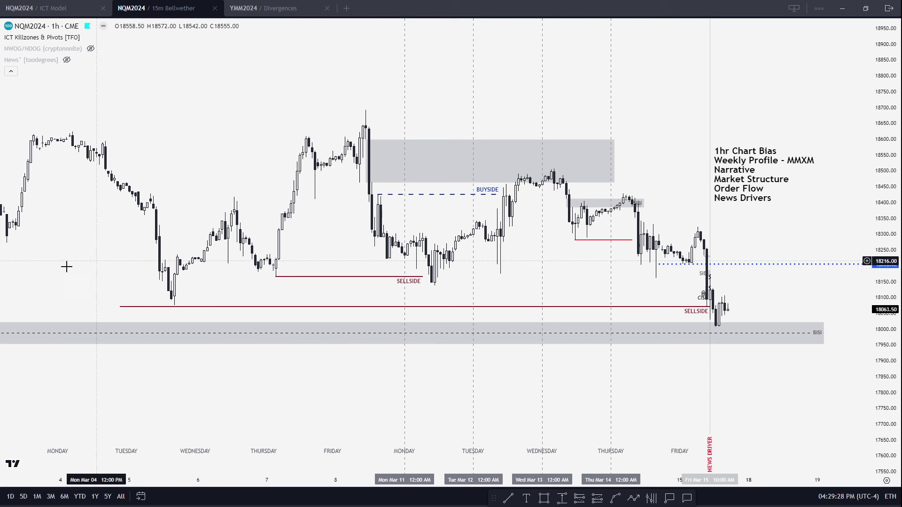
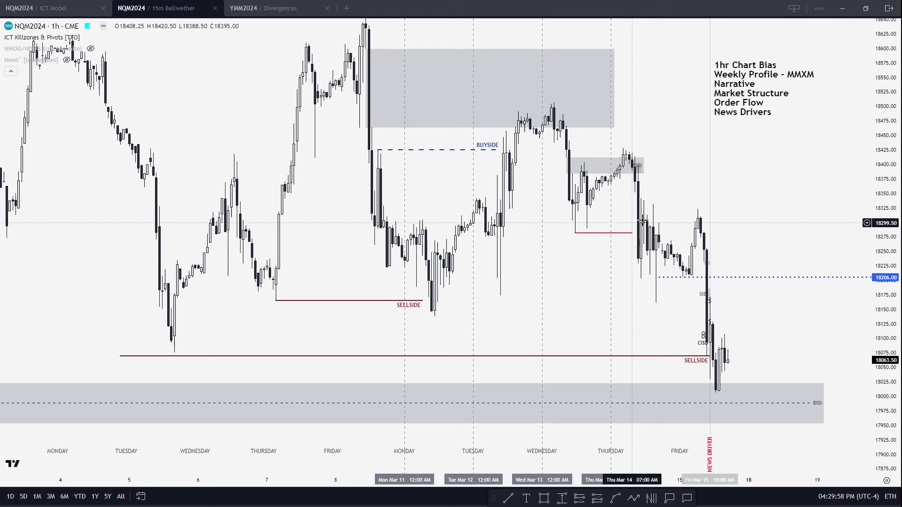
Step: Switch the chart to the 15-minute timeframe and examine the Wednesday March 13 move around 9:30
mouse_move(75, 48)
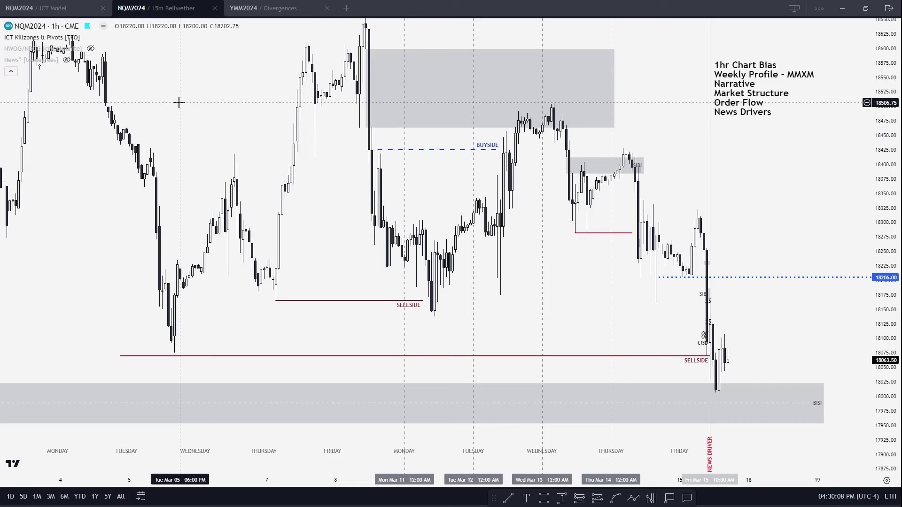
text(15)
key(Return)
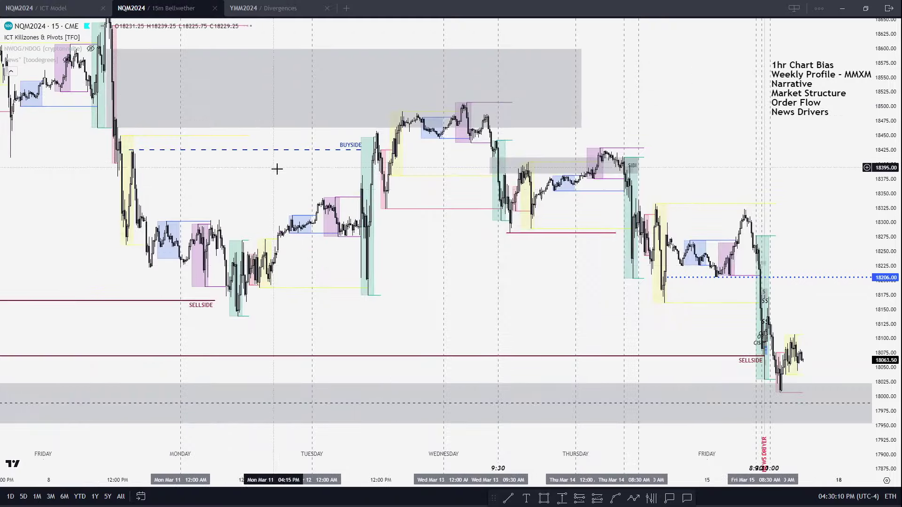
drag(420, 269, 431, 300)
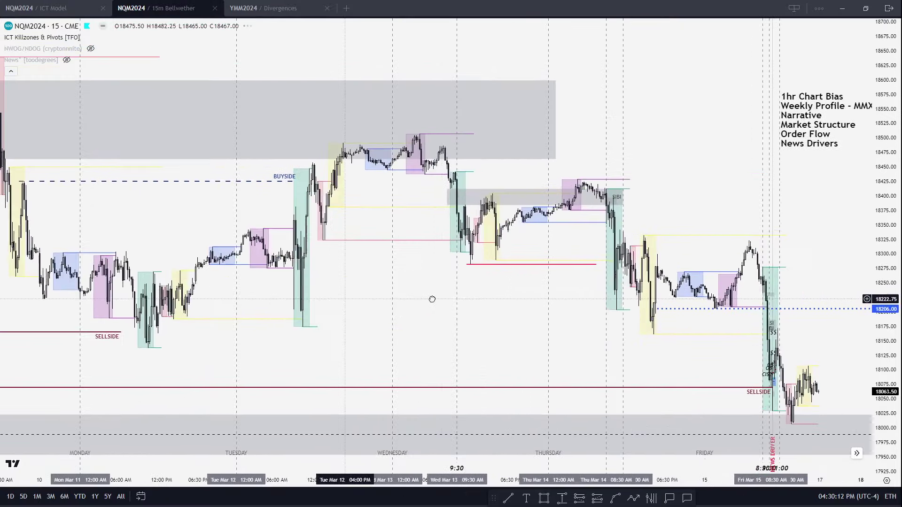
scroll(850, 209, up, 5)
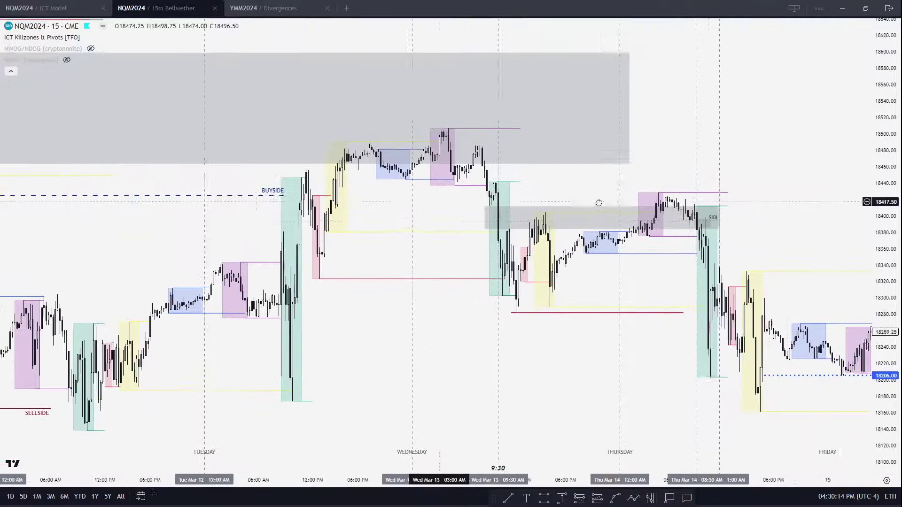
scroll(827, 62, up, 3)
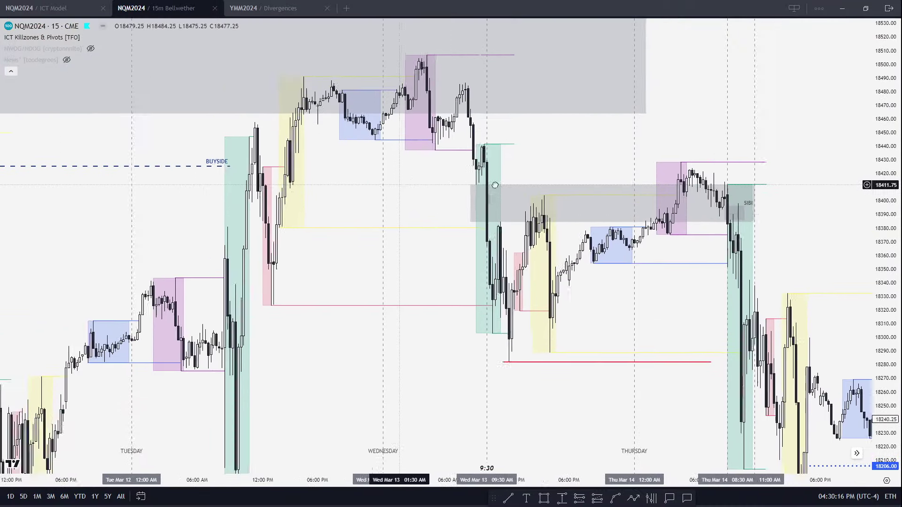
drag(425, 164, 457, 194)
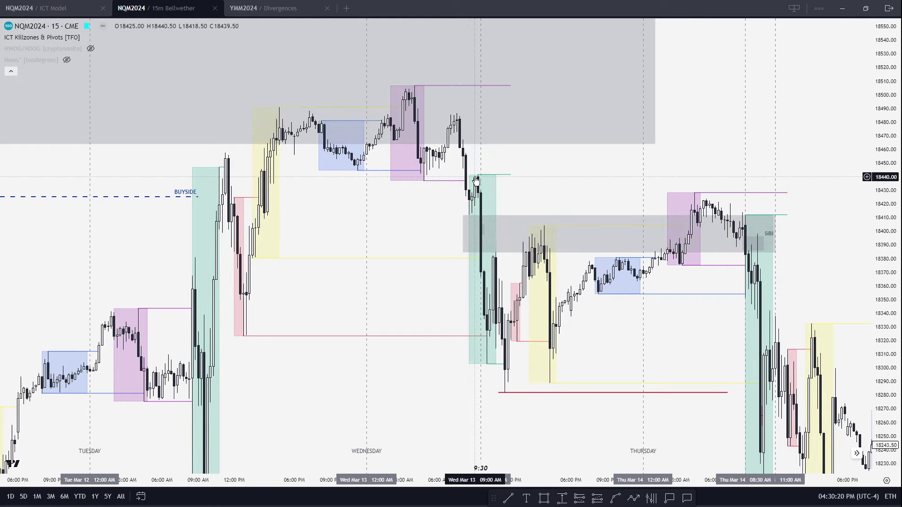
Step: Examine the 15-minute morning sell-offs on Thursday March 14 and Friday March 15
drag(485, 345, 359, 320)
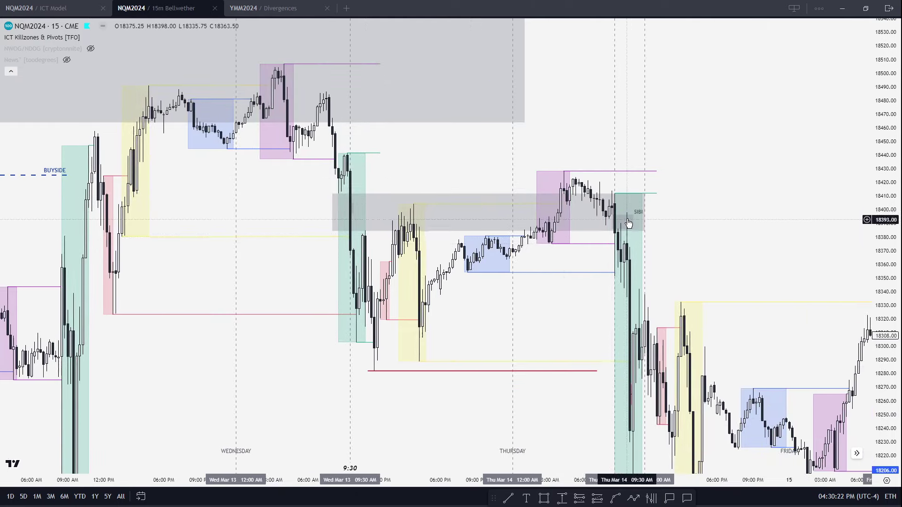
drag(691, 223, 475, 73)
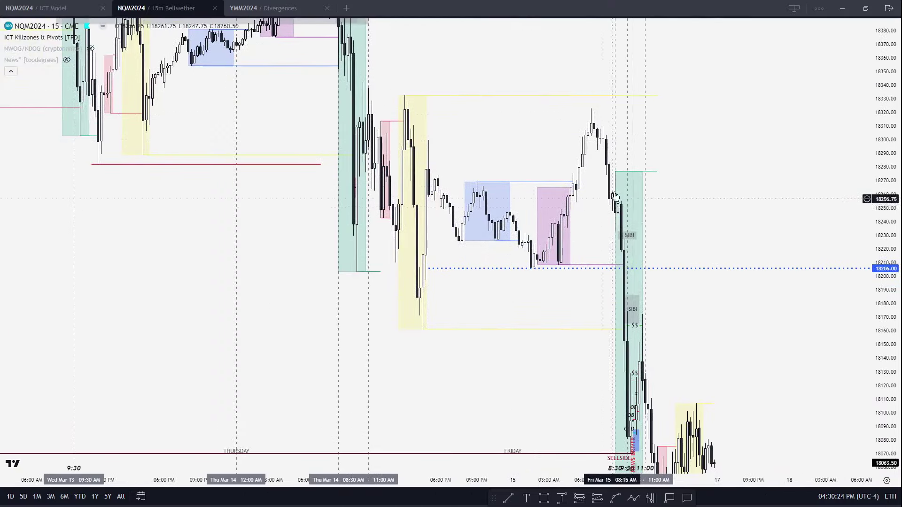
drag(393, 347, 717, 346)
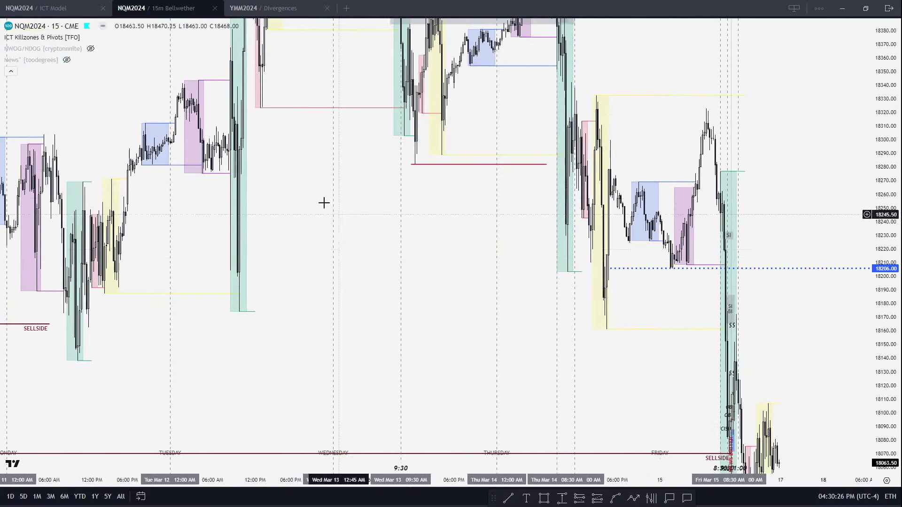
Step: Examine the Tuesday March 12 sessions on the 15-minute chart, including the morning swing and the afternoon rally
drag(322, 201, 531, 304)
scroll(531, 305, up, 4)
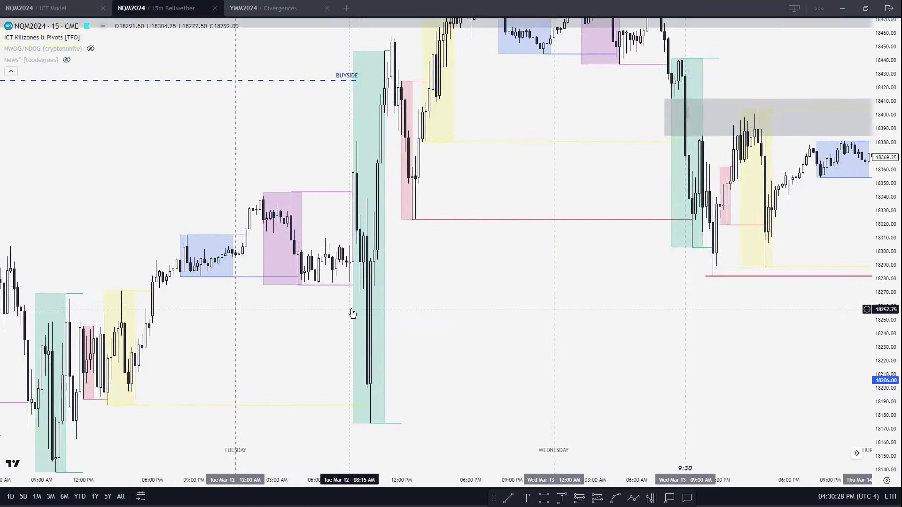
drag(467, 300, 554, 308)
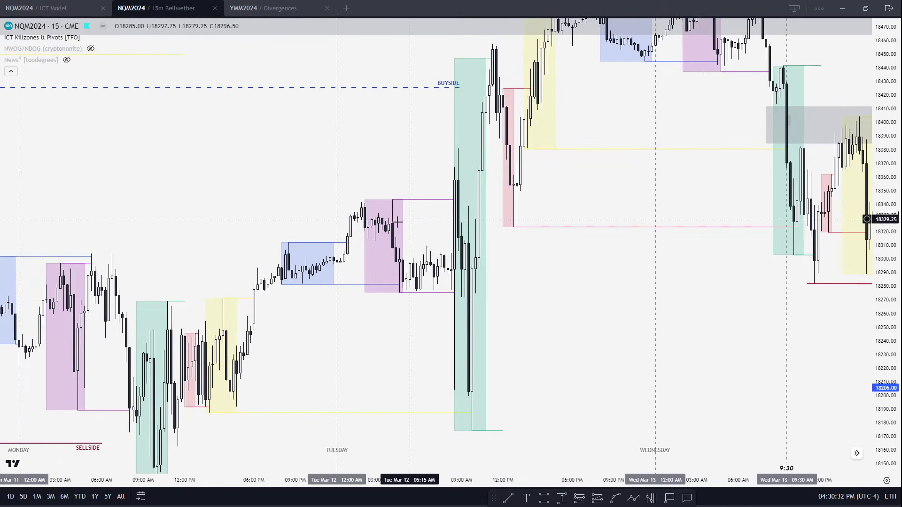
drag(506, 187, 491, 243)
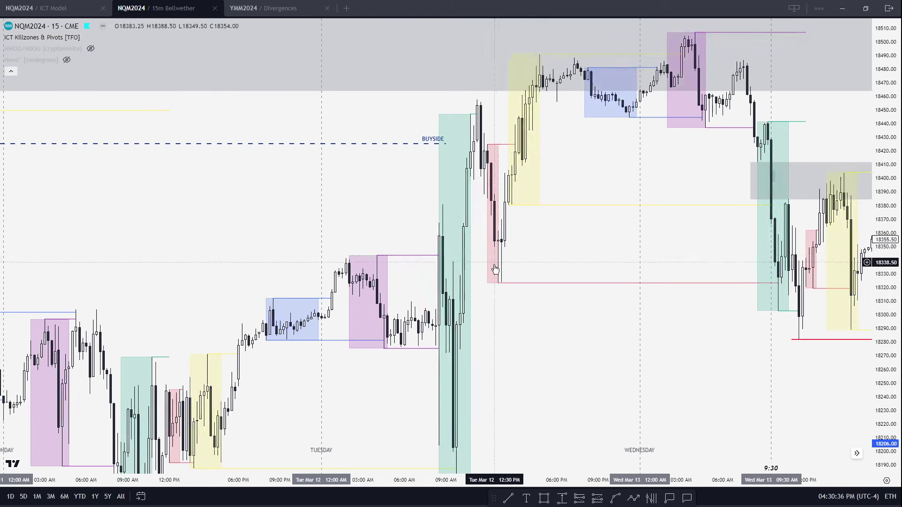
drag(495, 269, 478, 302)
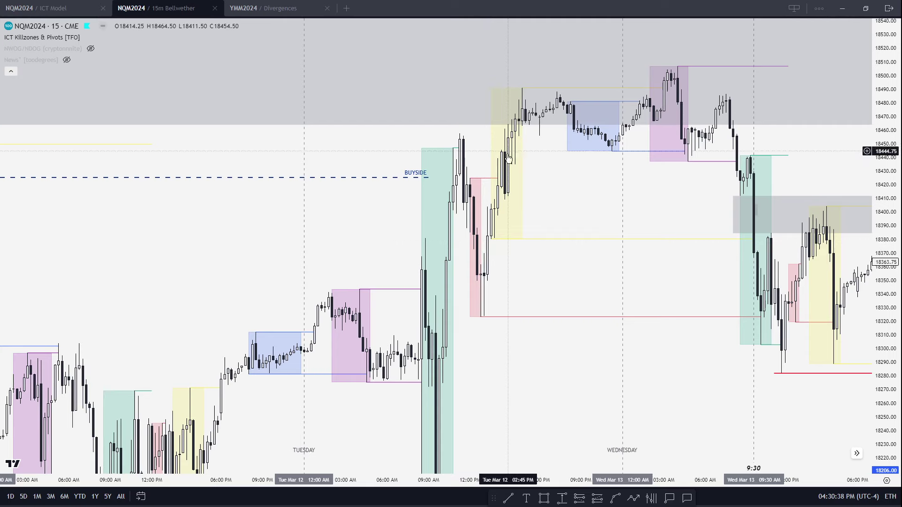
Step: Mark the small price gap near 18410 in Tuesday March 12's afternoon rally with a rectangle and delete it
key(alt+shift+r)
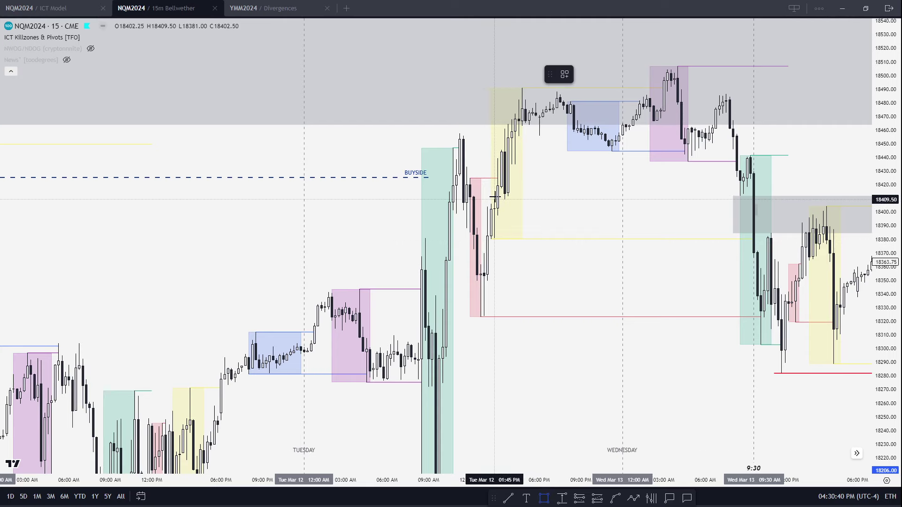
drag(495, 198, 525, 188)
click(507, 210)
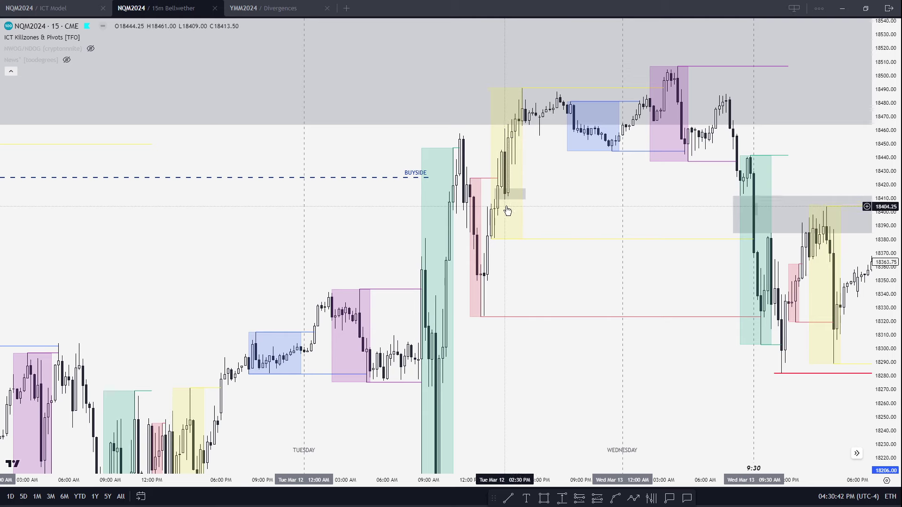
click(521, 197)
drag(523, 198, 436, 186)
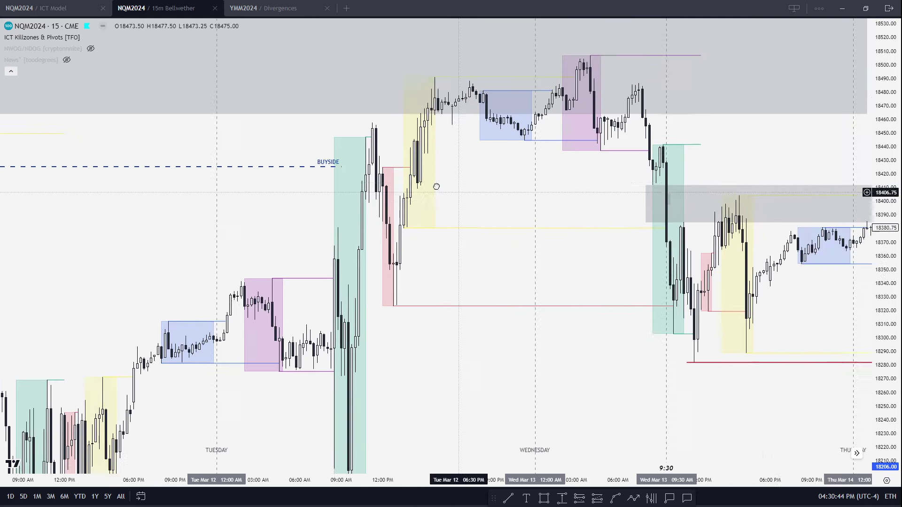
Step: Switch to the ICT Model chart layout and look over its 5-minute NQM2024 chart
drag(459, 241, 383, 207)
scroll(165, 139, up, 2)
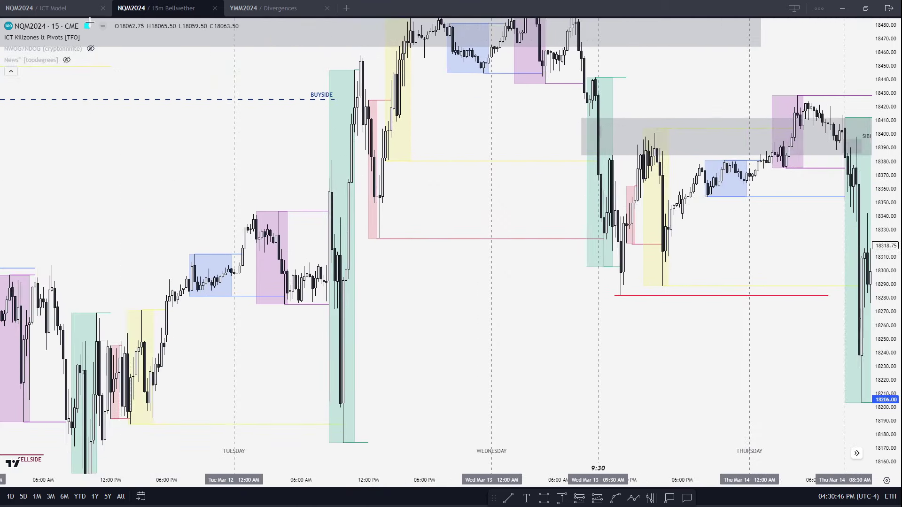
click(87, 8)
scroll(469, 205, down, 2)
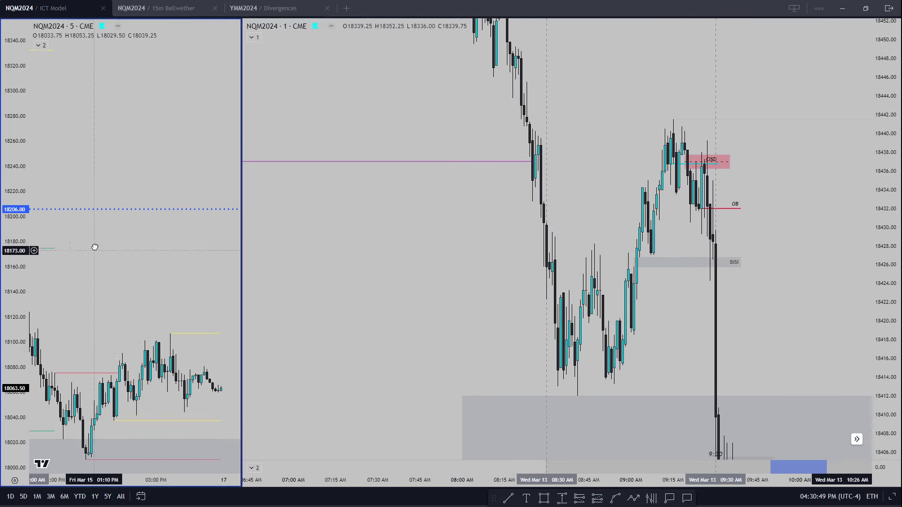
Step: Examine the Wednesday March 13 sell-off around 9:30 on the 1-minute chart and compare it with the 15m Bellwether layout
scroll(94, 247, left, 10)
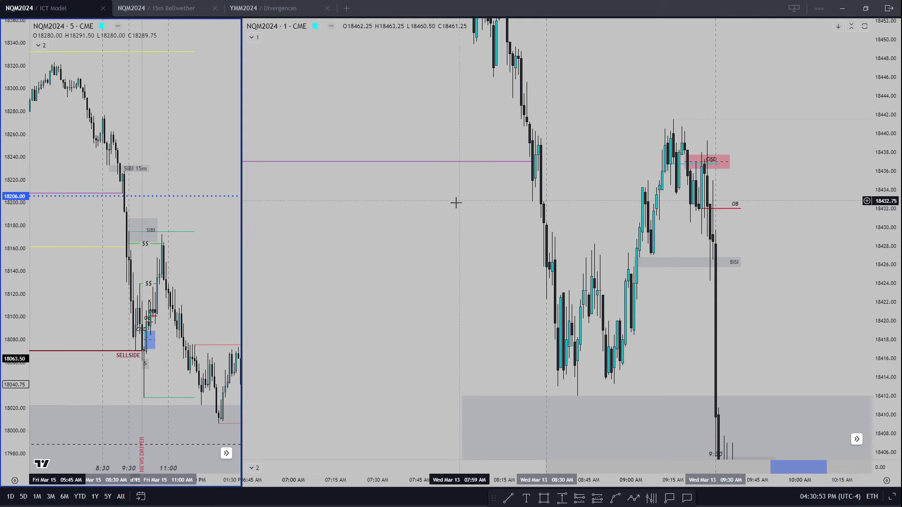
scroll(748, 191, up, 2)
drag(775, 265, 734, 263)
scroll(734, 263, down, 3)
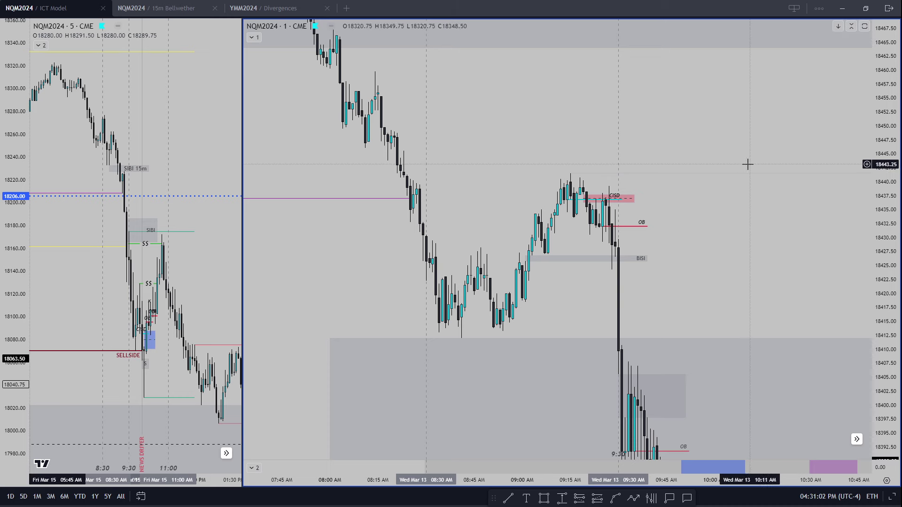
drag(727, 277, 649, 97)
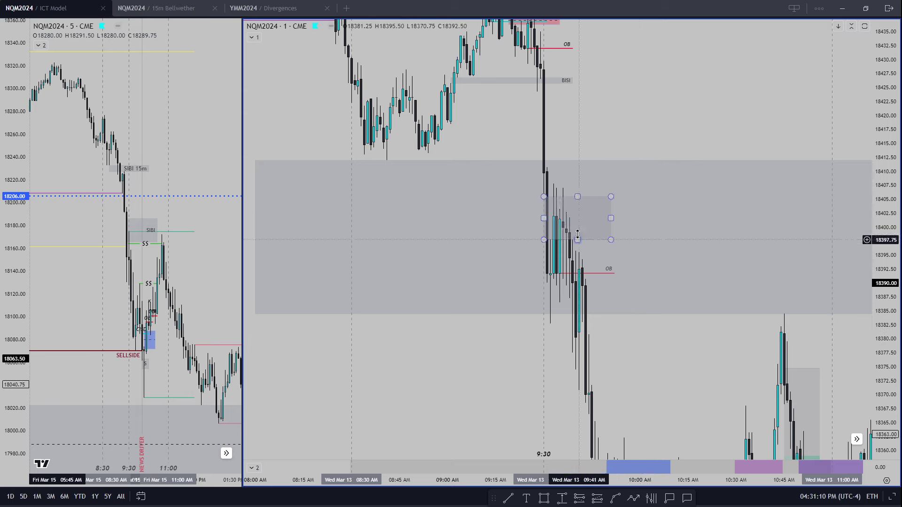
drag(622, 140, 499, 316)
click(155, 10)
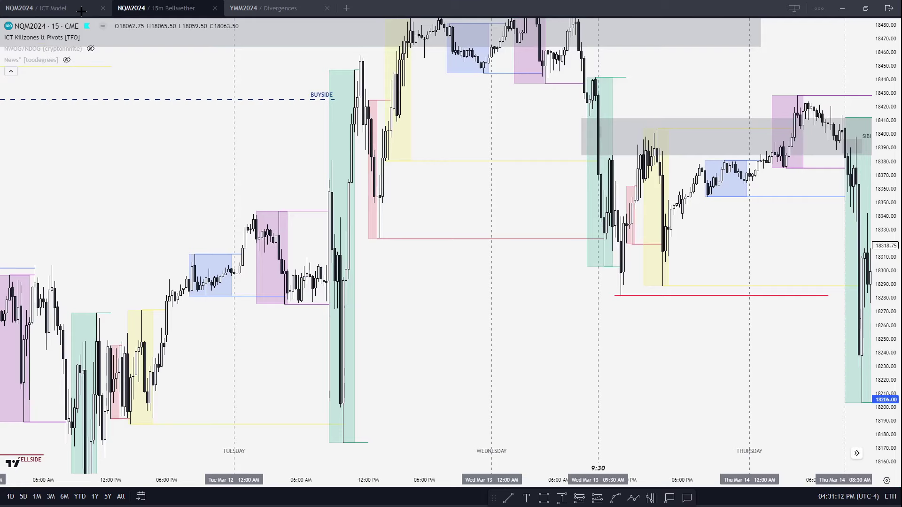
click(82, 10)
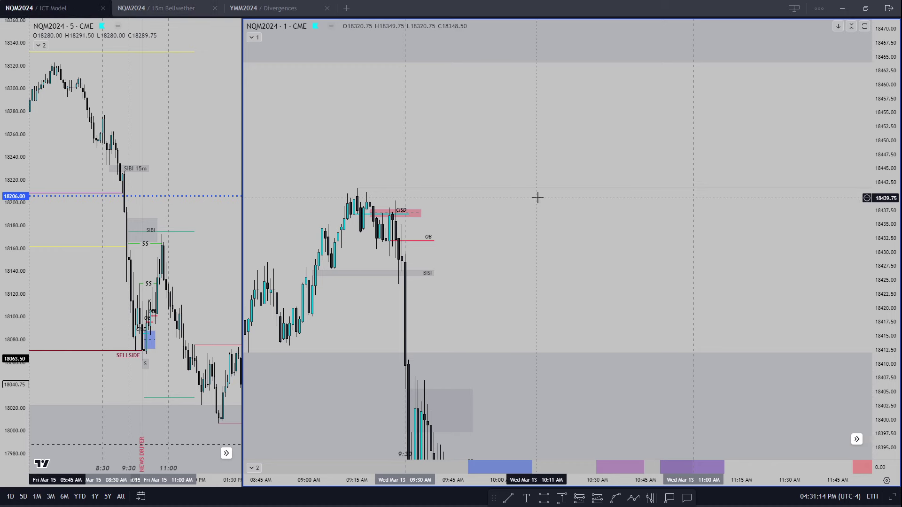
Step: Sketch a zigzag path in the blank area after 11:30 AM: consolidation near 18429, stepped rally to about 18456, stepped decline to about 18426
mouse_move(538, 197)
mouse_down()
mouse_move(415, 295)
mouse_move(368, 226)
mouse_up()
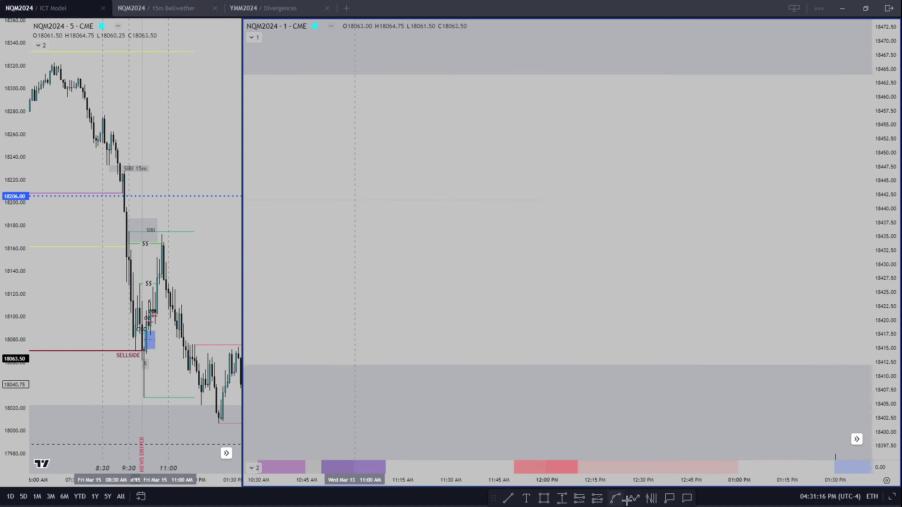
click(629, 499)
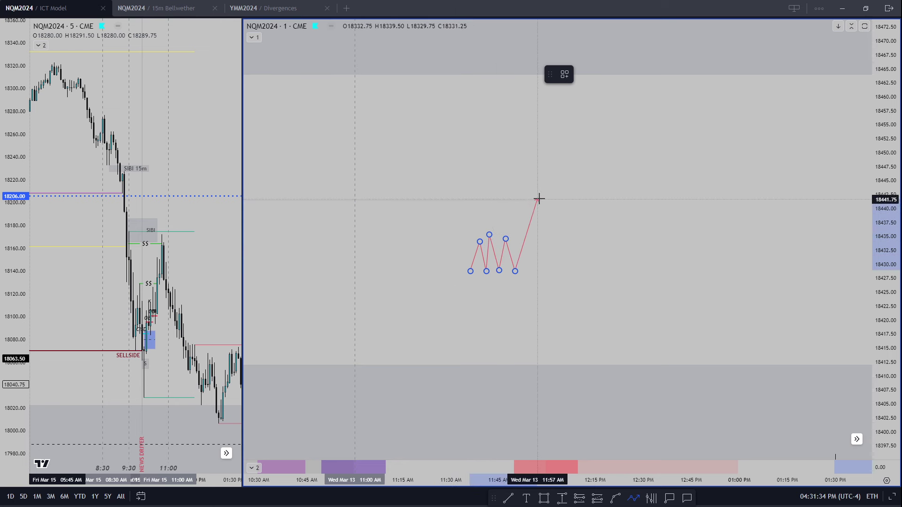
click(540, 225)
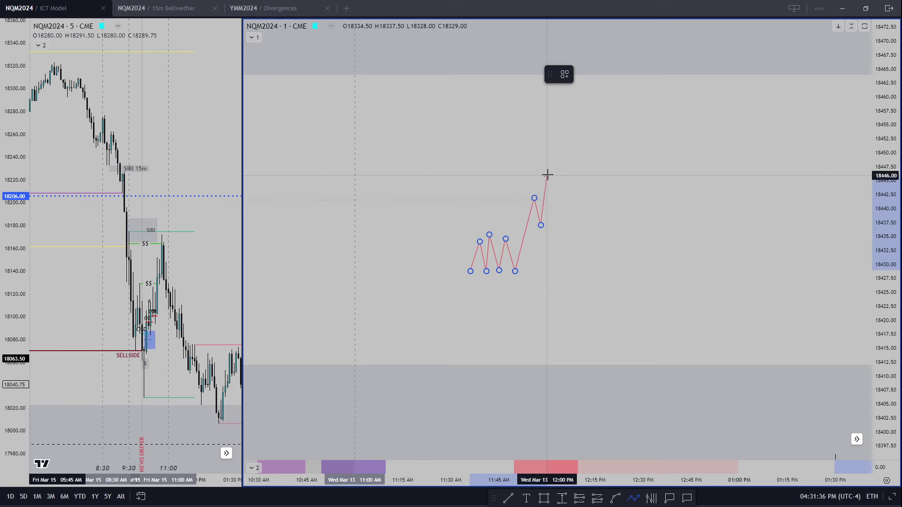
click(562, 187)
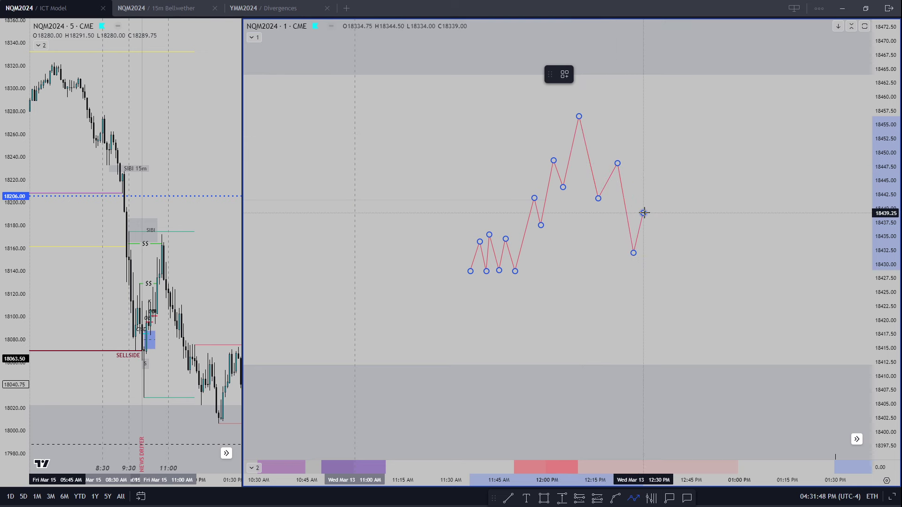
double_click(669, 288)
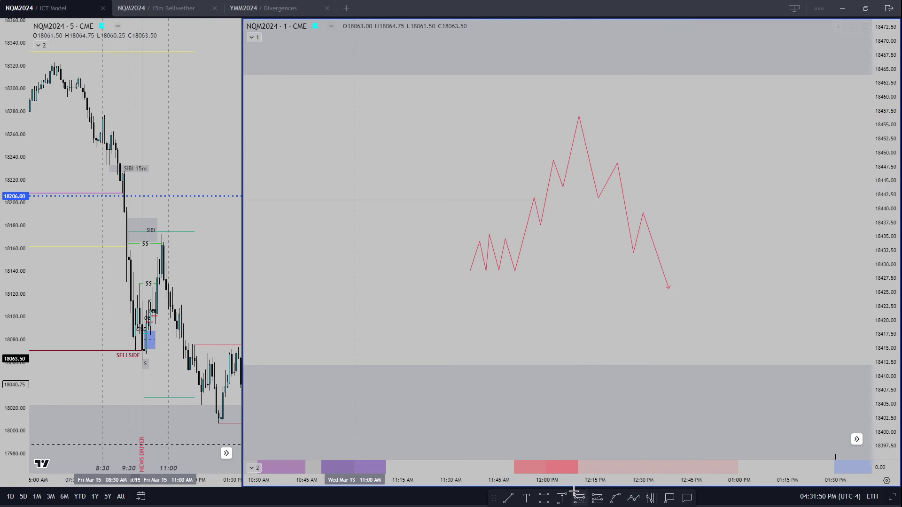
Step: Mark the path's last lower high with a rectangle and place a price range from 18444.50 to 18440.25 just above it
drag(620, 207, 675, 229)
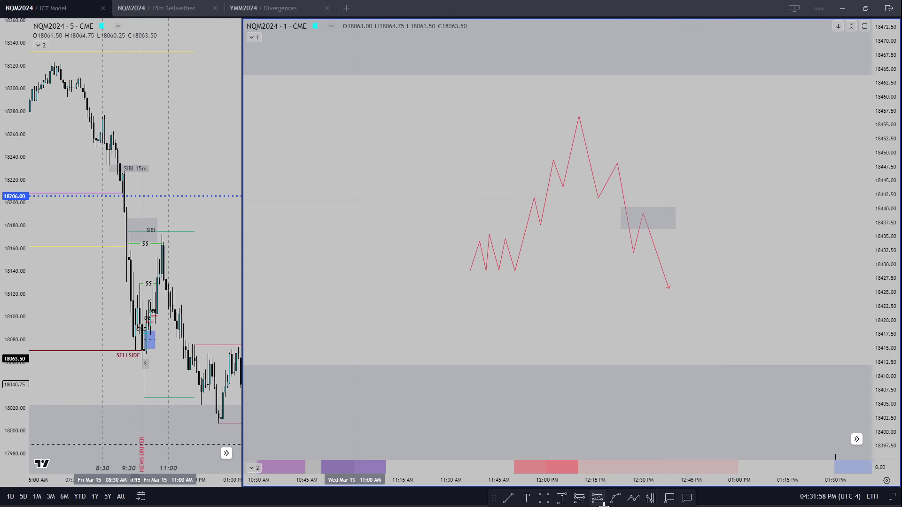
click(561, 497)
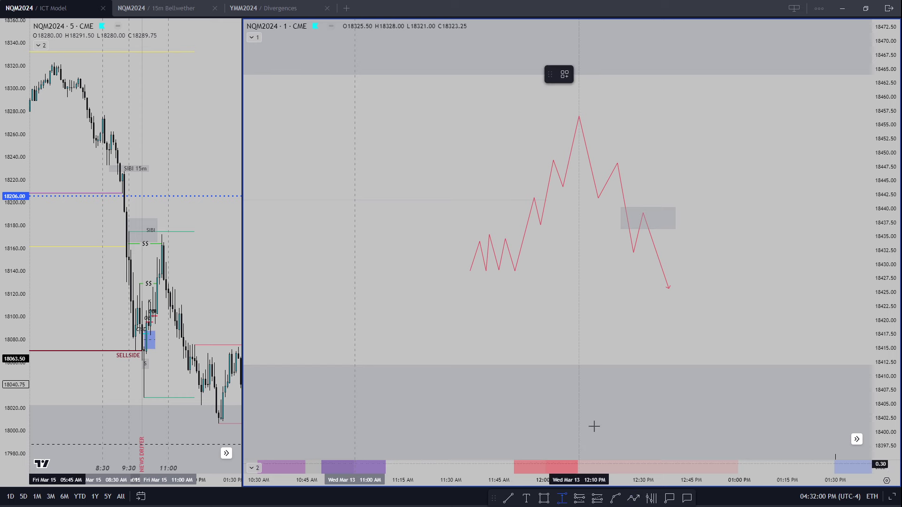
click(640, 184)
click(642, 208)
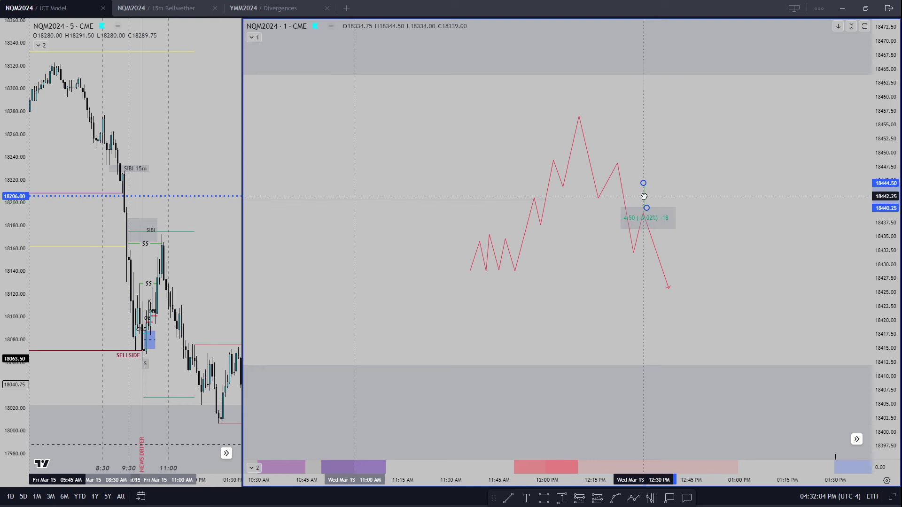
click(670, 187)
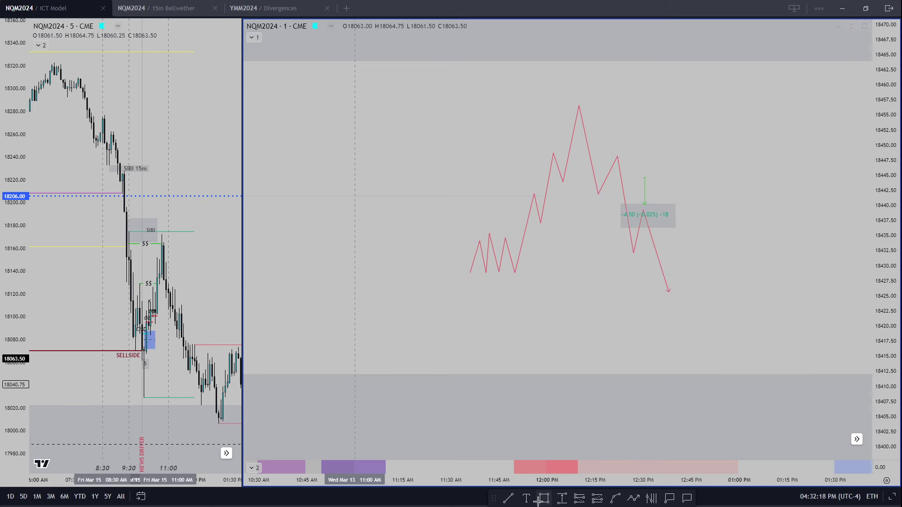
key(alt+shift+r)
drag(590, 199, 695, 288)
key(Escape)
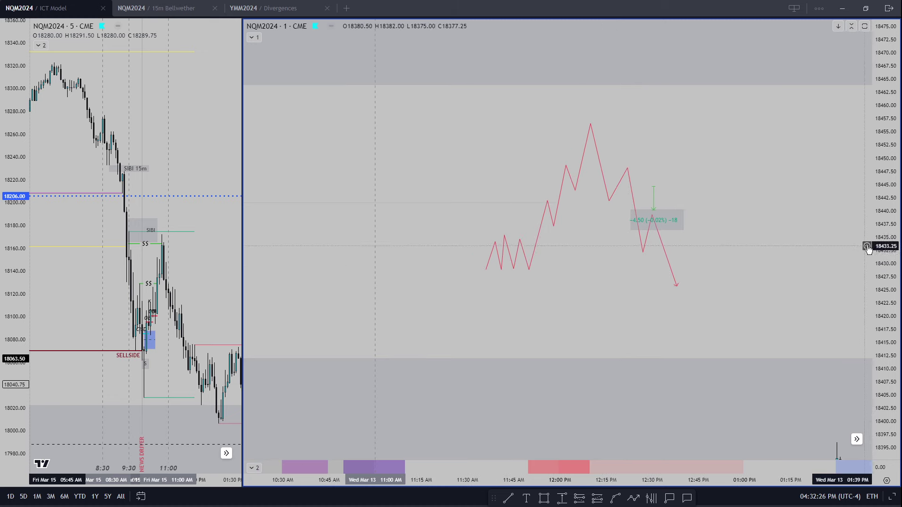
scroll(529, 233, down, 1)
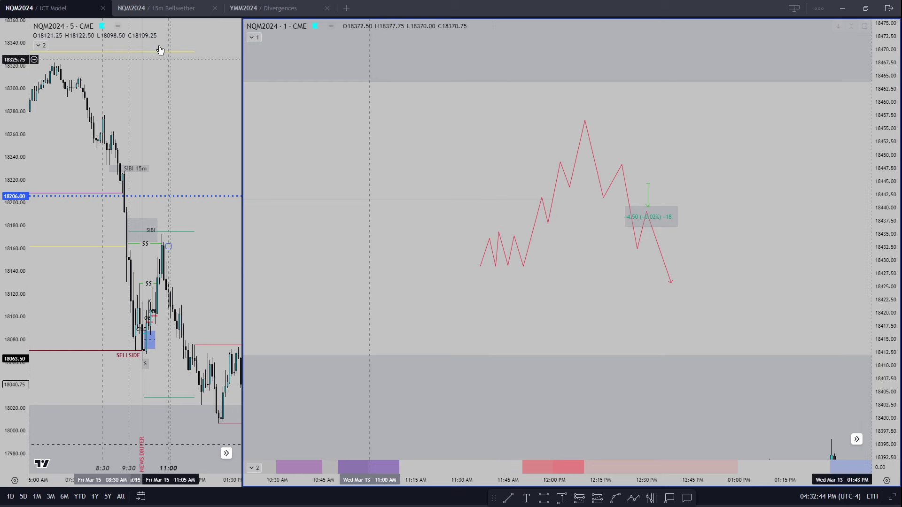
Step: Switch the 15m Bellwether layout to the 1-hour timeframe and delete the sketched zigzag path
click(155, 8)
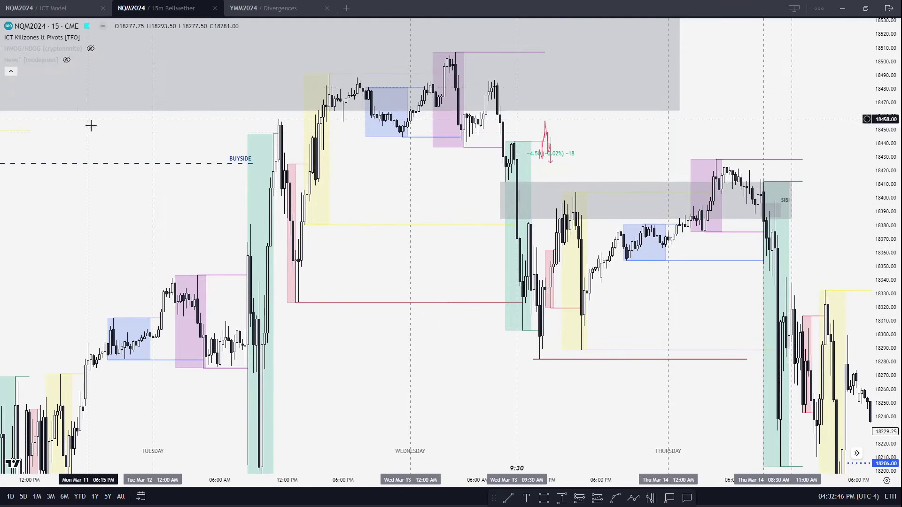
text(60)
key(Return)
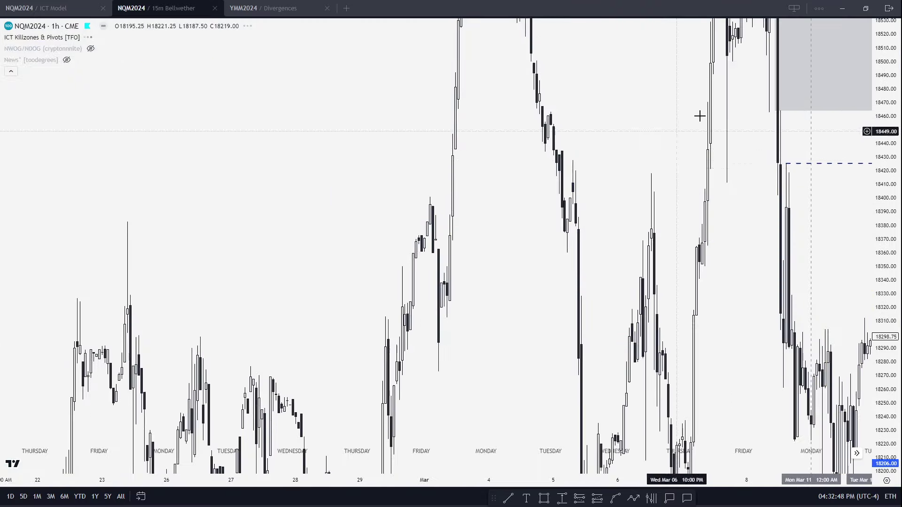
right_click(615, 89)
click(629, 96)
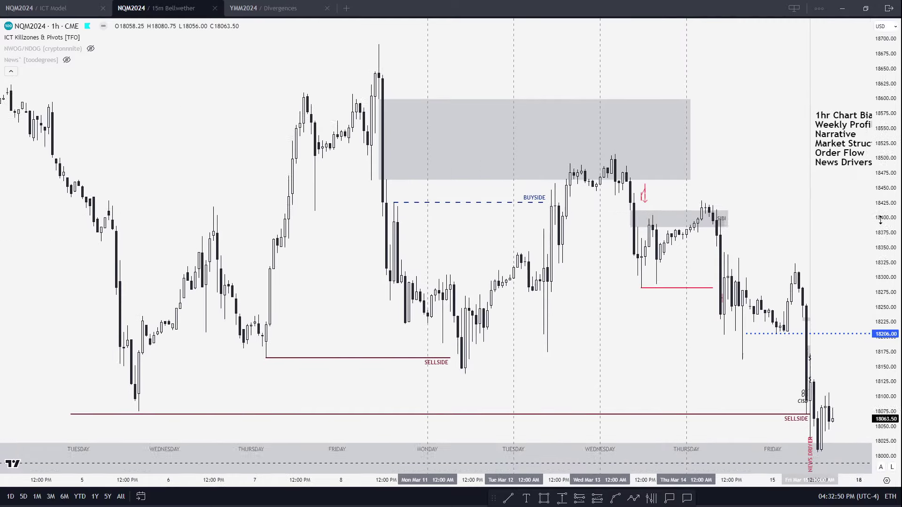
click(604, 189)
key(Delete)
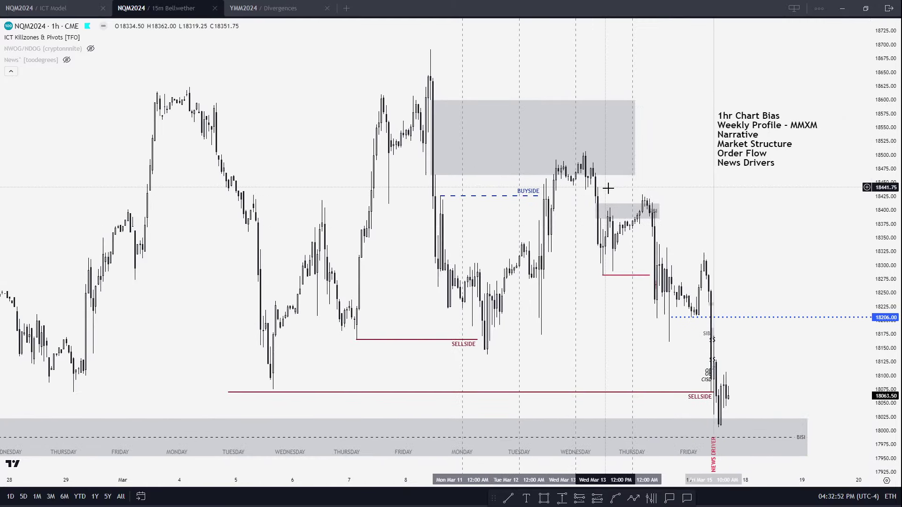
Step: Review the week on the 1-hour chart and measure Friday March 15's drop from about 18305 to the Sellside line
scroll(847, 209, down, 2)
scroll(809, 259, up, 5)
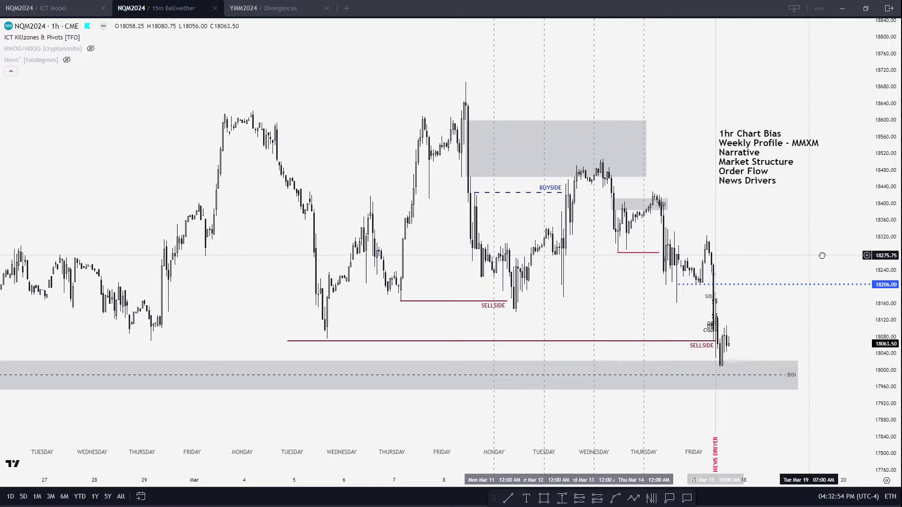
scroll(775, 213, up, 2)
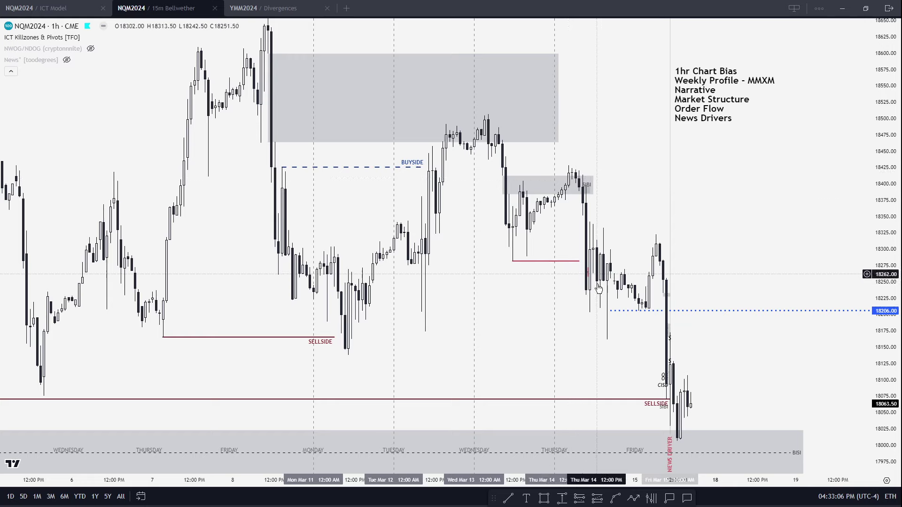
scroll(742, 237, up, 2)
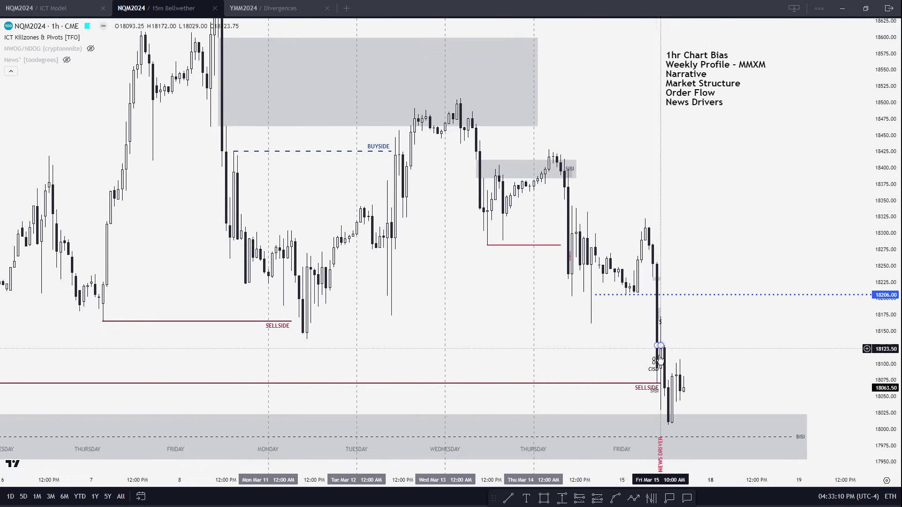
drag(719, 275, 636, 257)
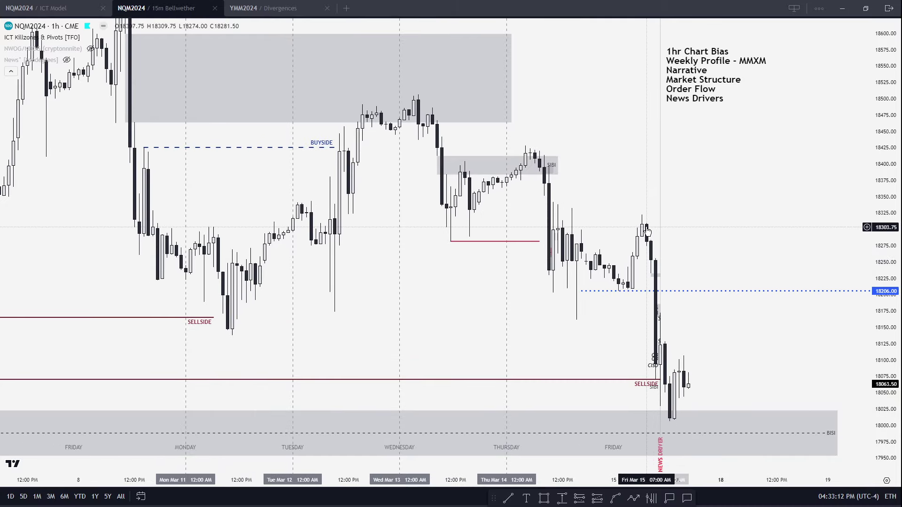
shift+click(650, 226)
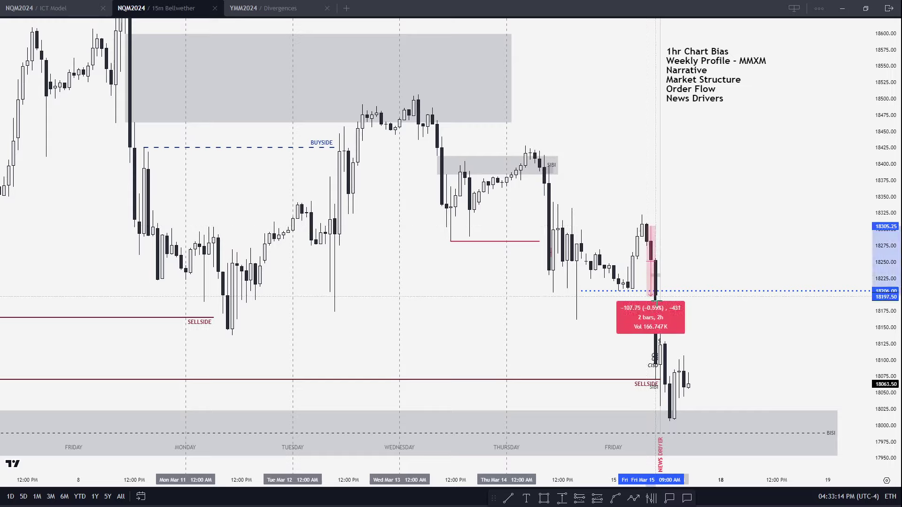
click(650, 380)
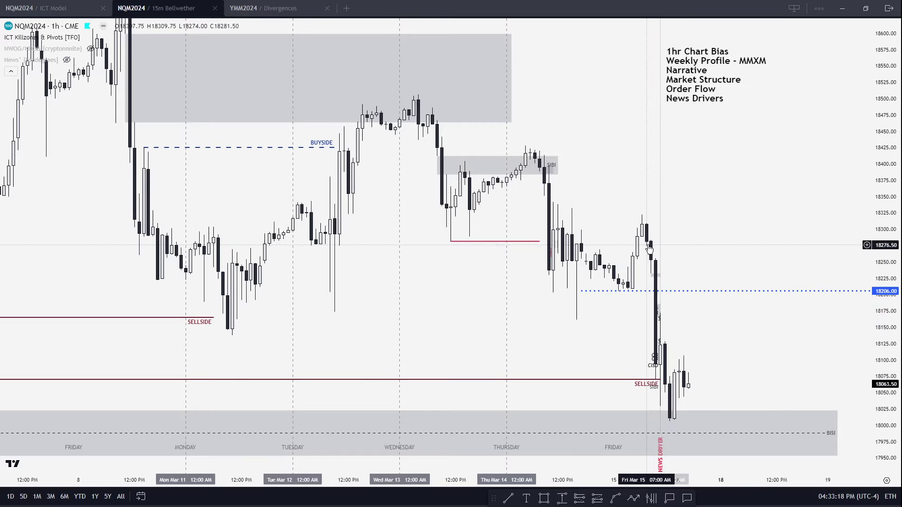
Step: Examine the preceding week's swings, March 4 to 8, and the Sellside levels on the 1-hour chart
drag(242, 322, 635, 266)
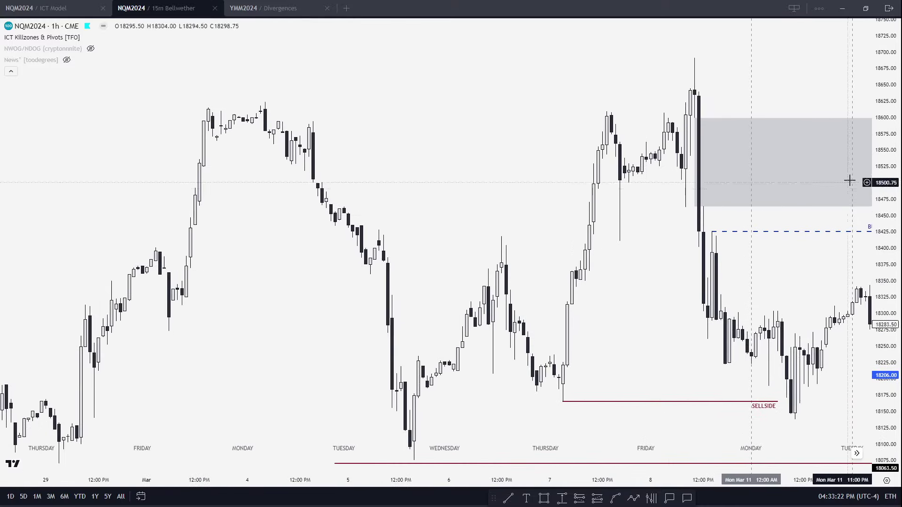
drag(616, 367, 657, 368)
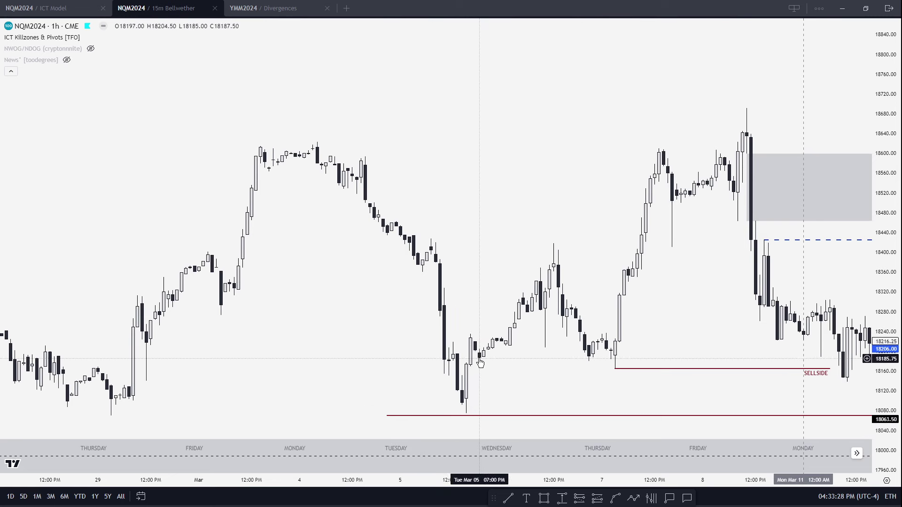
drag(680, 204, 590, 296)
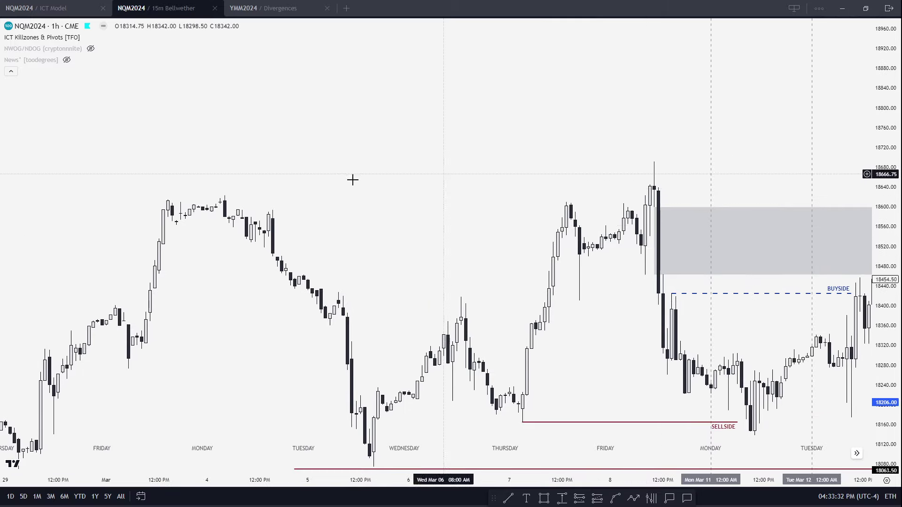
drag(339, 216, 311, 175)
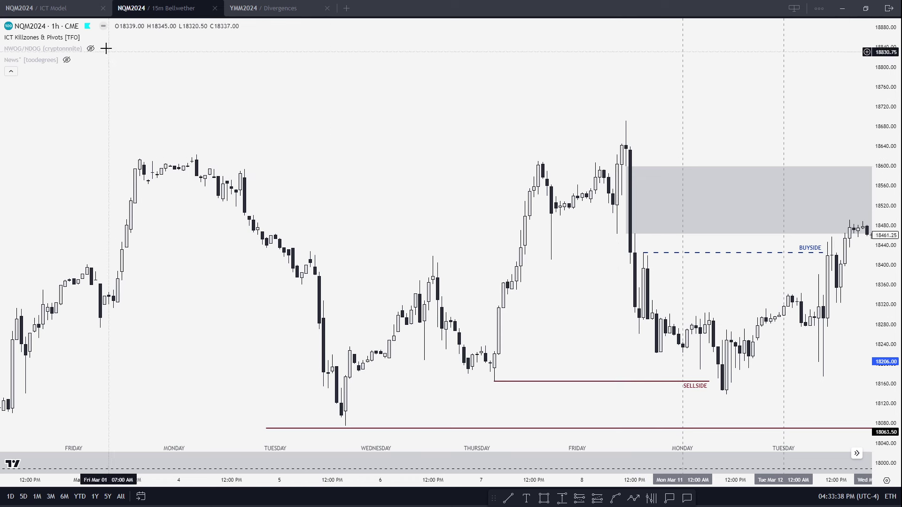
Step: Return to the ICT Model layout and select the leftover price range on the 1-minute chart
click(60, 12)
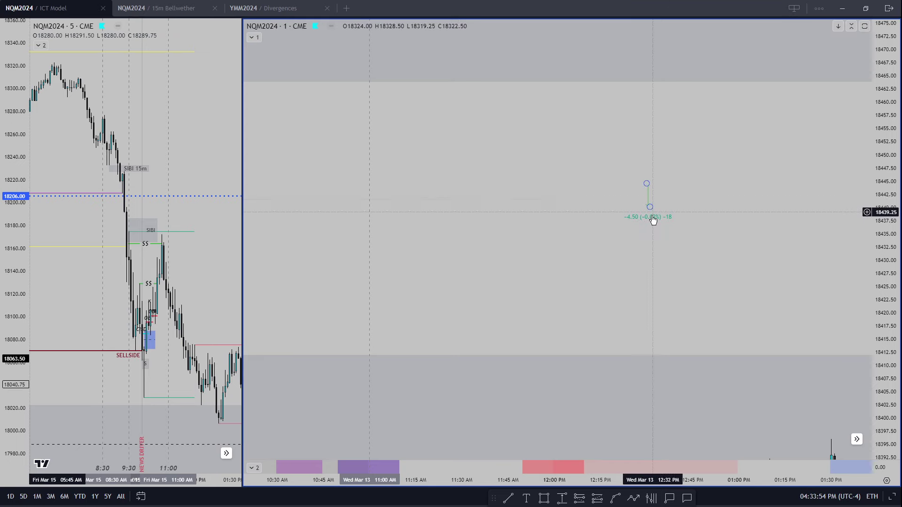
click(648, 201)
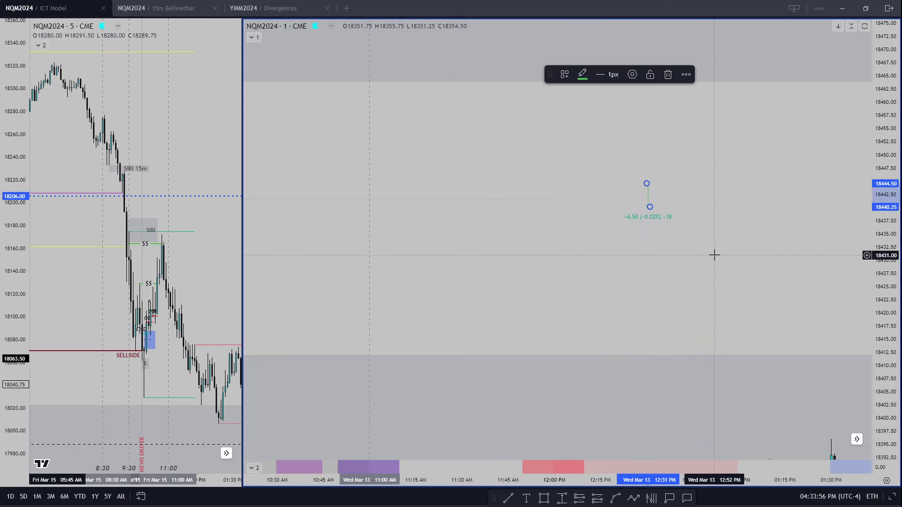
drag(714, 255, 613, 201)
Step: Reset the 1-minute chart view and examine Friday March 15's morning sell-off and reversal setup between 9:30 and 11:00
right_click(608, 149)
click(629, 152)
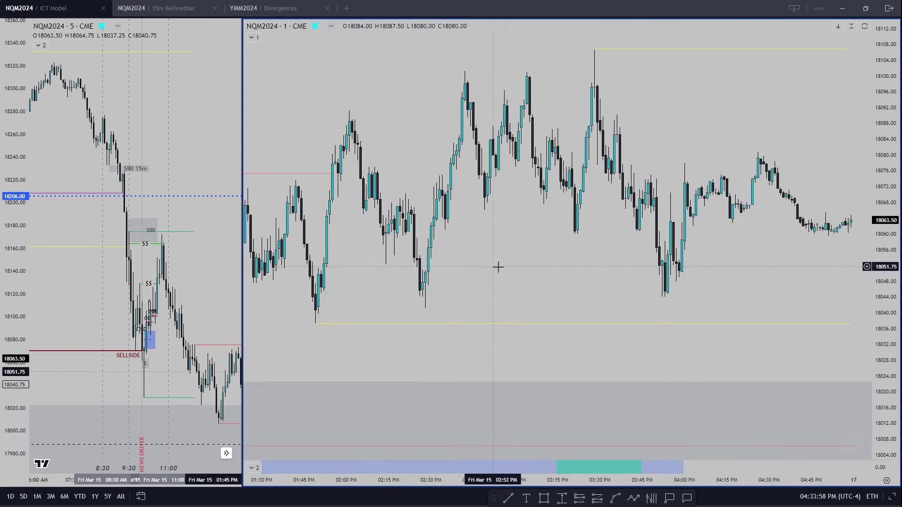
scroll(497, 267, down, 5)
drag(519, 266, 703, 266)
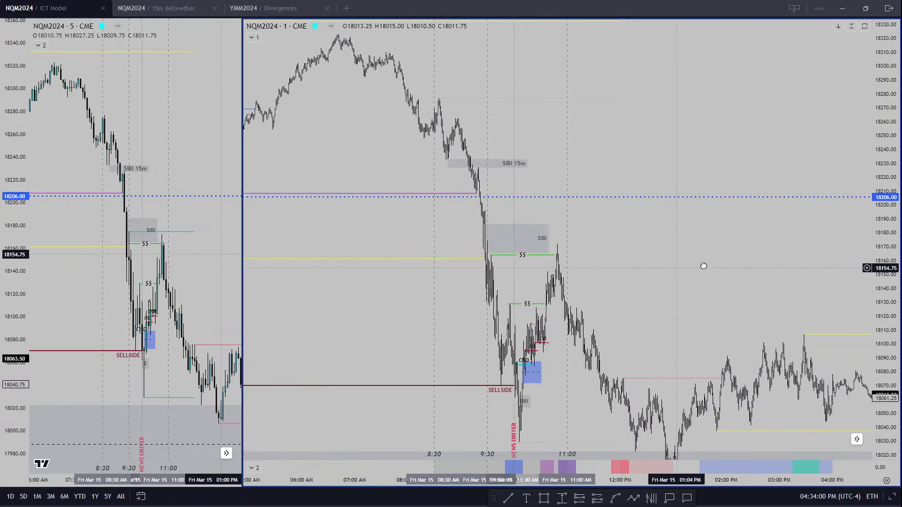
scroll(736, 258, up, 5)
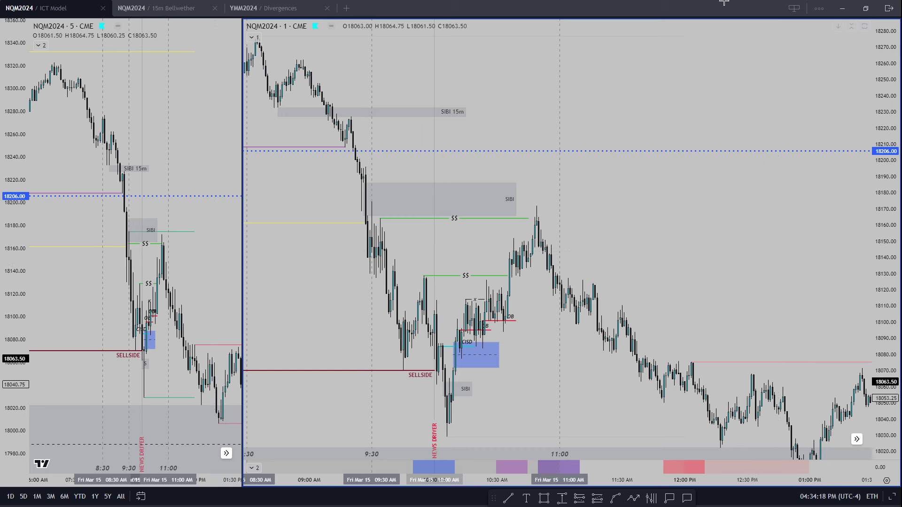
Step: Examine the March 15 decline into the Sellside line and the reversal's CISD and OB levels up to the two $$ lines on the 1-minute chart
drag(329, 168, 488, 105)
scroll(489, 175, up, 3)
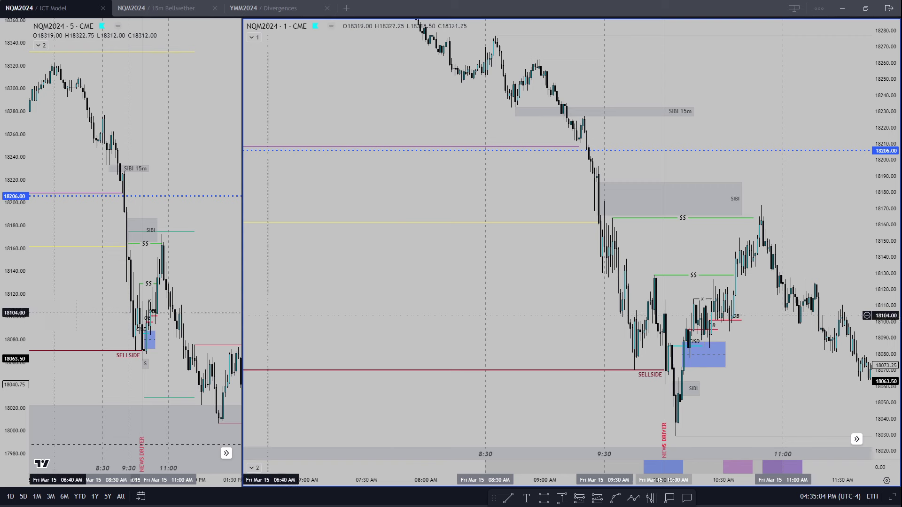
drag(414, 196, 329, 229)
scroll(368, 273, down, 2)
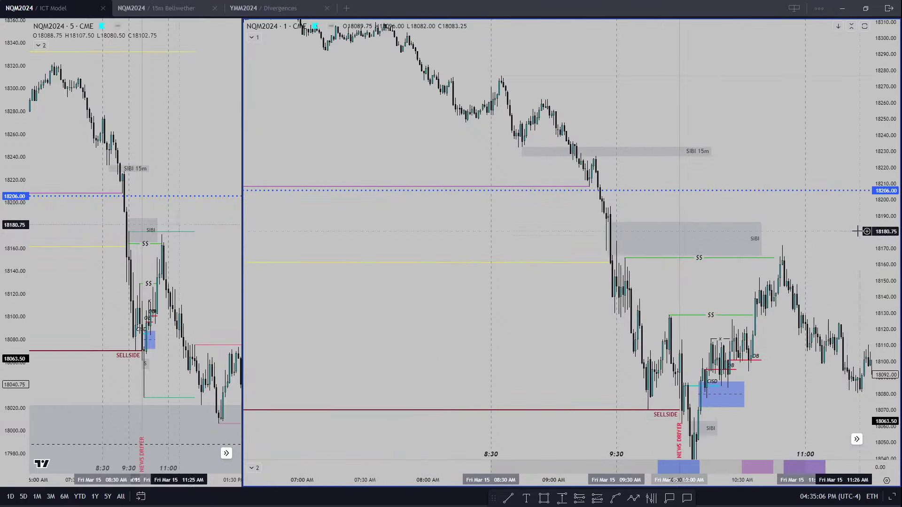
scroll(829, 222, up, 3)
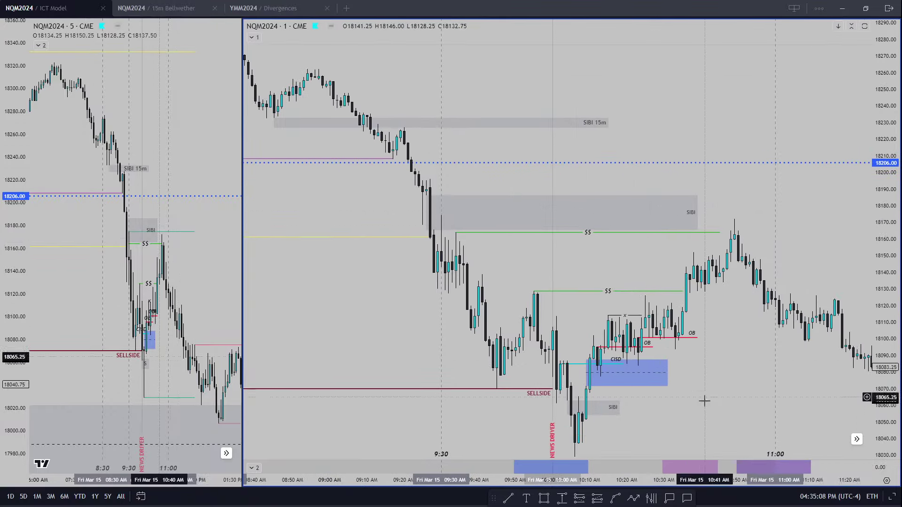
drag(705, 403, 704, 372)
scroll(704, 373, up, 1)
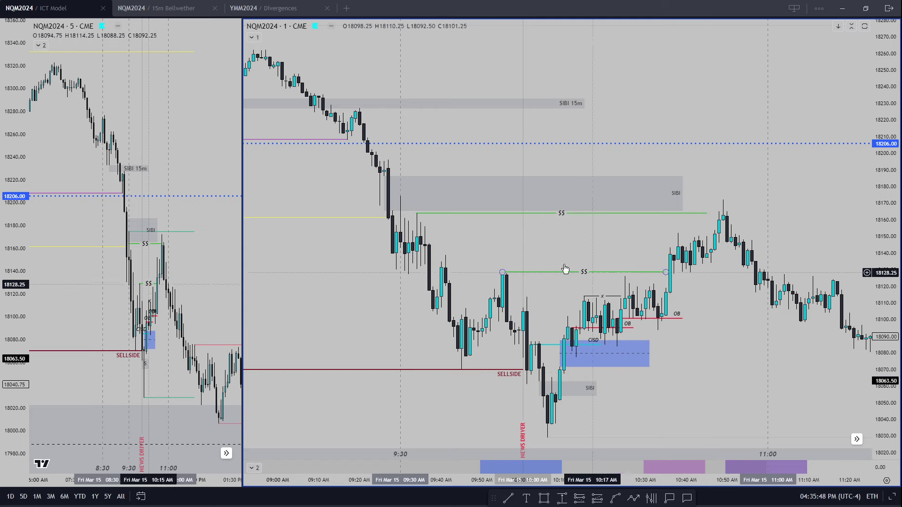
scroll(489, 249, down, 1)
drag(675, 370, 589, 364)
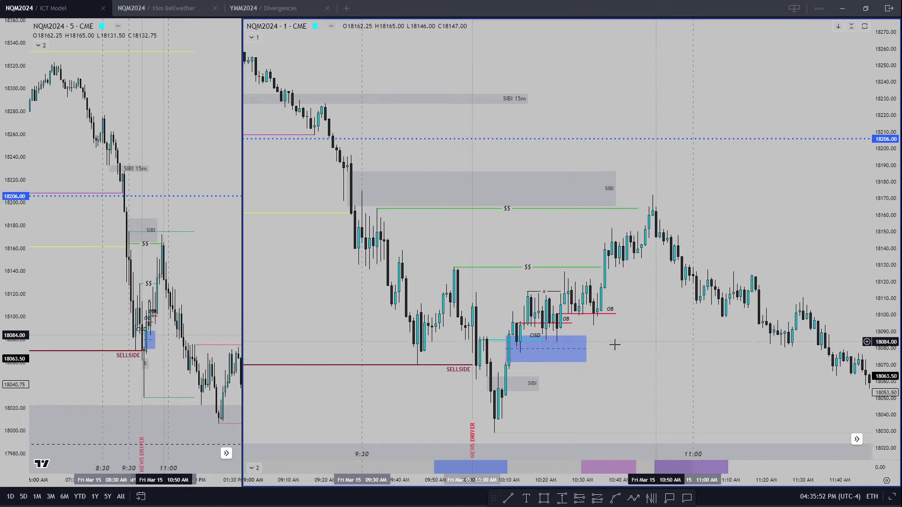
Step: Draw a red horizontal level at about 18291 in the empty area above price, from about 11:44 to 12:29
drag(775, 242, 445, 339)
drag(499, 199, 640, 196)
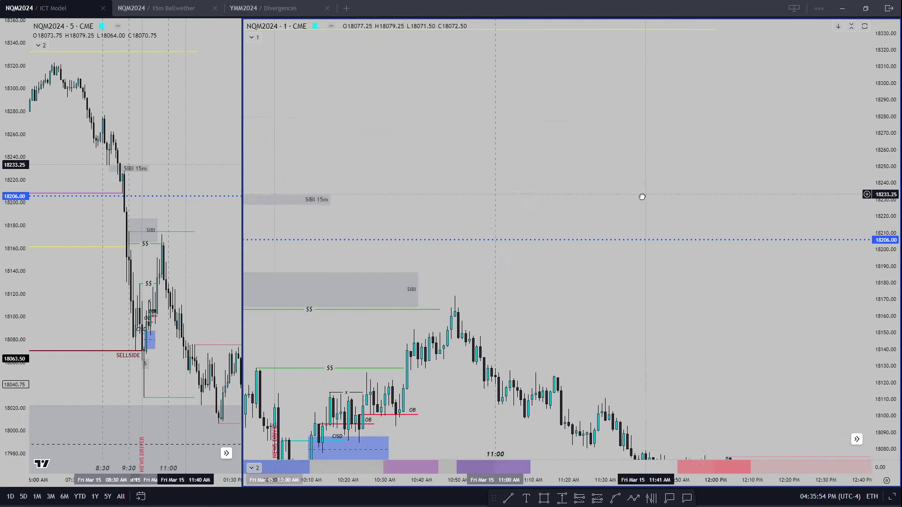
scroll(460, 223, down, 3)
scroll(459, 224, up, 5)
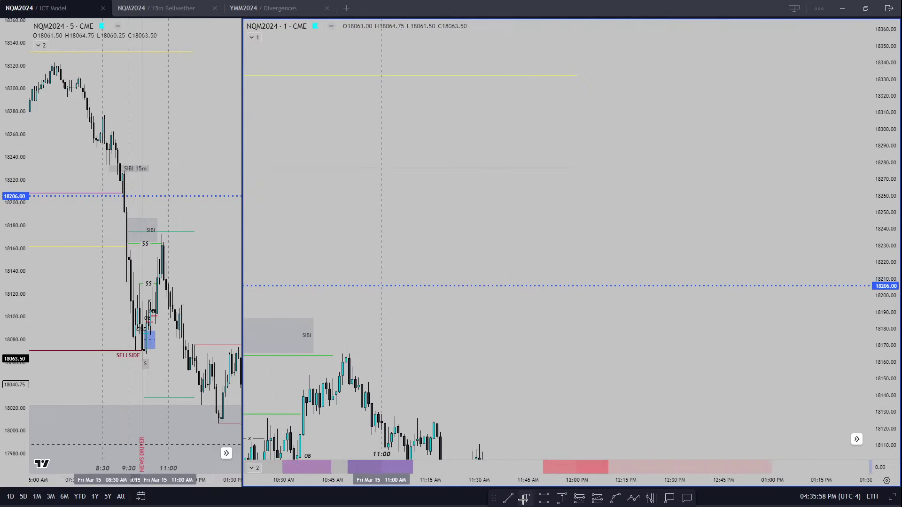
click(509, 497)
click(525, 145)
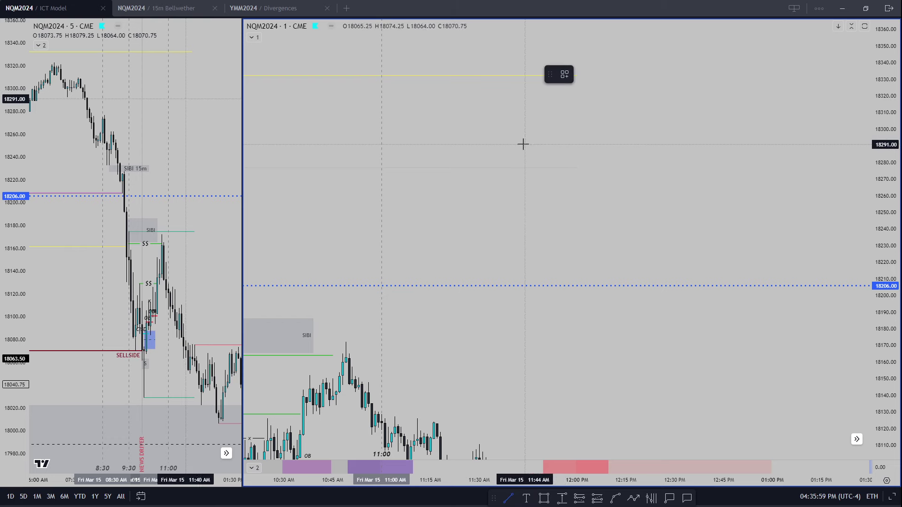
click(668, 144)
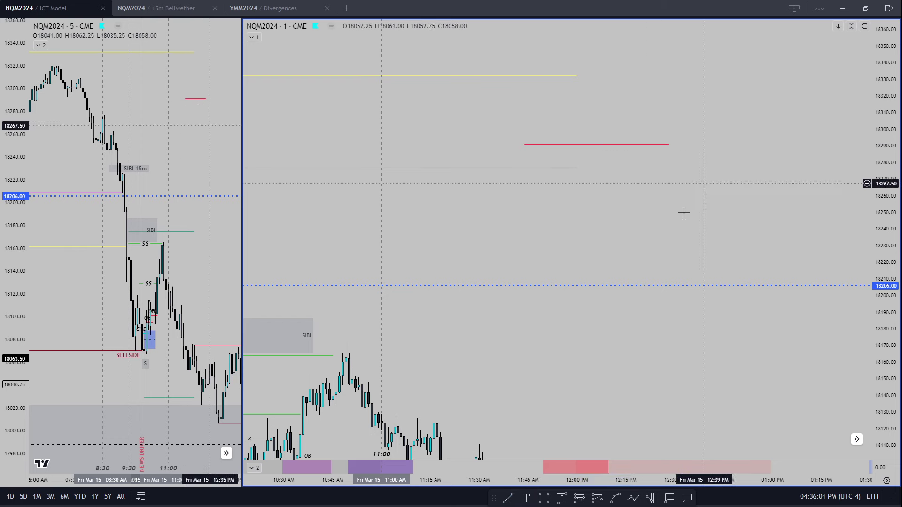
Step: Sketch an arrow path below the red level: flat at about 18245, down to about 18227, up to about 18247, then down to about 18239
click(633, 498)
click(548, 221)
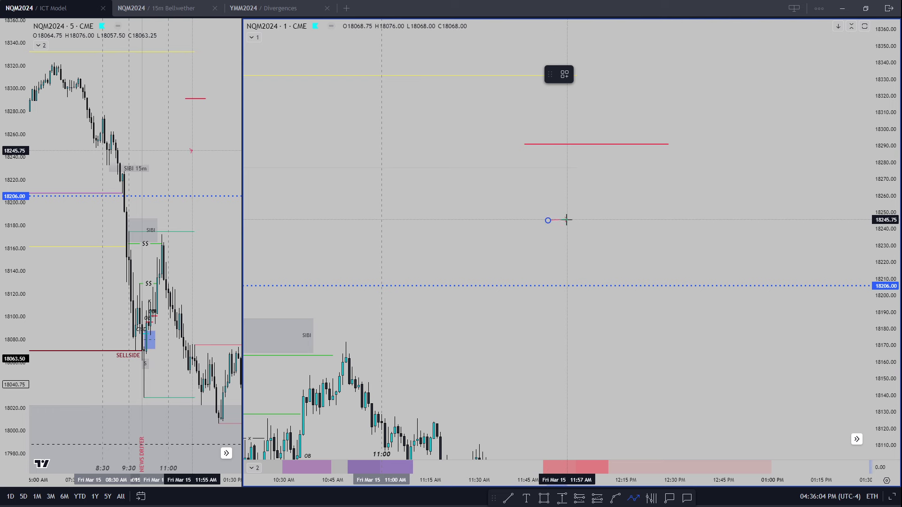
click(569, 220)
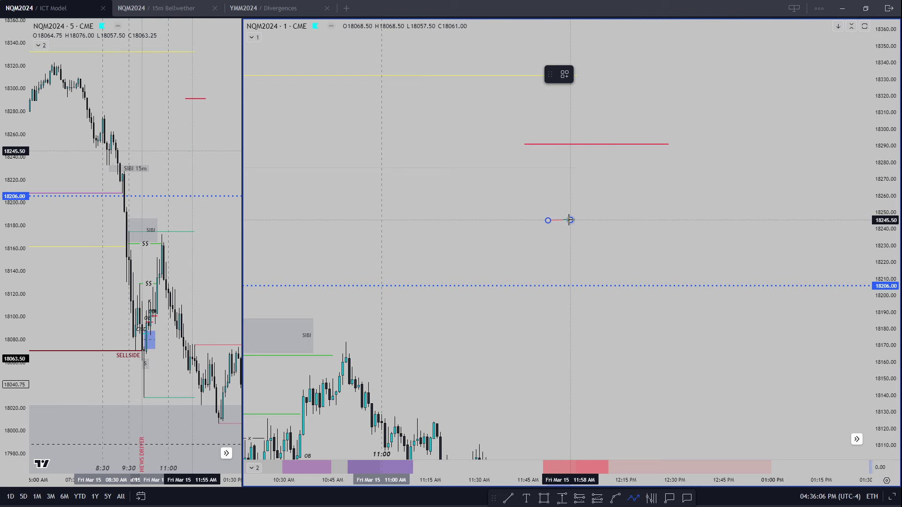
click(577, 250)
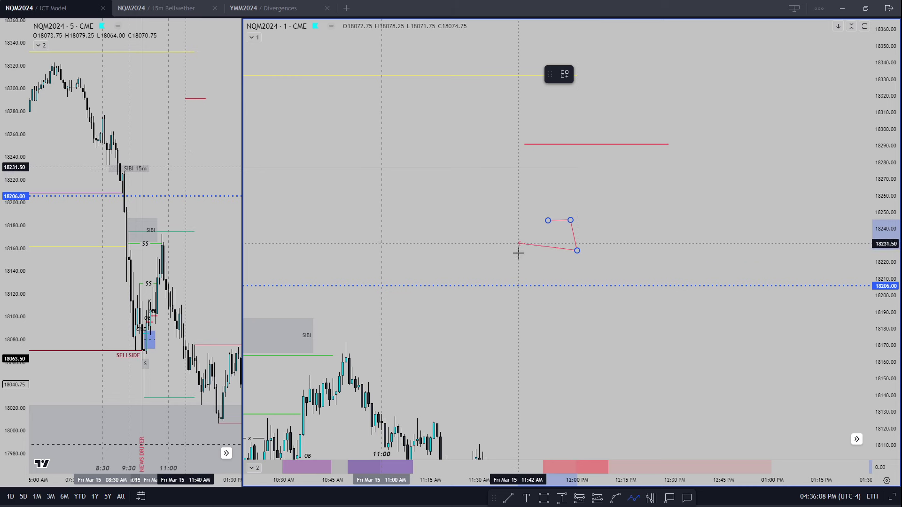
click(582, 217)
double_click(586, 231)
Step: Draw a grey rectangle around the path's low, from about 18233 to 18223 and about 11:44 to 12:15
click(538, 253)
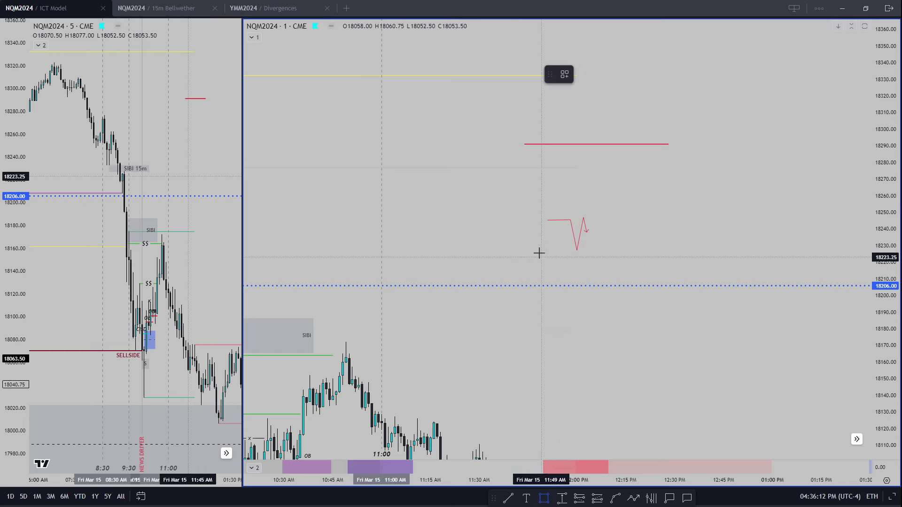
click(524, 241)
click(626, 257)
click(650, 242)
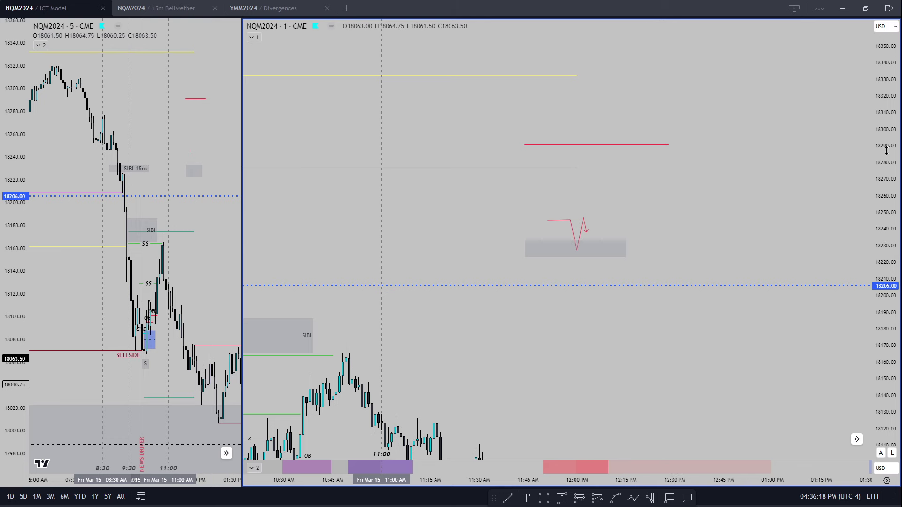
click(509, 498)
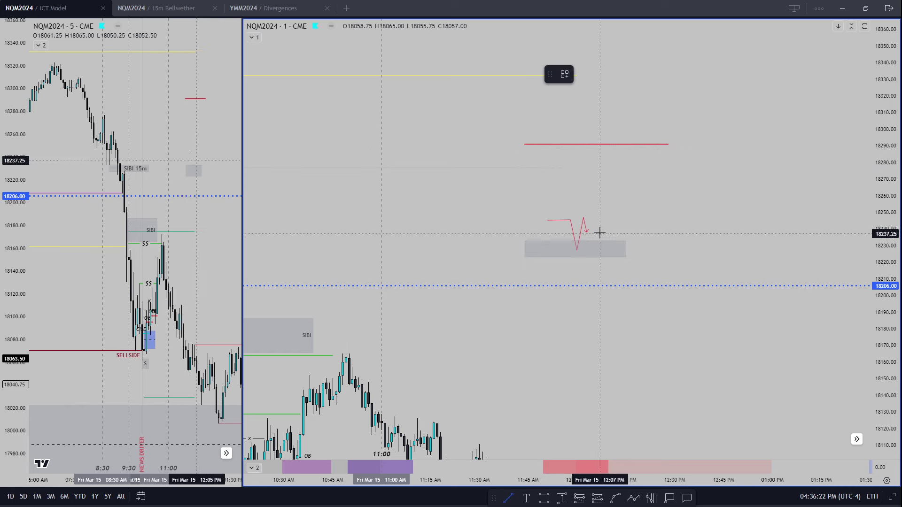
key(Escape)
click(614, 498)
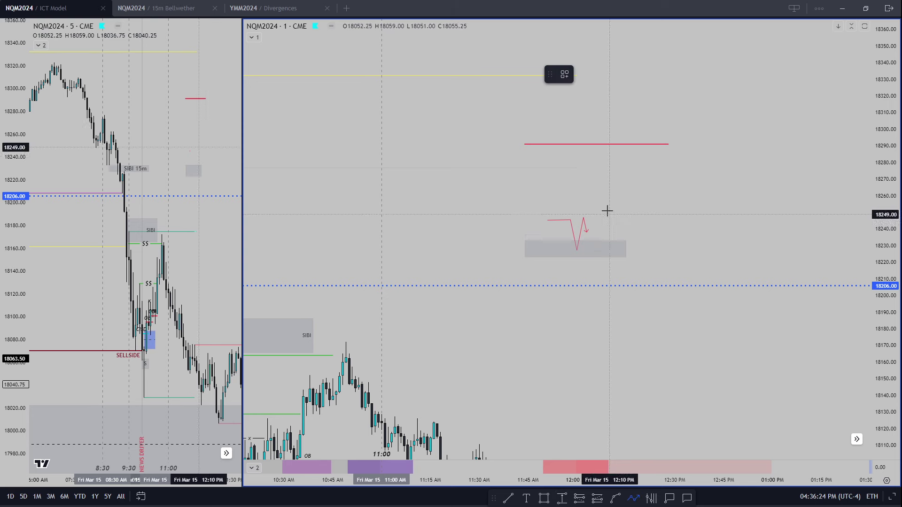
click(585, 230)
click(608, 134)
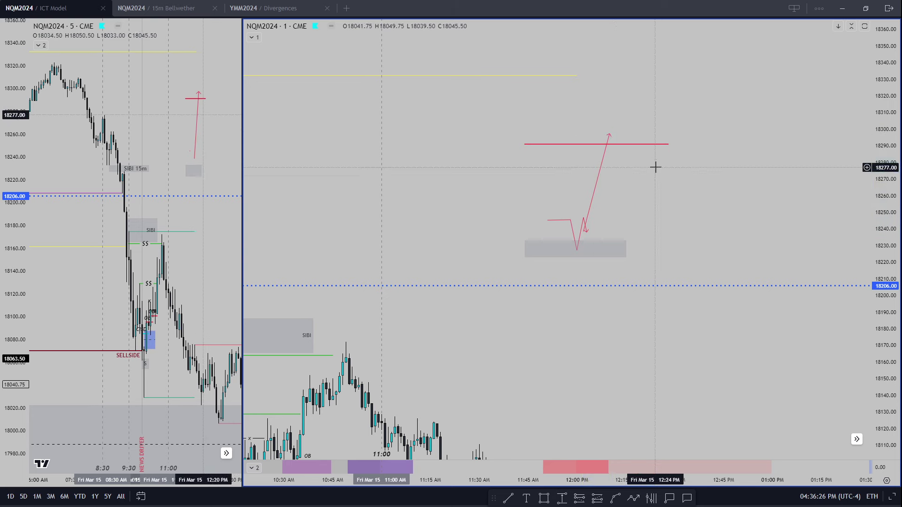
click(595, 192)
key(Delete)
Step: Continue the sketch from the path's end with a second path rising to about 18272 and pulling back to about 18262
click(633, 497)
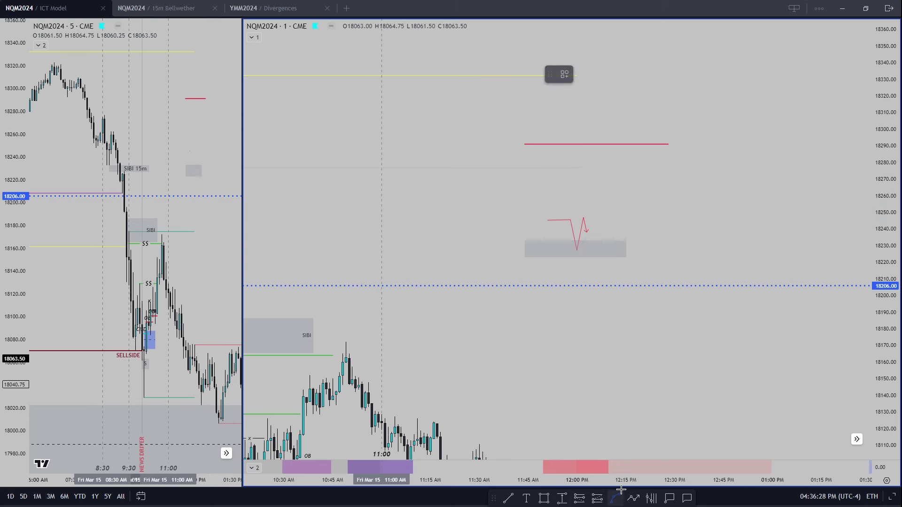
click(587, 230)
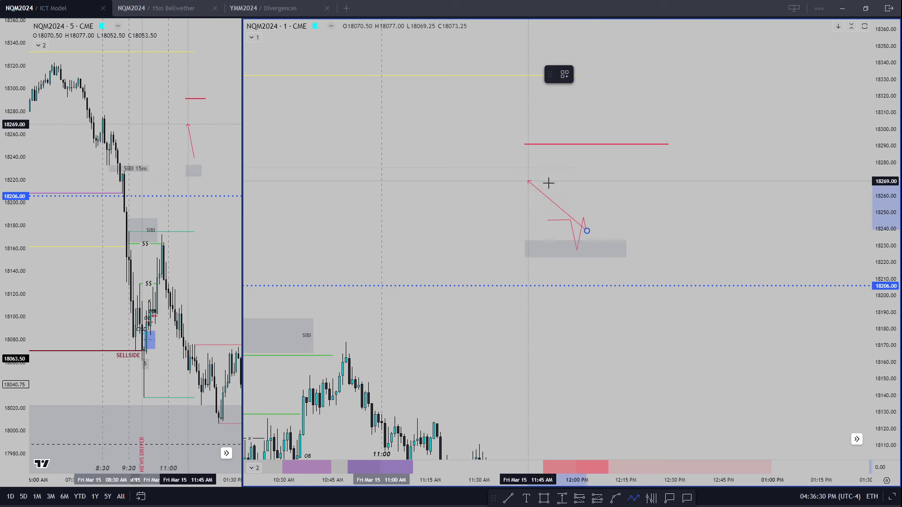
click(600, 175)
double_click(606, 191)
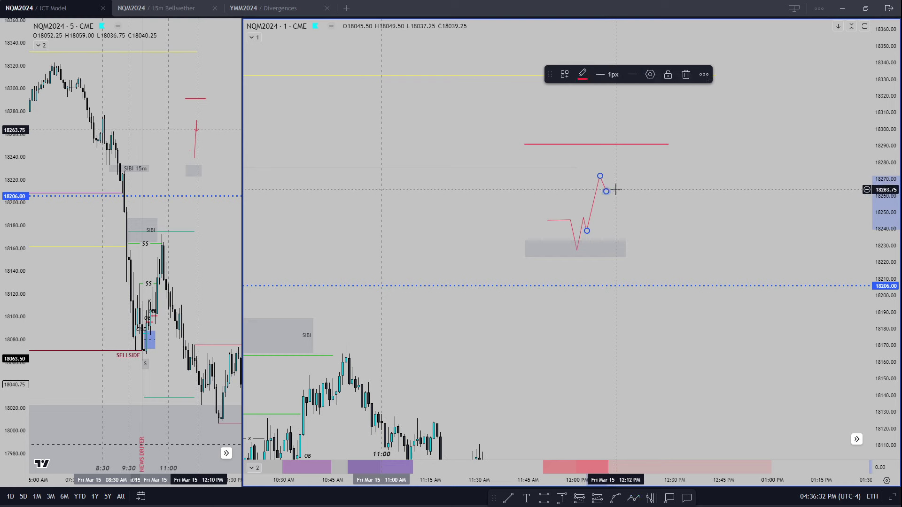
Step: Lower the junction of the two sketched paths to about 18233, so the retest reaches the grey rectangle's upper edge
click(605, 181)
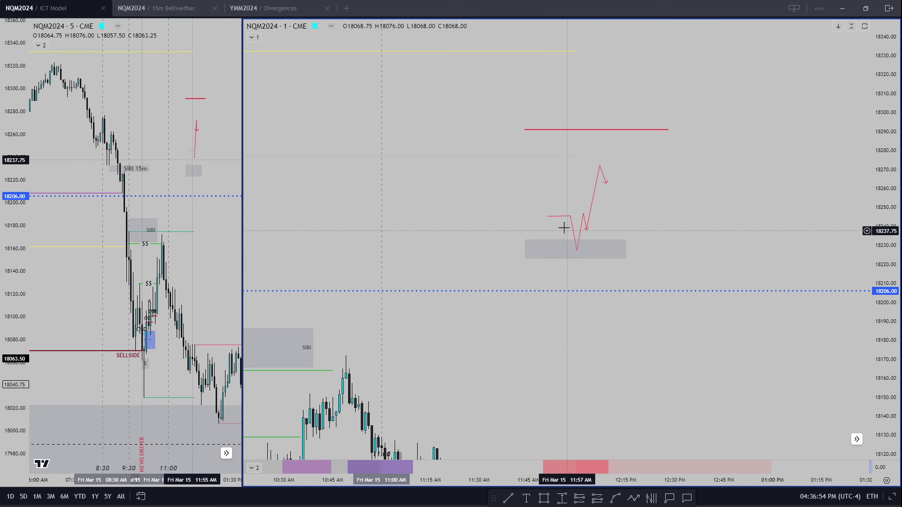
click(577, 257)
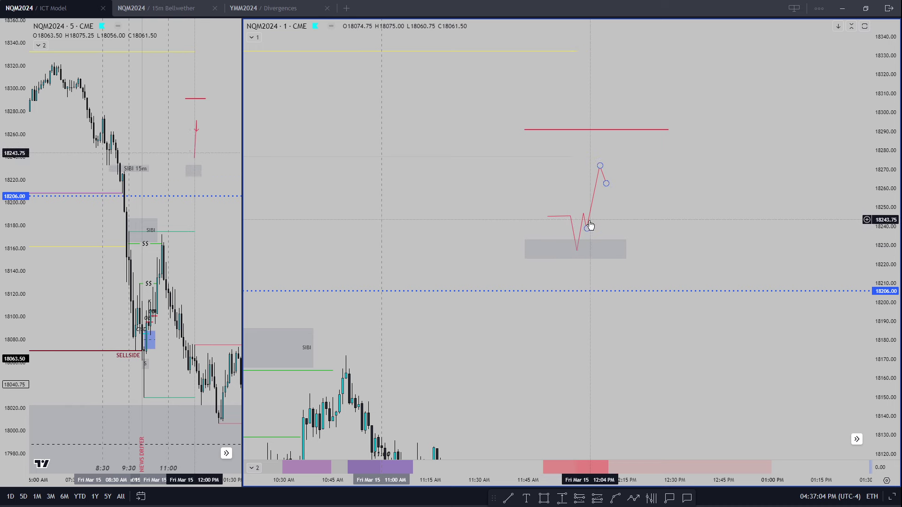
click(588, 237)
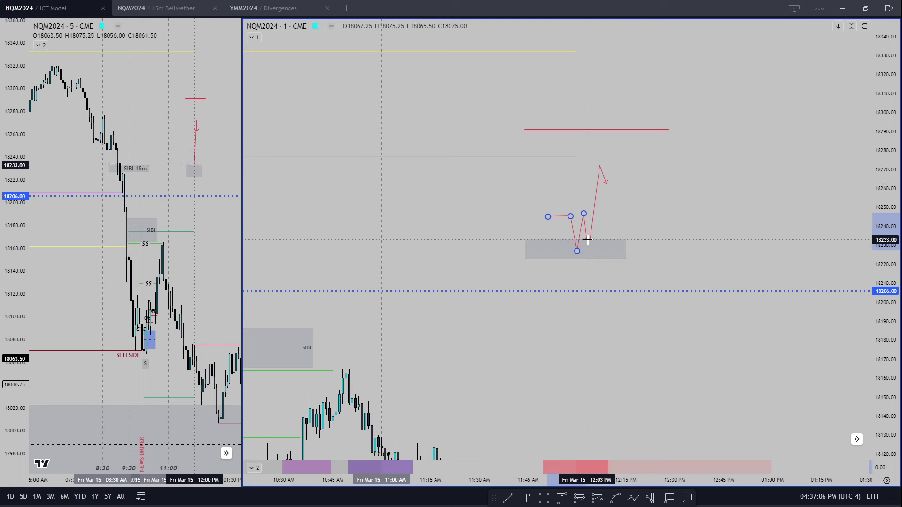
click(582, 256)
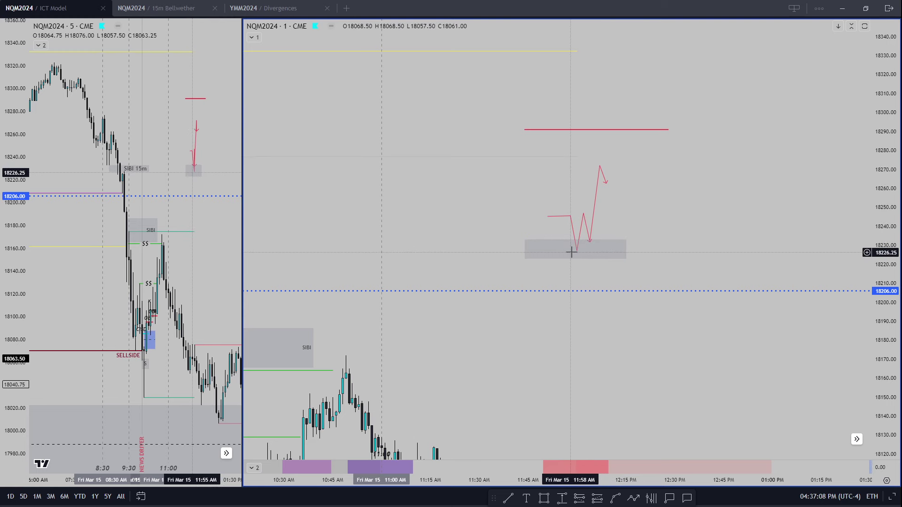
click(590, 228)
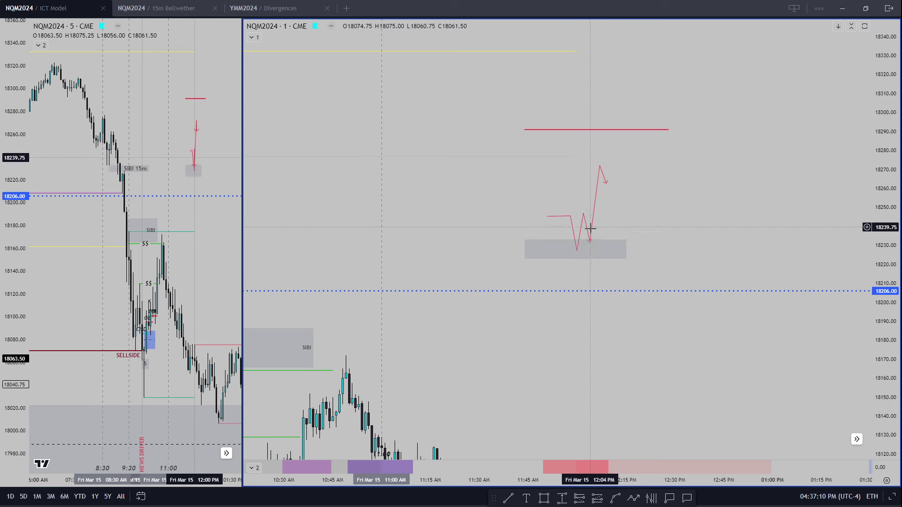
click(581, 213)
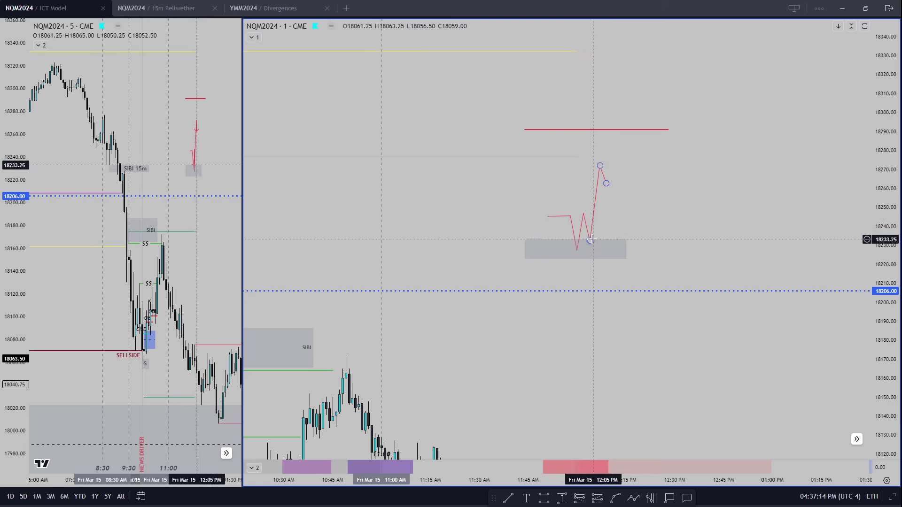
Step: Remove the sketched paths, the grey rectangle and the red level from the empty area above price
key(backslash)
click(628, 122)
key(ctrl+z)
key(ctrl+z)
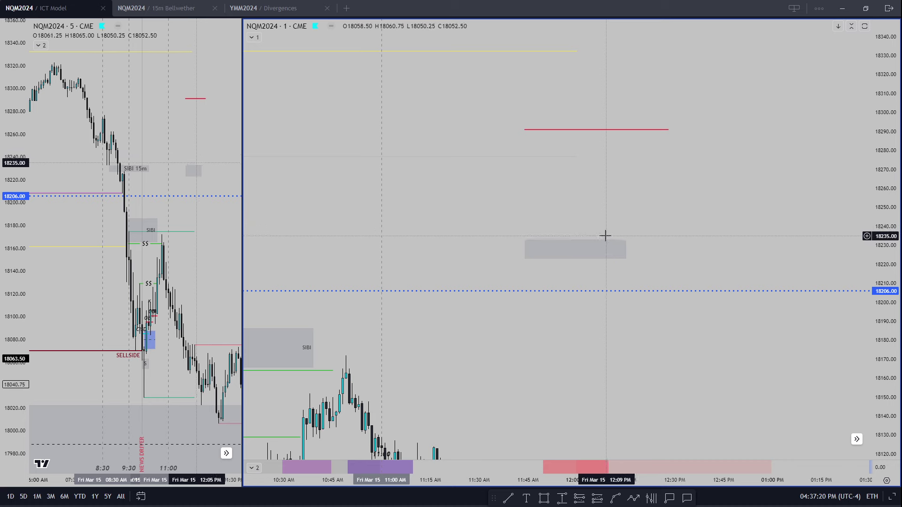
click(605, 236)
click(604, 130)
Step: Compare the March 15 move from the 8:30 decline through the 10:00 news driver low and rebound on the 5-minute and 1-minute charts
drag(604, 131, 824, 97)
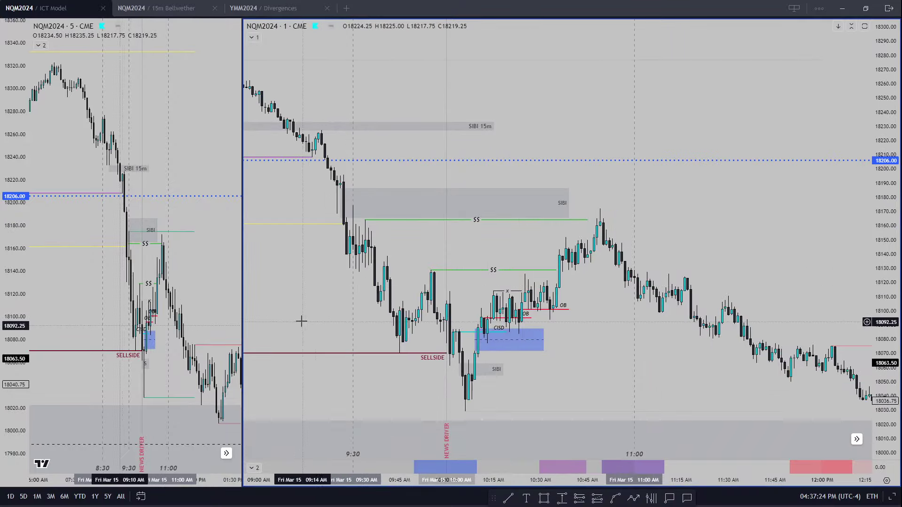
scroll(310, 319, down, 5)
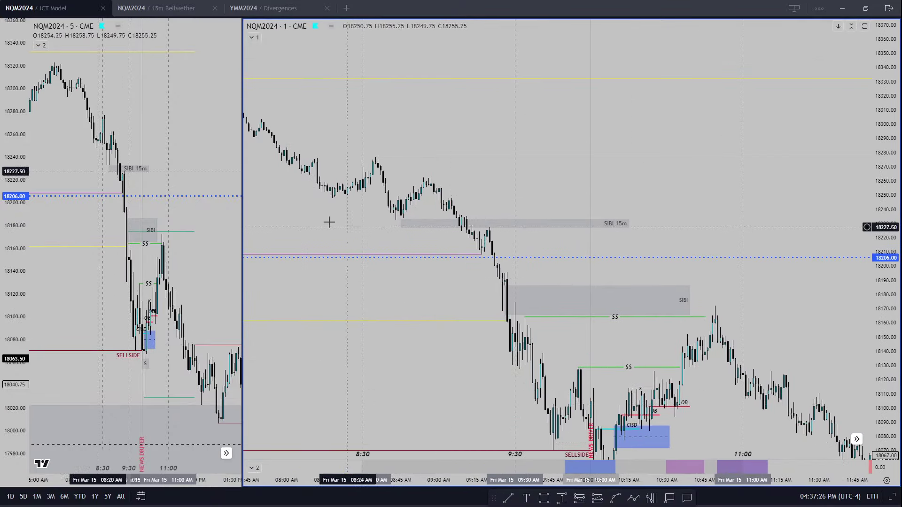
scroll(747, 244, left, 3)
scroll(423, 221, up, 3)
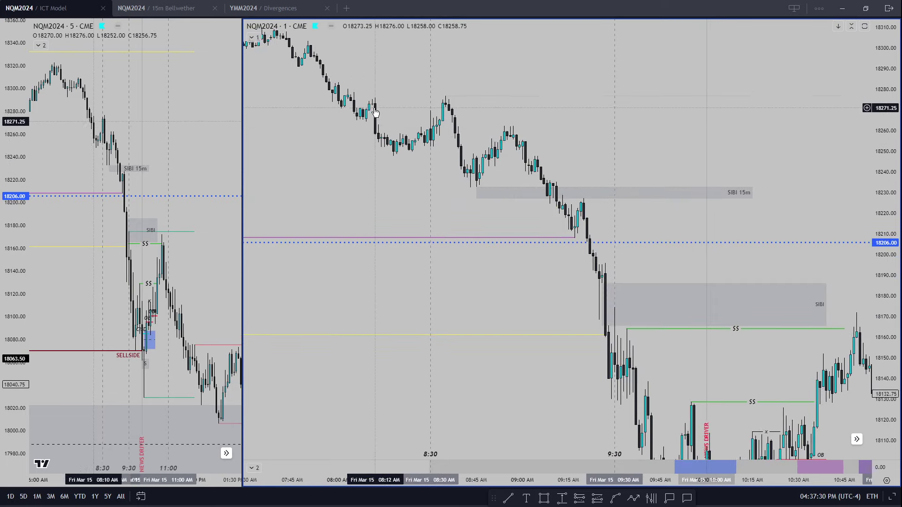
scroll(81, 207, up, 3)
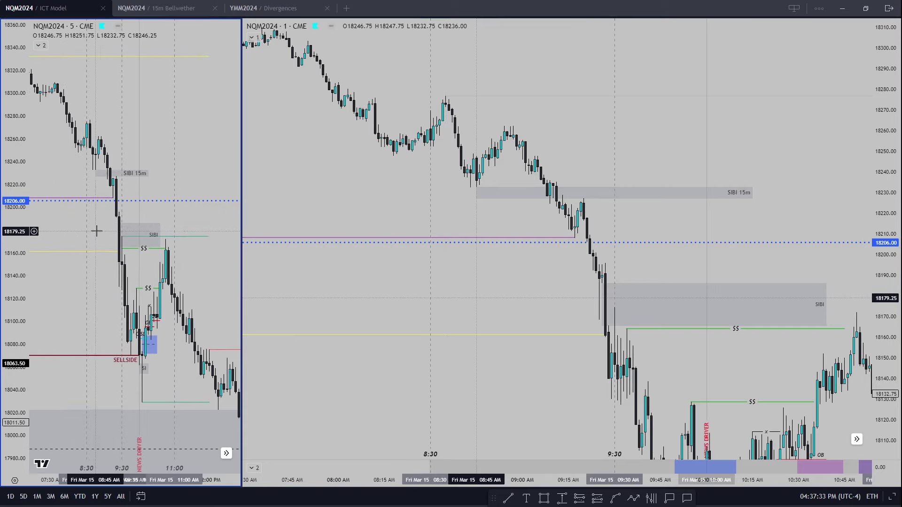
scroll(65, 227, left, 3)
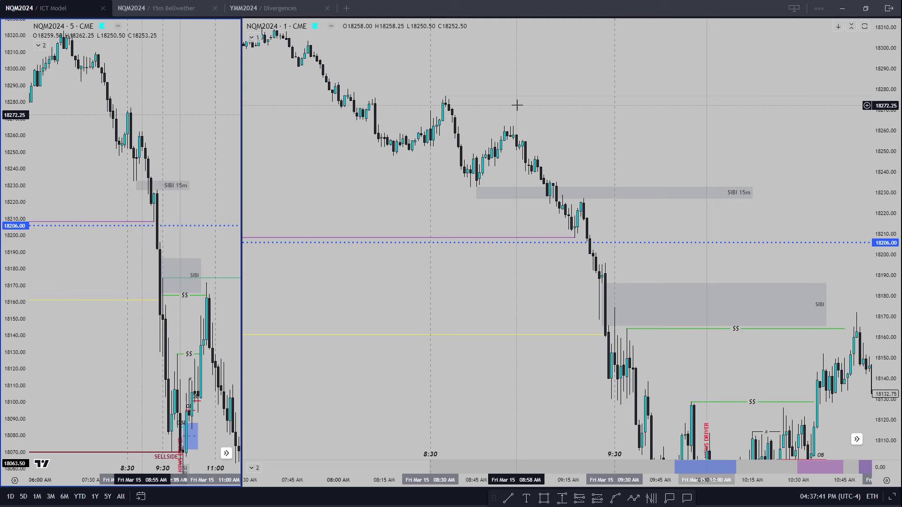
scroll(548, 312, right, 4)
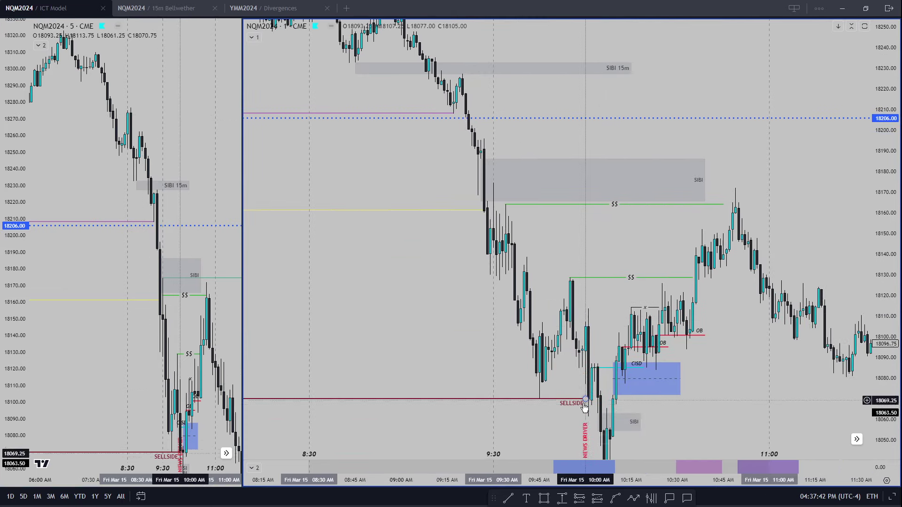
scroll(584, 407, right, 2)
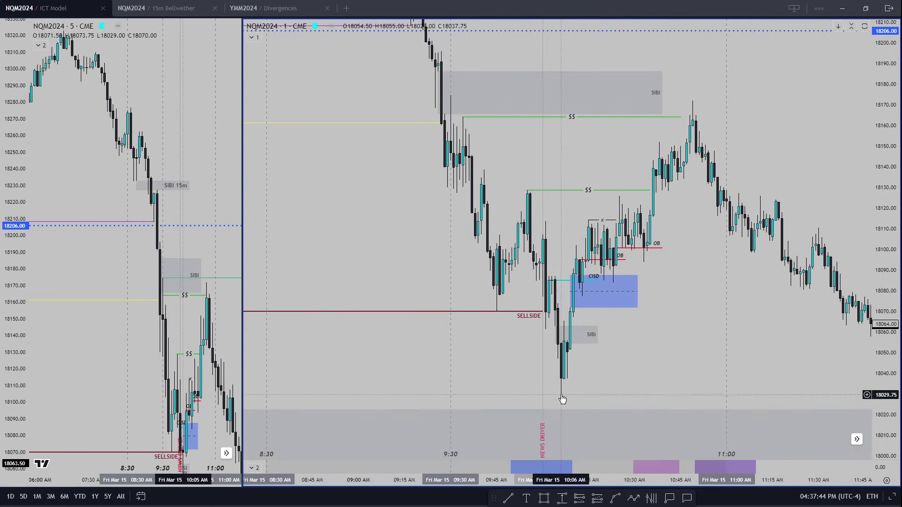
scroll(562, 399, right, 5)
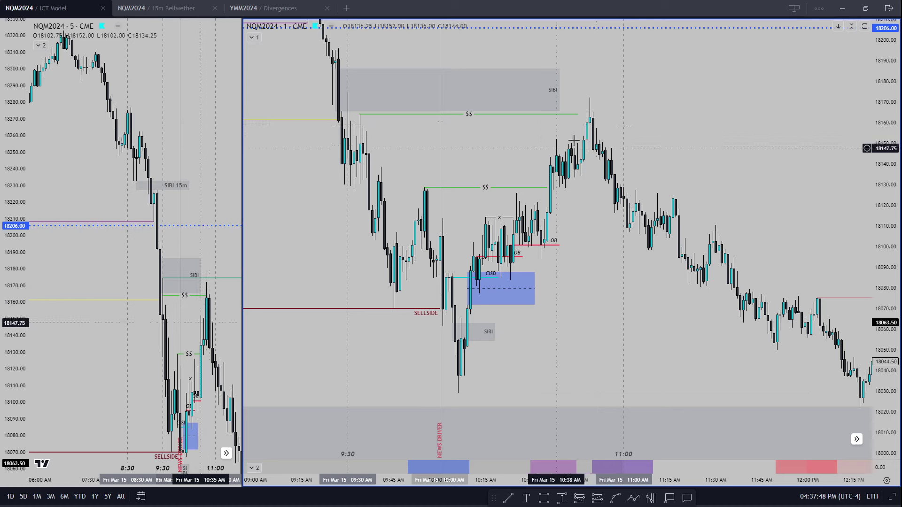
Step: Set the left chart to the 15-minute timeframe and examine the March 15 10:00 AM candle around the sellside level
click(483, 287)
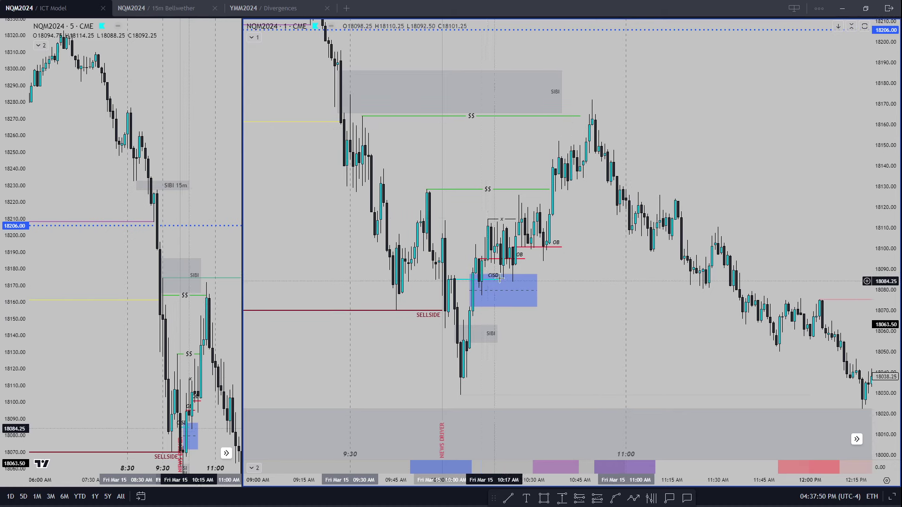
click(479, 290)
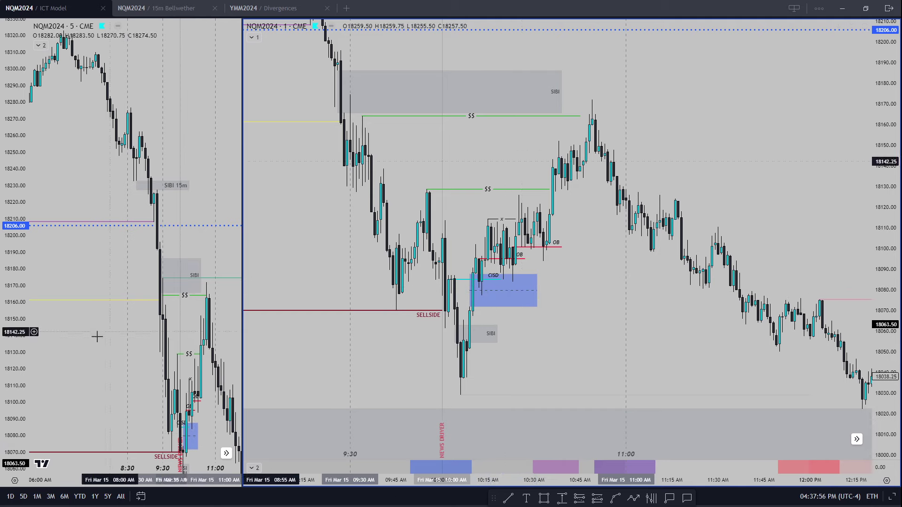
drag(95, 351, 61, 338)
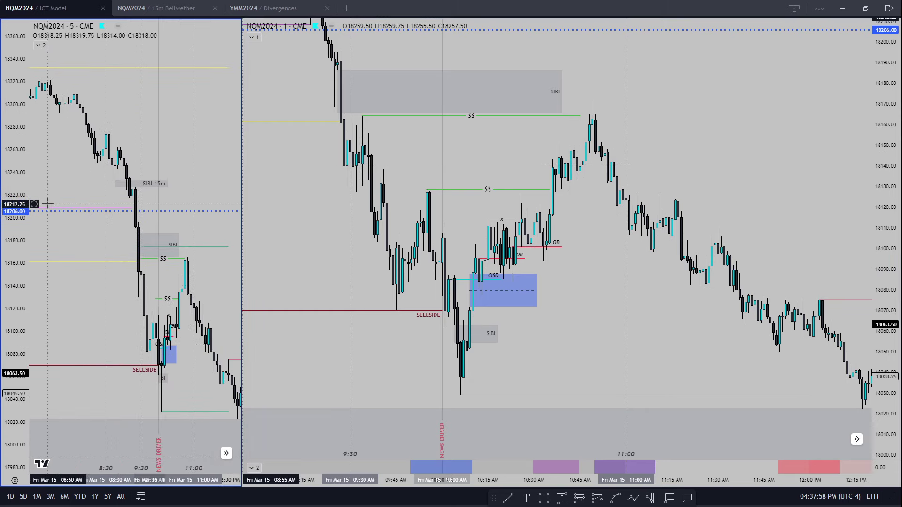
text(15)
key(Return)
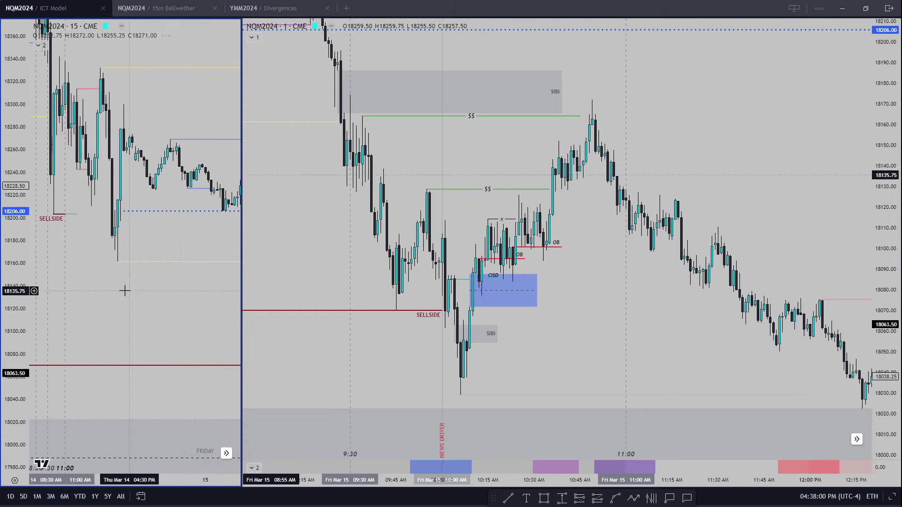
right_click(115, 287)
key(Escape)
scroll(60, 338, up, 5)
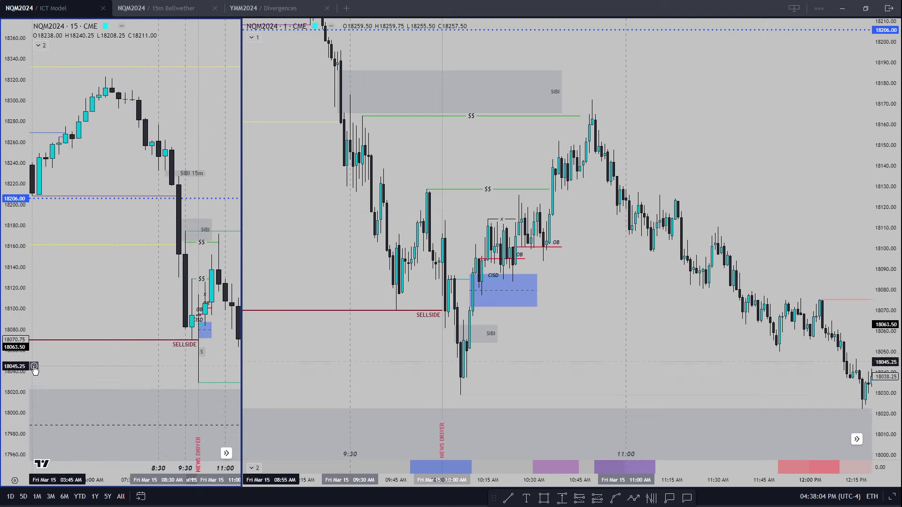
scroll(72, 232, up, 3)
click(156, 319)
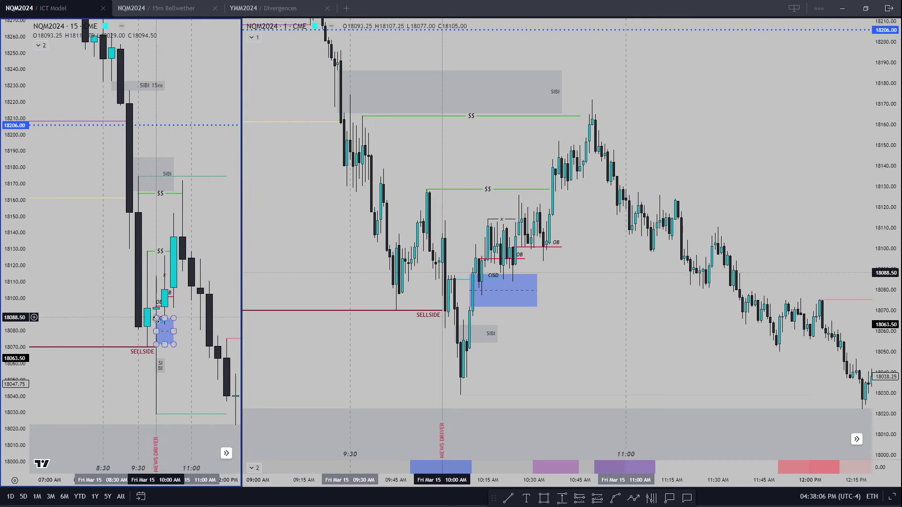
click(160, 316)
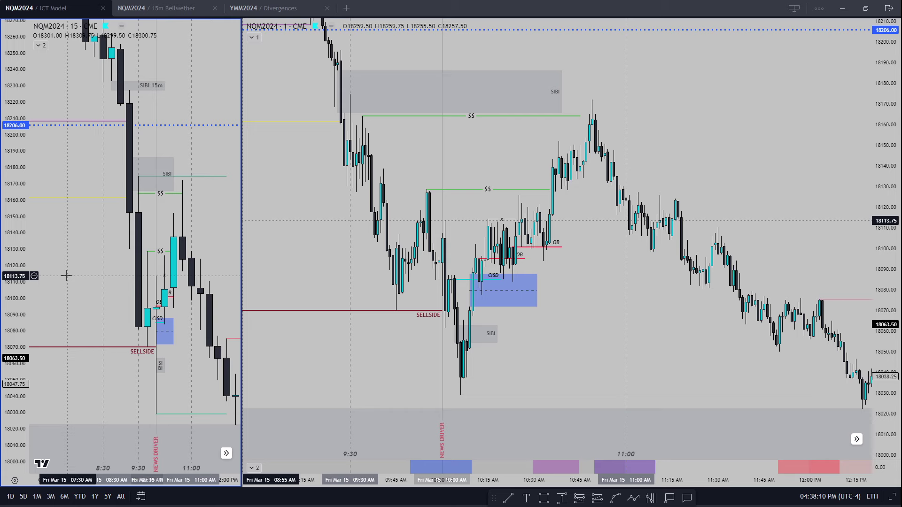
Step: Return the left chart to the 5-minute timeframe and inspect the candles around the blue zone after the 10:00 AM news driver
key(5)
key(Return)
scroll(105, 272, down, 5)
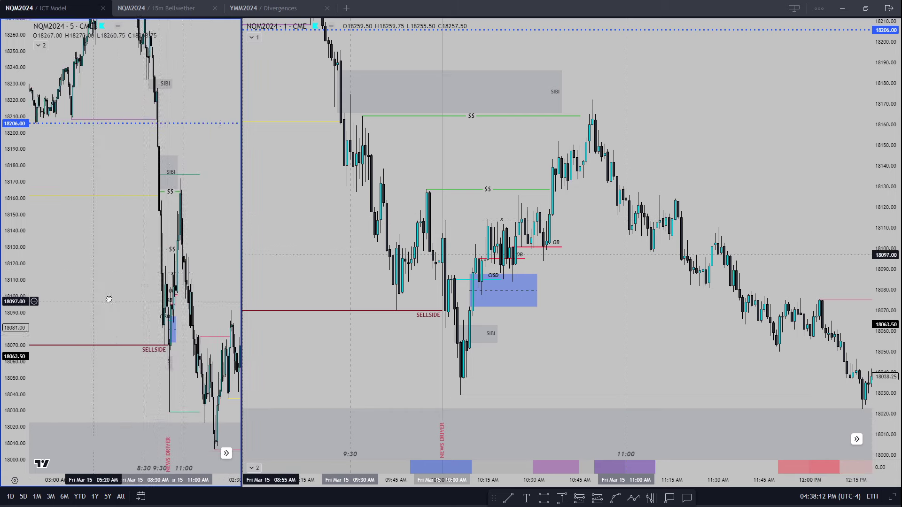
scroll(108, 300, up, 5)
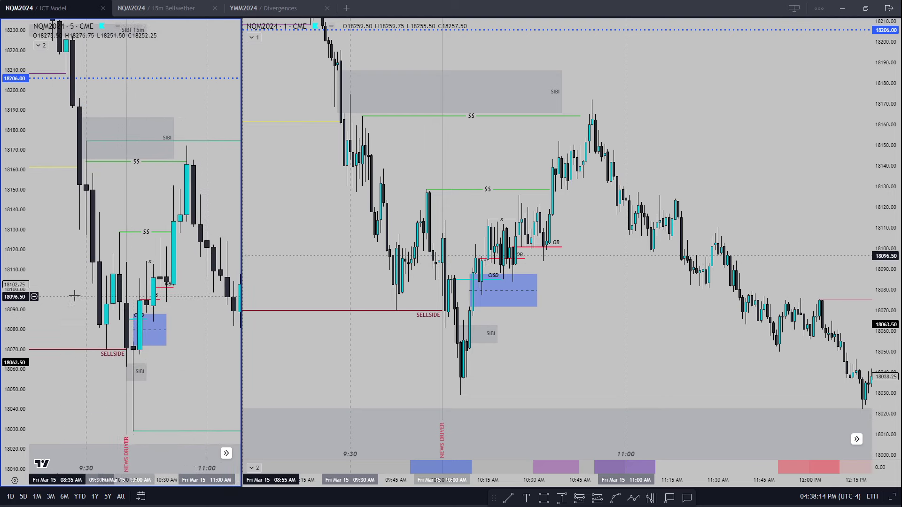
click(142, 299)
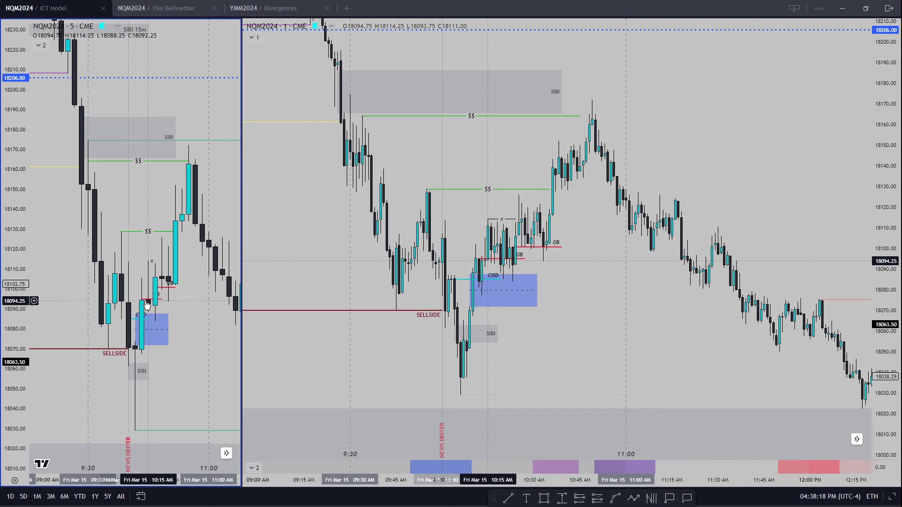
Step: On the 1-minute chart, extend the upper SIBI rectangle's end to about 10:54 AM, past the rally high
scroll(600, 332, up, 4)
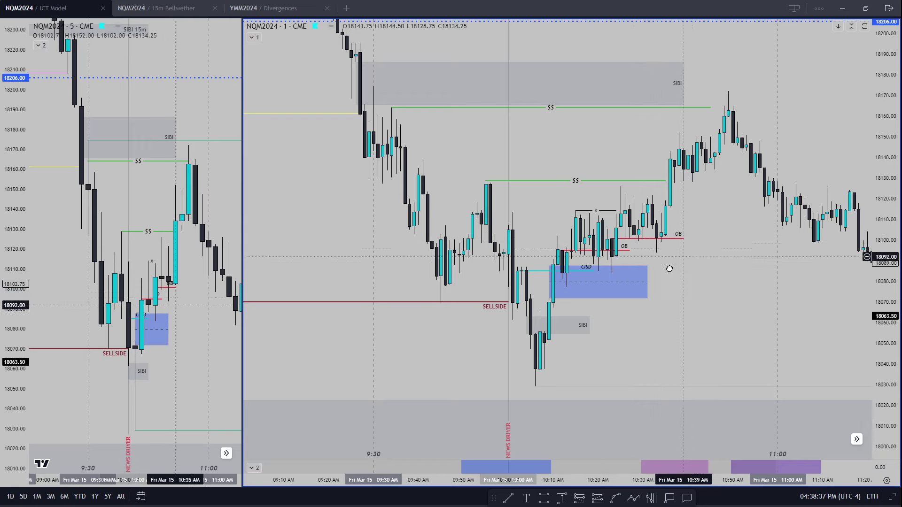
drag(660, 248, 615, 272)
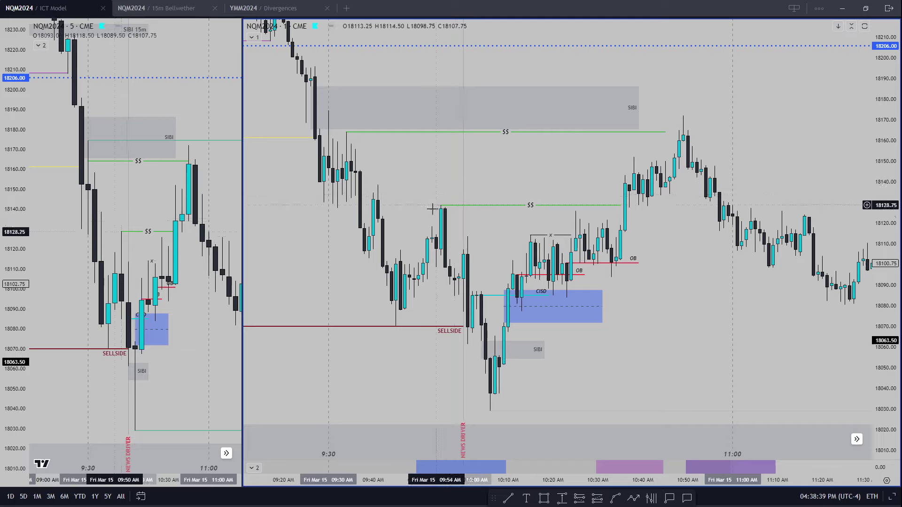
drag(560, 201, 561, 218)
click(345, 149)
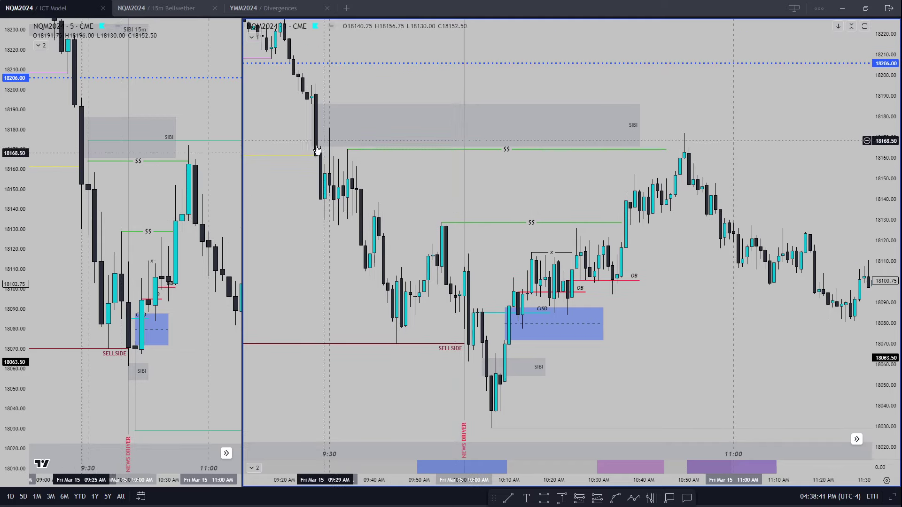
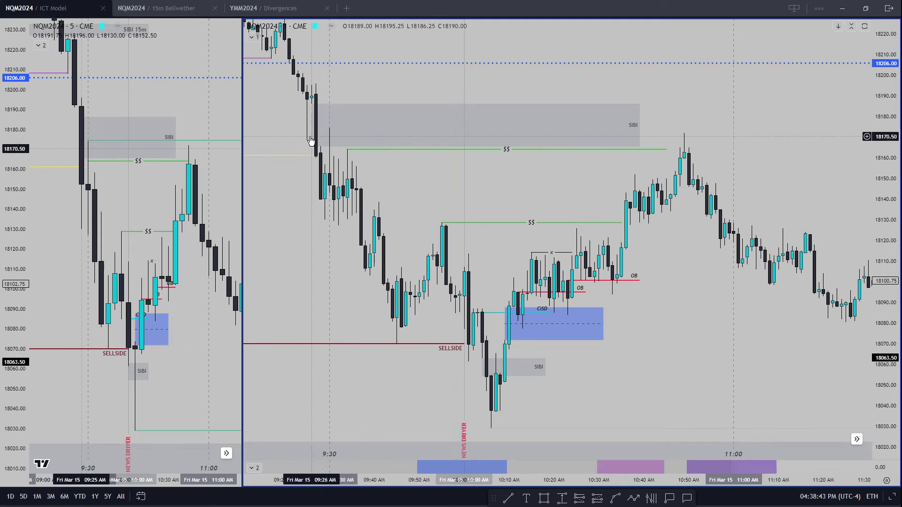
drag(640, 125, 707, 128)
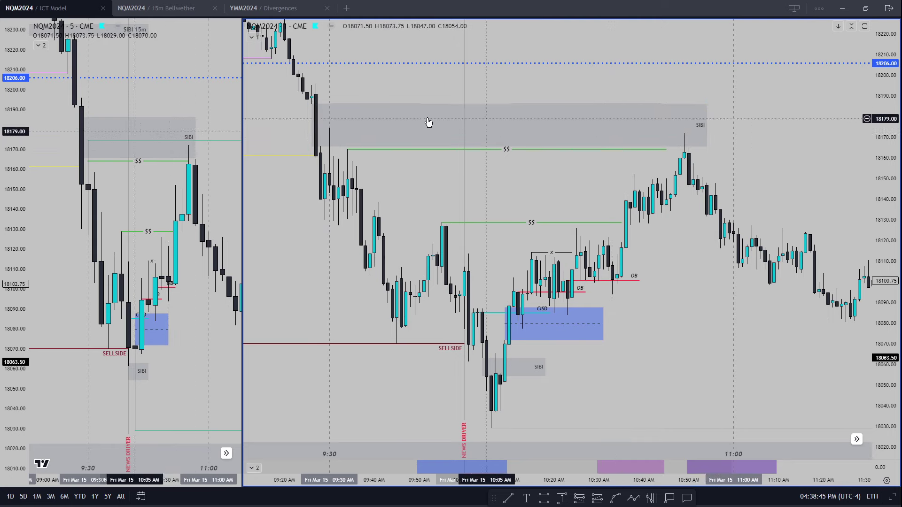
Step: Review the 1-minute decline into the 10:00 AM news driver and the rally back toward the upper SIBI rectangle
click(560, 196)
drag(558, 196, 788, 139)
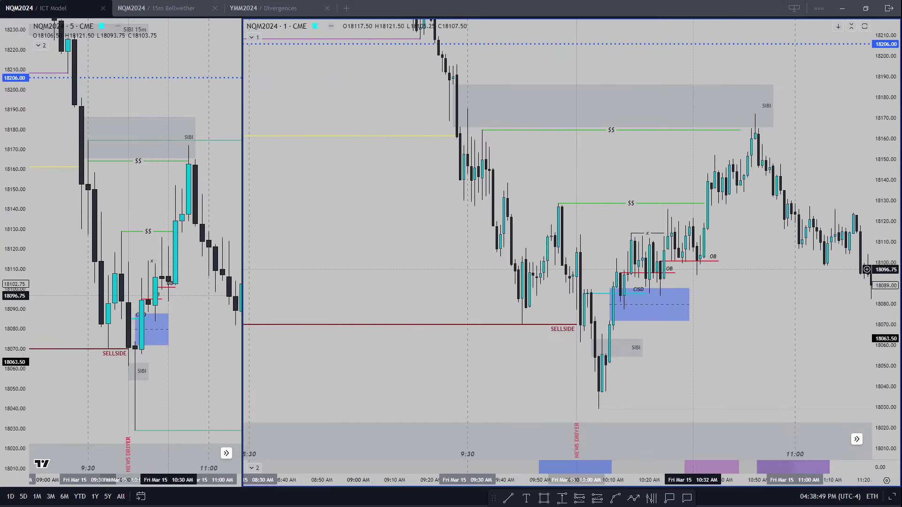
scroll(777, 300, up, 2)
drag(746, 308, 701, 294)
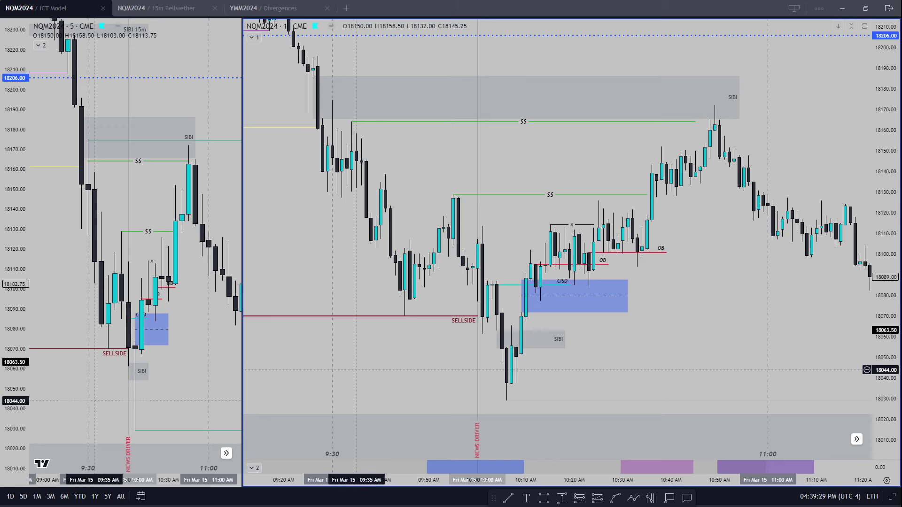
drag(280, 224, 324, 305)
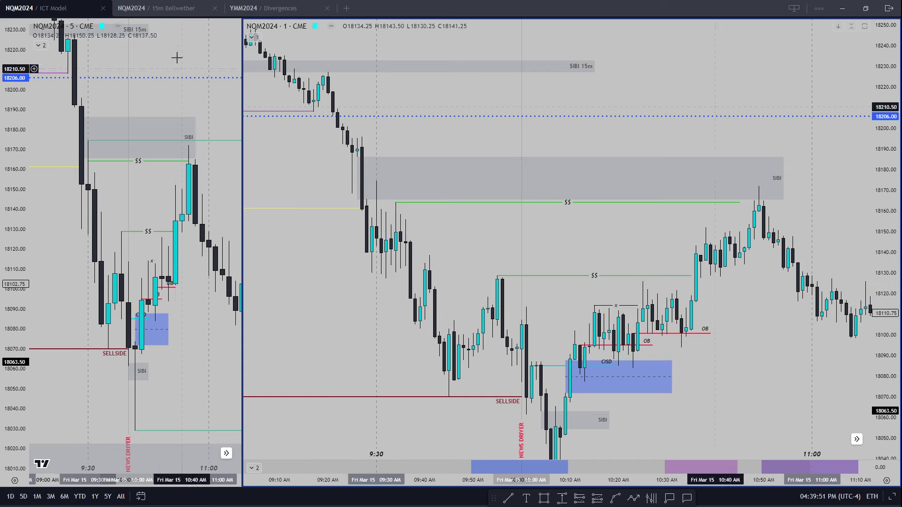
Step: Open the 15m Bellwether layout and examine the March 14 decline below the SIBI rectangle on the hourly chart
click(181, 10)
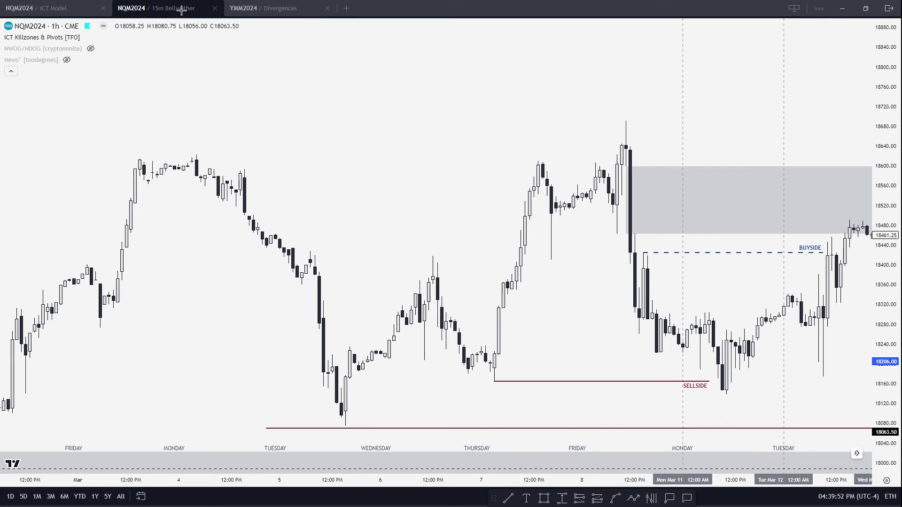
click(73, 10)
click(40, 261)
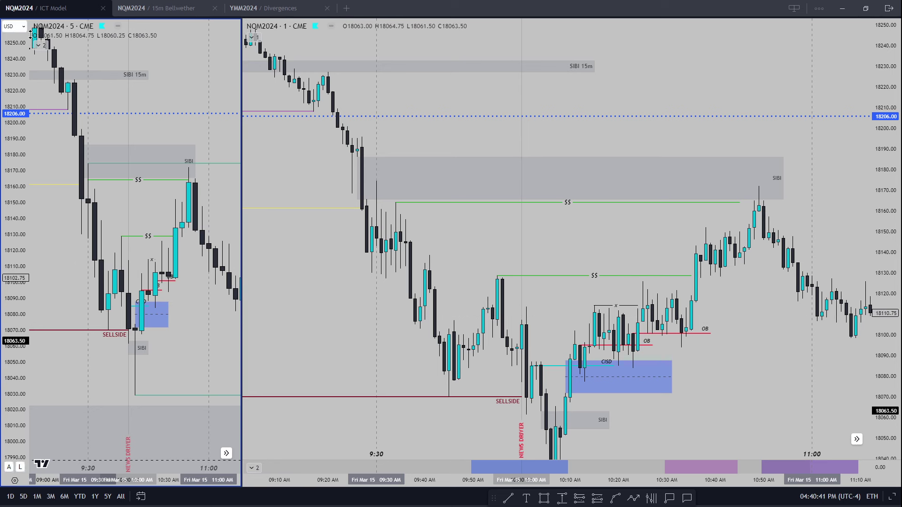
click(155, 6)
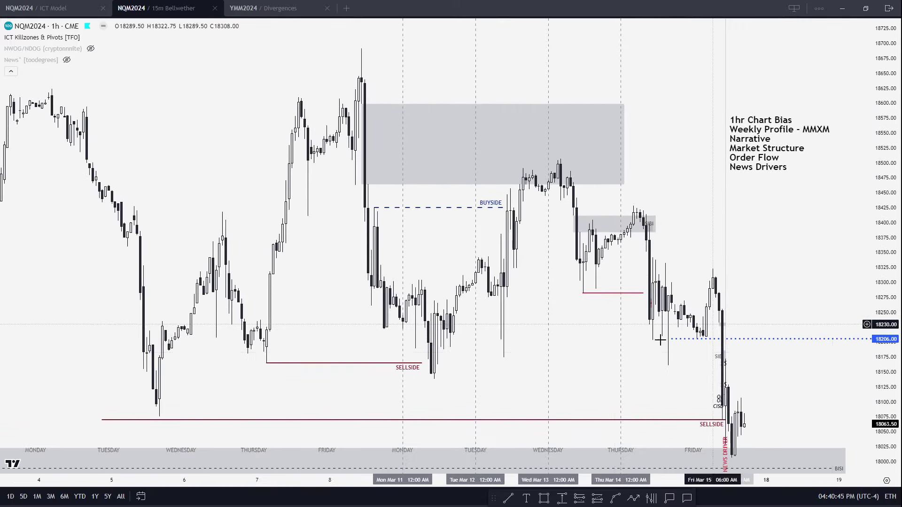
scroll(847, 294, up, 3)
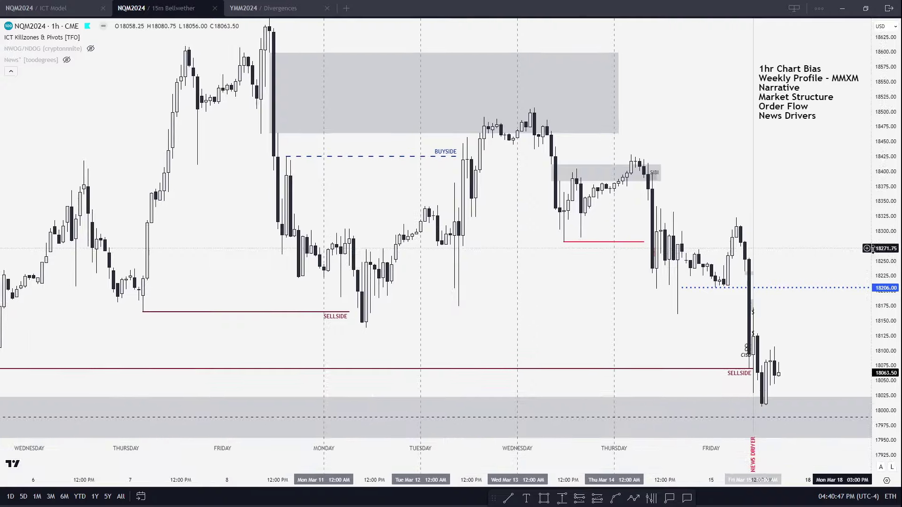
scroll(816, 232, up, 4)
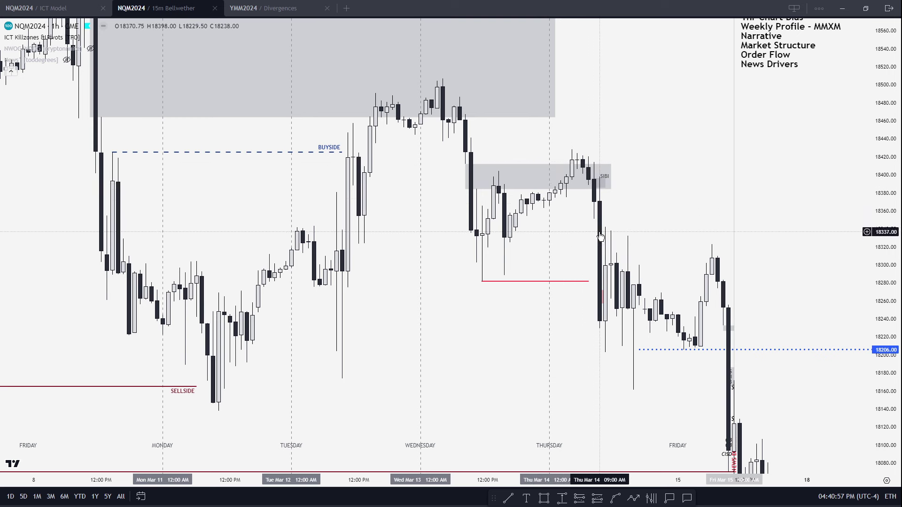
Step: Draw a red arrow from Thursday's high near 18335 up to about 18464 on the hourly chart
key(alt+t)
mouse_move(627, 233)
mouse_down()
mouse_move(704, 121)
mouse_move(649, 117)
mouse_up()
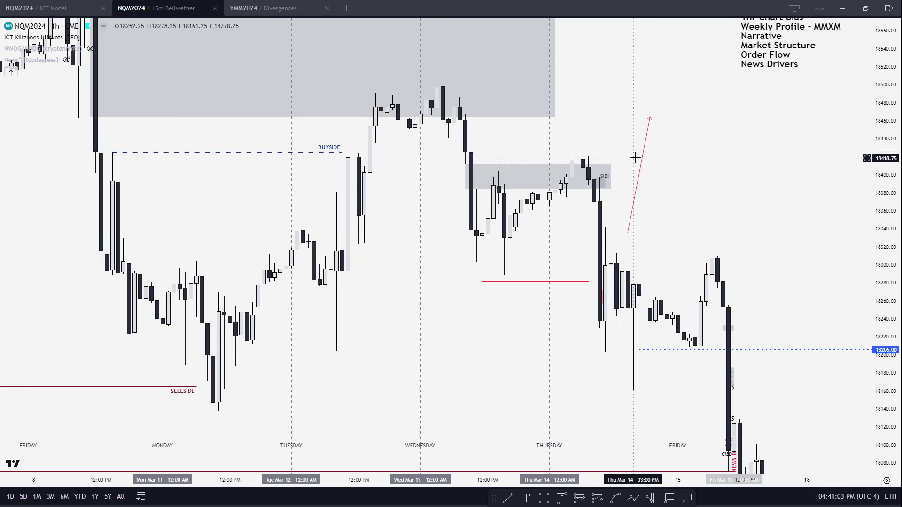
drag(648, 187, 653, 206)
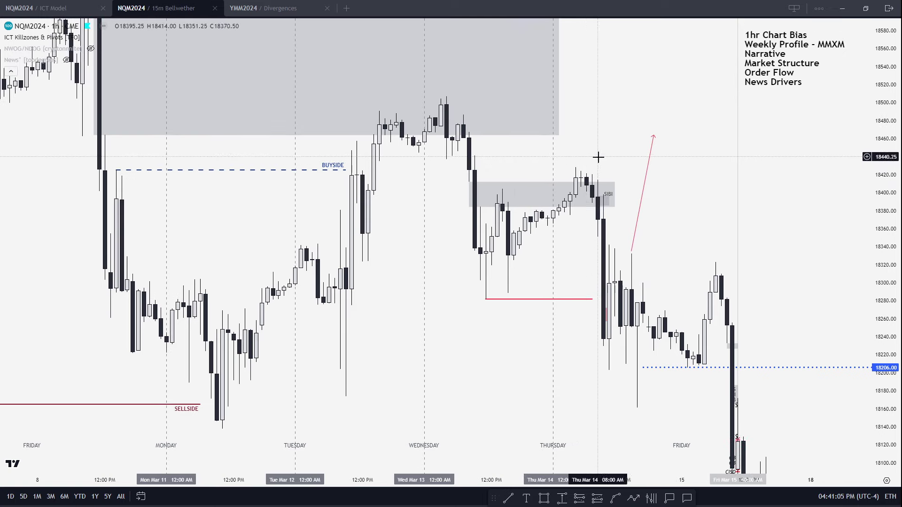
Step: Draw a grey rectangle between about 18460 and 18440, spanning from Wednesday March 13 7:00 AM to early Friday March 15
click(526, 497)
click(544, 498)
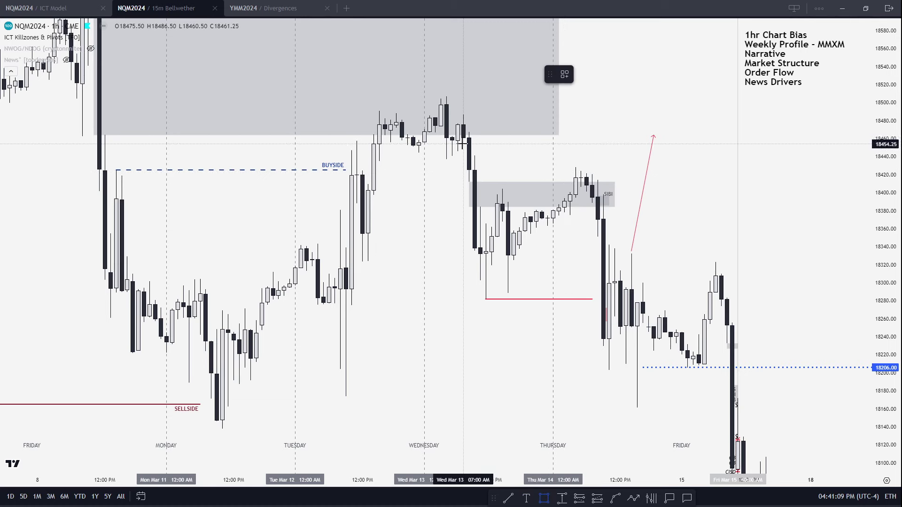
drag(463, 138, 687, 156)
click(648, 159)
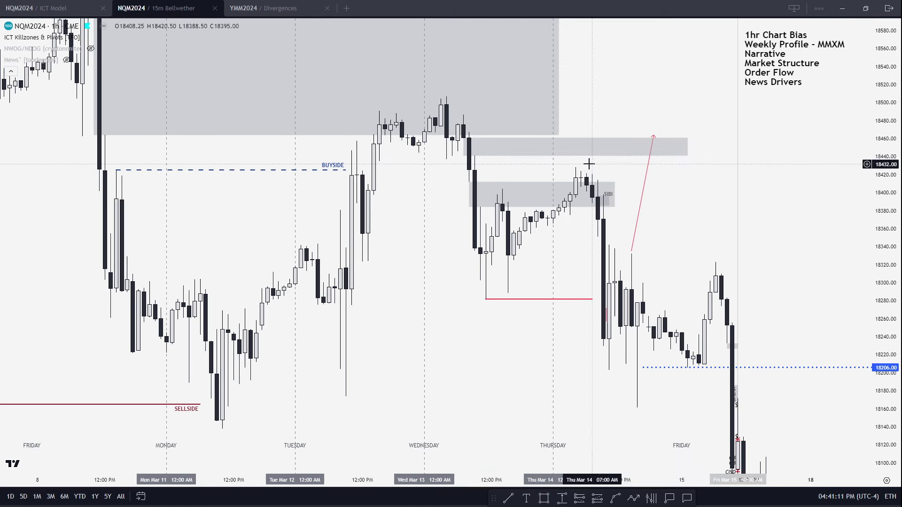
Step: Delete the red arrow and the grey rectangle just drawn above Thursday's price action
click(646, 172)
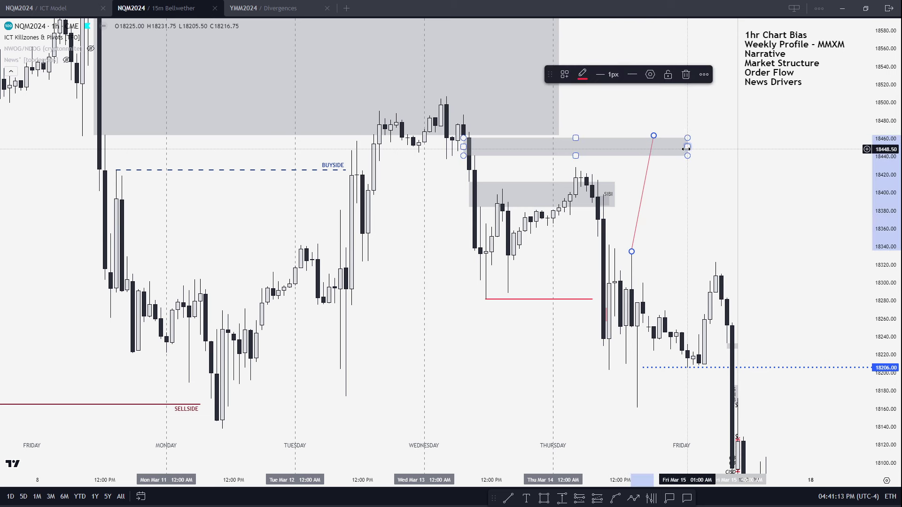
key(Delete)
click(687, 148)
key(Delete)
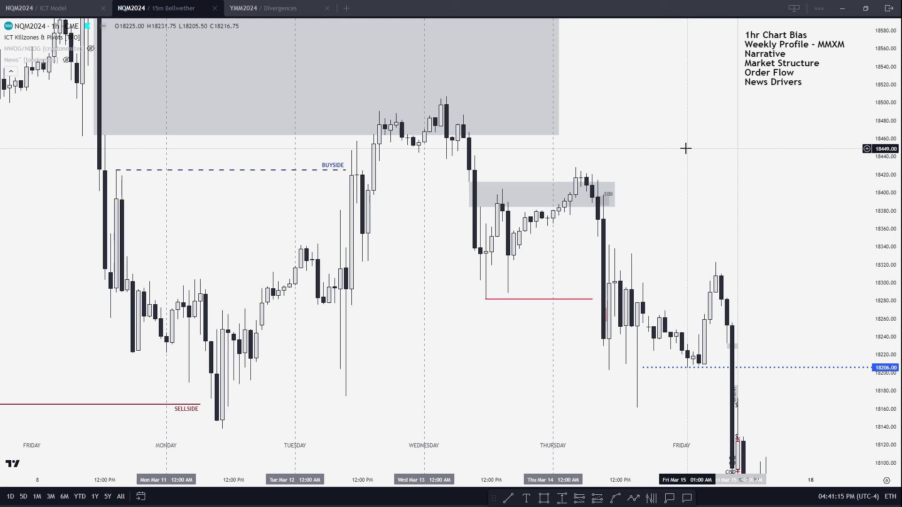
Step: Delete the checklist text note that starts with "1hr Chart Bias" from above Friday's price action
drag(662, 144, 663, 123)
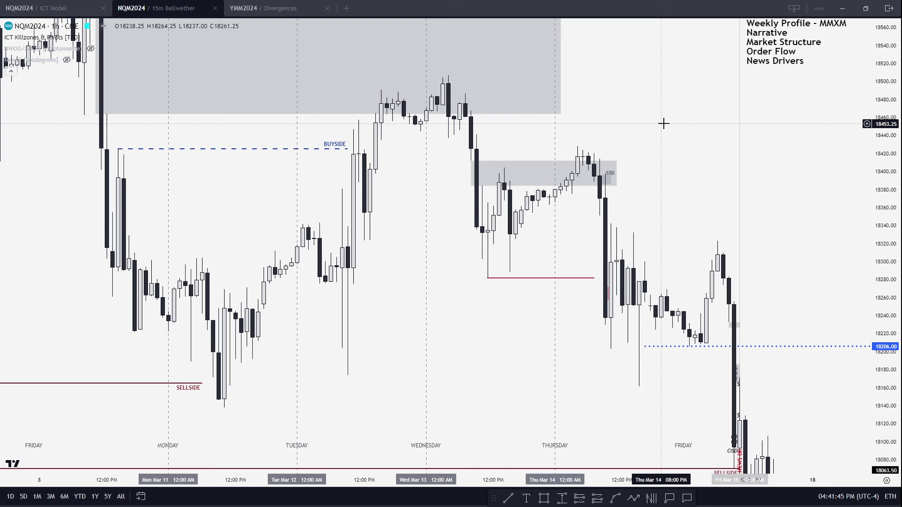
scroll(658, 135, down, 3)
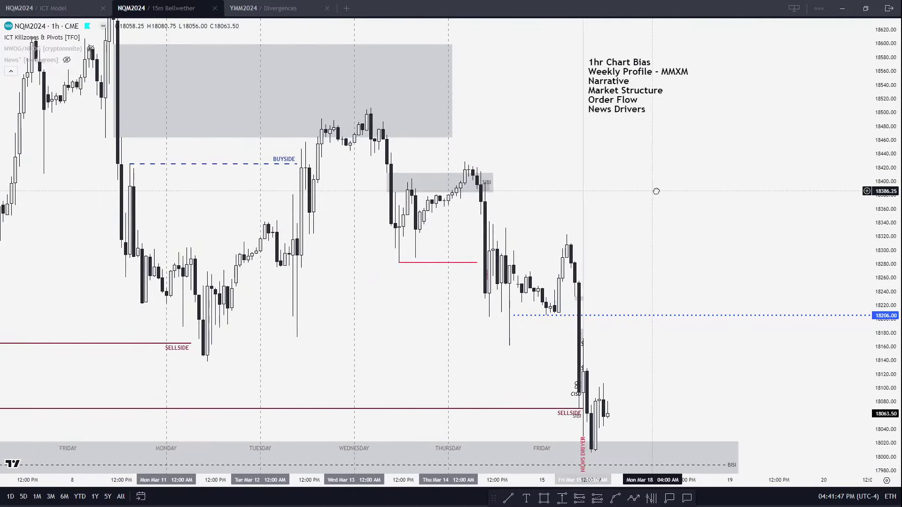
scroll(648, 191, up, 2)
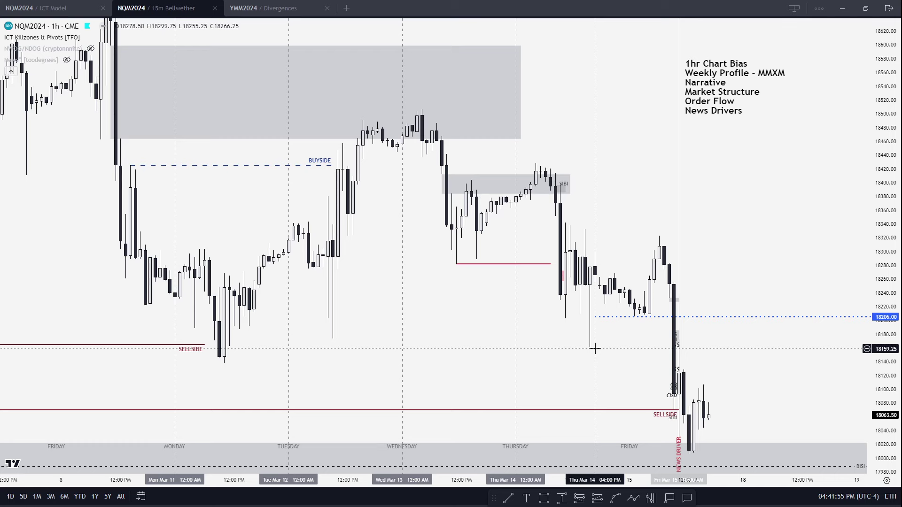
scroll(641, 224, right, 5)
click(594, 117)
key(Delete)
scroll(587, 120, right, 2)
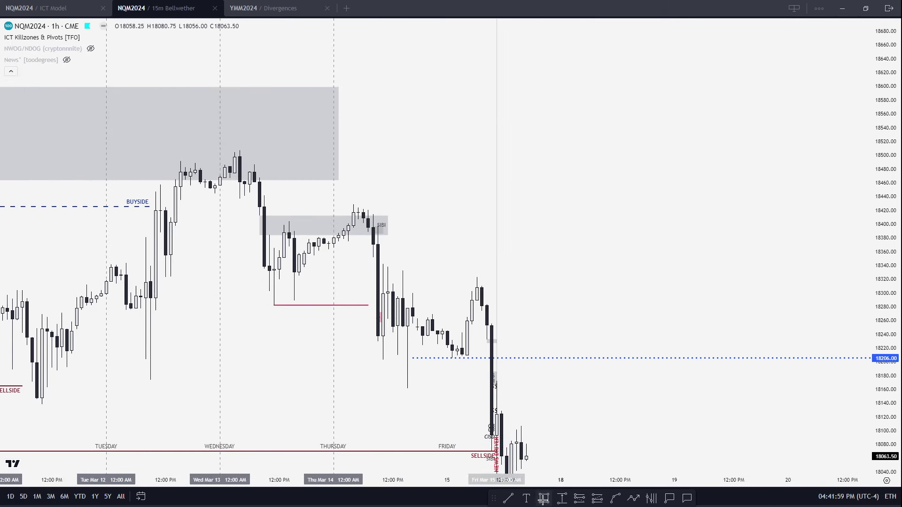
Step: Sketch a path in the empty area after Friday: flat near 18412, down to about 18360, up to 18567, back to 18518, then flat
click(633, 498)
click(575, 217)
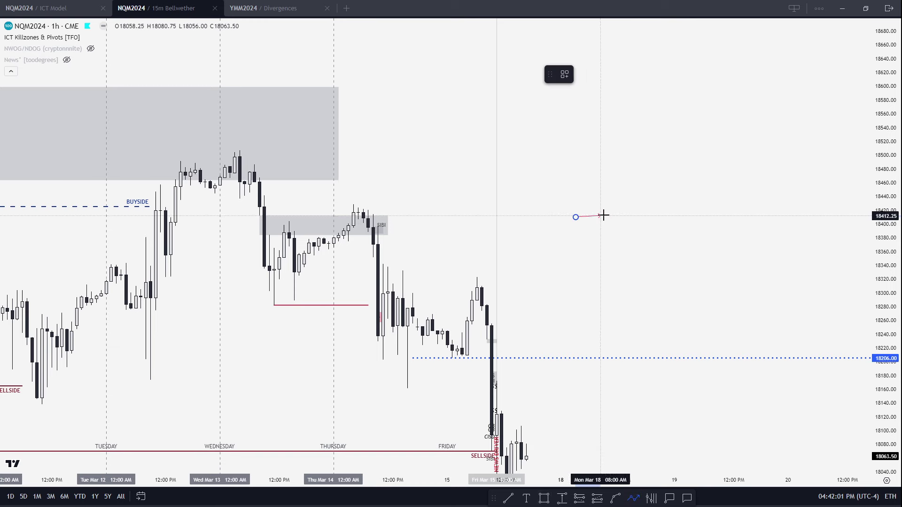
click(605, 216)
click(635, 109)
click(640, 142)
click(660, 143)
click(660, 143)
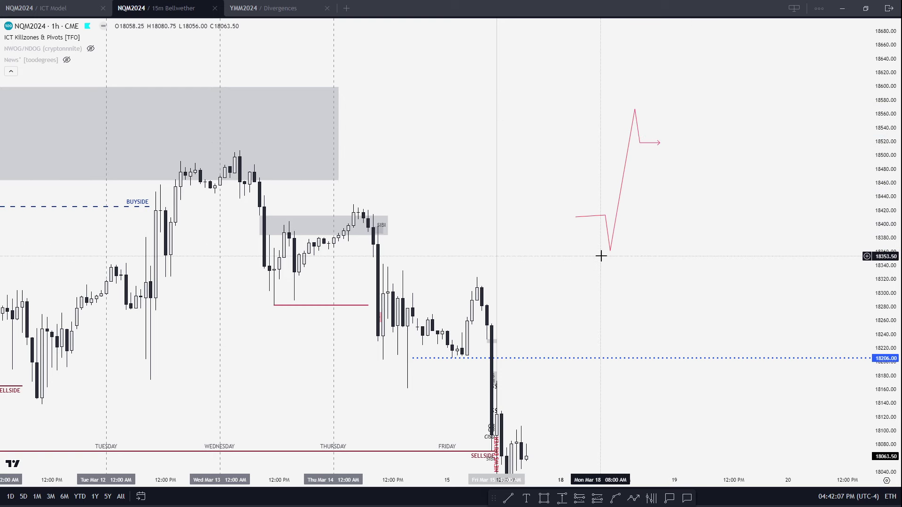
Step: Delete the red path sketched in the empty area after Friday's price action
click(634, 109)
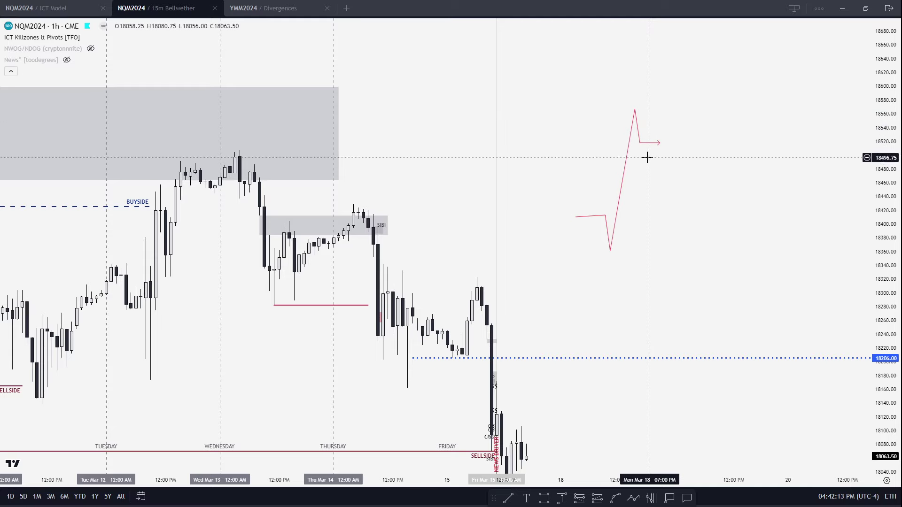
scroll(668, 165, down, 5)
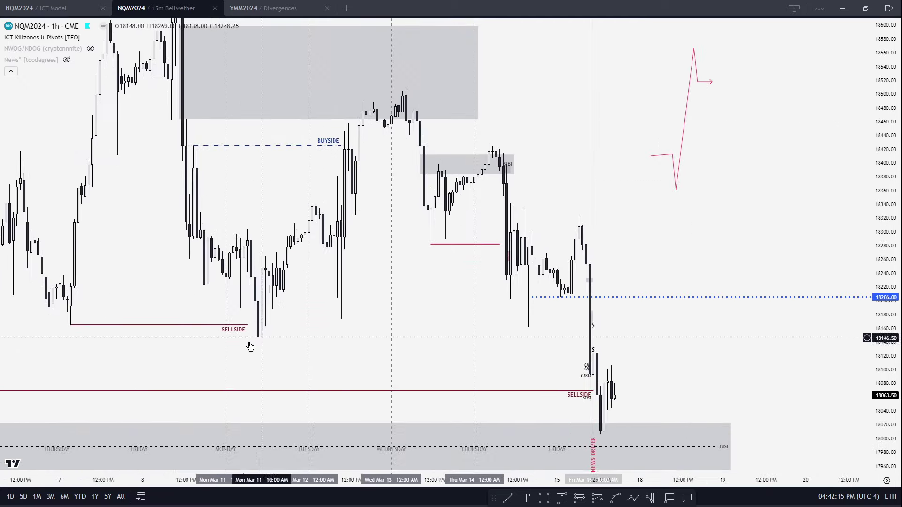
scroll(570, 362, up, 2)
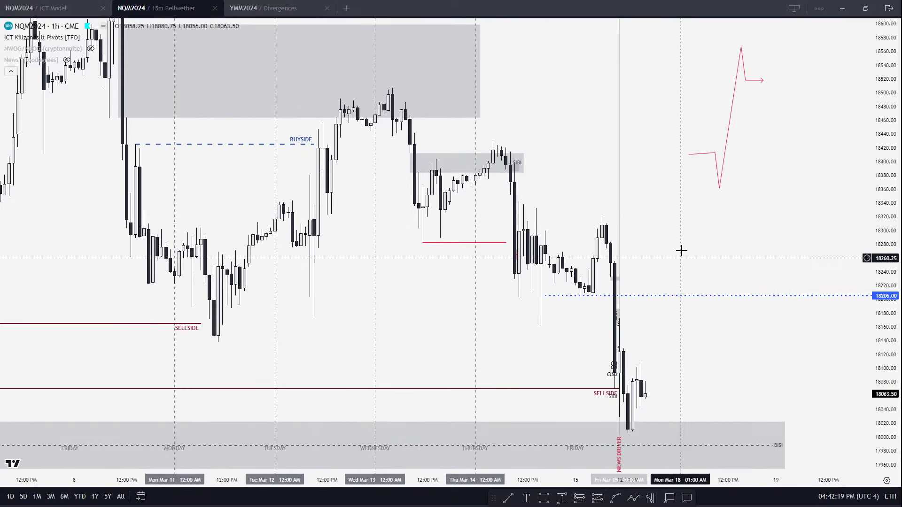
click(716, 165)
key(Delete)
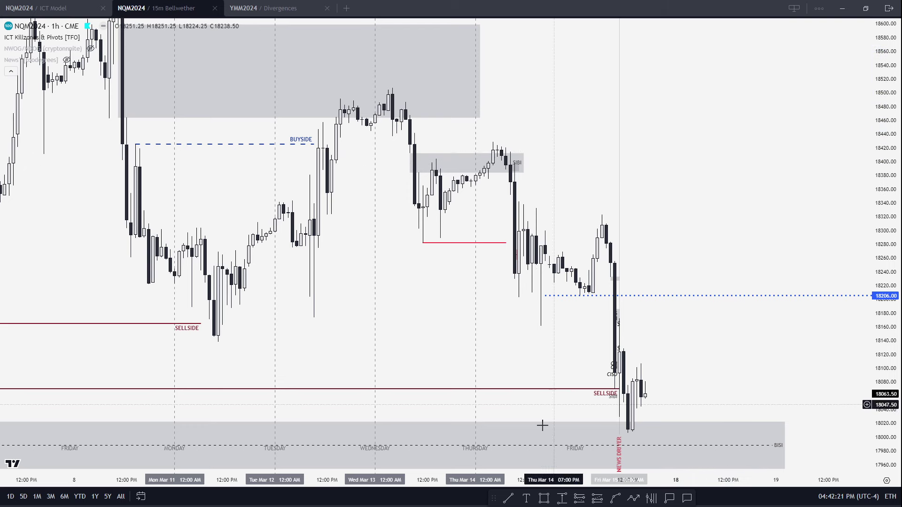
Step: Sketch a zigzag path after Friday that swings between about 18405 and 18488 and ends near 18338, and delete it
drag(682, 173, 583, 208)
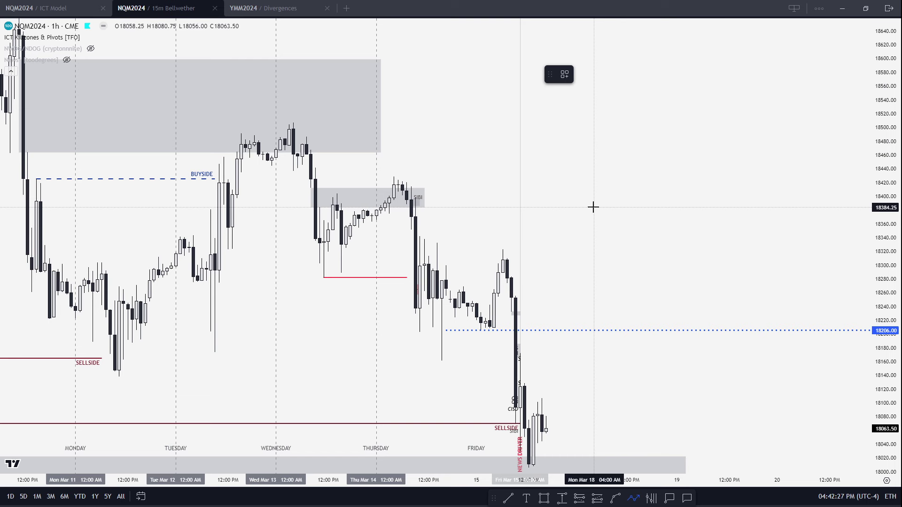
click(603, 191)
click(615, 155)
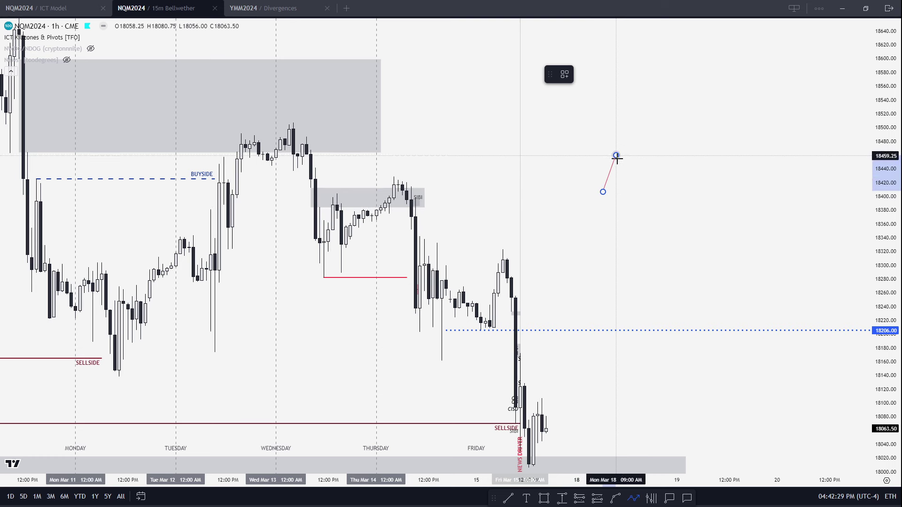
click(625, 185)
click(638, 151)
click(646, 192)
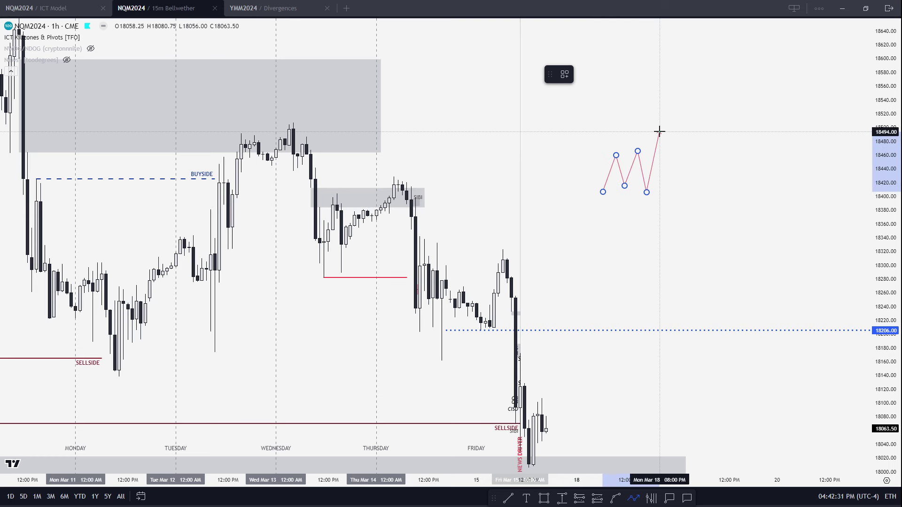
click(663, 135)
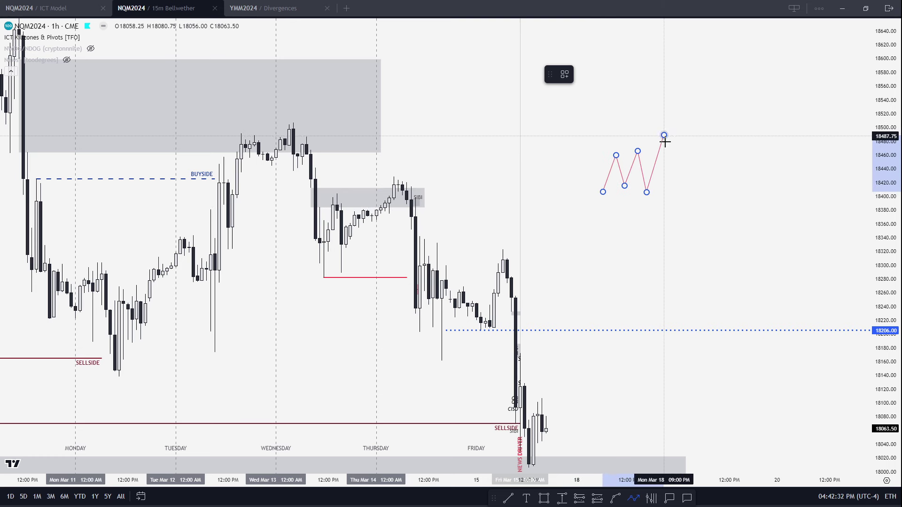
double_click(681, 239)
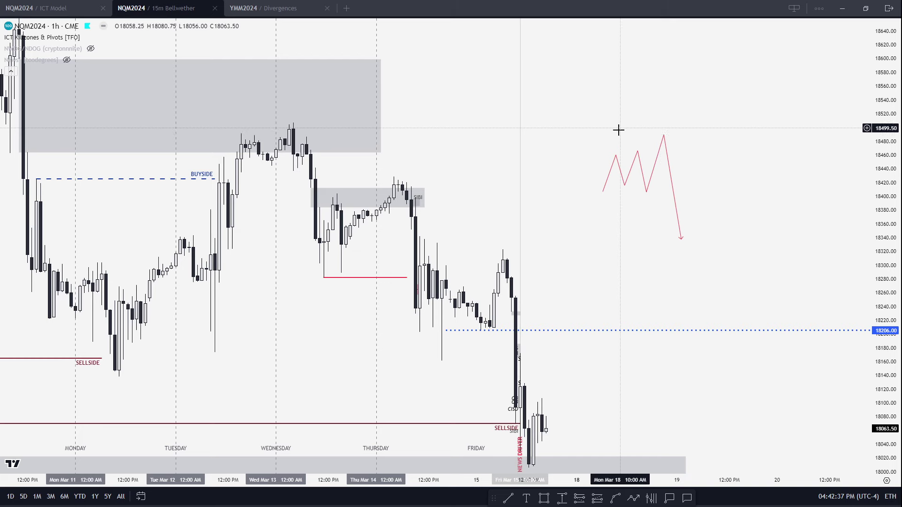
click(650, 186)
key(Delete)
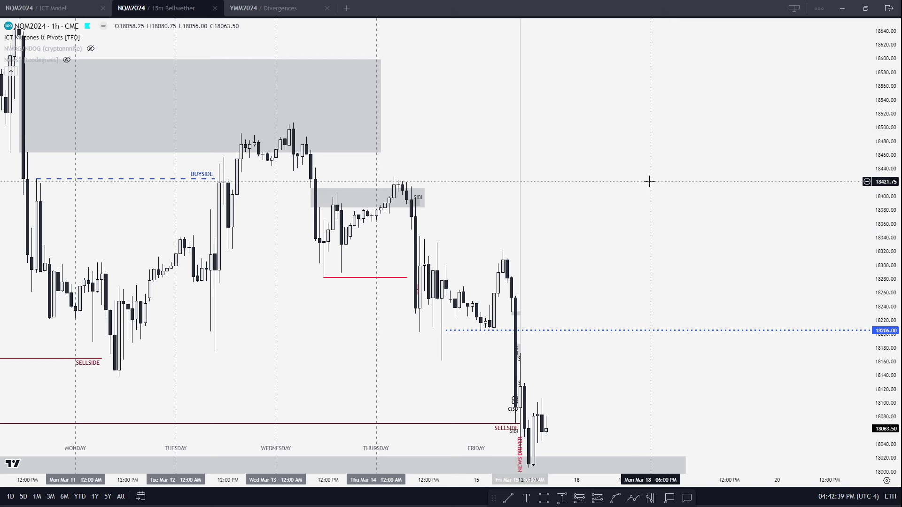
Step: Examine the hourly price action of March 11–15 and compare it with Friday's intraday charts in the ICT Model layout
scroll(653, 164, up, 3)
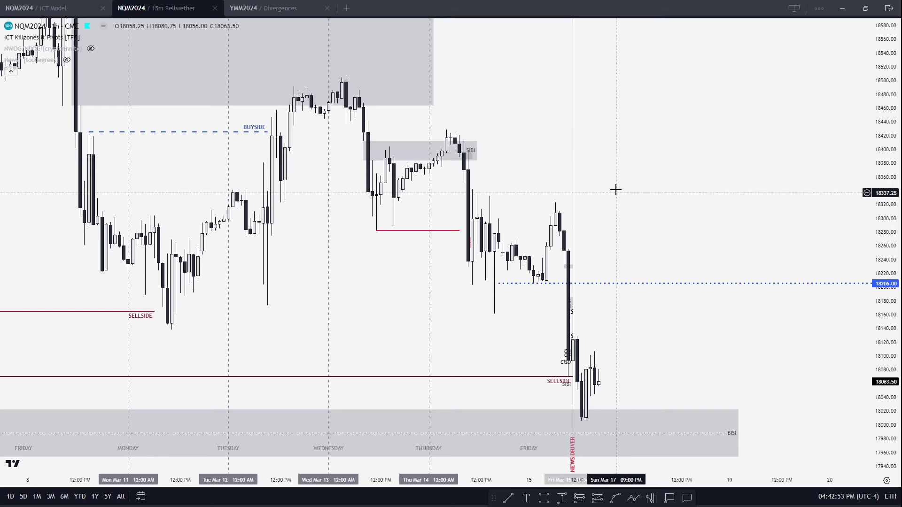
drag(643, 155, 642, 146)
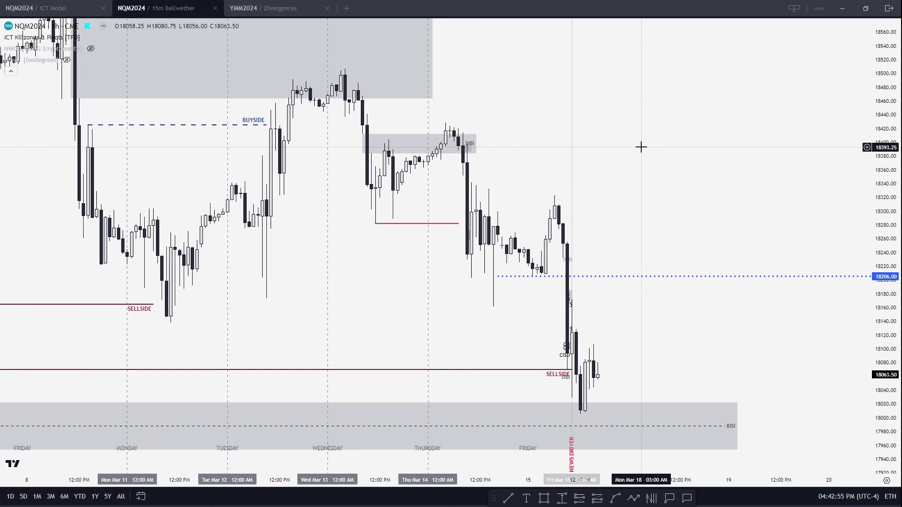
scroll(624, 197, down, 3)
scroll(605, 301, up, 2)
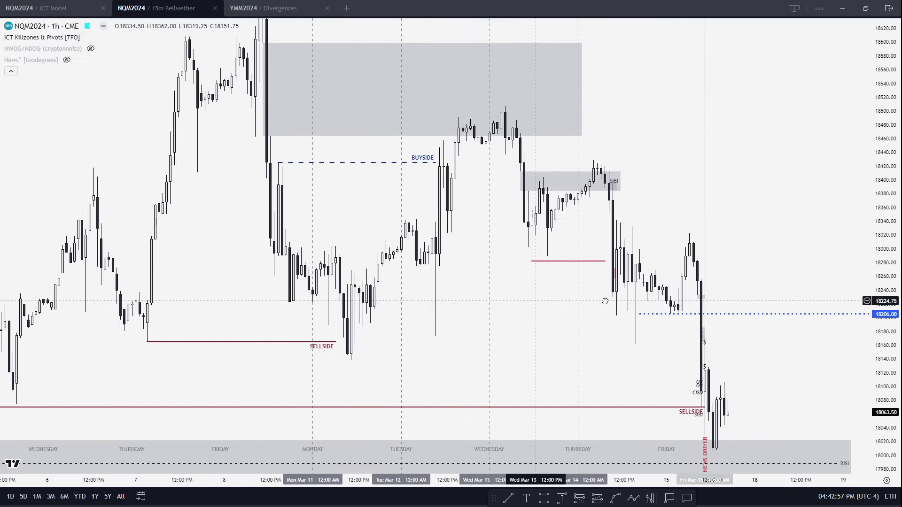
scroll(604, 301, up, 2)
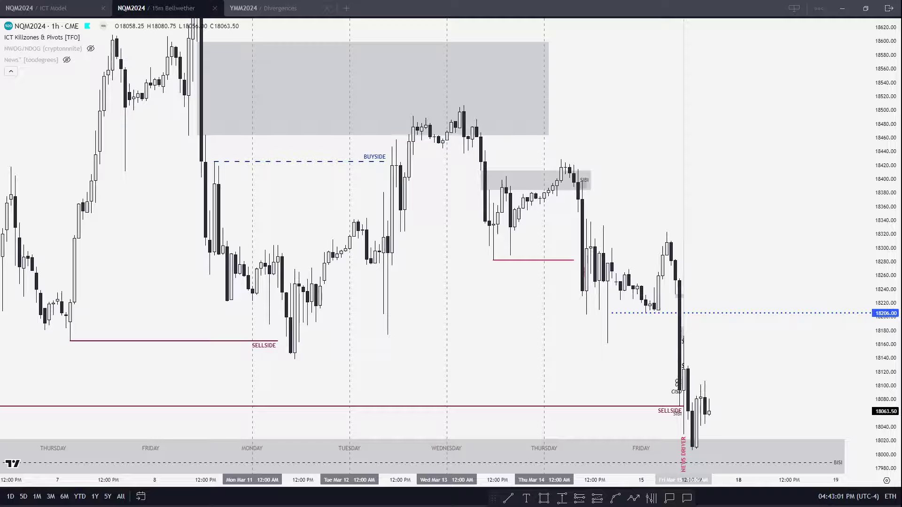
click(40, 8)
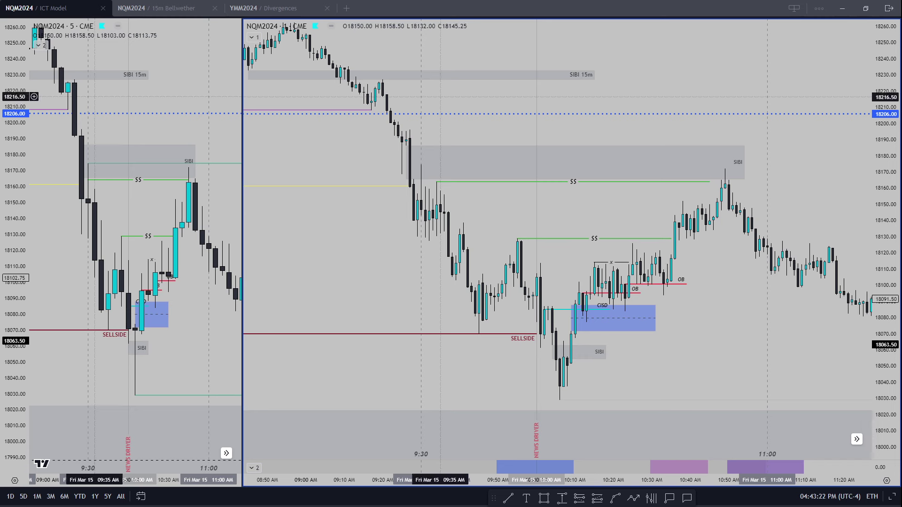
click(155, 8)
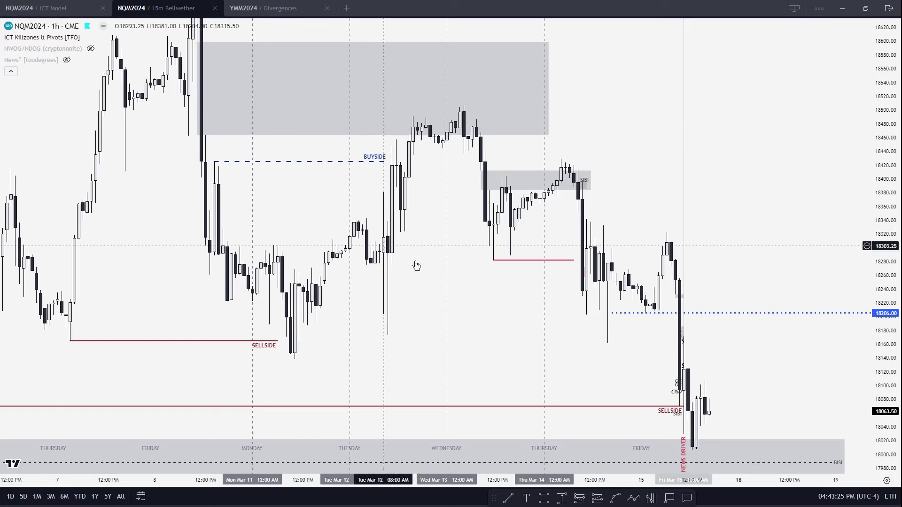
Step: Examine the hourly swing highs and lows from the start of March up to the March 11 week
drag(386, 250, 402, 270)
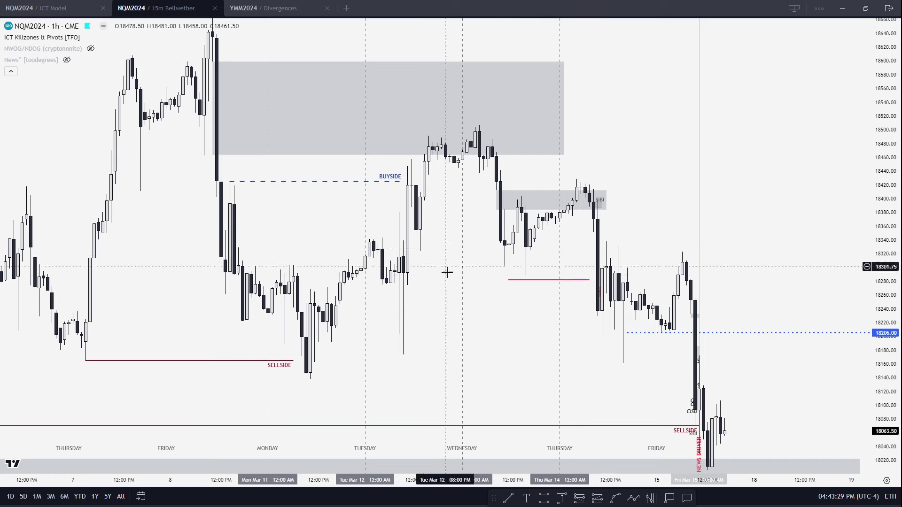
drag(501, 301, 497, 297)
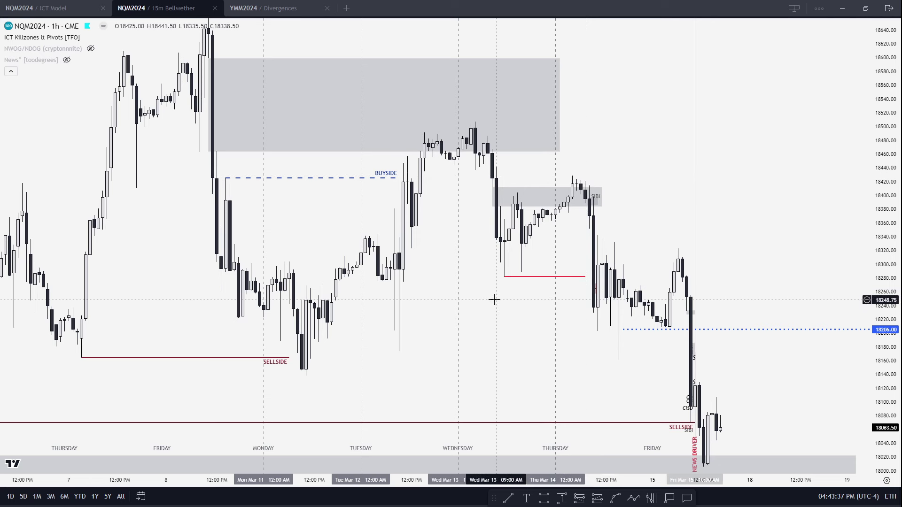
drag(125, 227, 459, 274)
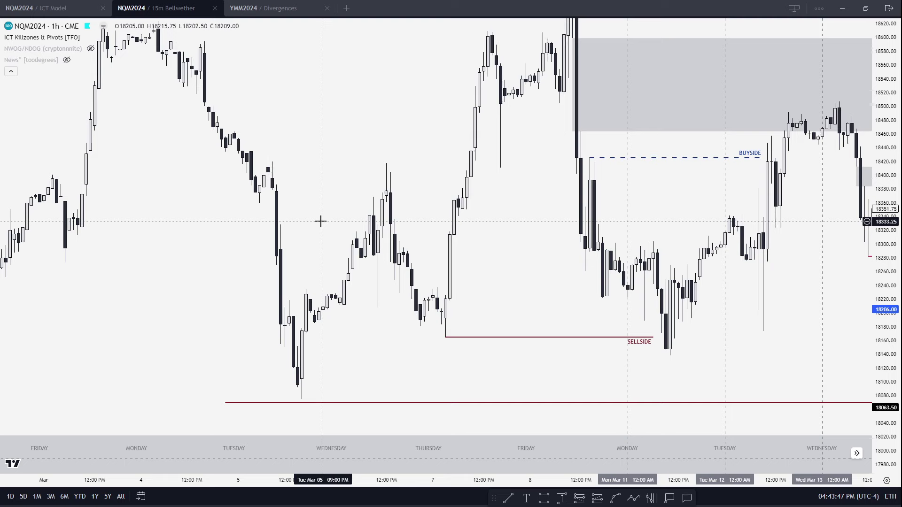
drag(314, 223, 364, 278)
drag(527, 228, 552, 248)
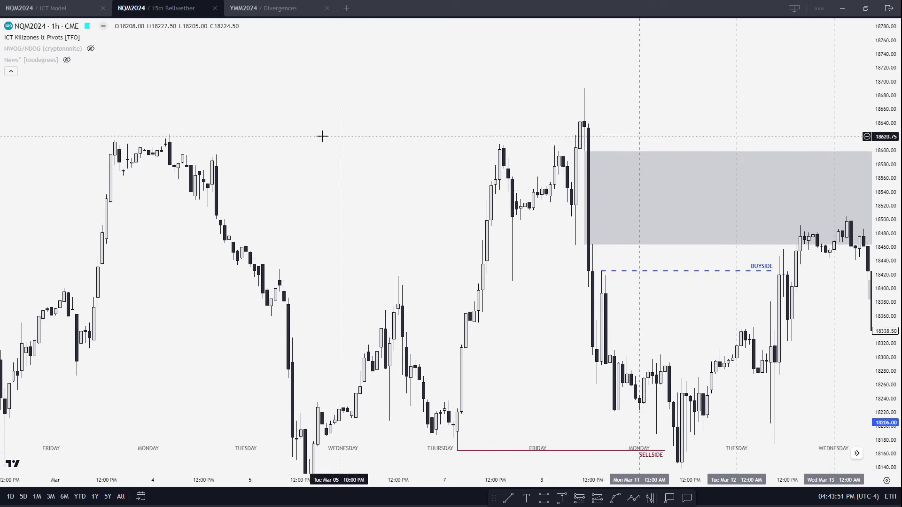
drag(287, 149, 354, 103)
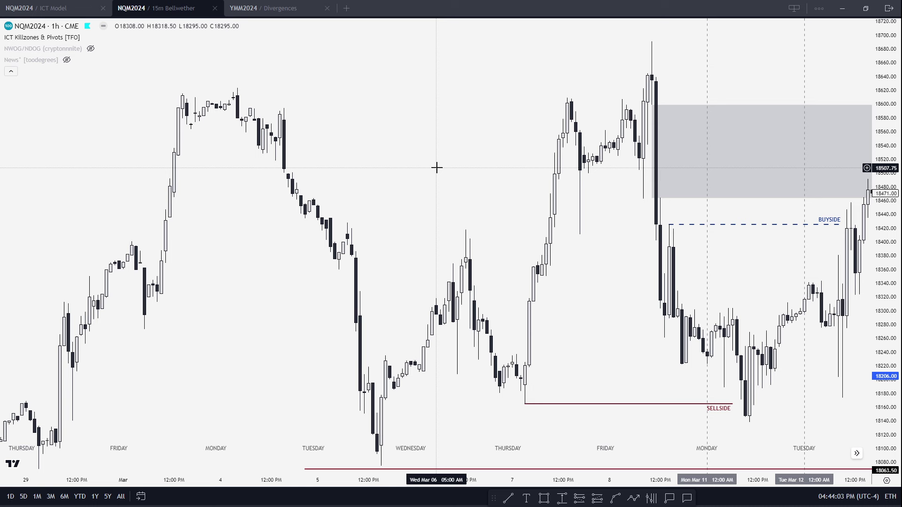
scroll(425, 162, up, 1)
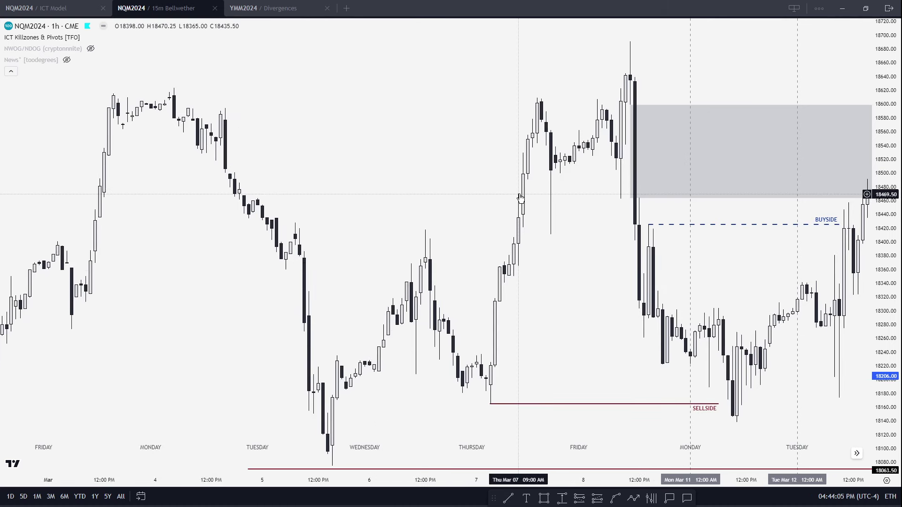
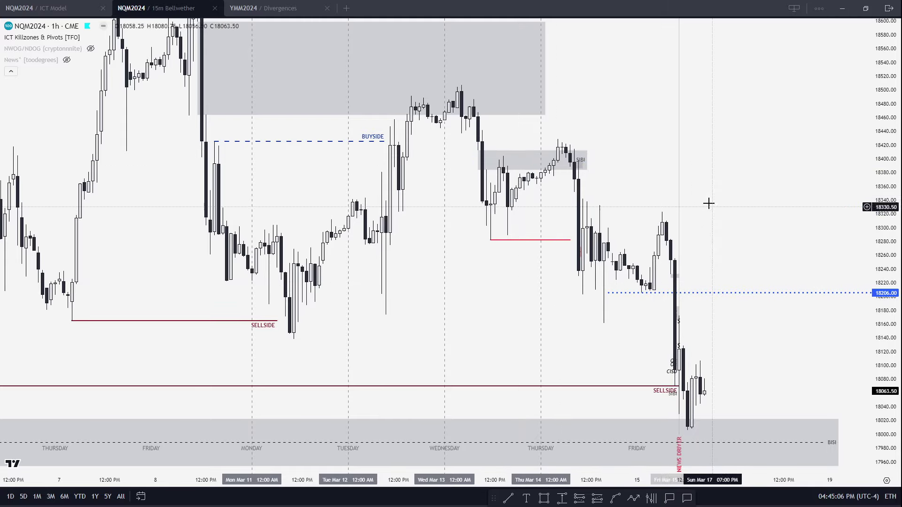
Step: Draw a Fibonacci retracement from the March 4 high at 18623.50 down to the March 5 low level, extended to March 12, and delete it
drag(508, 285, 807, 207)
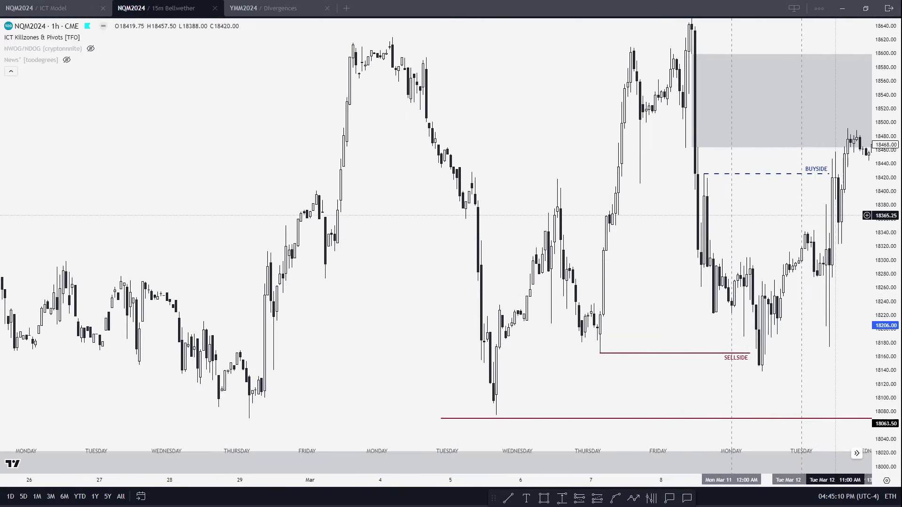
key(alt+r)
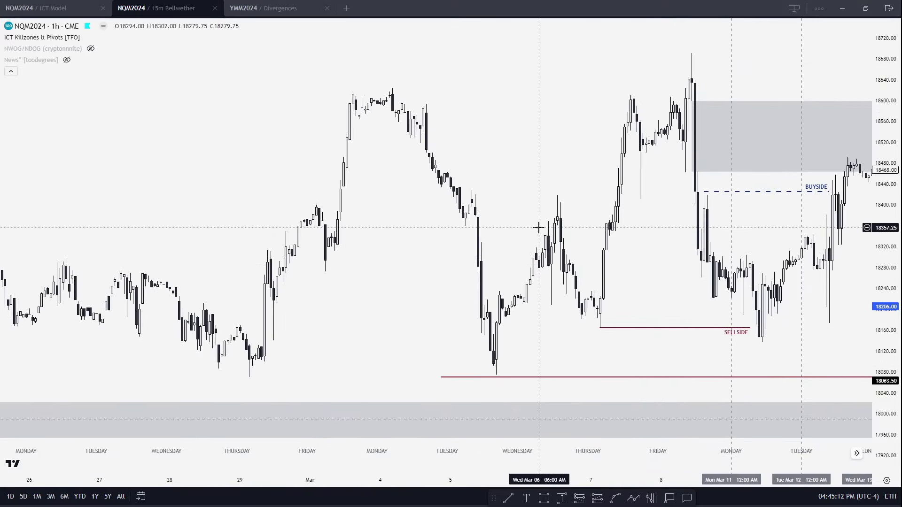
key(alt+f)
click(393, 87)
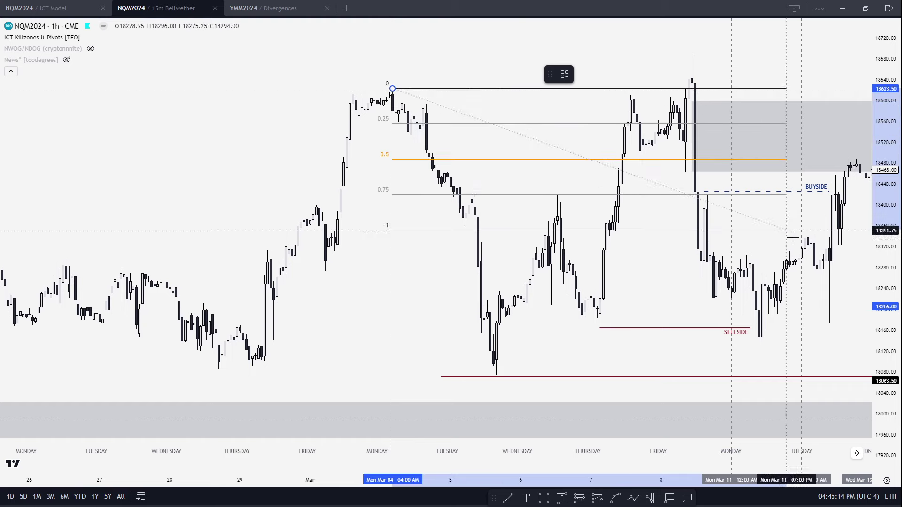
click(819, 374)
scroll(354, 316, up, 2)
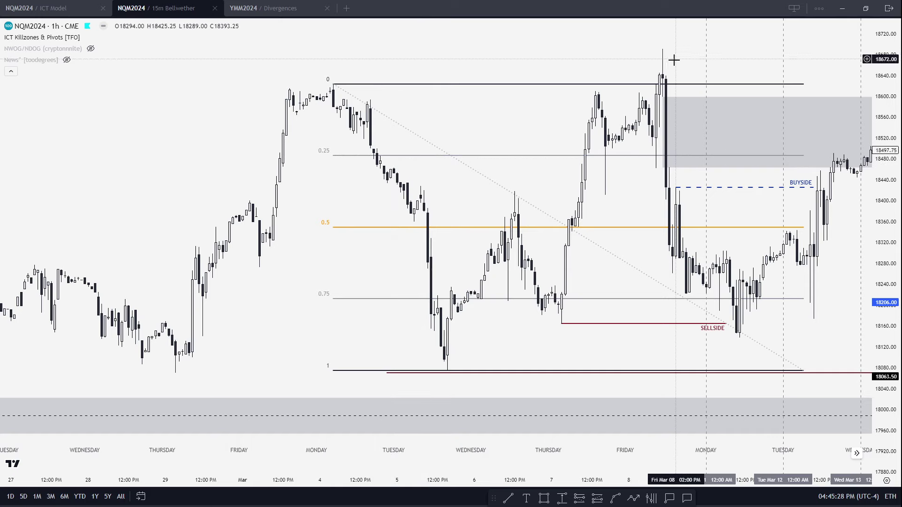
click(535, 156)
key(Delete)
Step: Draw a Fibonacci projection with negative levels from the late March 12 low at 18444.50 to the early March 13 high at 18506.75, and delete it
drag(533, 153, 341, 131)
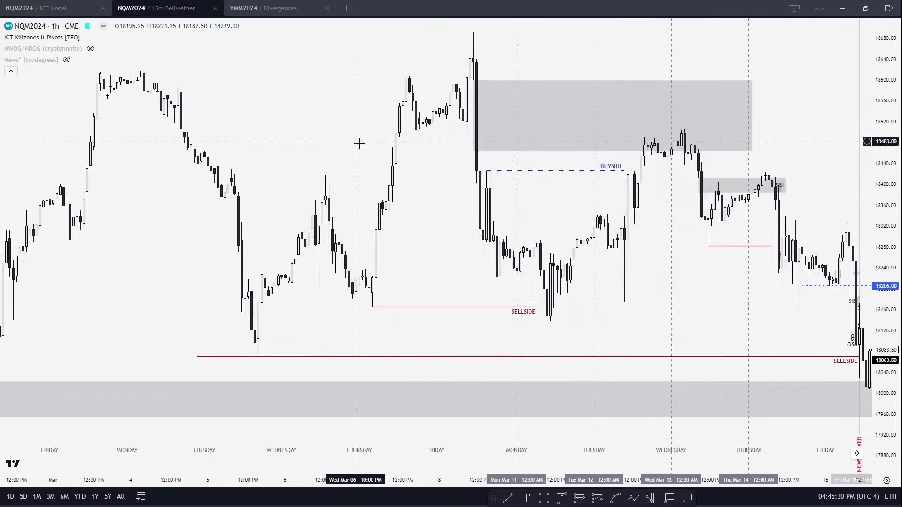
drag(634, 232, 412, 249)
scroll(346, 261, down, 2)
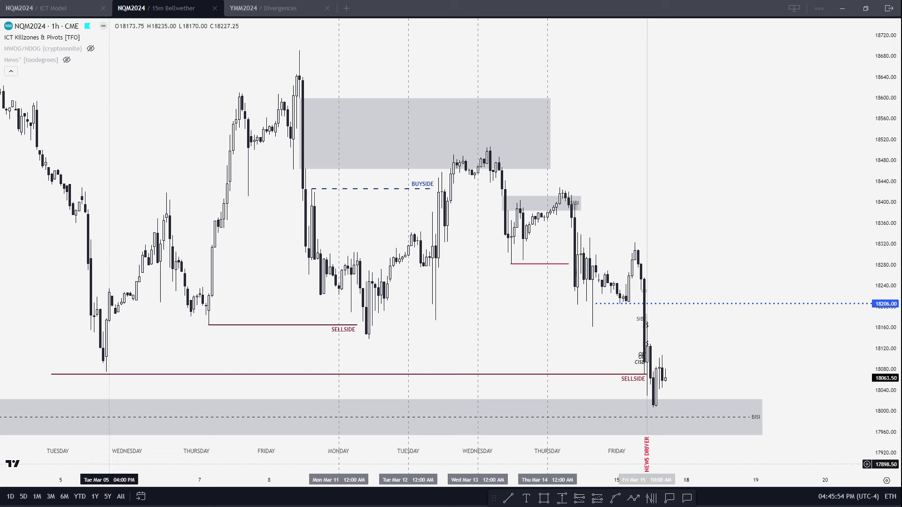
scroll(698, 237, left, 3)
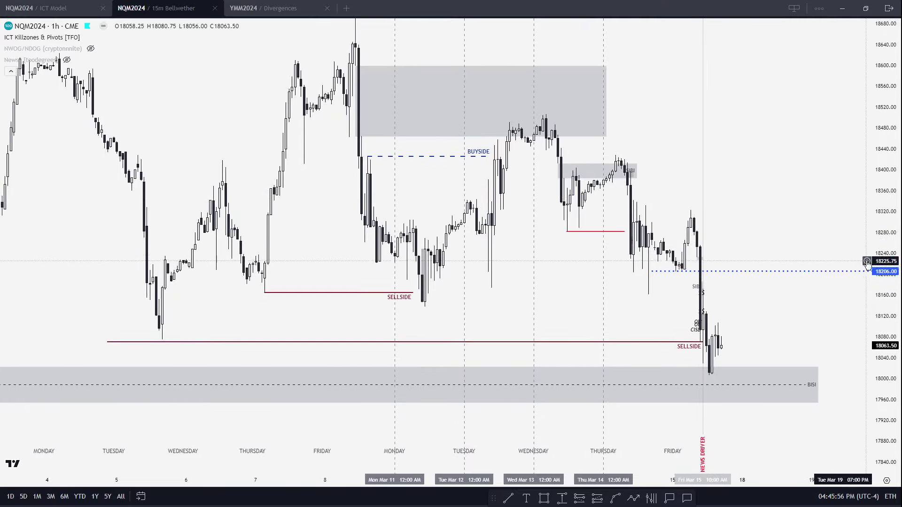
scroll(769, 147, up, 5)
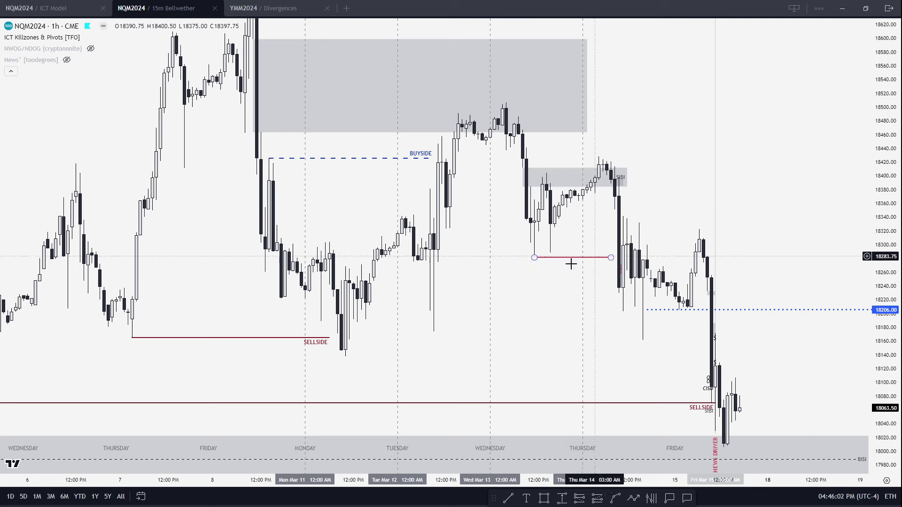
click(485, 146)
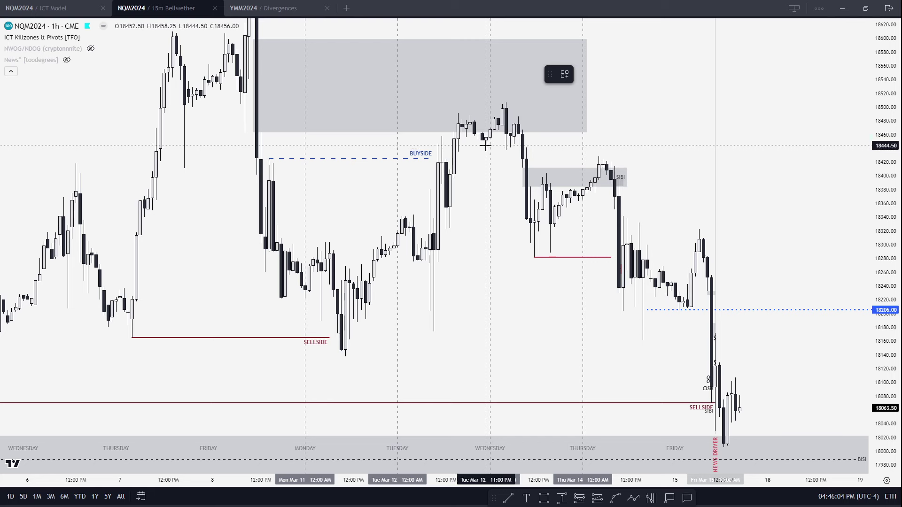
click(506, 102)
click(564, 74)
click(609, 192)
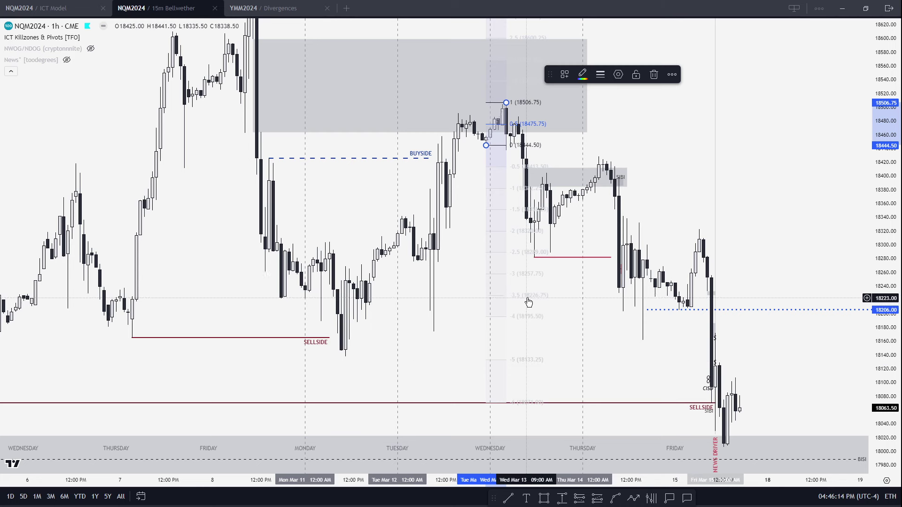
key(Delete)
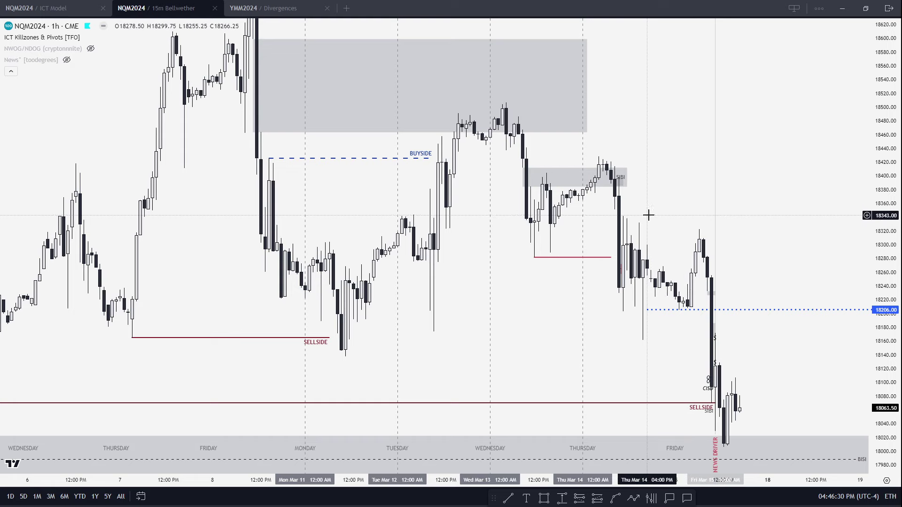
scroll(428, 356, left, 5)
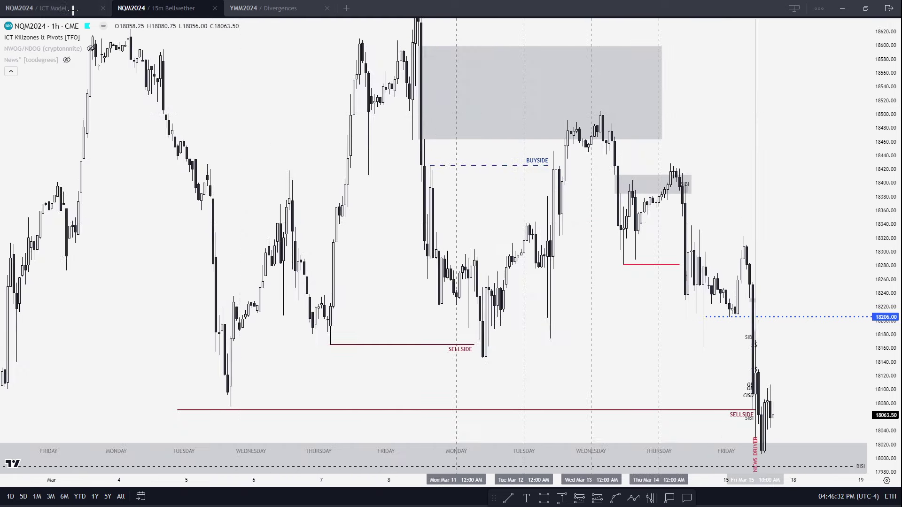
click(42, 8)
key(ctrl+Tab)
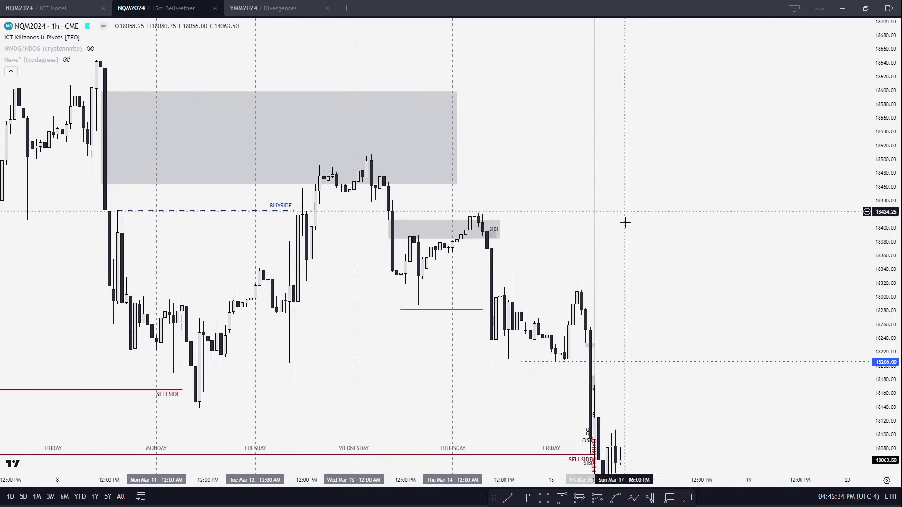
drag(692, 233, 713, 194)
click(688, 143)
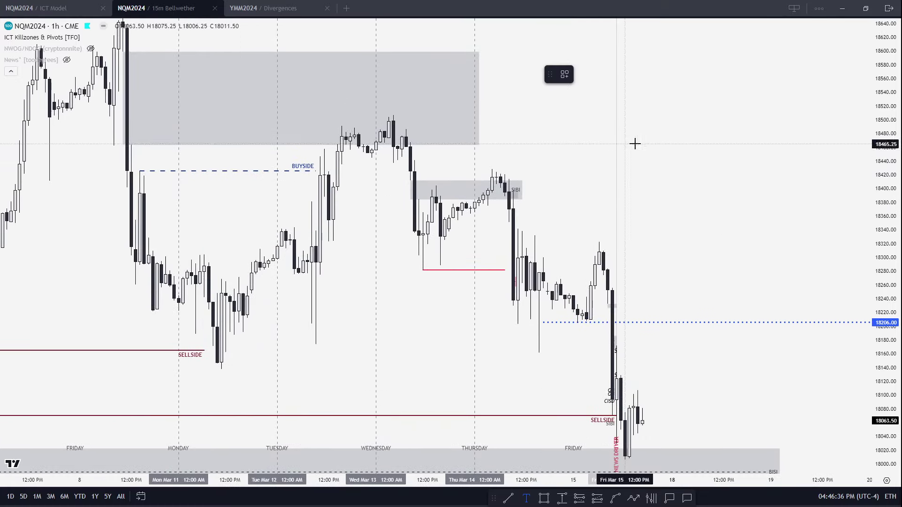
click(618, 74)
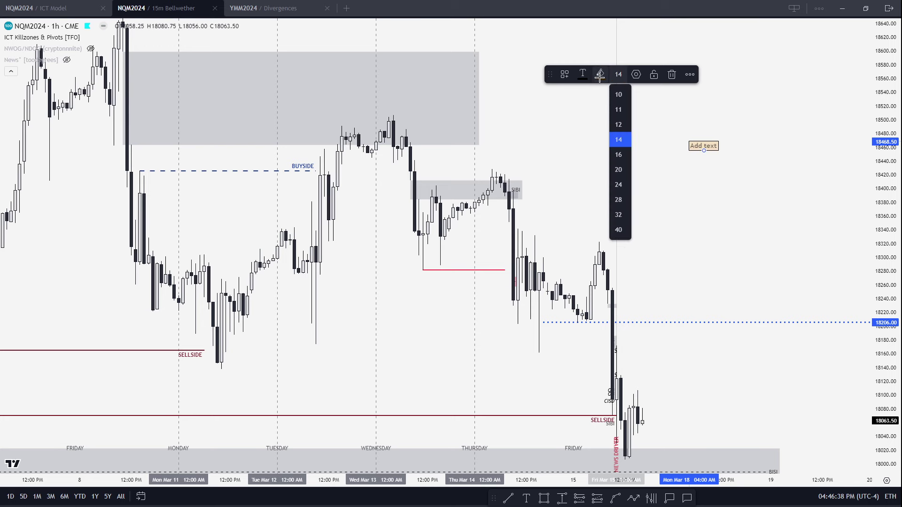
click(661, 162)
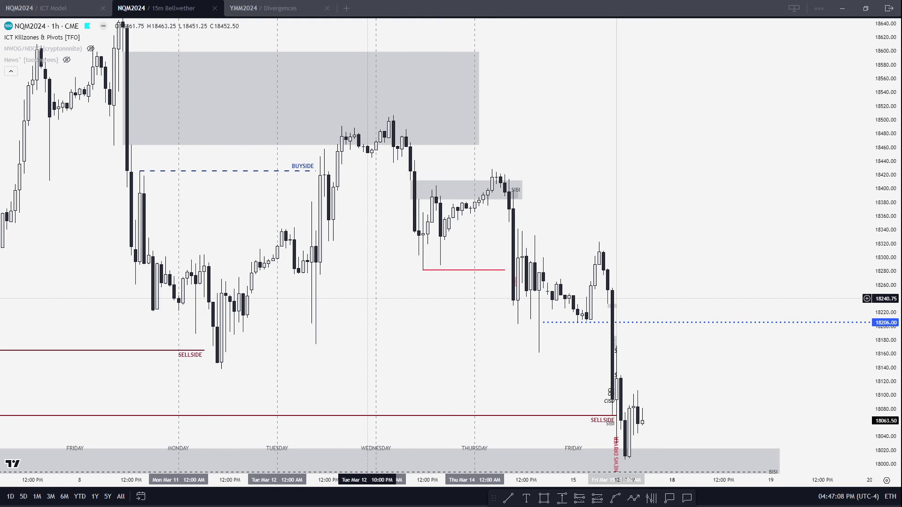
Step: Change the NQM2024 chart in the 15m Bellwether layout to the 15-minute interval
drag(379, 291, 442, 303)
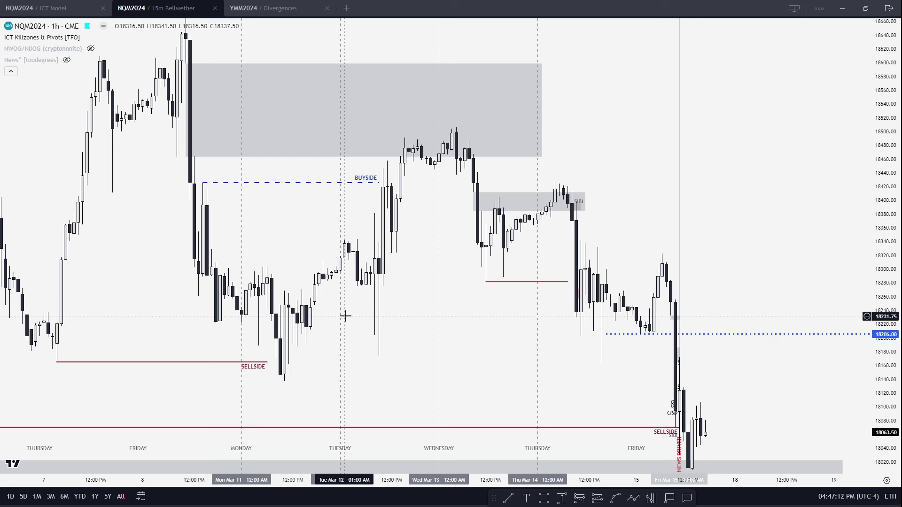
scroll(487, 296, left, 3)
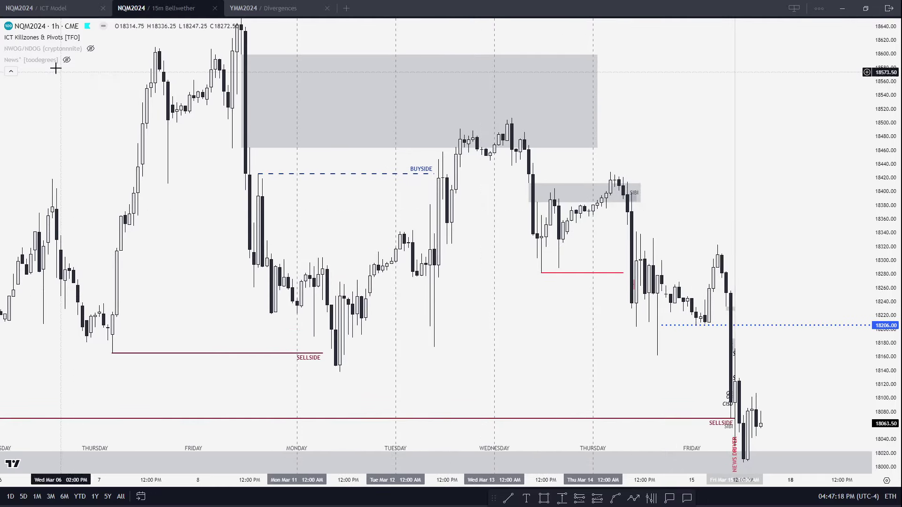
text(1)
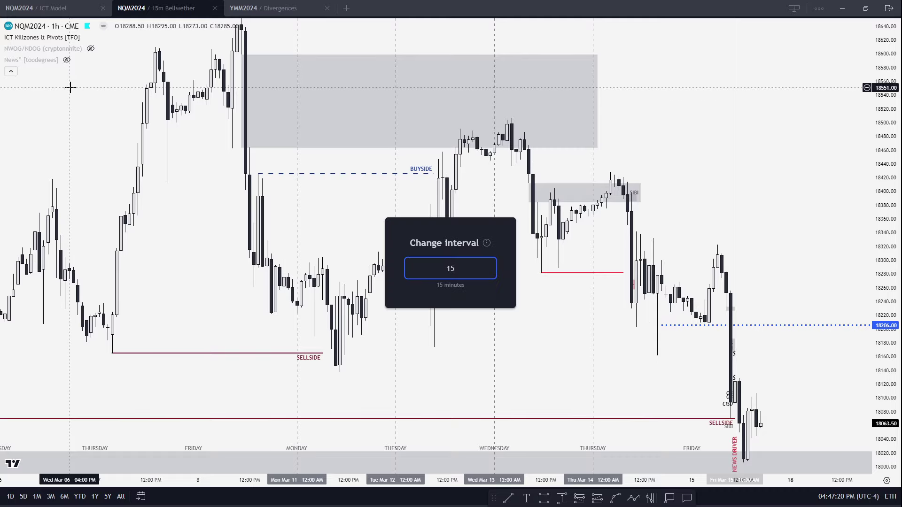
text(5)
key(Return)
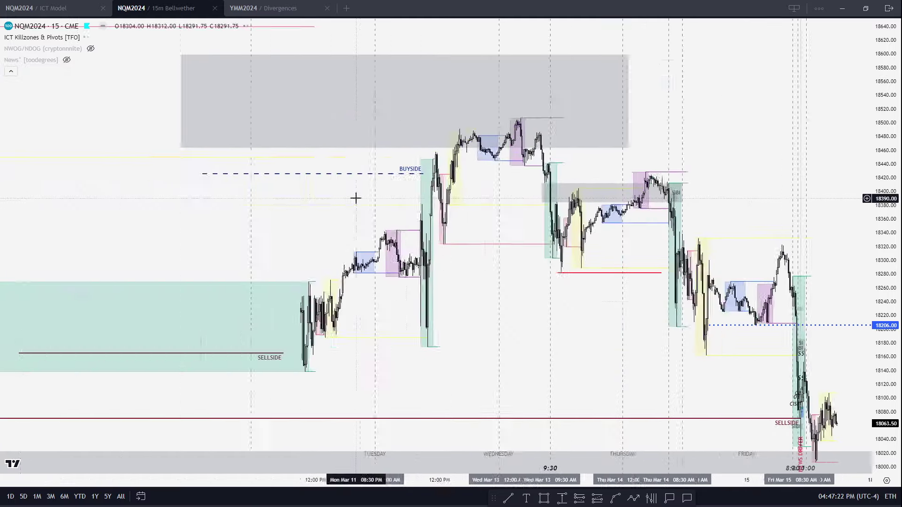
Step: Examine the 15-minute killzone ranges of March 11–15 and glance at Friday's intraday charts in the ICT Model layout
drag(527, 344, 431, 312)
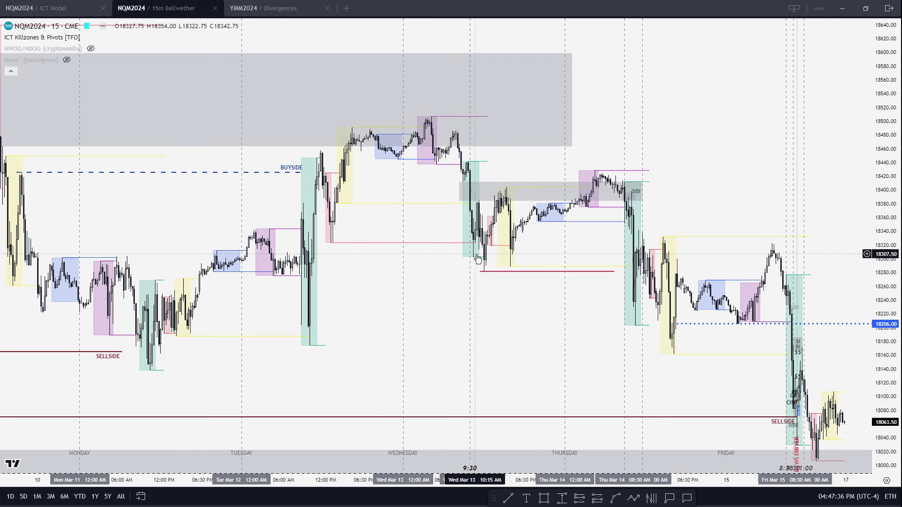
drag(478, 258, 437, 273)
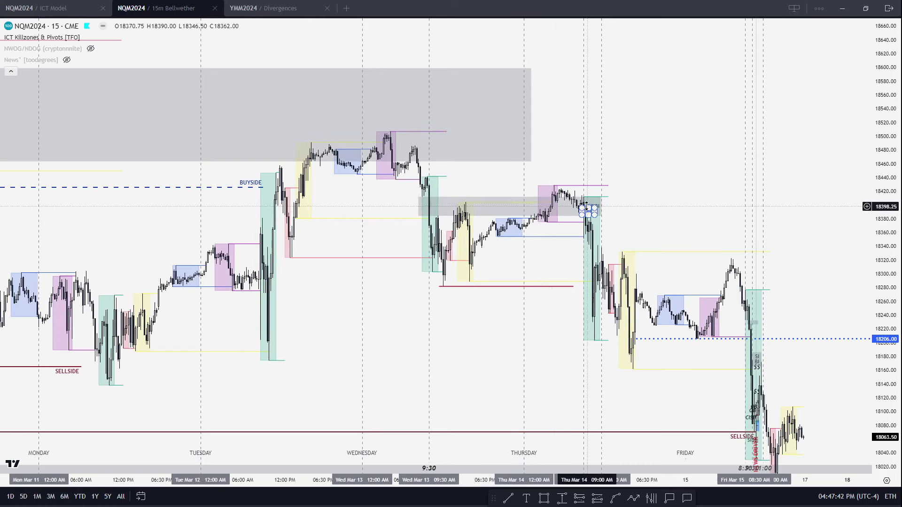
drag(606, 264, 488, 240)
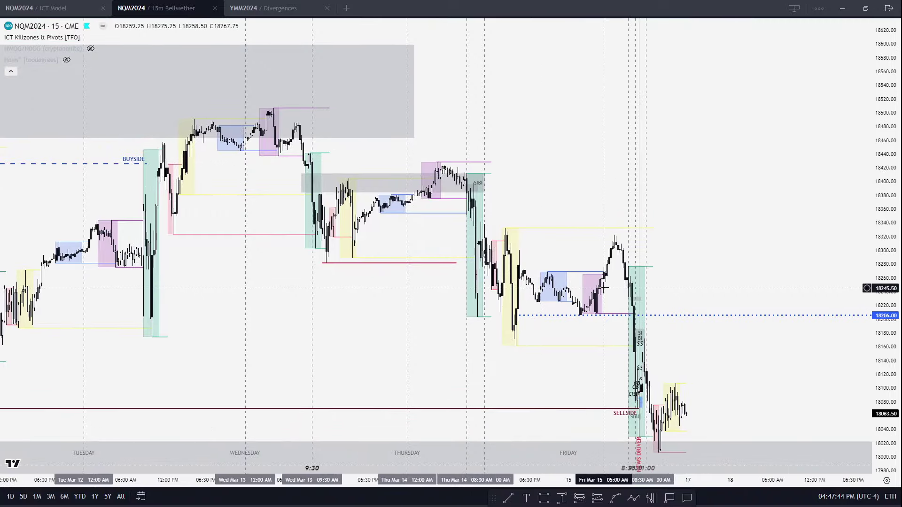
scroll(617, 281, up, 4)
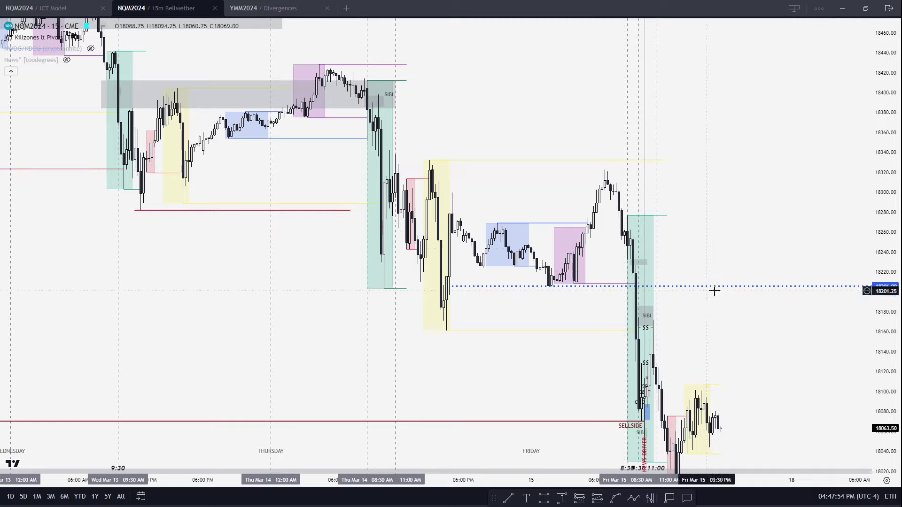
drag(612, 219, 573, 155)
scroll(439, 219, down, 3)
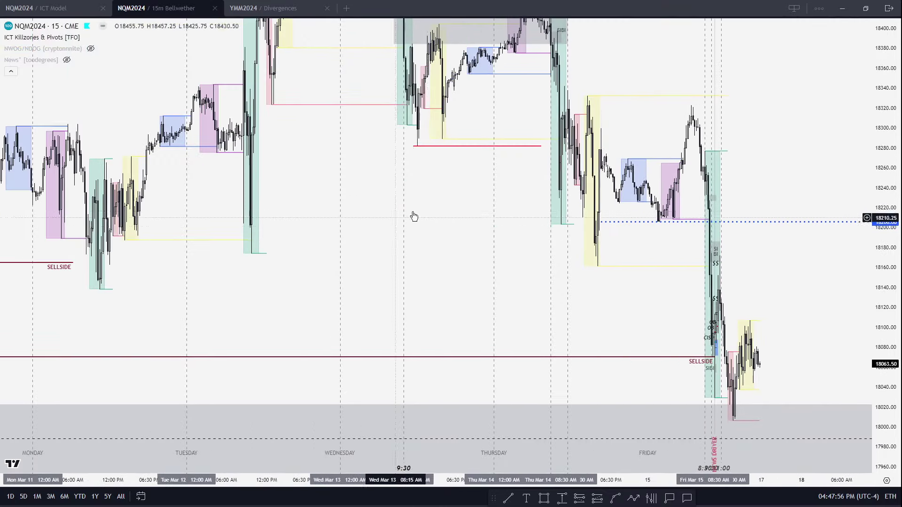
drag(427, 235, 487, 346)
scroll(249, 228, up, 2)
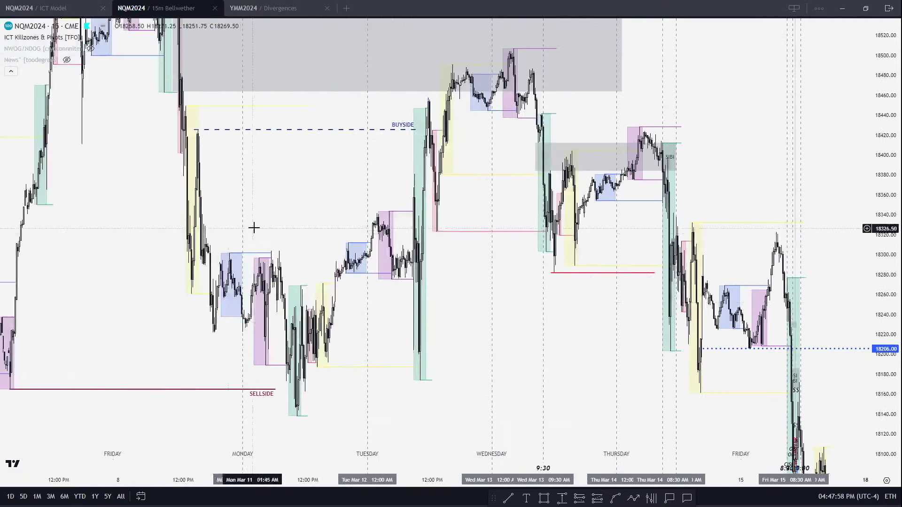
click(41, 5)
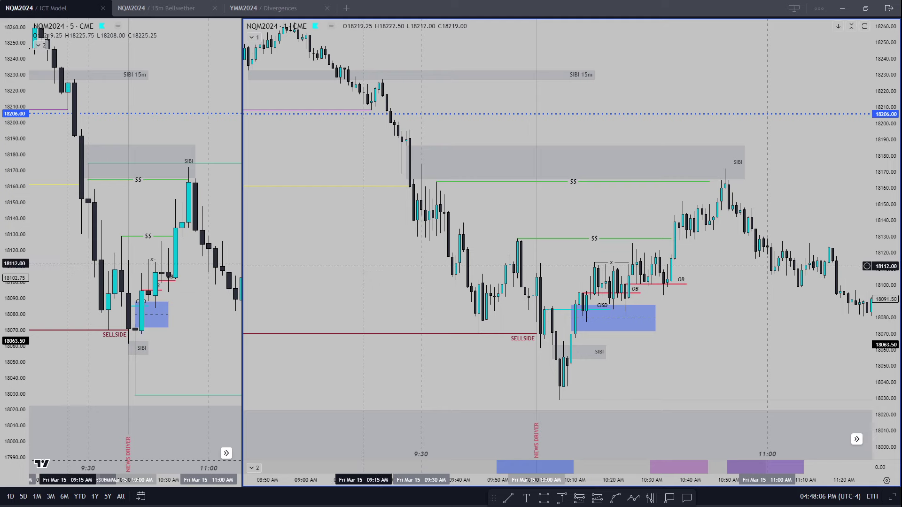
click(156, 8)
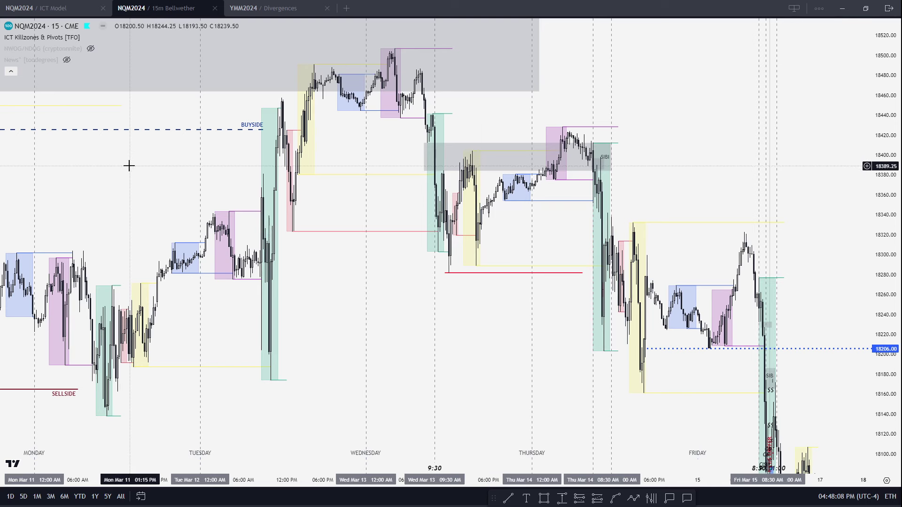
Step: Set the NQM2024 chart interval to 60 minutes and frame the March 11–15 week
text(60)
key(Return)
scroll(604, 183, up, 5)
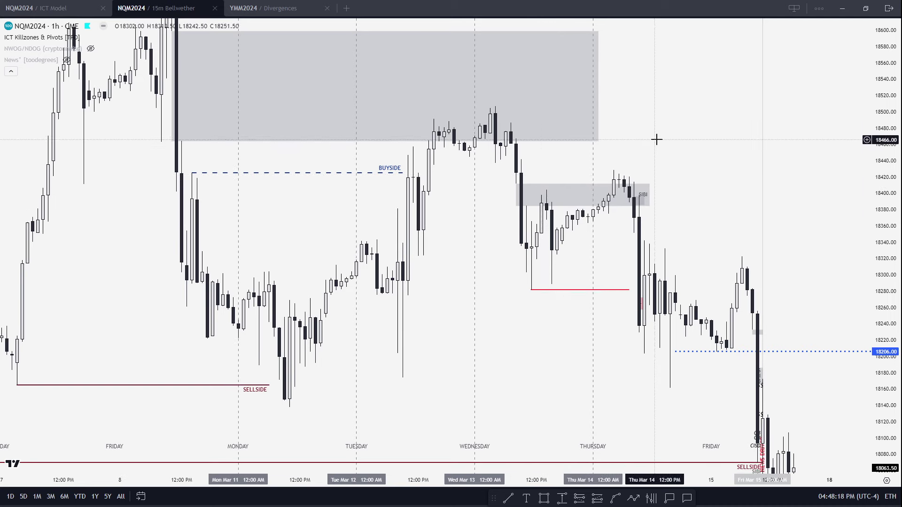
Step: Compare the hourly ESM2024 price action around the March 14 high and sell-off with NQM2024
key(space)
drag(656, 139, 555, 187)
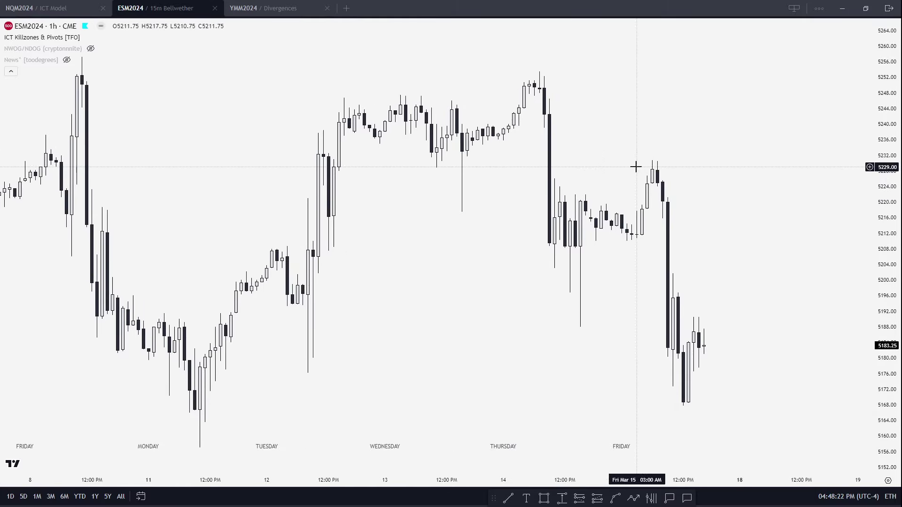
key(space)
key(space)
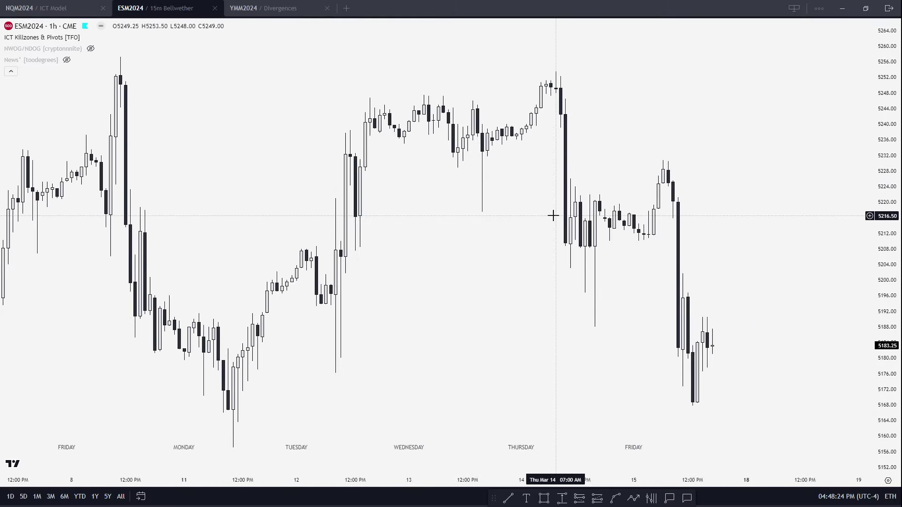
key(space)
key(space)
key(space)
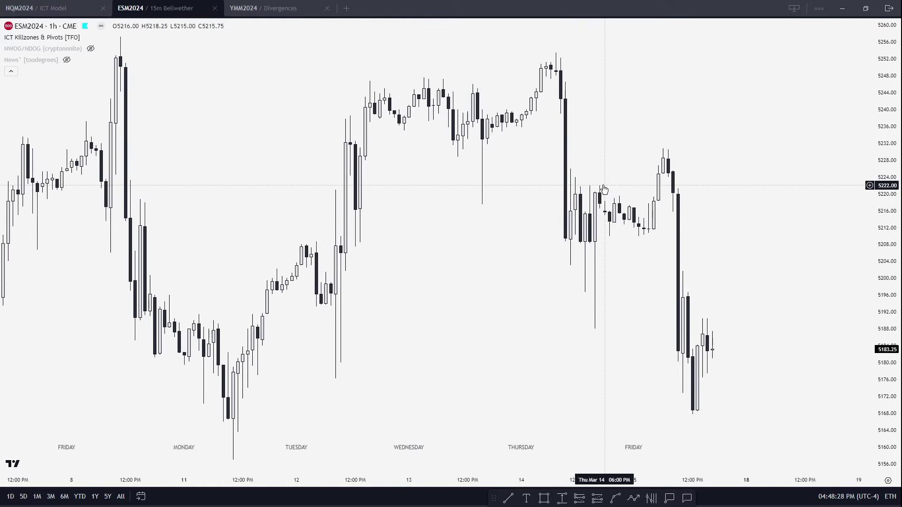
key(space)
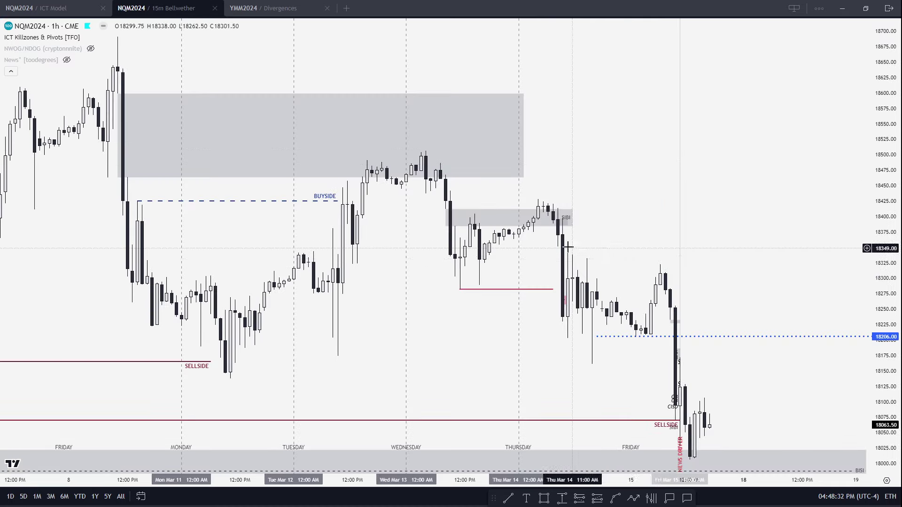
Step: Compare the March 13 and 14 highs on the hourly NQM2024, ESM2024 and YMM2024 charts, and return to NQM2024
key(space)
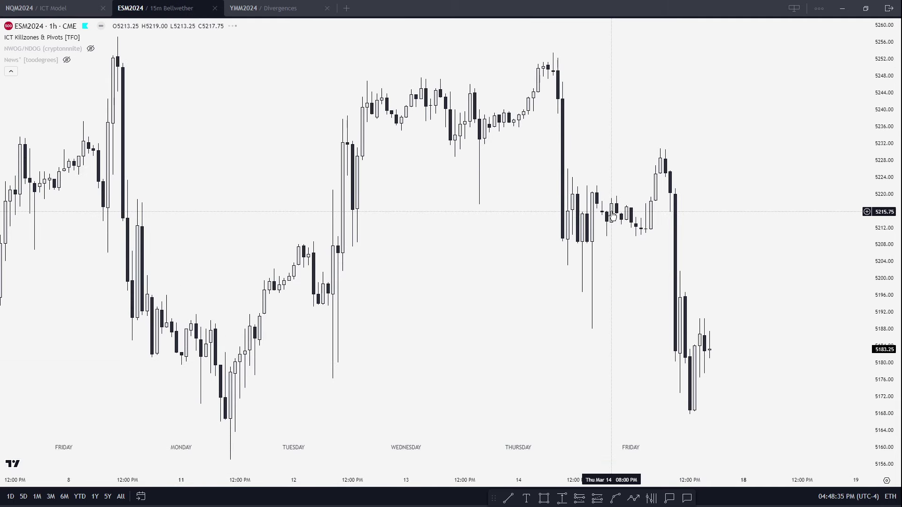
key(space)
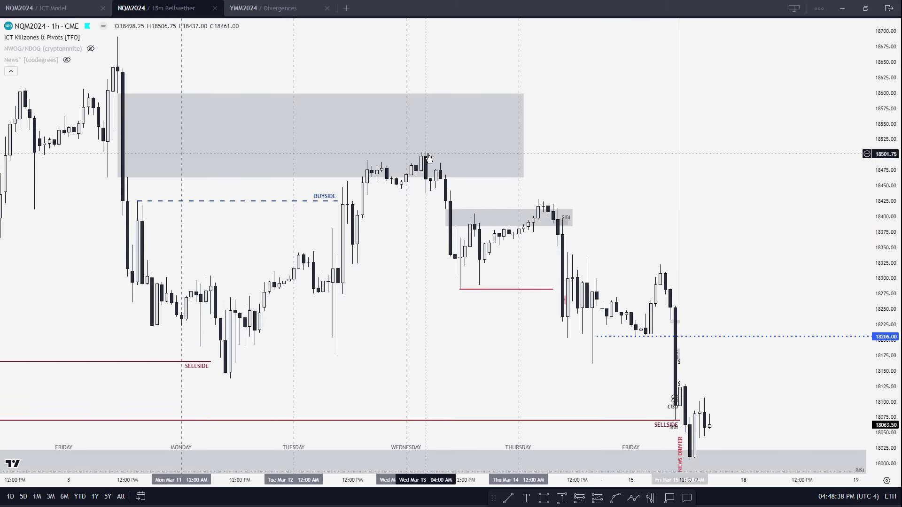
key(space)
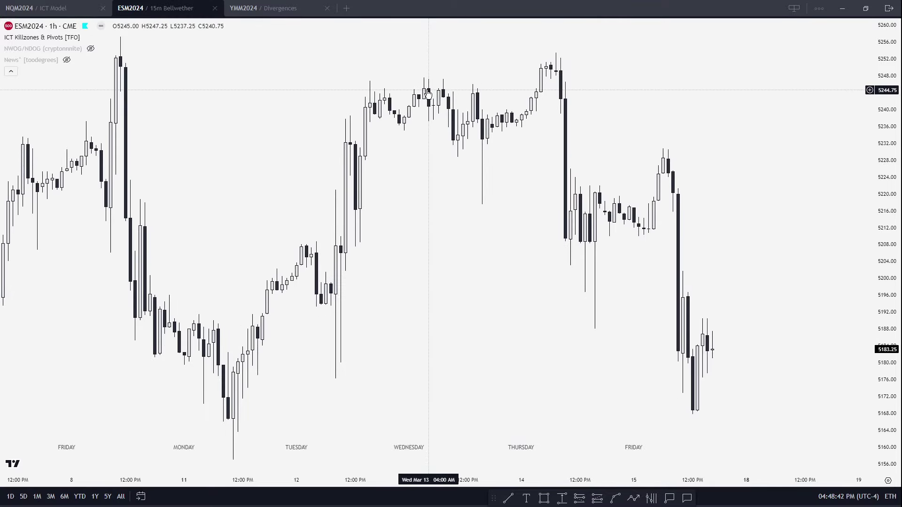
key(space)
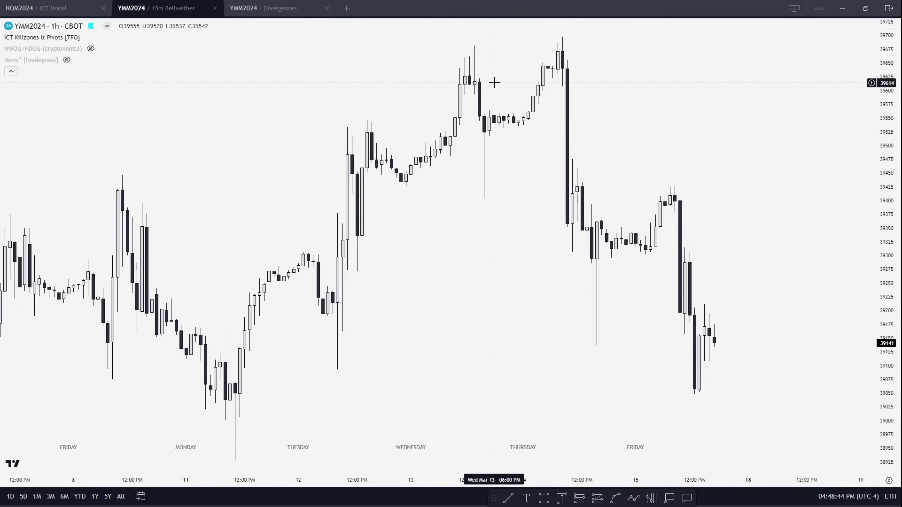
key(space)
key(space)
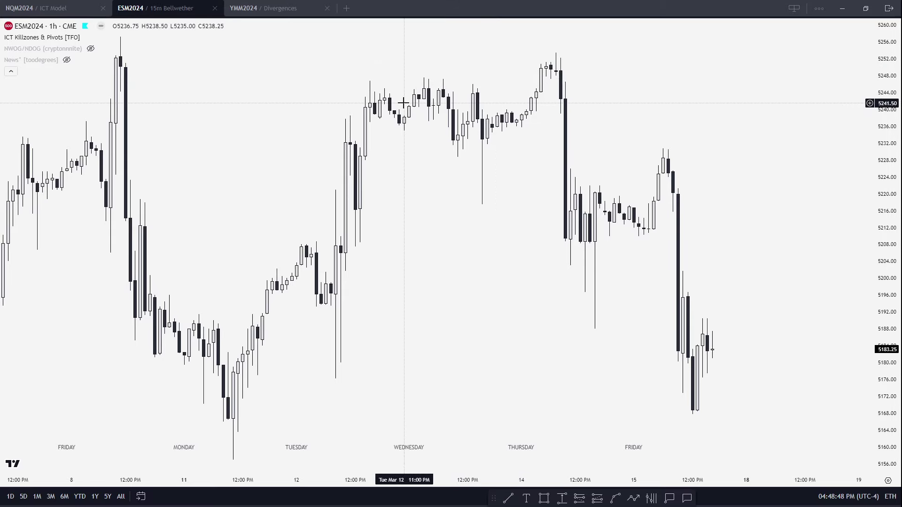
key(space)
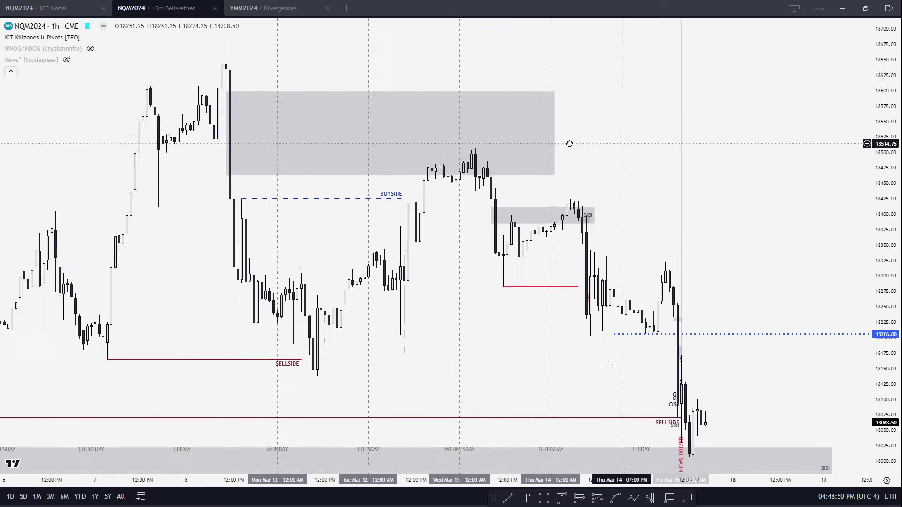
Step: Examine the hourly NQM2024 swings, sellside and buyside levels and gray zones from the start of March to March 15
scroll(568, 143, down, 2)
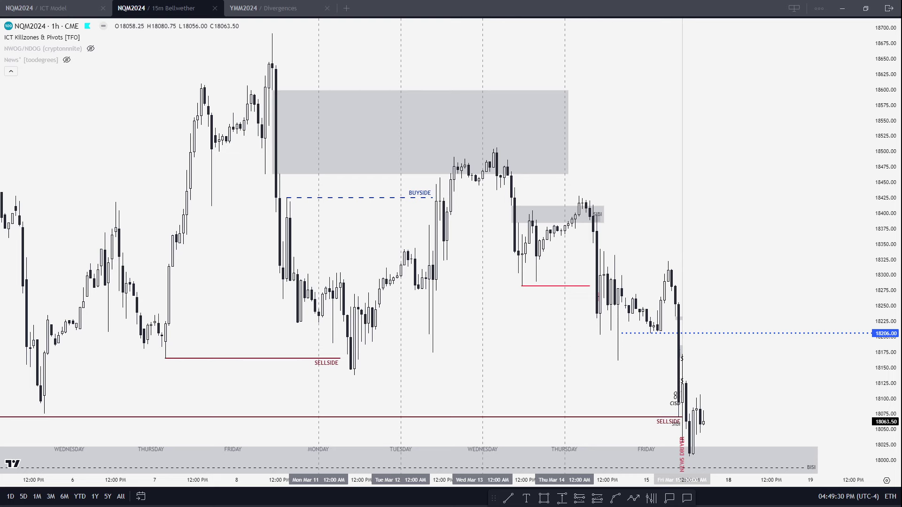
scroll(238, 288, up, 4)
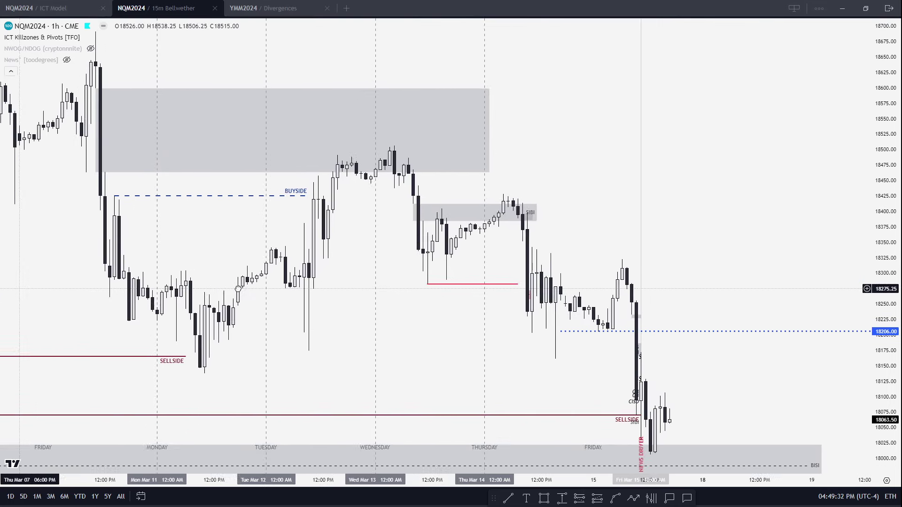
scroll(238, 289, down, 1)
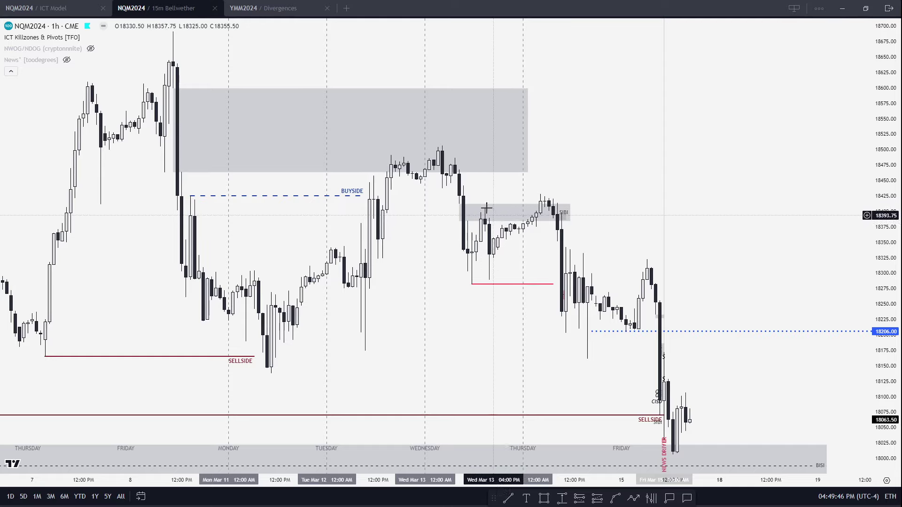
scroll(248, 263, down, 3)
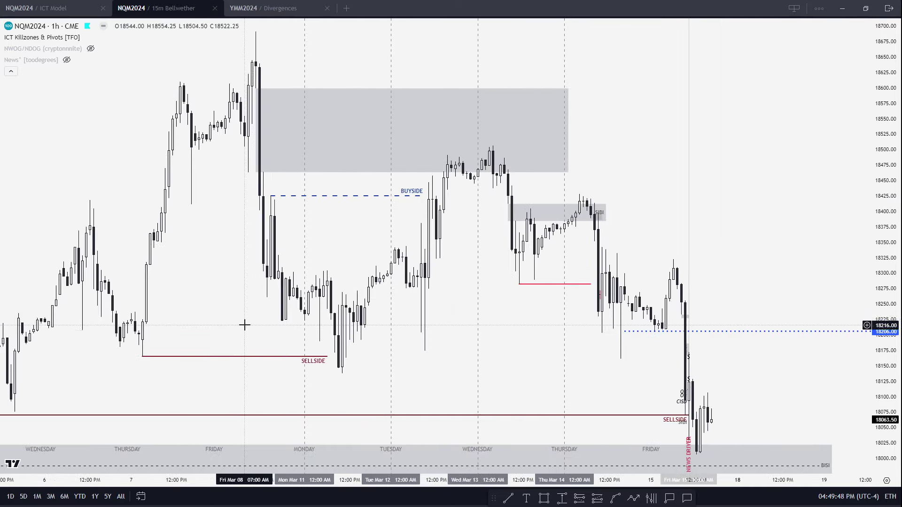
scroll(249, 324, up, 2)
drag(120, 325, 146, 324)
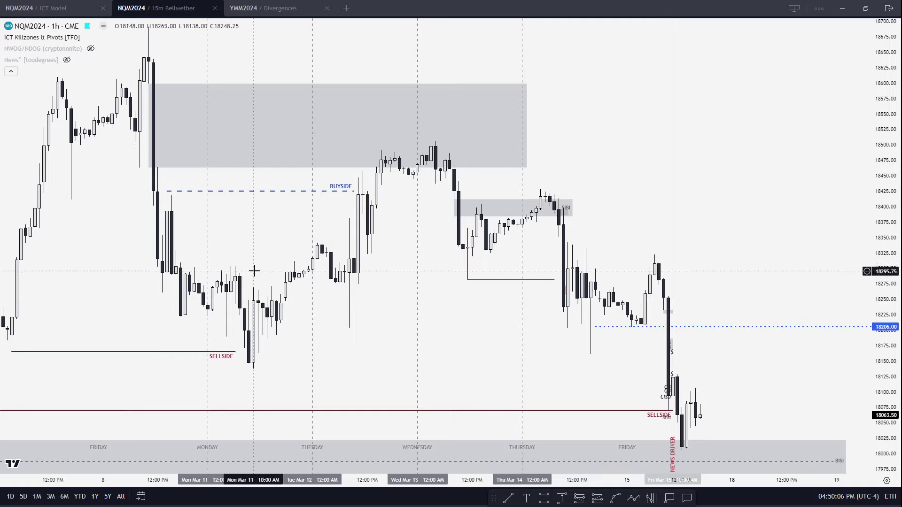
scroll(235, 262, down, 3)
drag(235, 262, 347, 263)
scroll(446, 317, up, 2)
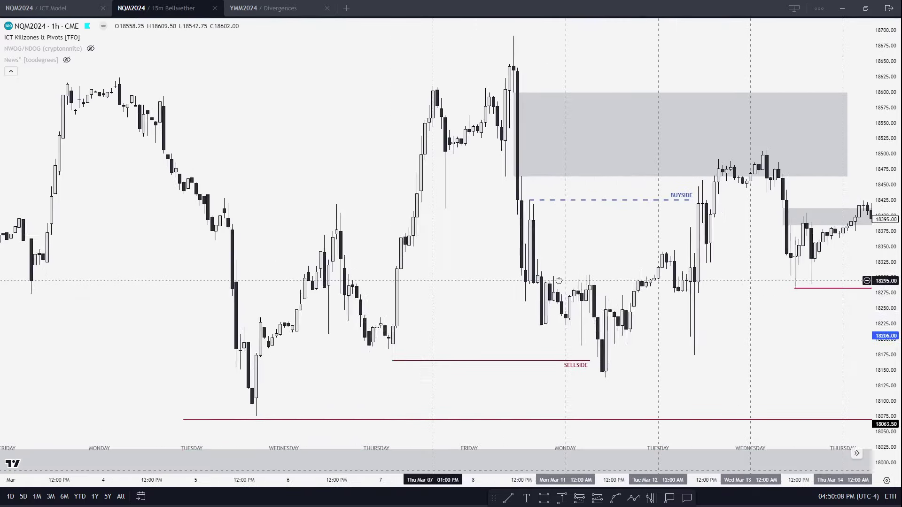
drag(498, 280, 277, 280)
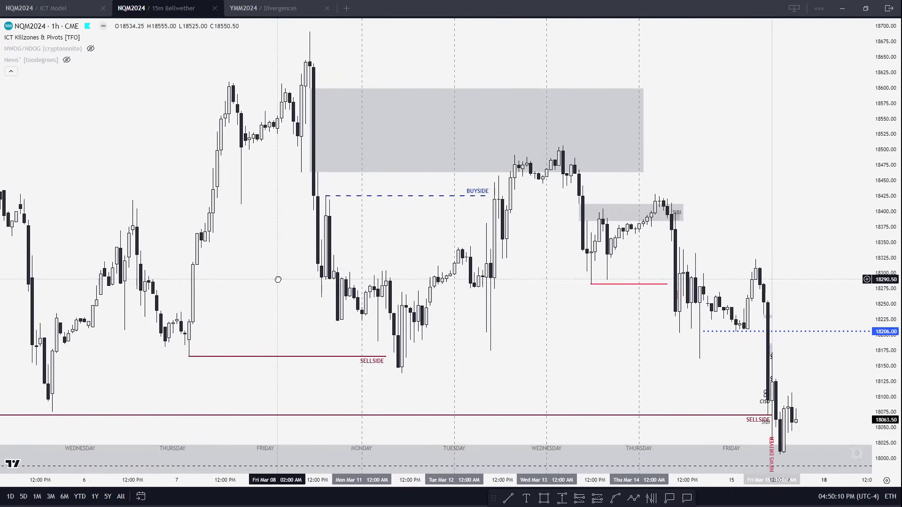
drag(398, 235, 259, 211)
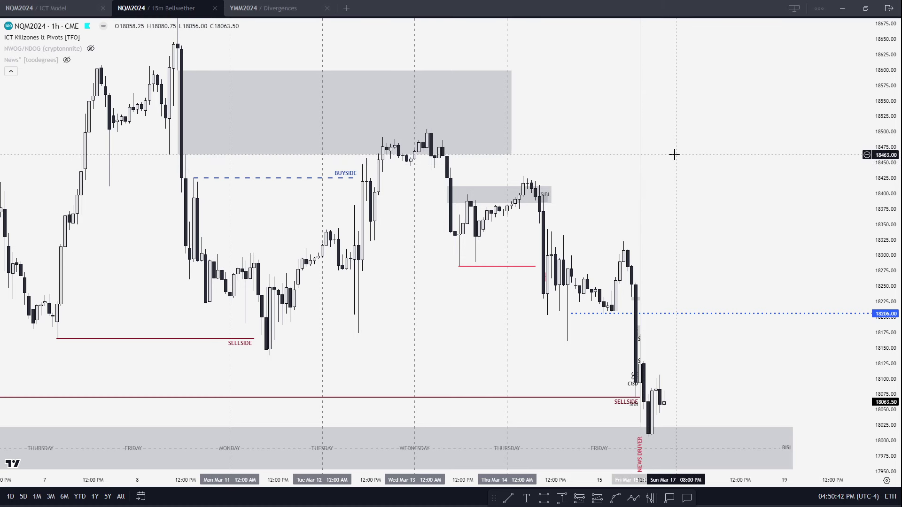
Step: Set the NQM2024 chart interval to 4 hours and examine the swings, sellside levels and BISI zone from the February 20–21 low to March 15
text(4H)
key(Return)
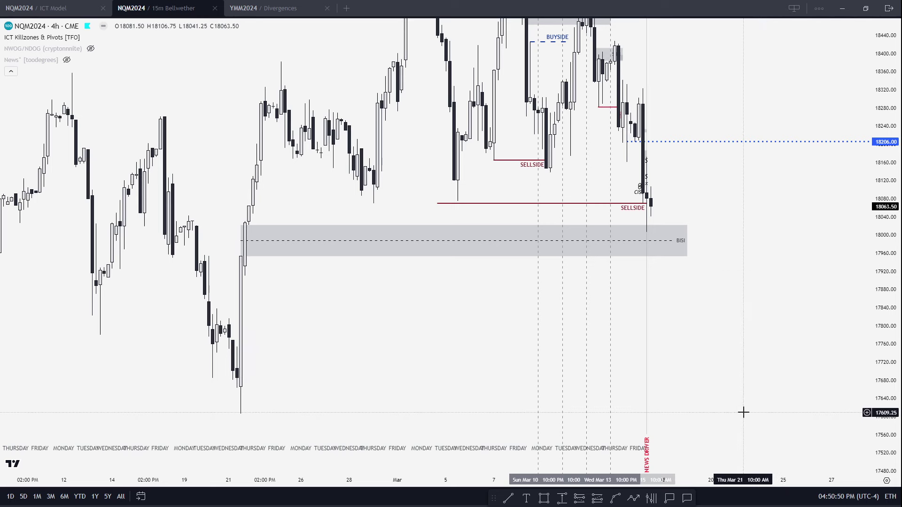
scroll(873, 359, down, 5)
scroll(461, 323, down, 3)
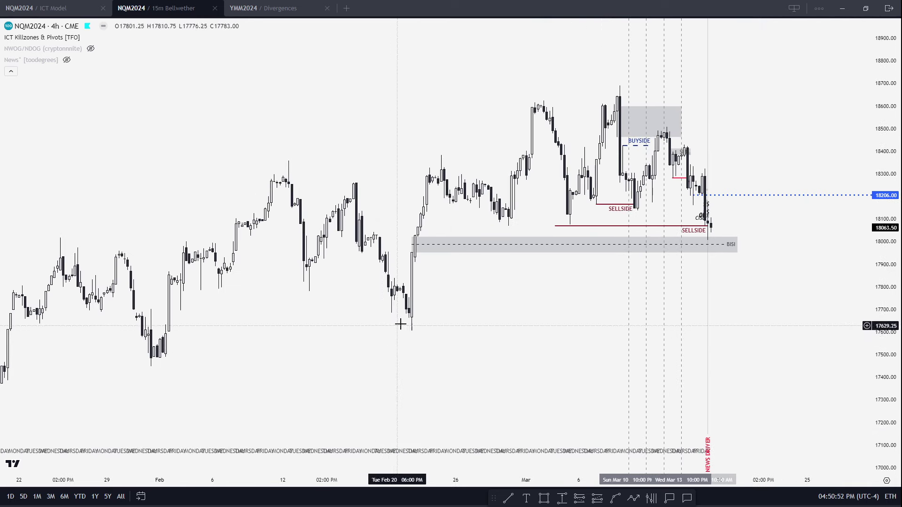
drag(465, 322, 459, 358)
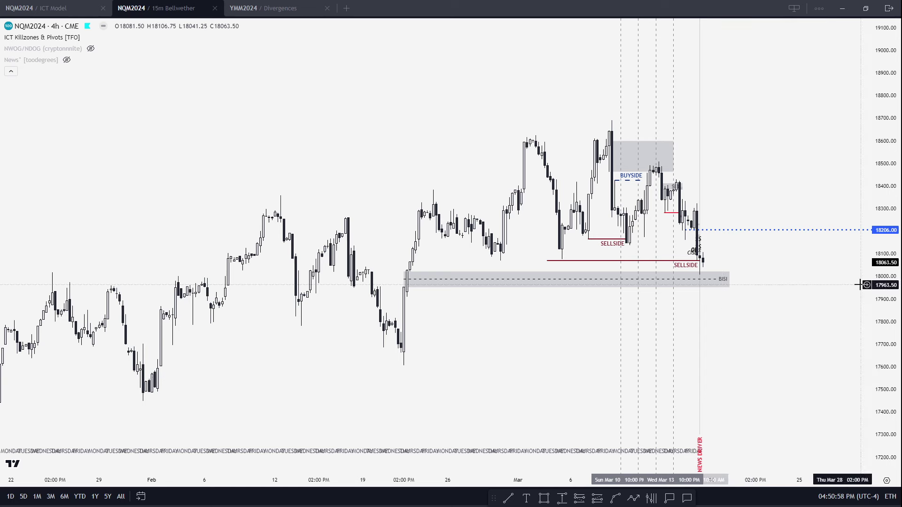
scroll(832, 334, up, 3)
scroll(832, 334, up, 1)
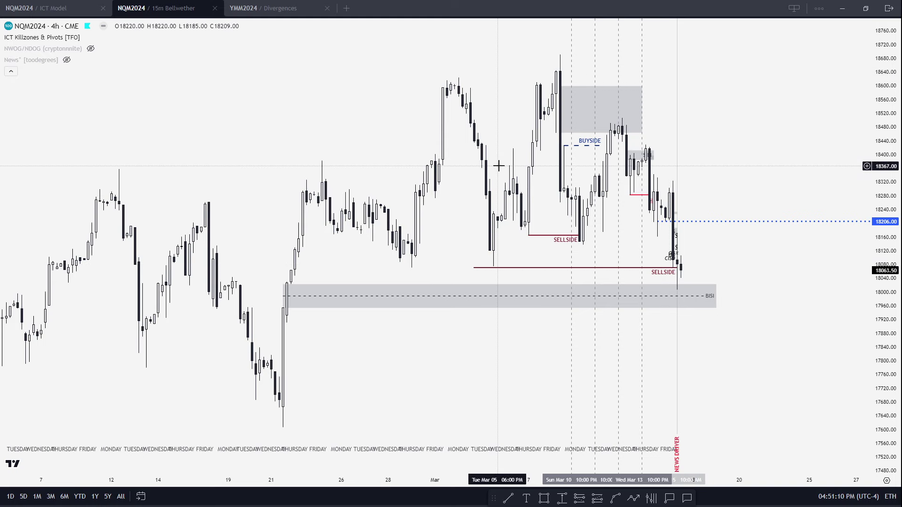
drag(286, 436, 290, 408)
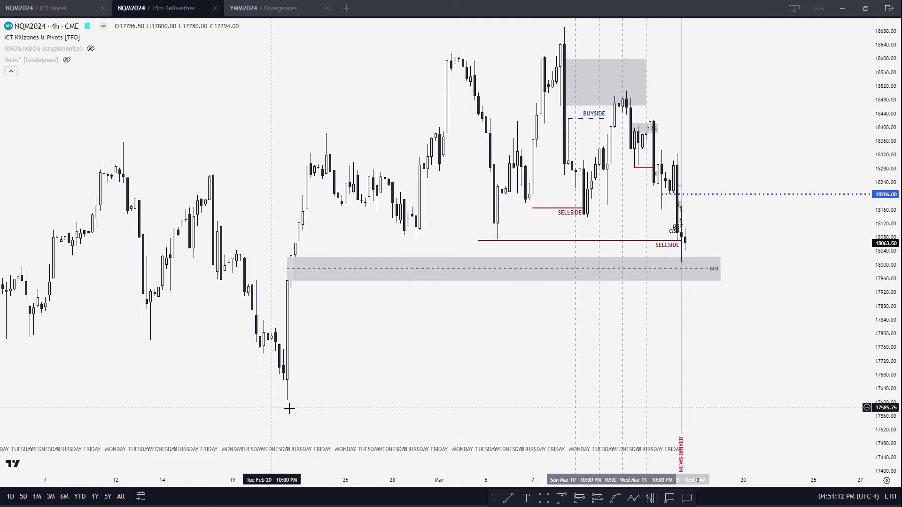
Step: Set the NQM2024 interval to 1 day and examine the uptrend and swing lows from January to the March 15 candle
text(1D)
key(Return)
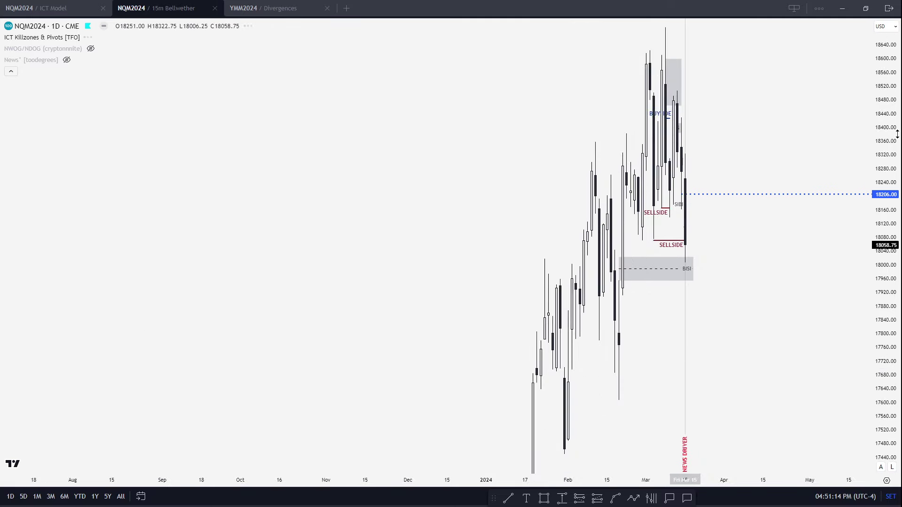
scroll(801, 296, up, 3)
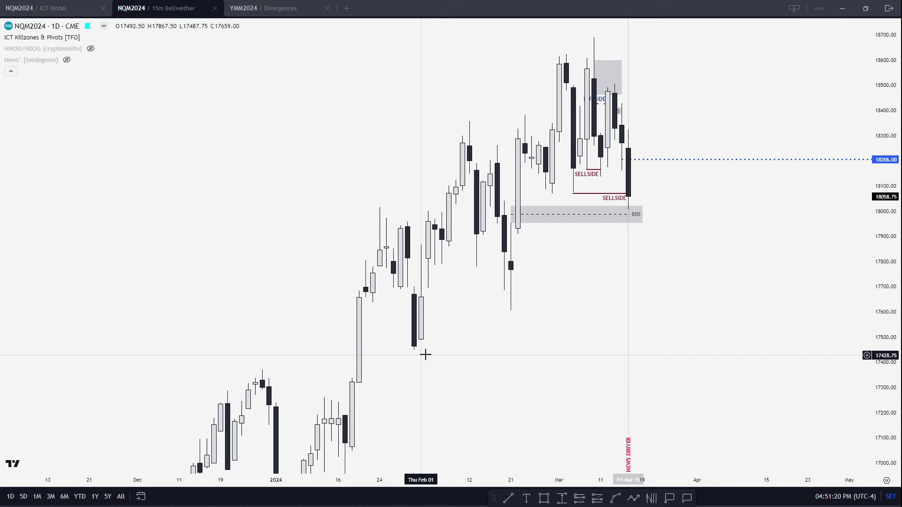
drag(499, 345, 581, 282)
scroll(743, 269, up, 1)
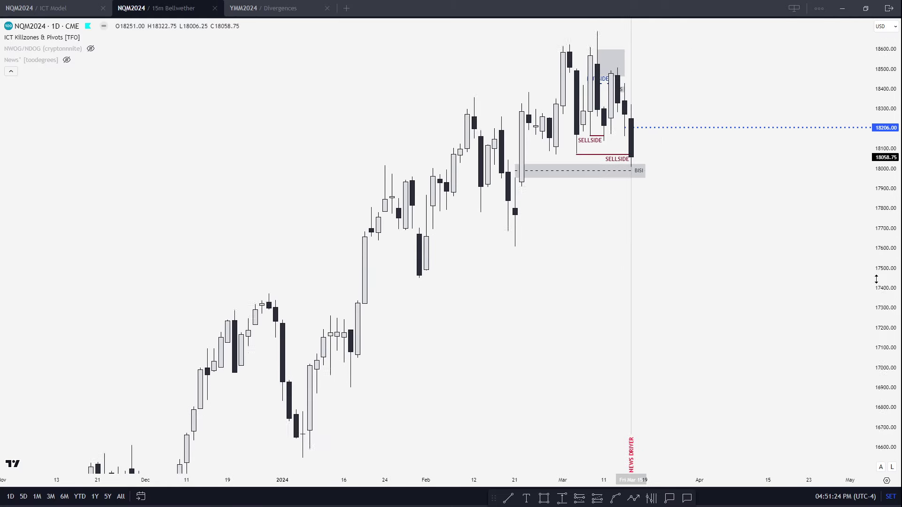
drag(413, 336, 403, 356)
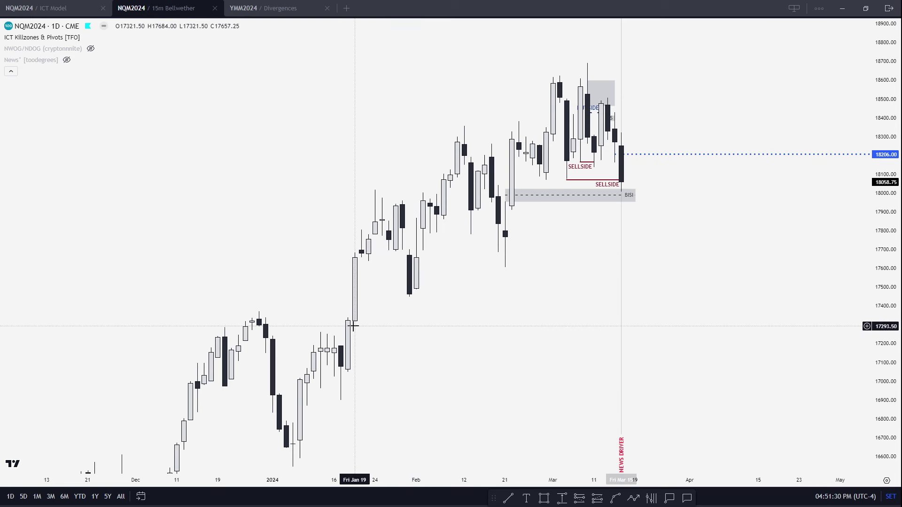
drag(357, 349, 338, 324)
drag(292, 252, 227, 325)
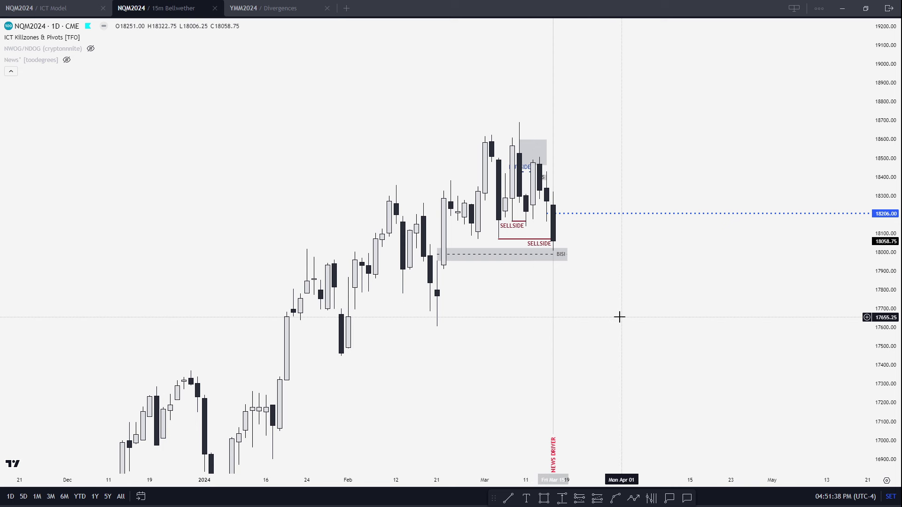
Step: Examine the March 15 reversal after the 10:00 AM news driver on the 1-minute NQM2024 chart in the ICT Model layout
click(74, 11)
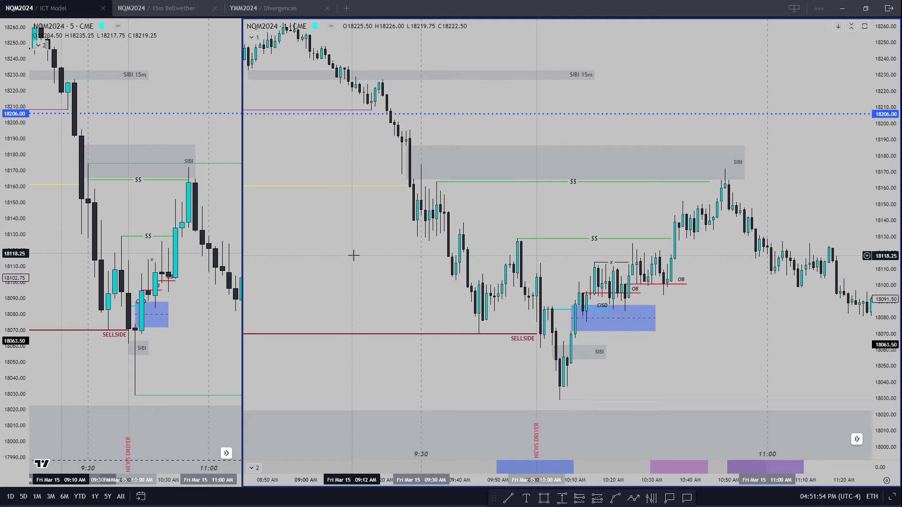
scroll(417, 226, down, 3)
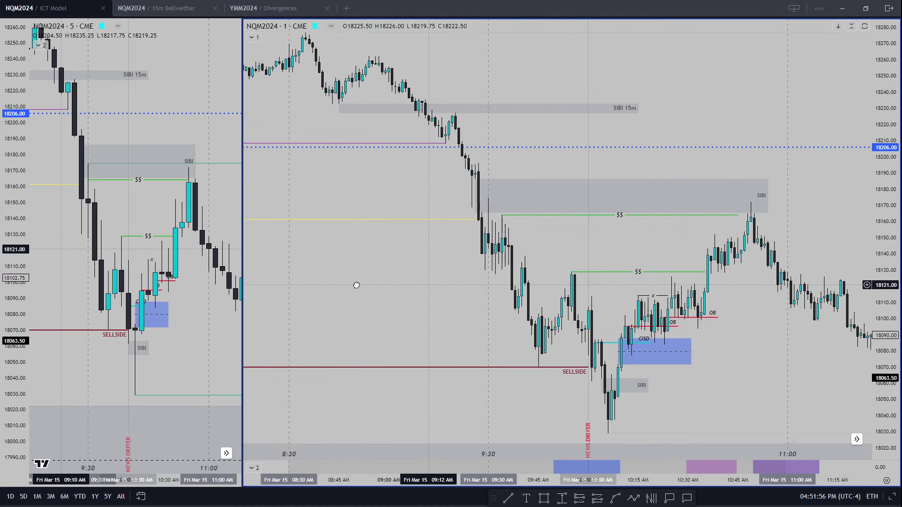
scroll(701, 262, up, 4)
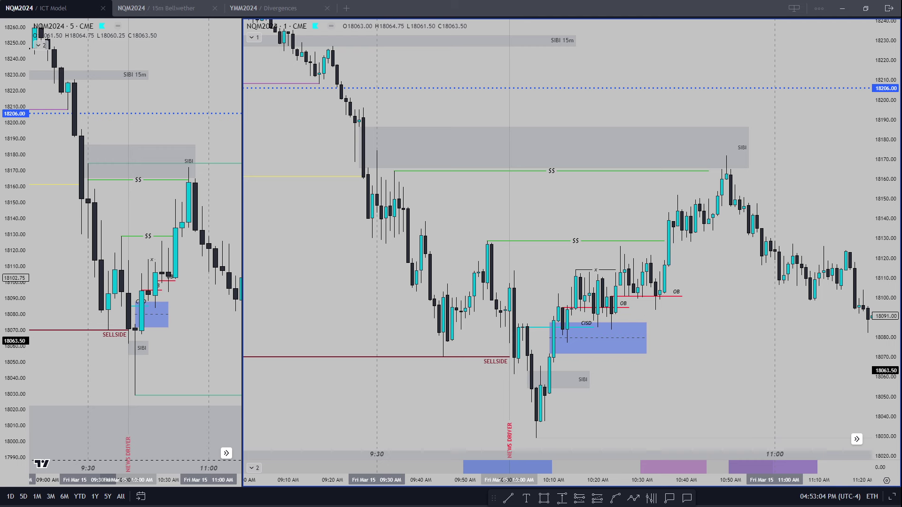
Step: Return to the daily NQM2024 chart in the 15m Bellwether layout and measure the price range between March 15 and the January 17 low
click(155, 8)
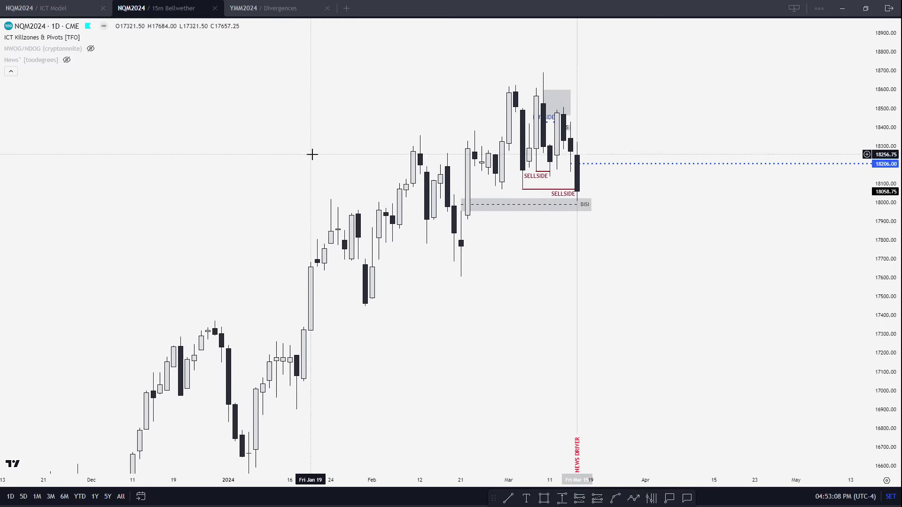
scroll(312, 154, down, 3)
drag(854, 127, 779, 171)
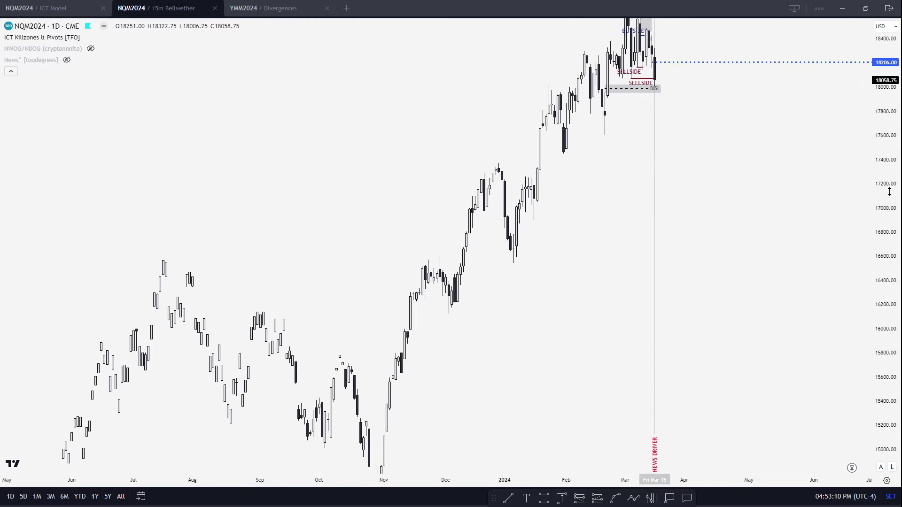
drag(628, 258, 575, 290)
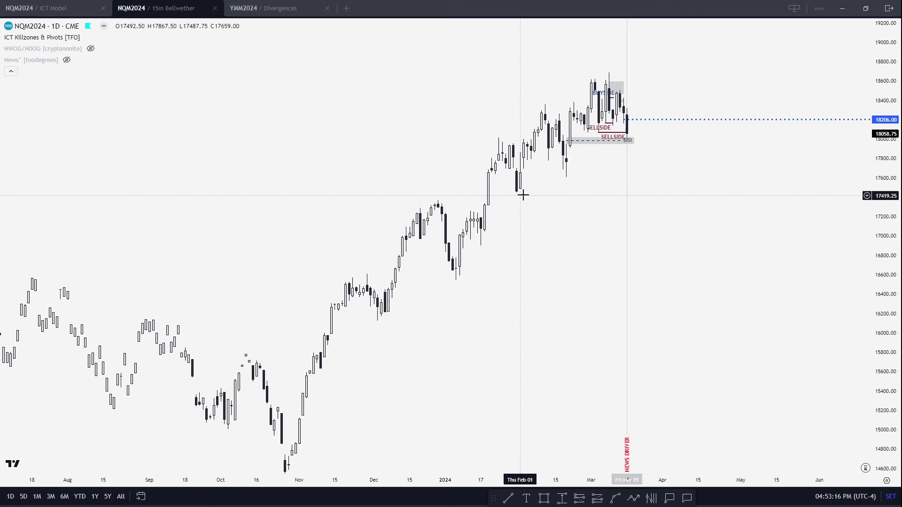
drag(548, 210, 523, 252)
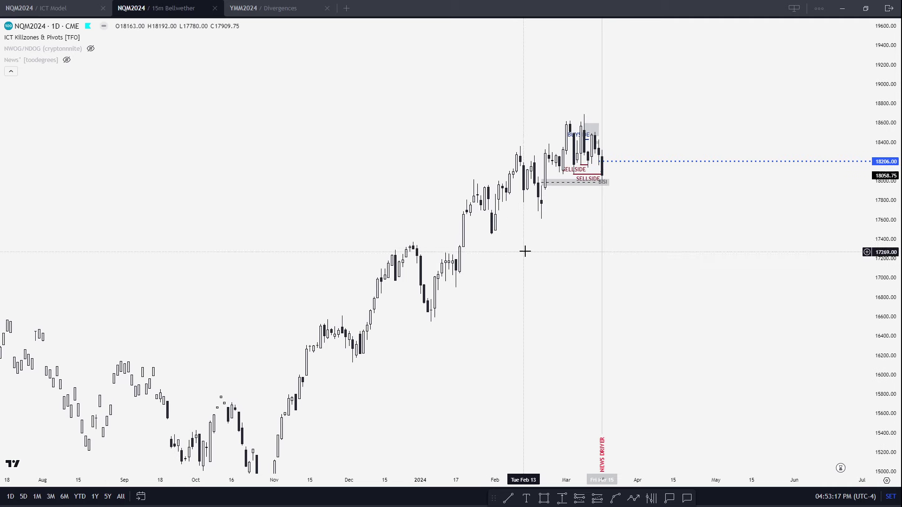
shift+click(602, 230)
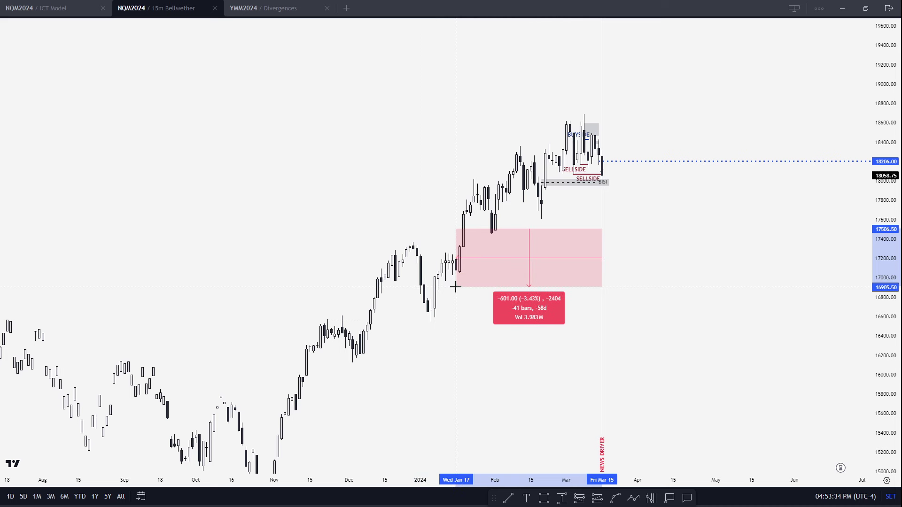
drag(458, 288, 524, 275)
Step: Check the midpoint of the daily NQM2024 rally from the late-October low to the March highs with a temporary Fibonacci retracement
key(alt+f)
click(263, 463)
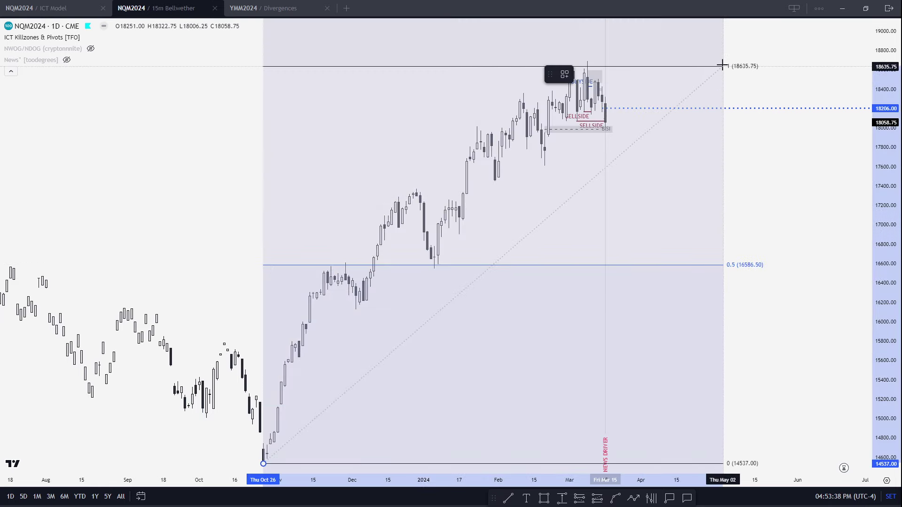
key(Escape)
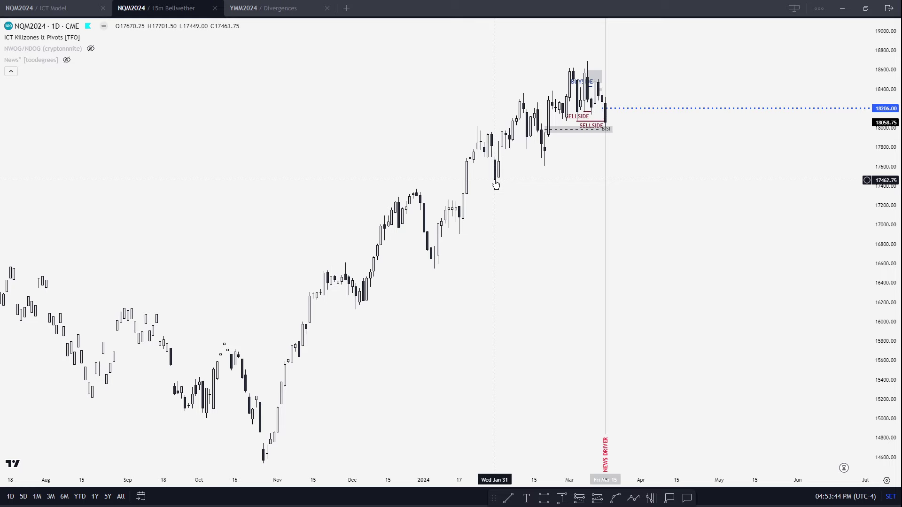
drag(495, 184, 483, 217)
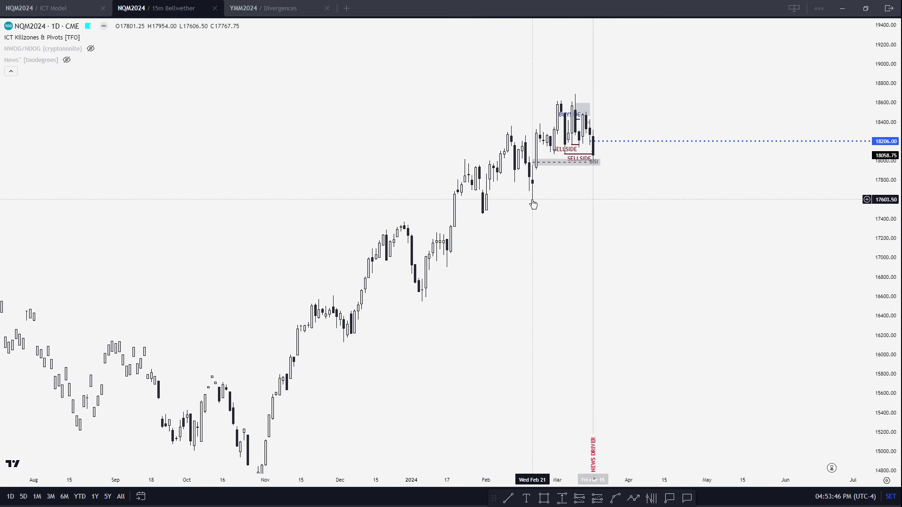
scroll(583, 202, down, 5)
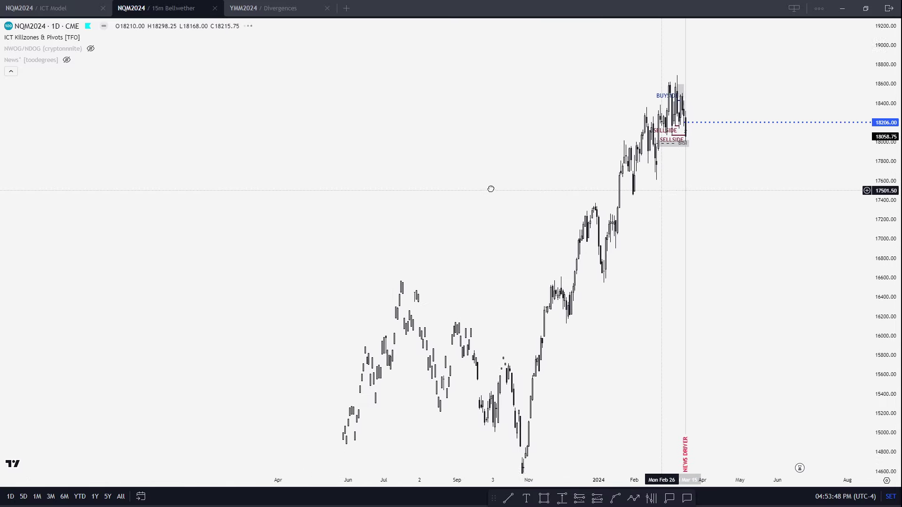
scroll(844, 177, up, 2)
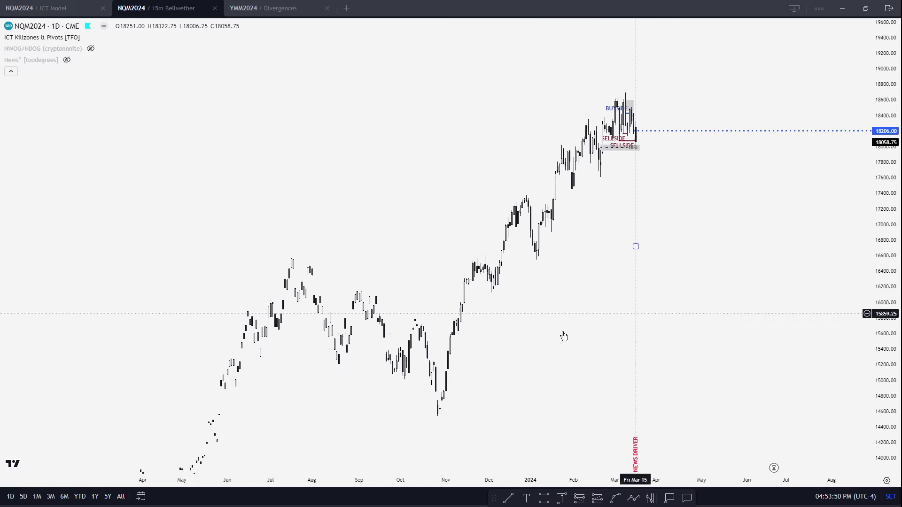
key(alt+f)
click(440, 413)
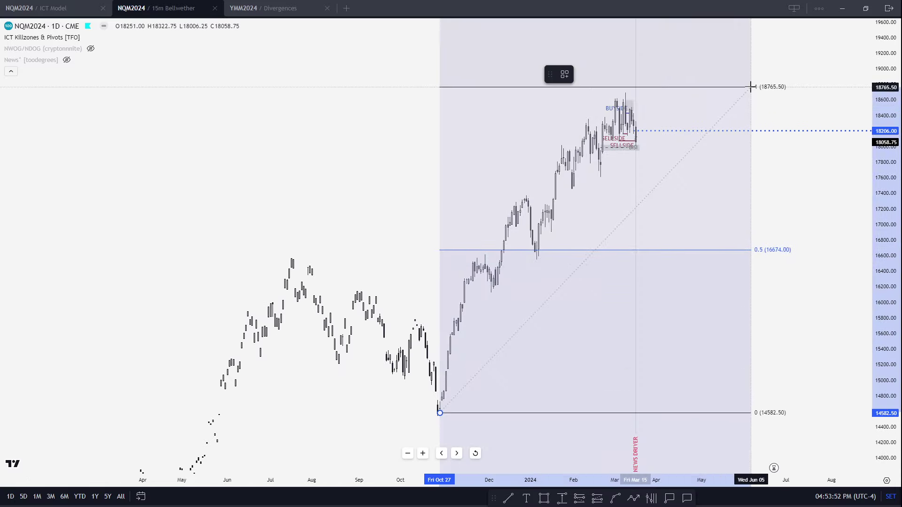
key(Escape)
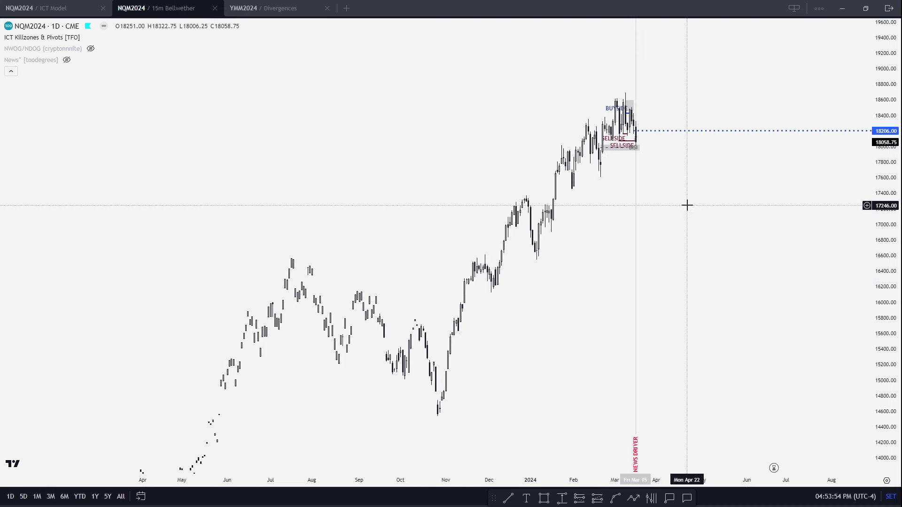
scroll(716, 207, up, 1)
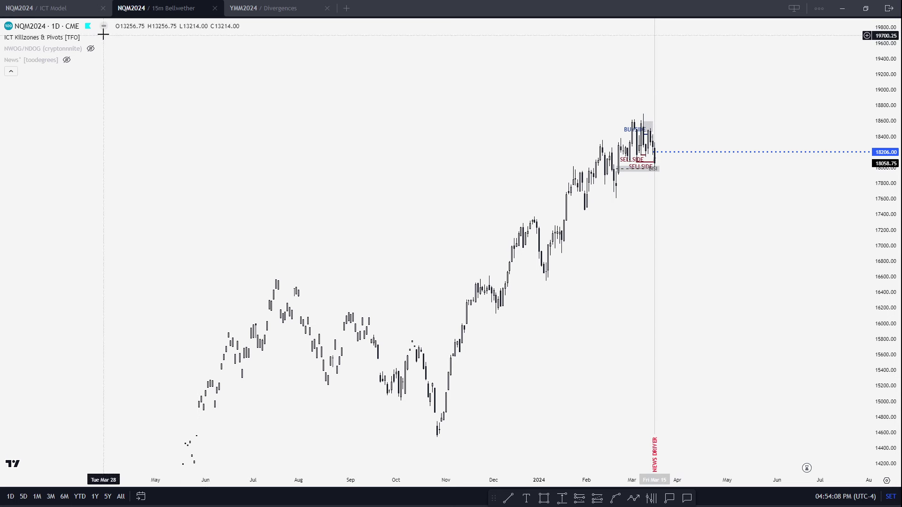
Step: Review the March 15 rally into the SIBI and the subsequent decline toward noon on the 1-minute NQM2024 chart
click(76, 7)
scroll(441, 187, right, 5)
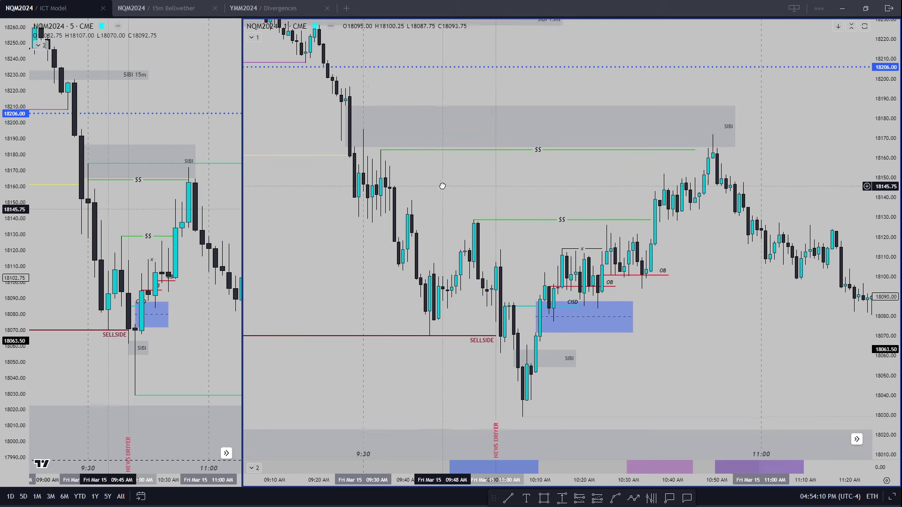
scroll(497, 255, right, 3)
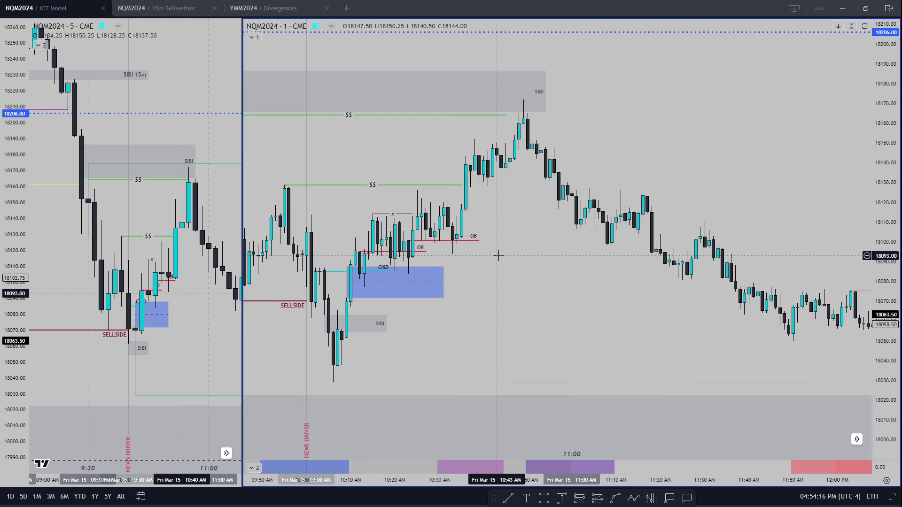
Step: Show DXY in the 15m Bellwether layout and examine its daily swings, blue and yellow zones and projected path back to 2022
key(ctrl+Tab)
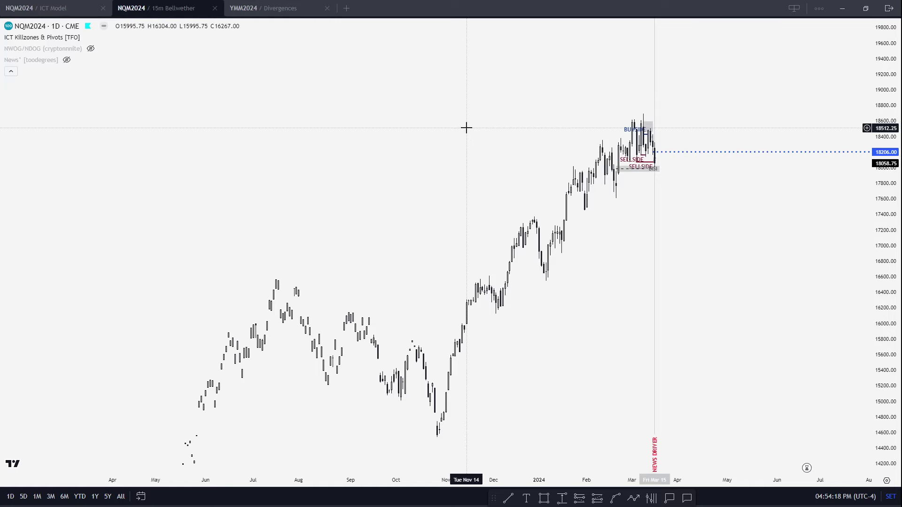
key(Down)
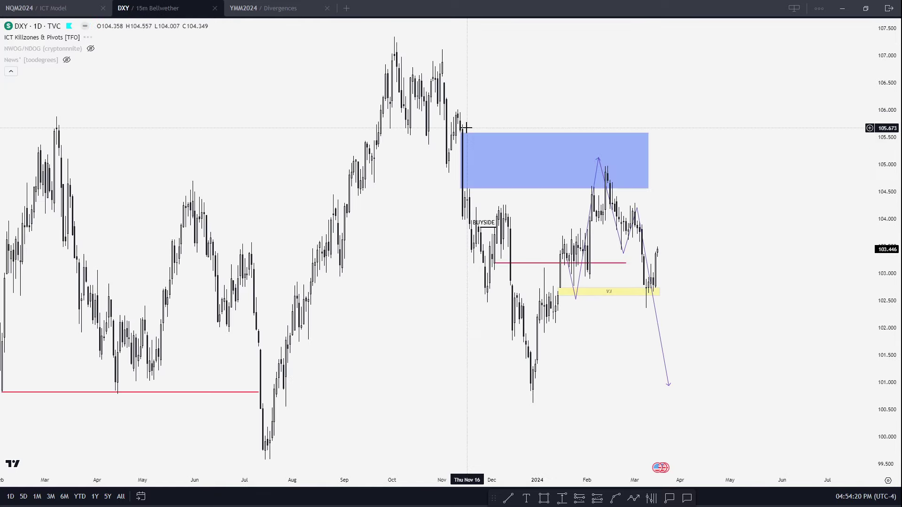
scroll(757, 222, up, 3)
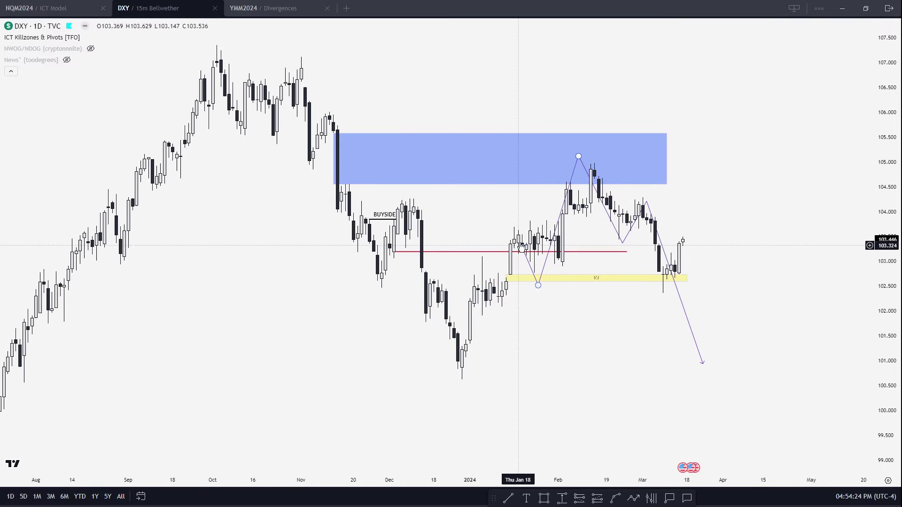
scroll(735, 243, down, 4)
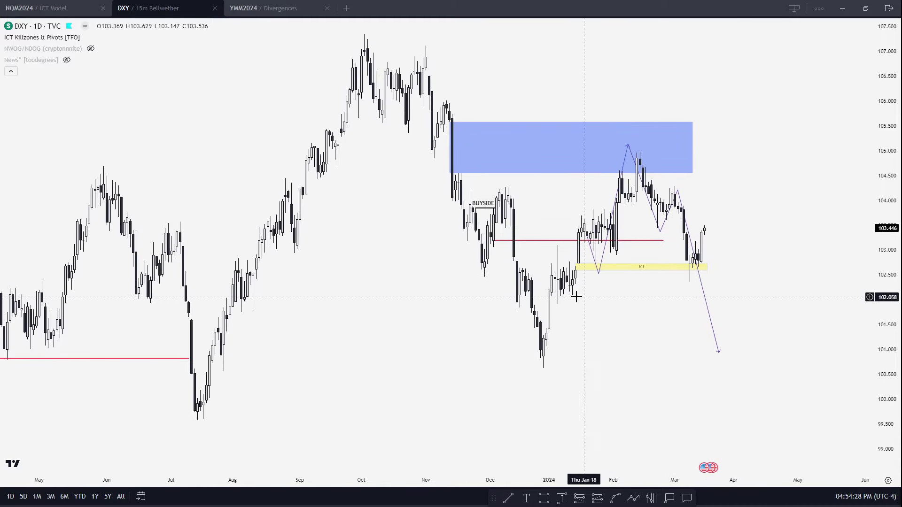
click(683, 266)
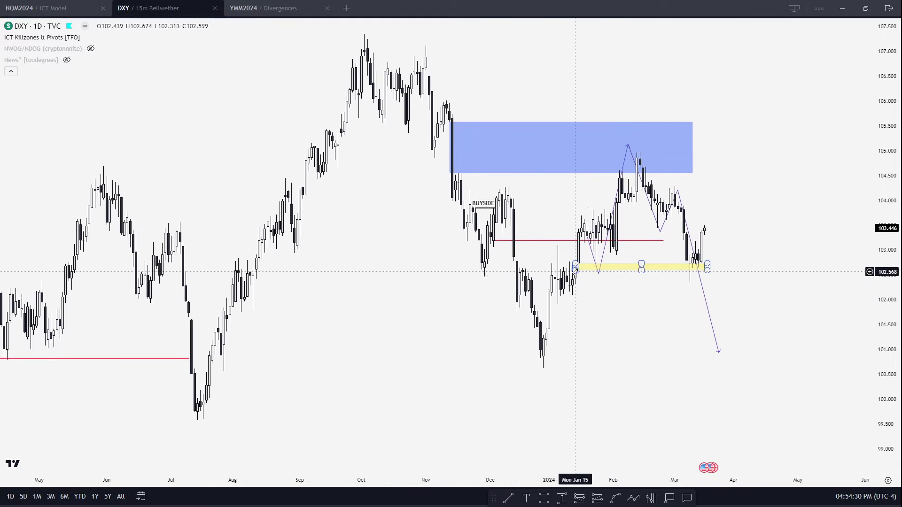
click(749, 270)
scroll(750, 273, down, 5)
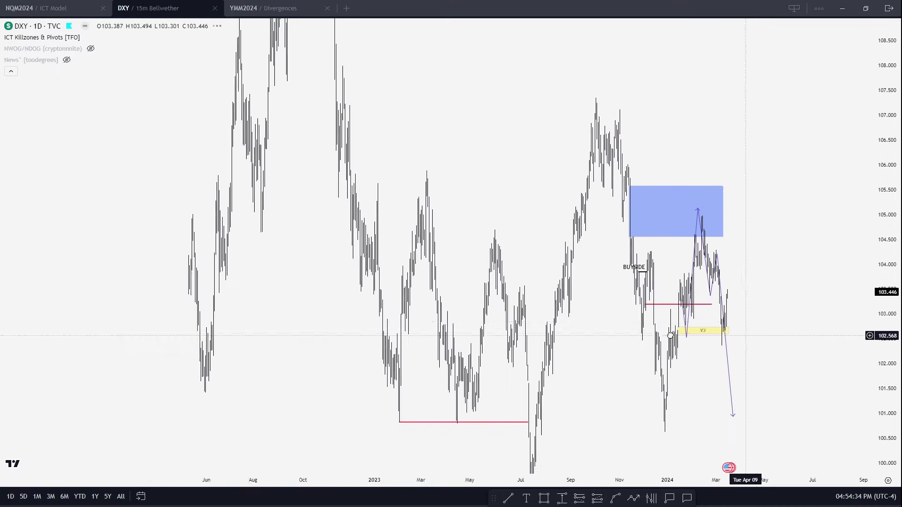
drag(857, 242, 852, 374)
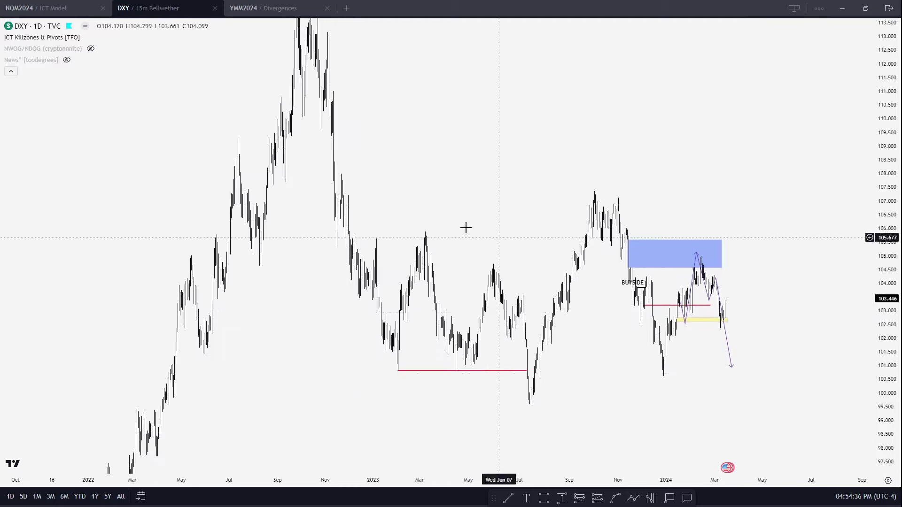
Step: Change DXY to the weekly interval and examine its swings from the 2022 high down to the blue and yellow zones
scroll(438, 220, up, 3)
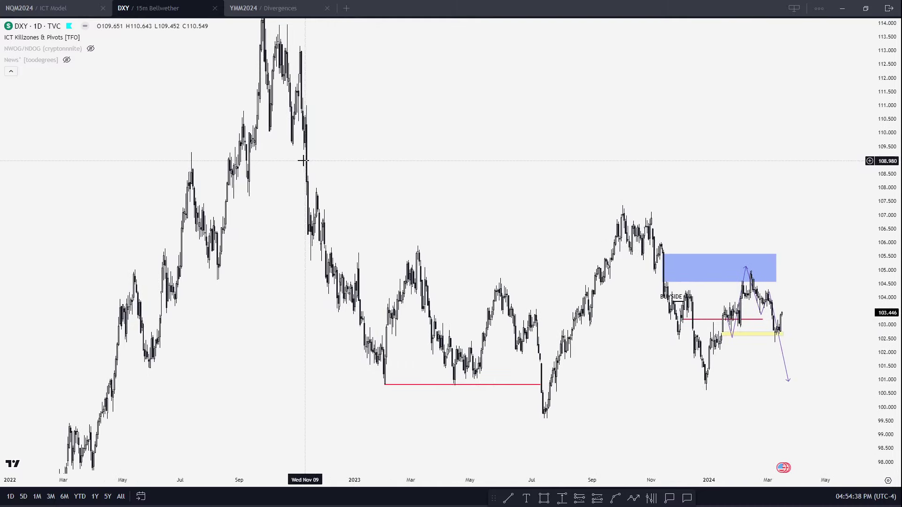
text(1w)
key(Return)
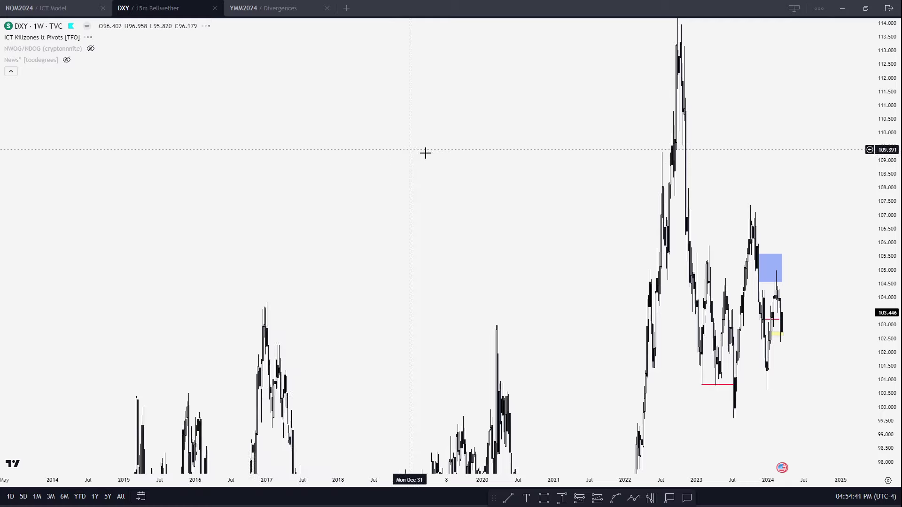
scroll(409, 179, up, 5)
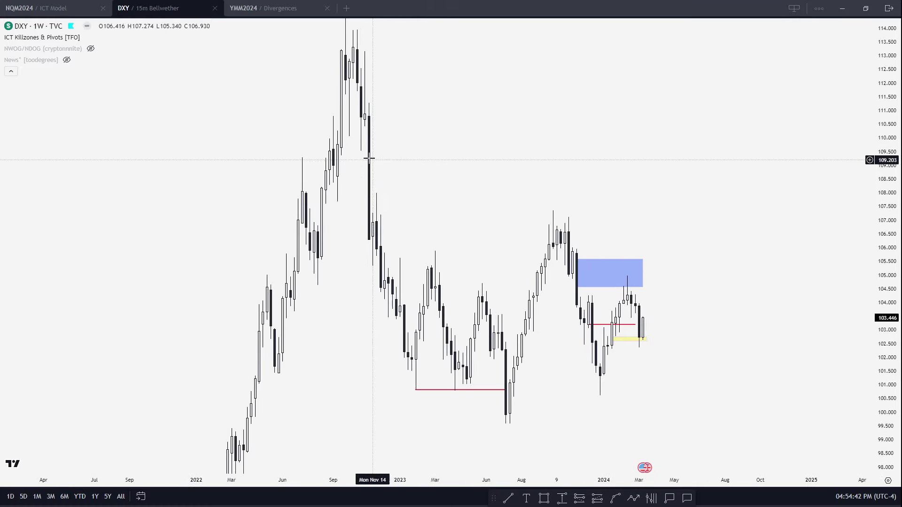
drag(412, 179, 413, 133)
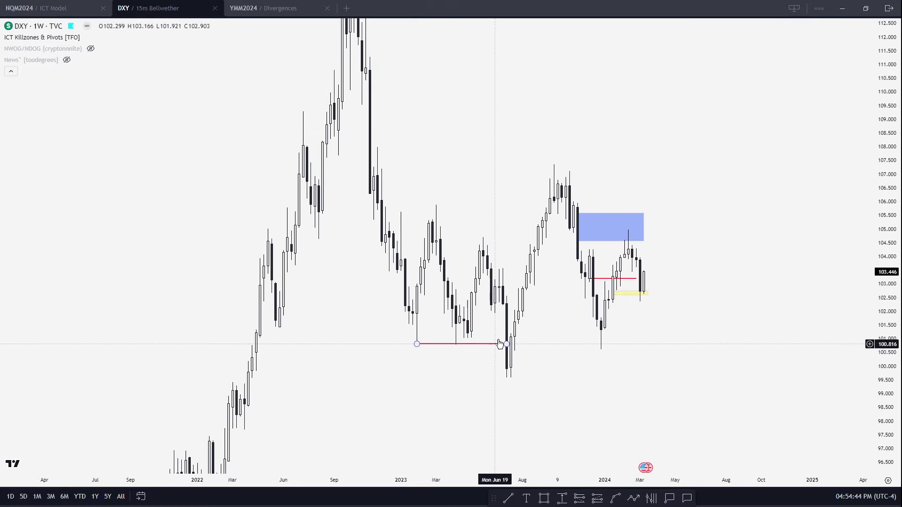
scroll(795, 163, up, 1)
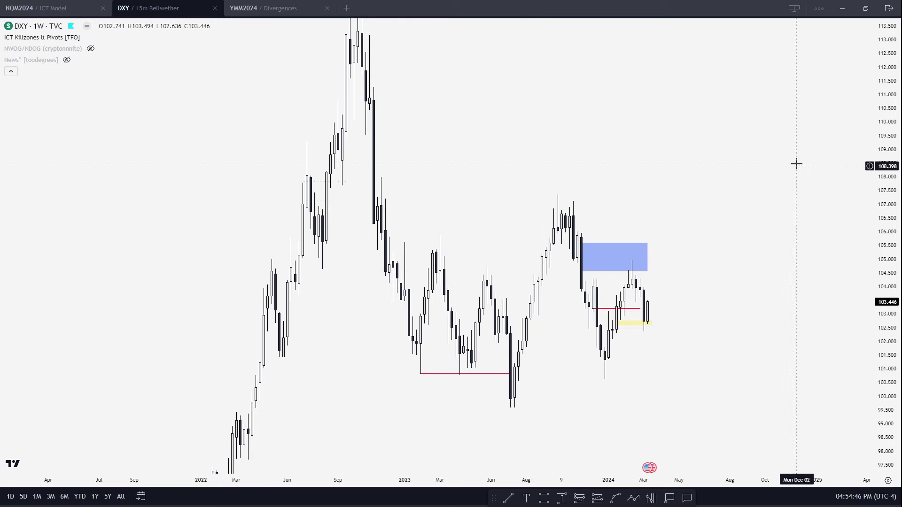
Step: Check the midpoint of the weekly DXY decline from the September 2022 high to the mid-2023 low with a temporary Fibonacci retracement
scroll(434, 93, up, 1)
key(alt+f)
click(349, 24)
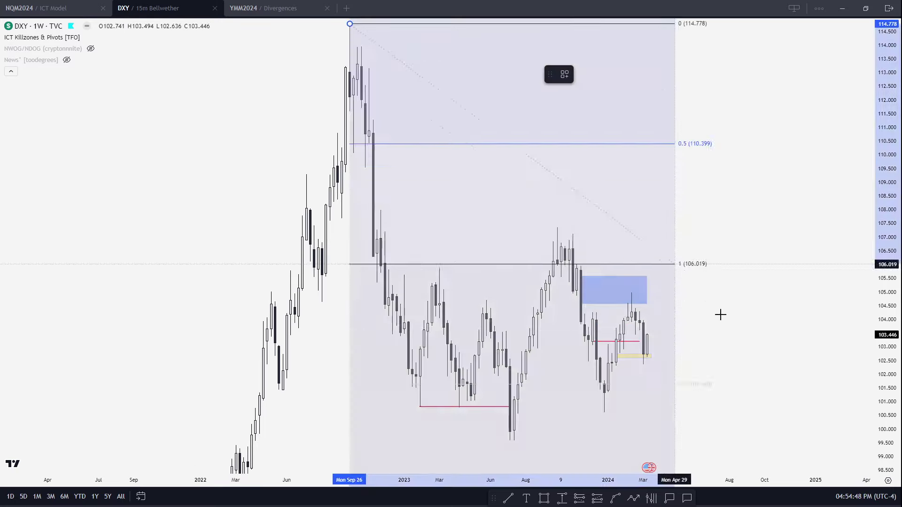
click(785, 440)
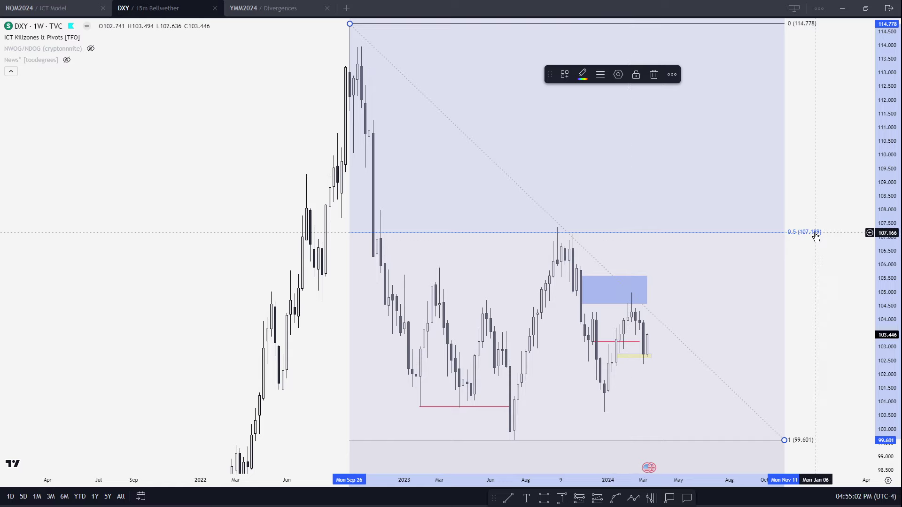
key(Delete)
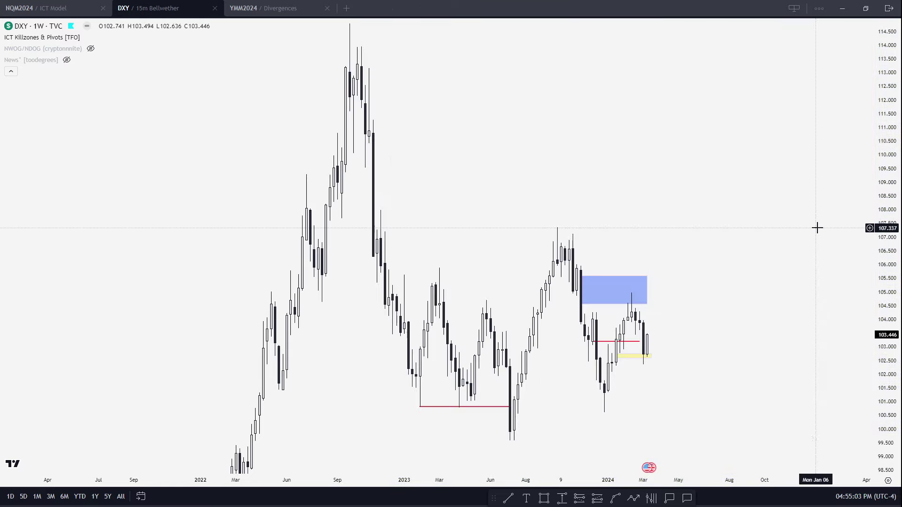
Step: Return to the ICT Model layout and review NQM2024's March 15 morning sellside sweep and rally into the SIBI on the 1-minute chart
click(69, 14)
scroll(493, 310, down, 5)
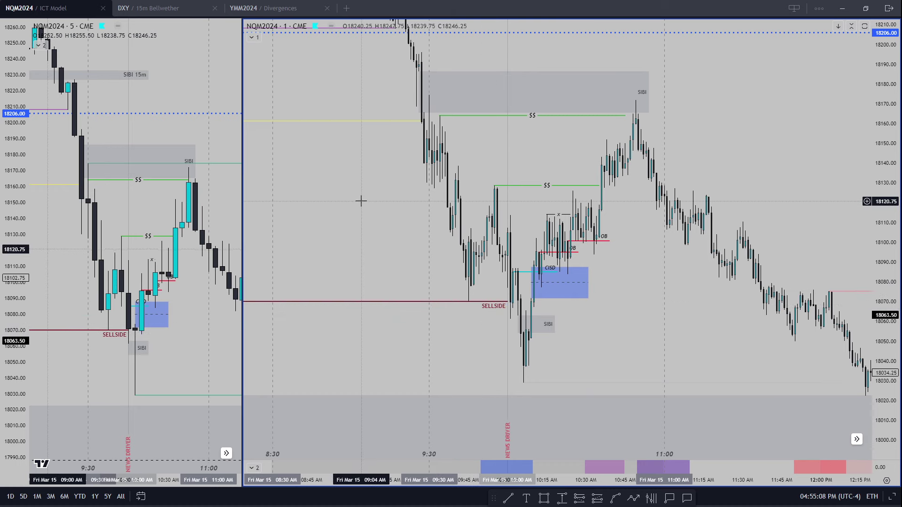
drag(368, 224, 382, 267)
scroll(392, 253, up, 2)
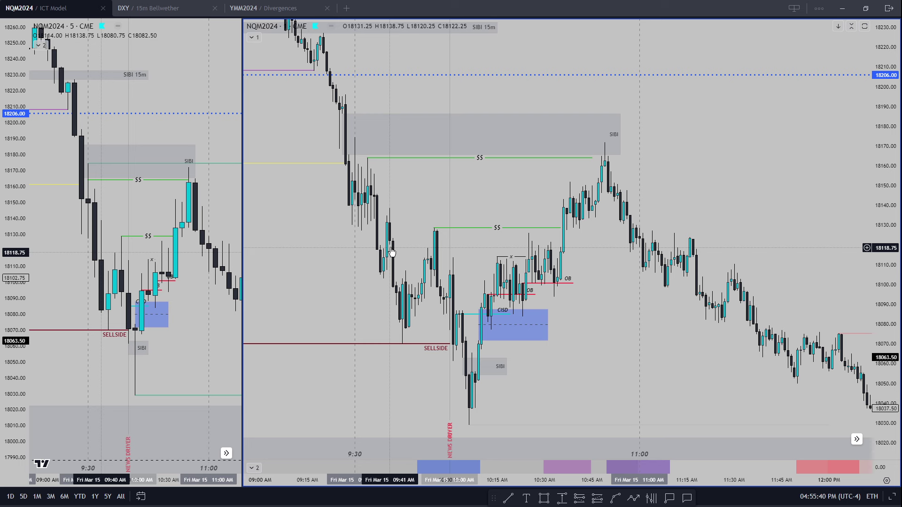
Step: Go back to the 15m Bellwether layout, switch from DXY to NQM2024 and show March 4–15 on the 1-hour interval
click(198, 8)
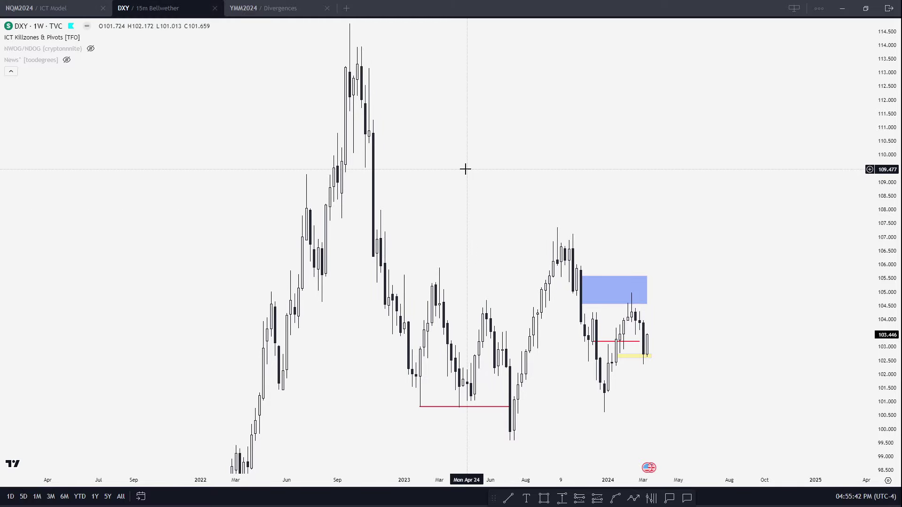
key(space)
key(space)
key(space)
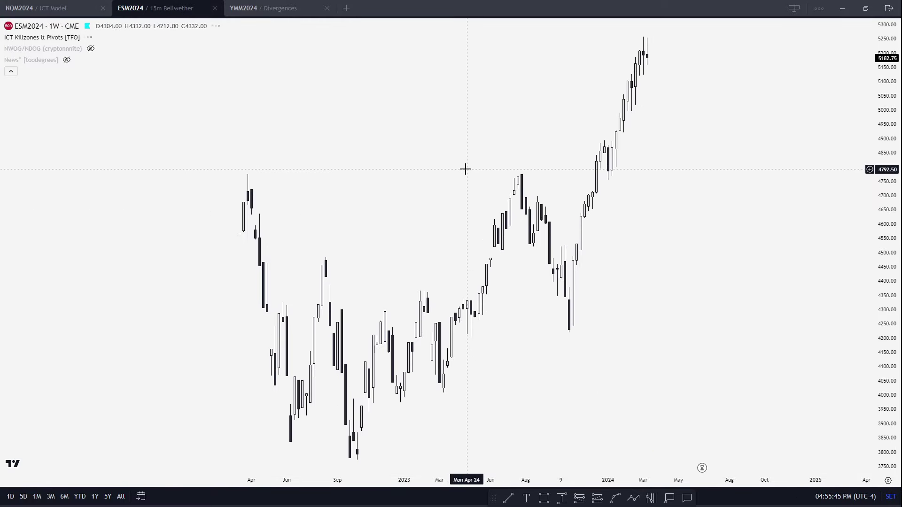
key(space)
text(1h)
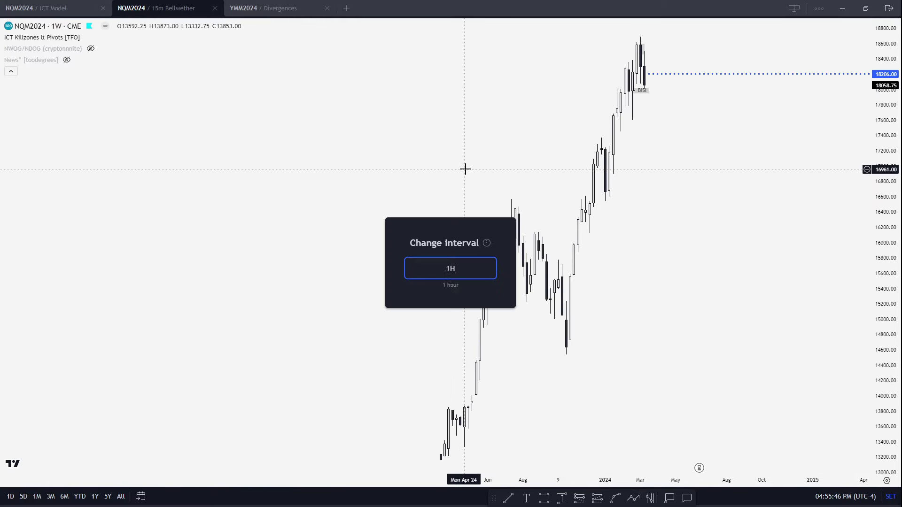
key(Return)
scroll(787, 270, up, 6)
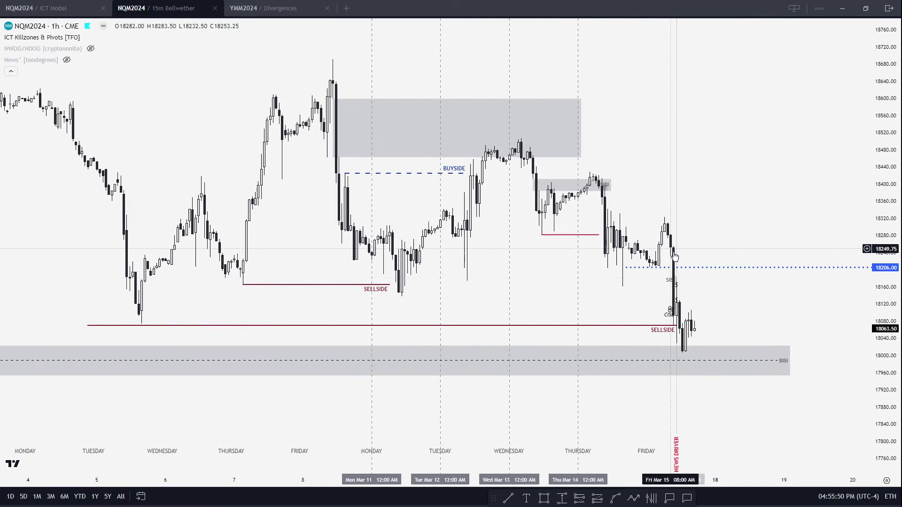
Step: Place and remove a trial horizontal ray at 18084.25 and clear the SIBI, OB and $$ marks around Friday's drop on the hourly chart
key(alt+j)
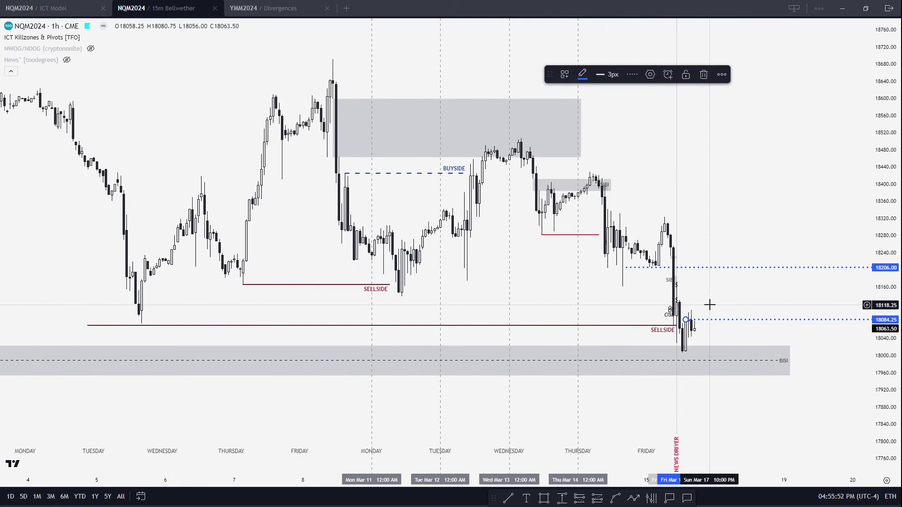
key(Delete)
key(alt+shift+r)
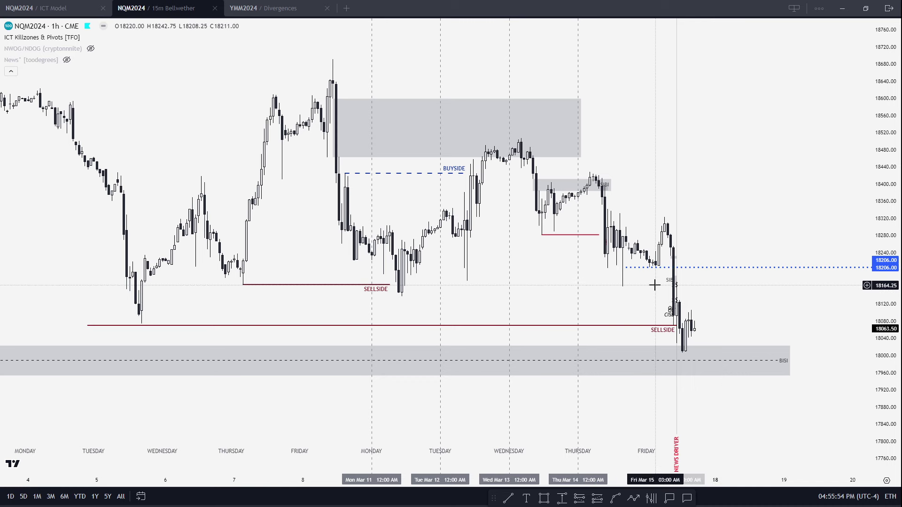
drag(674, 276, 712, 317)
key(Delete)
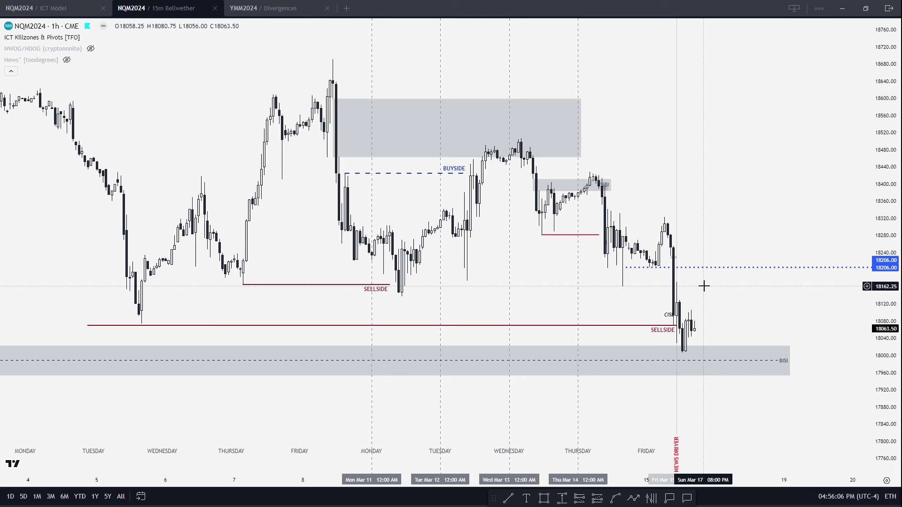
drag(726, 283, 722, 270)
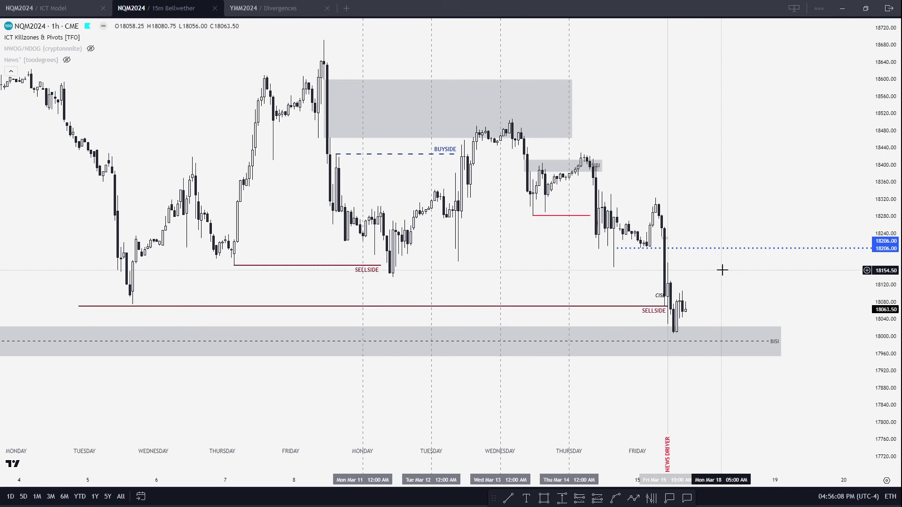